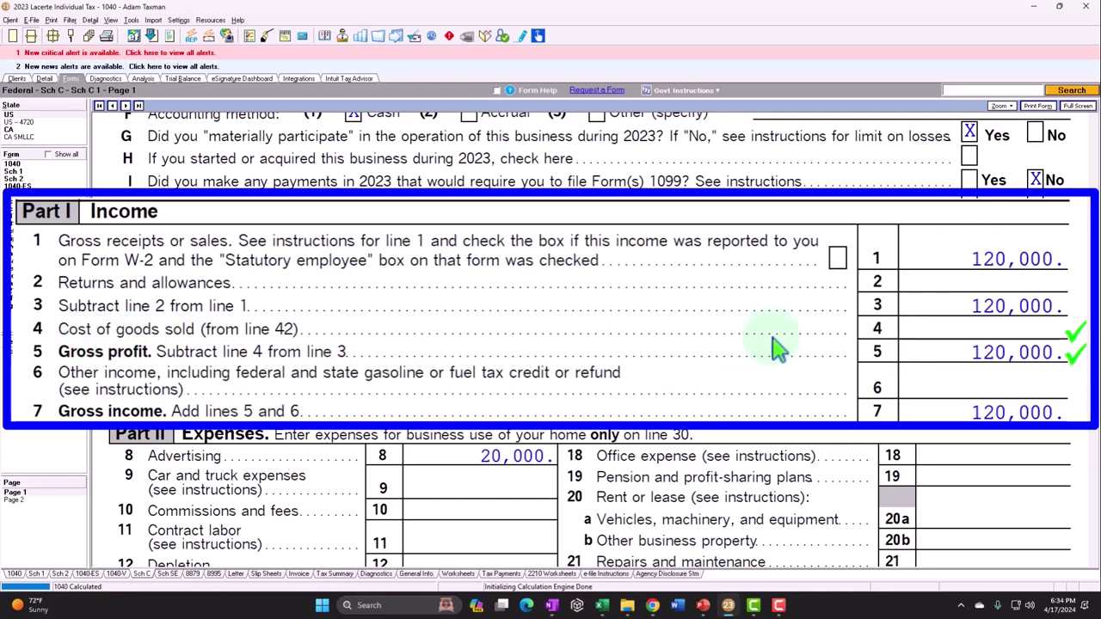
Step: Open the Business Income (Schedule C) input screen at its Cost of Goods Sold section
click(934, 321)
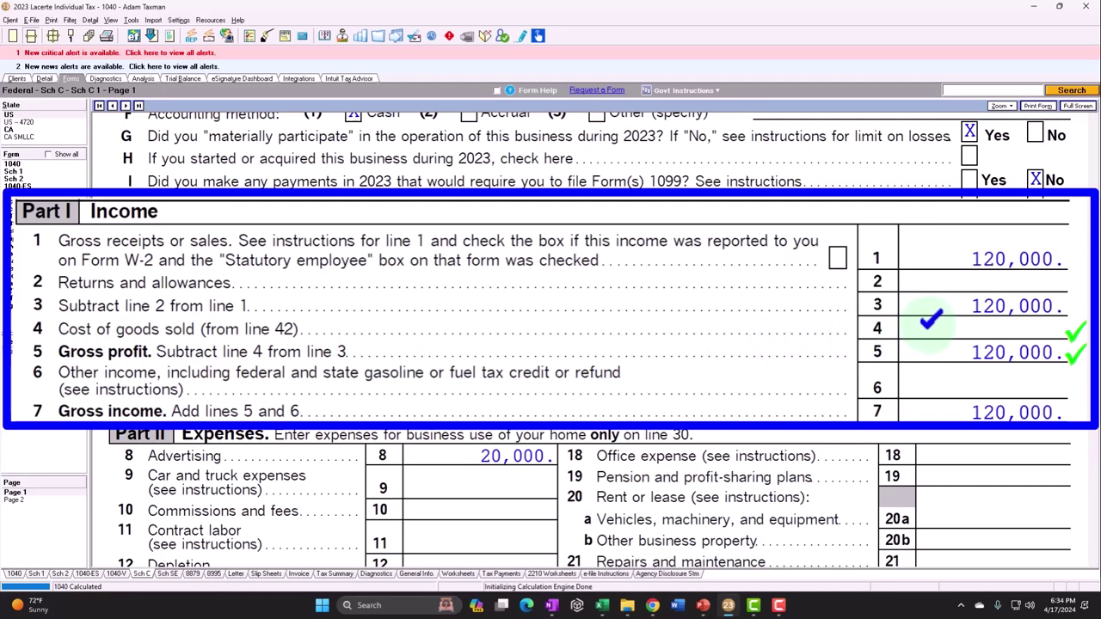
click(45, 80)
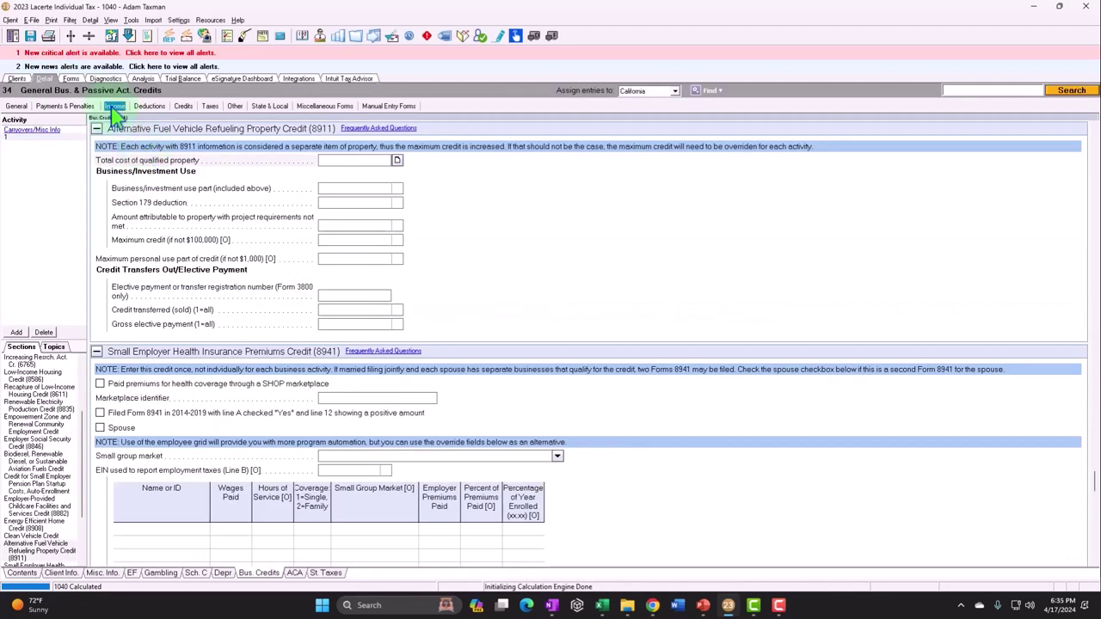
click(115, 106)
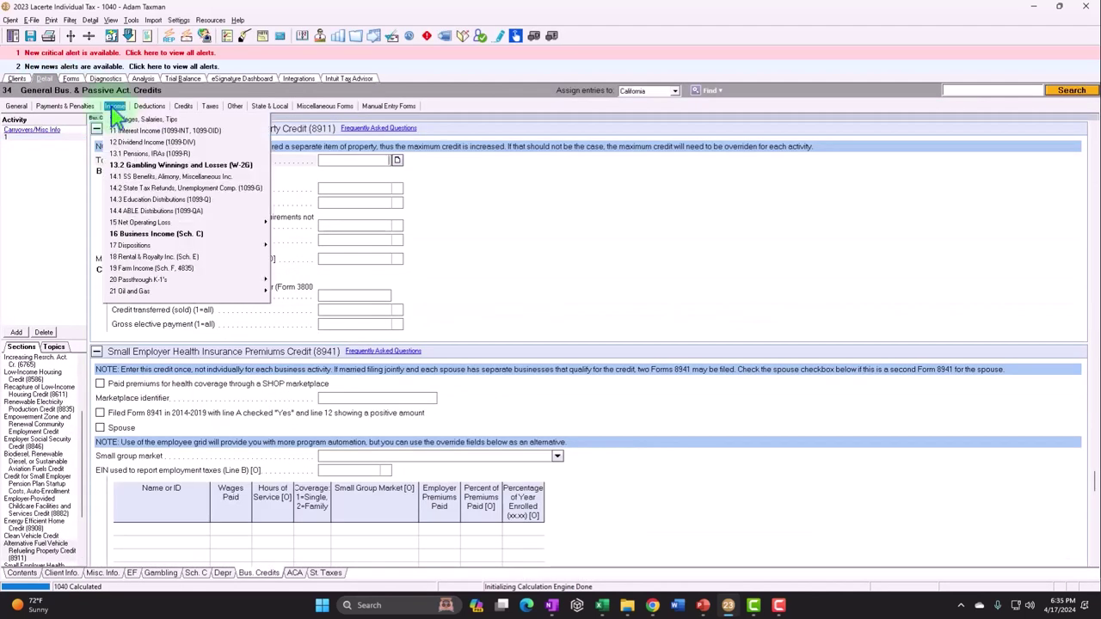
click(159, 234)
scroll(381, 341, down, 8)
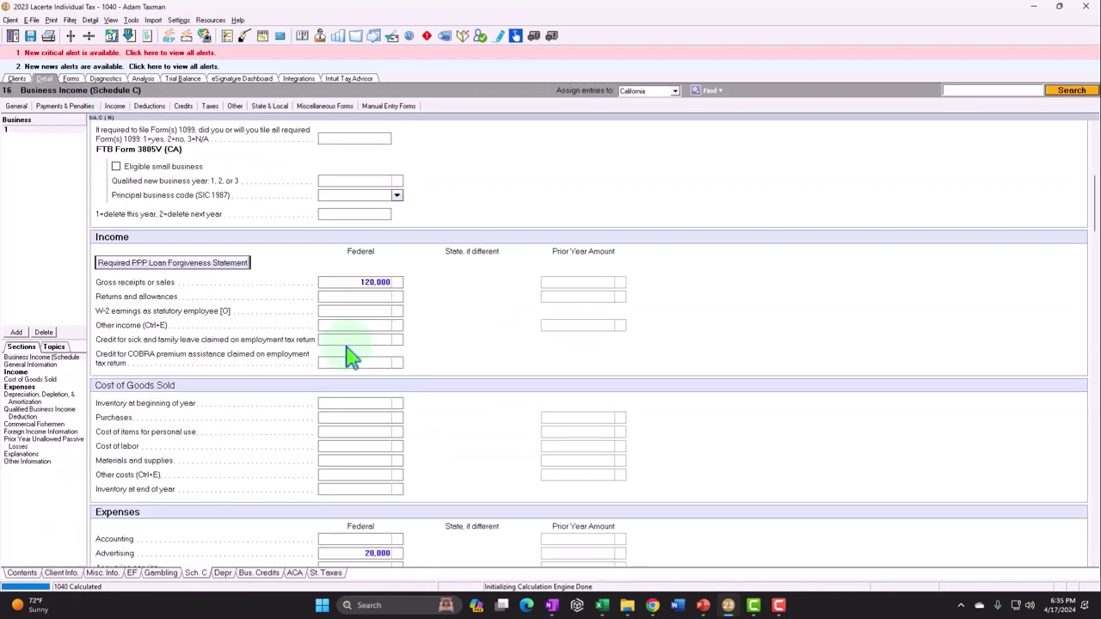
scroll(344, 356, down, 2)
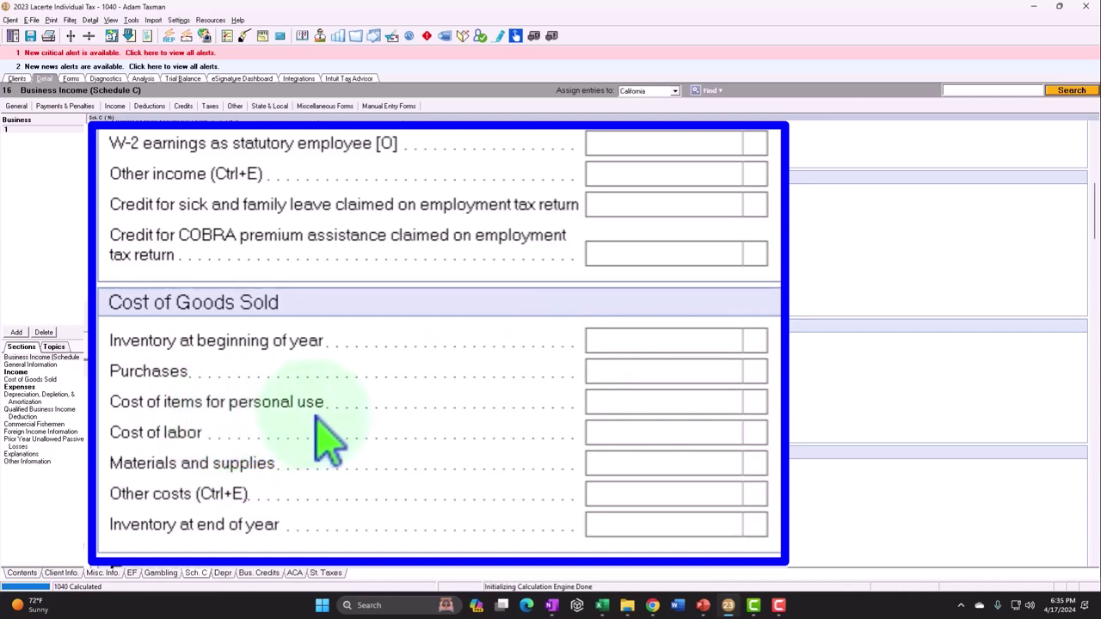
Step: Enter 20,000 as the federal purchases amount under Cost of Goods Sold
click(612, 373)
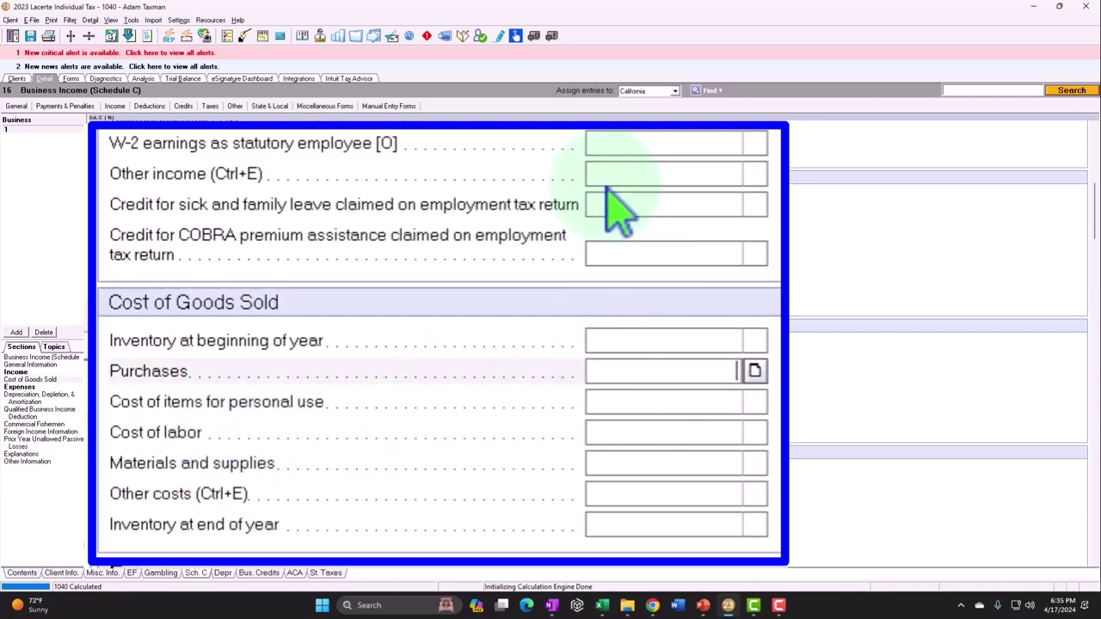
text(20000)
key(Return)
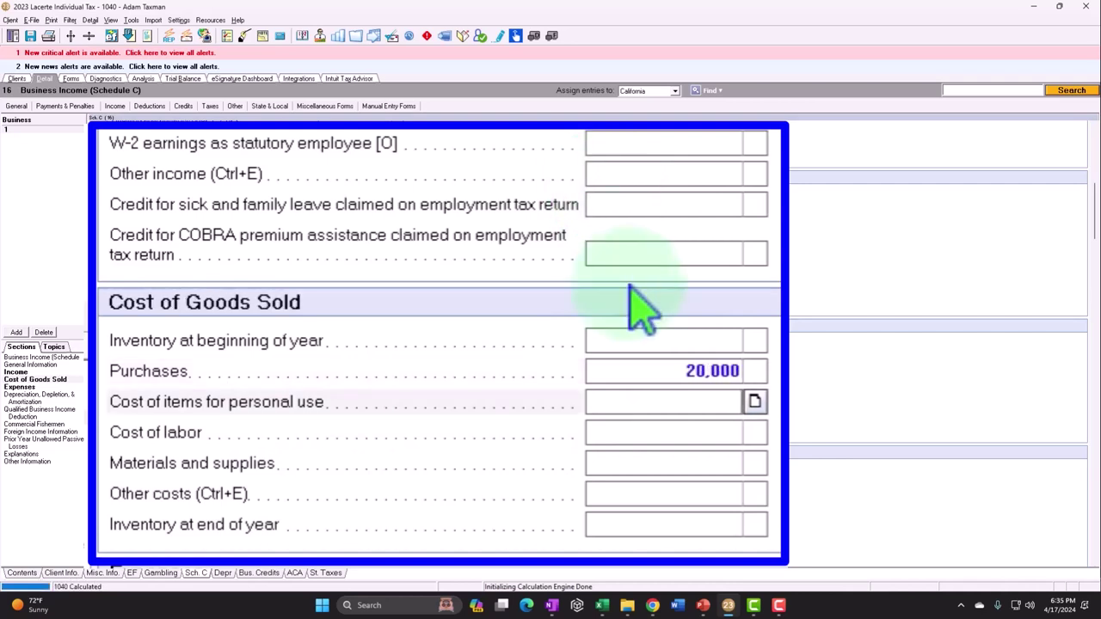
Step: Change the purchases amount under Cost of Goods Sold to 30,000
click(675, 370)
key(BackSpace)
text(10)
key(BackSpace)
key(BackSpace)
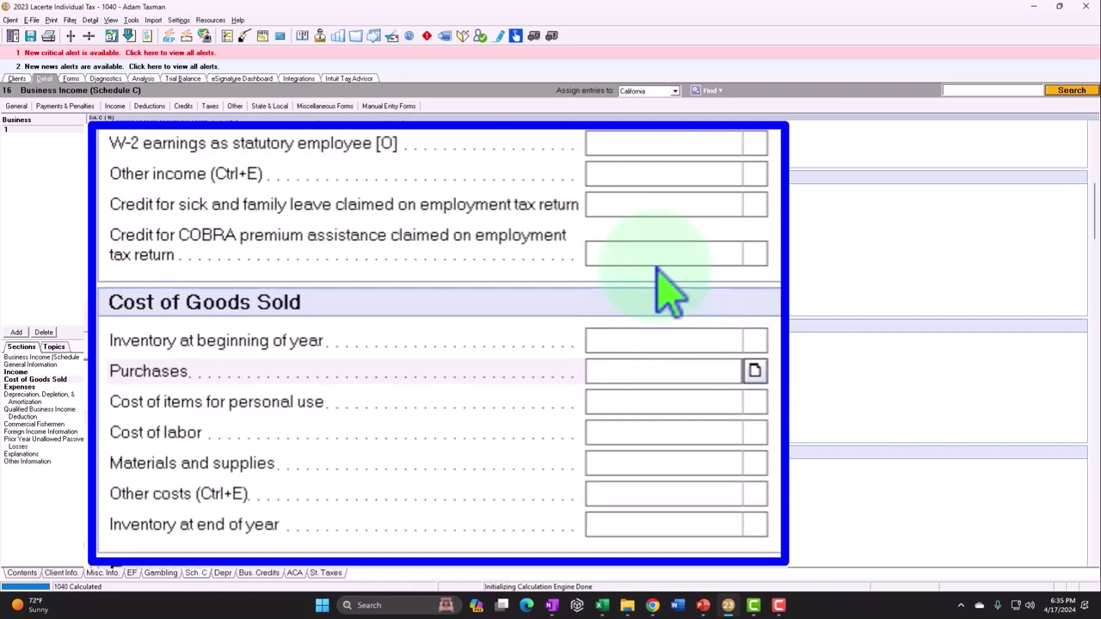
text(30000)
key(Return)
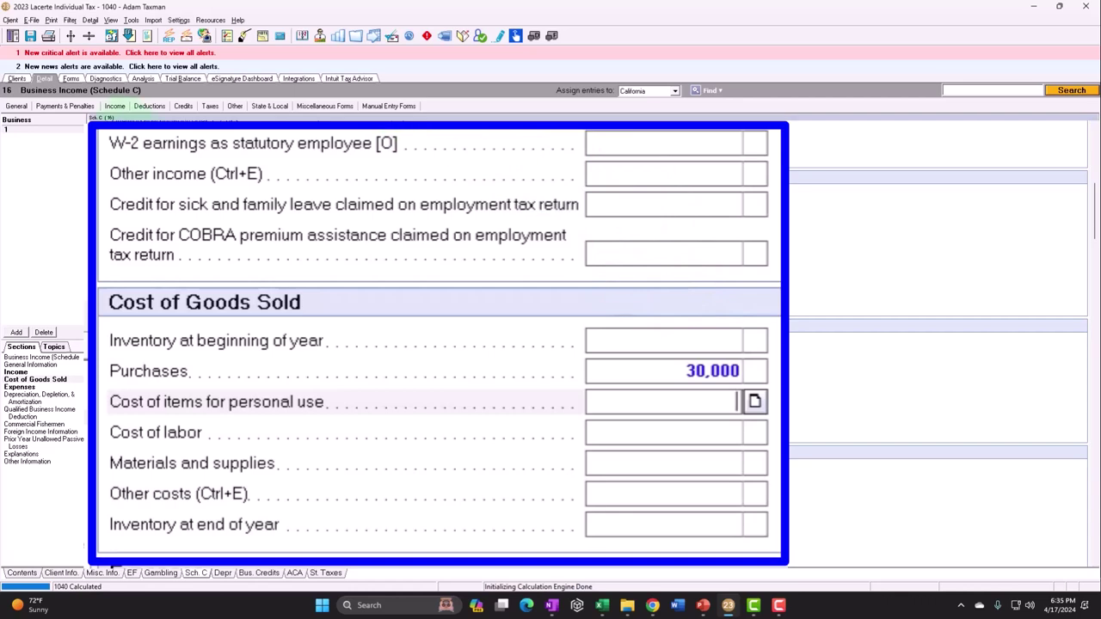
Step: Review Schedule C for the purchases entry, checking Part III on page 2 and the income lines on page 1
click(70, 79)
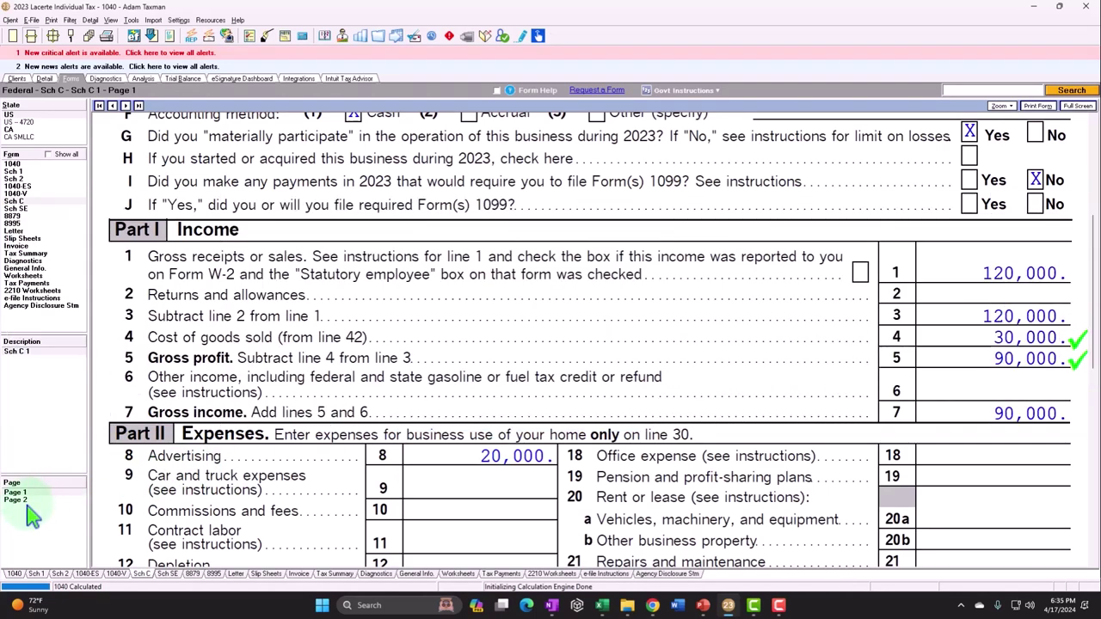
click(27, 502)
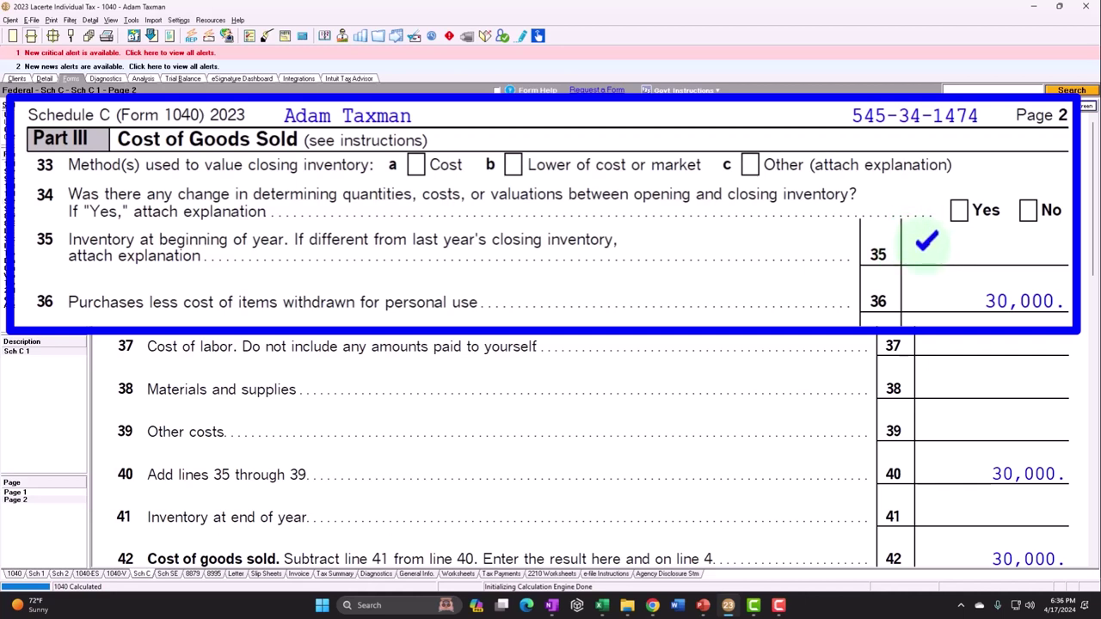
click(26, 493)
scroll(584, 420, down, 5)
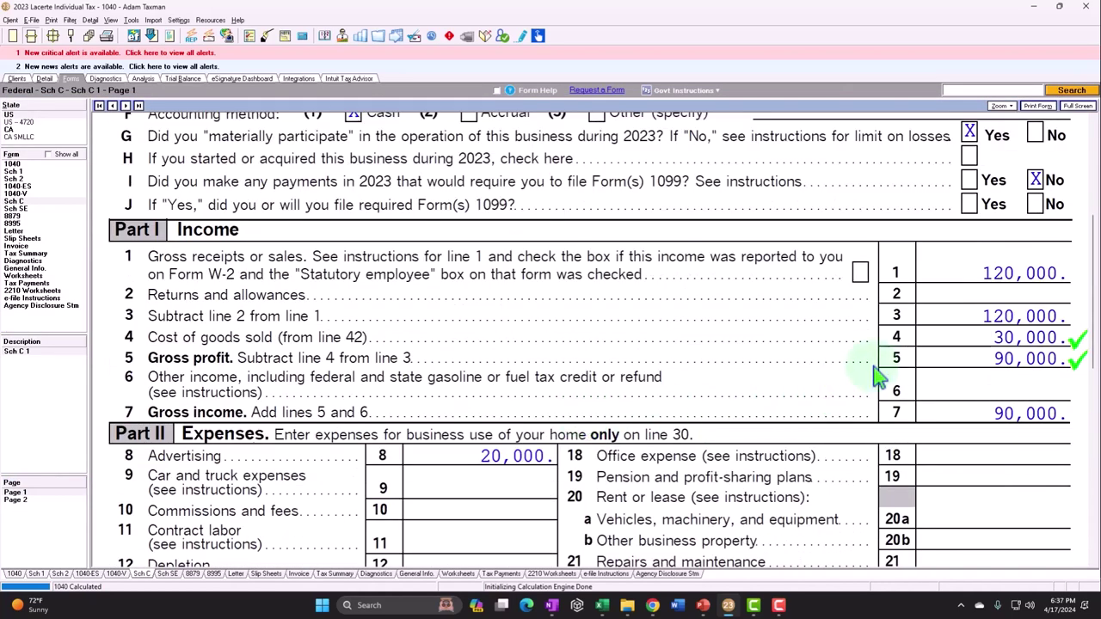
Step: Enter 10,000 as the inventory at beginning of year in the Schedule C input
click(48, 80)
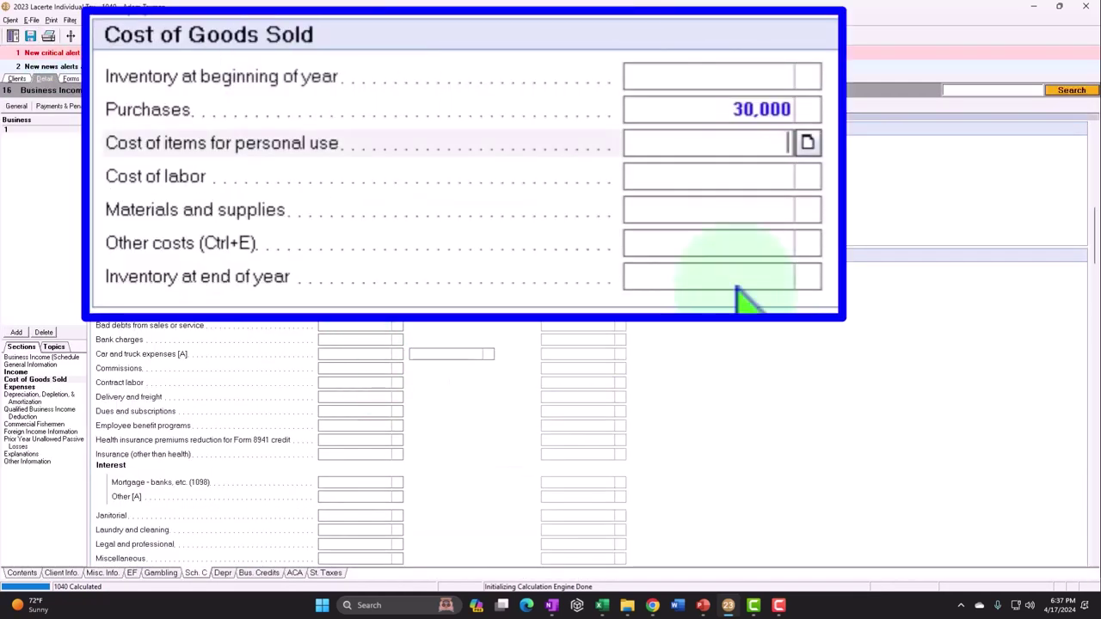
click(707, 77)
text(10000)
key(Tab)
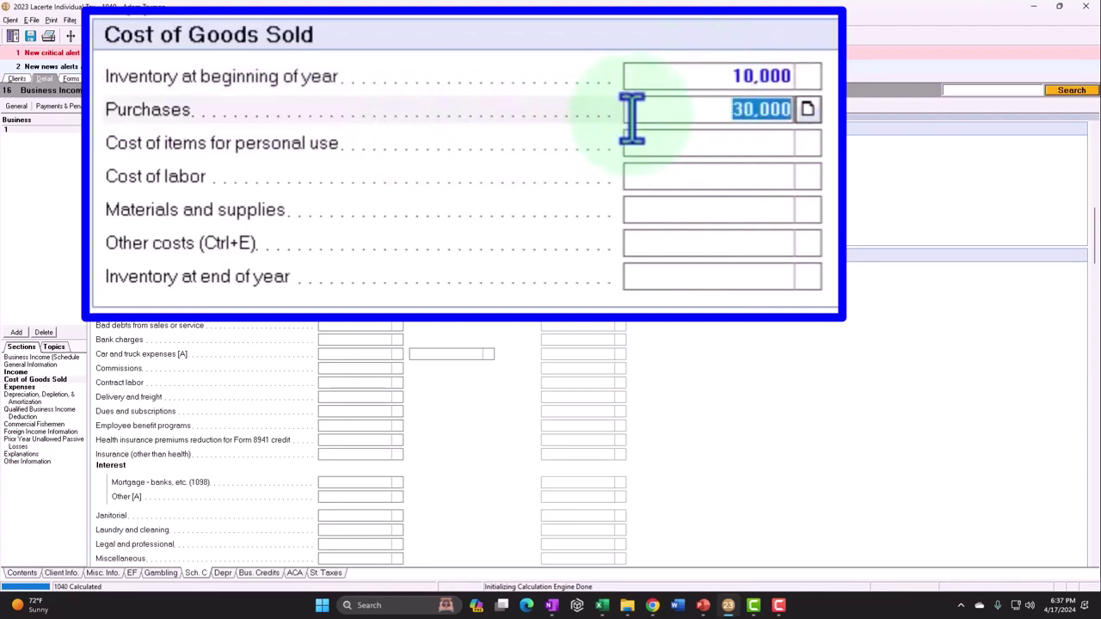
Step: Check how the beginning inventory affects cost of goods sold, gross profit and tentative profit on Schedule C page 1
click(71, 79)
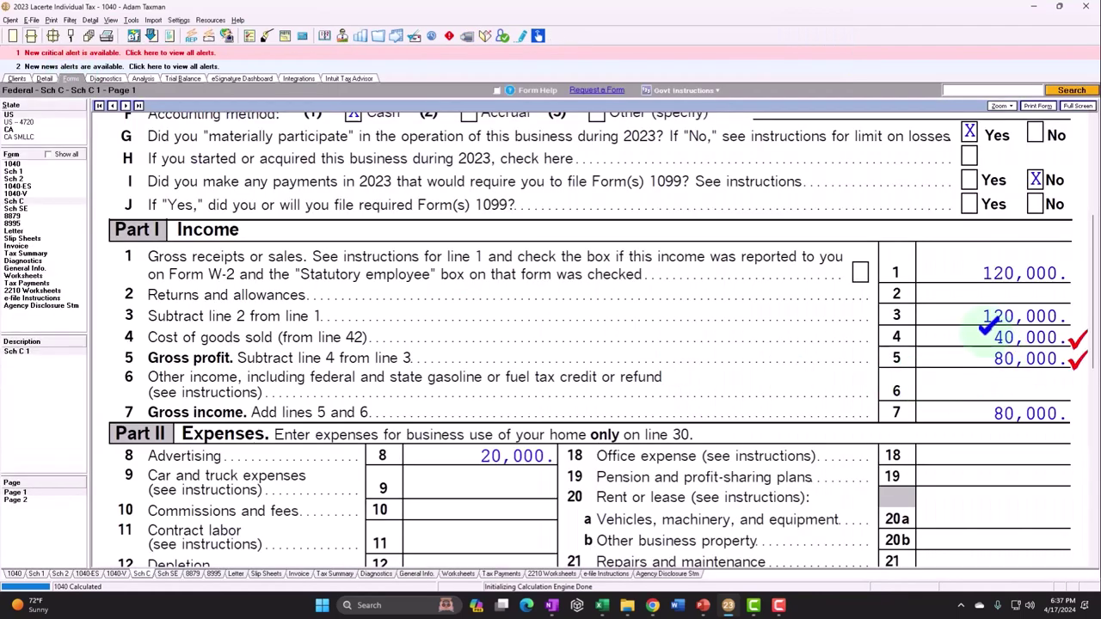
scroll(983, 388, down, 5)
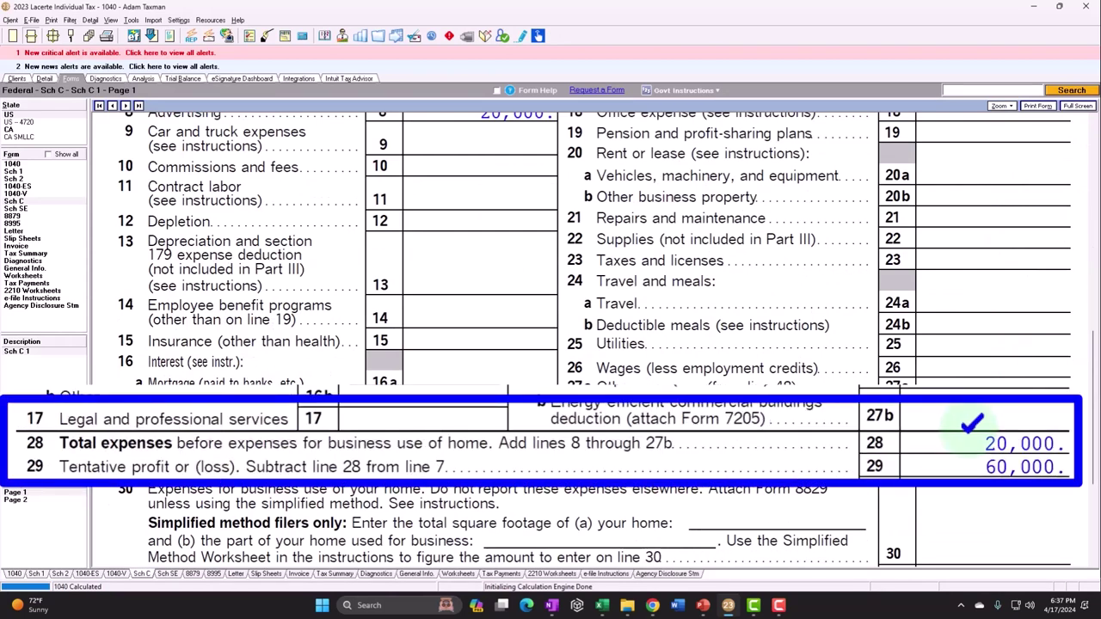
scroll(980, 427, up, 3)
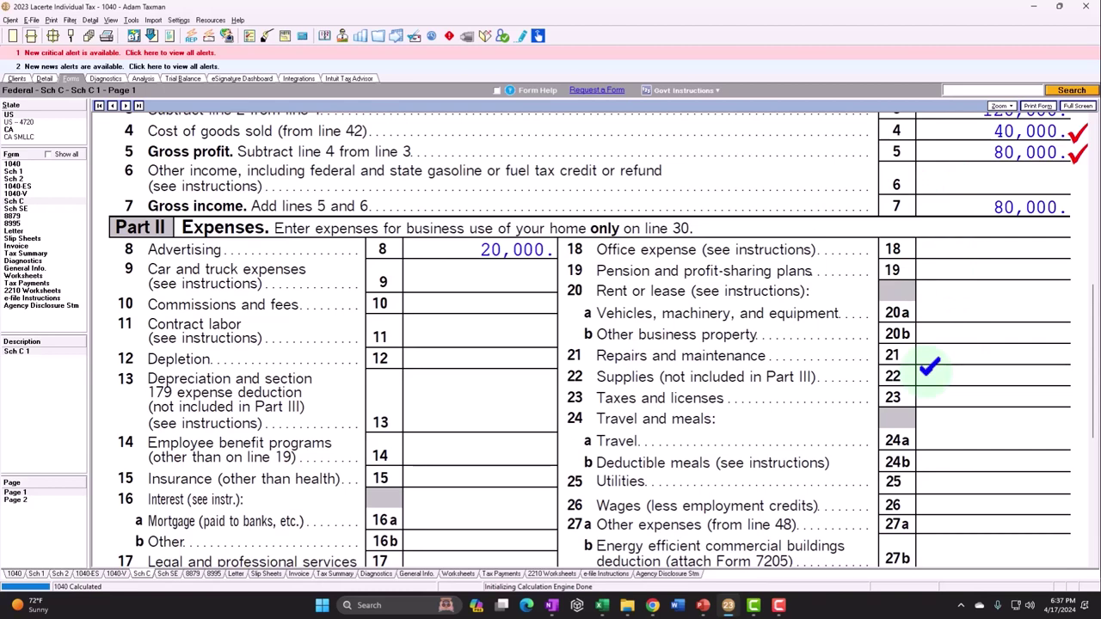
scroll(929, 367, up, 2)
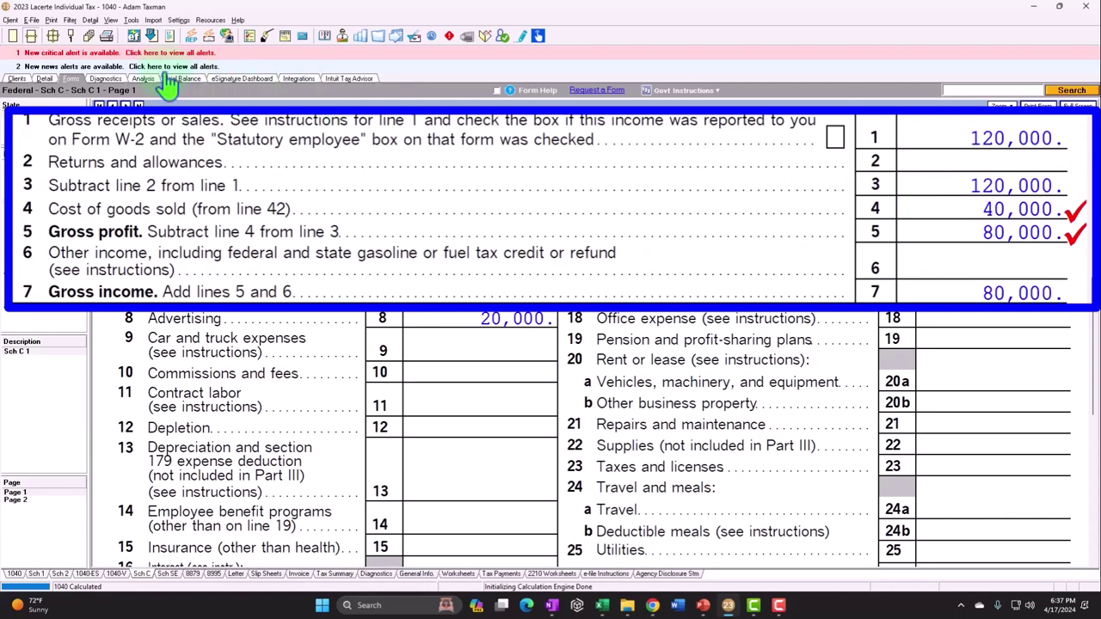
Step: Enter 10,000 as the inventory at end of year in the Schedule C input
click(44, 79)
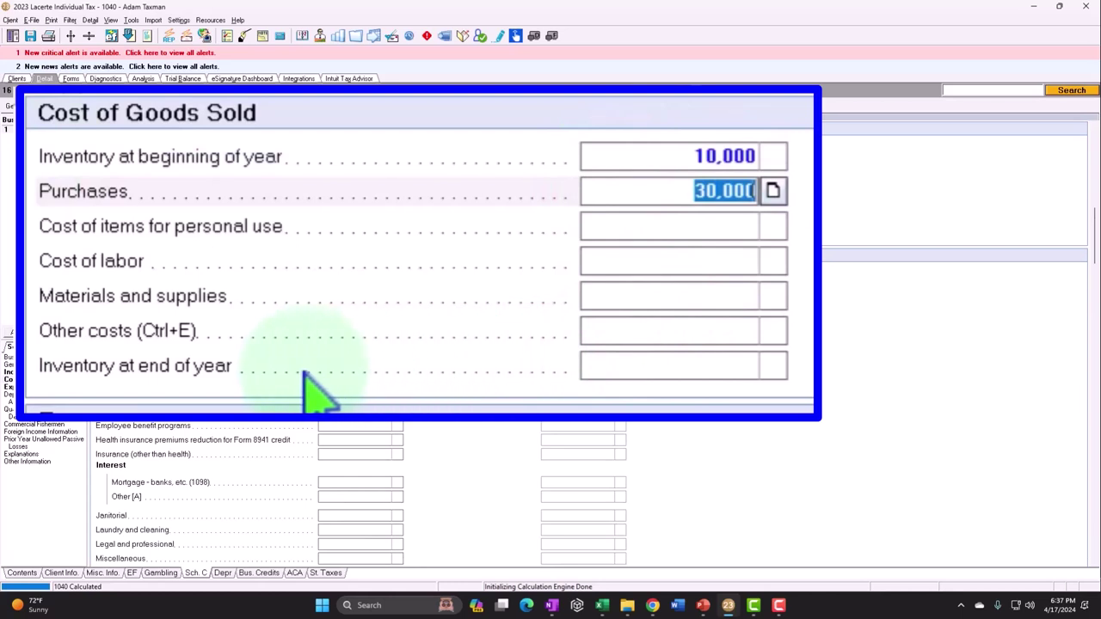
click(718, 371)
text(10000)
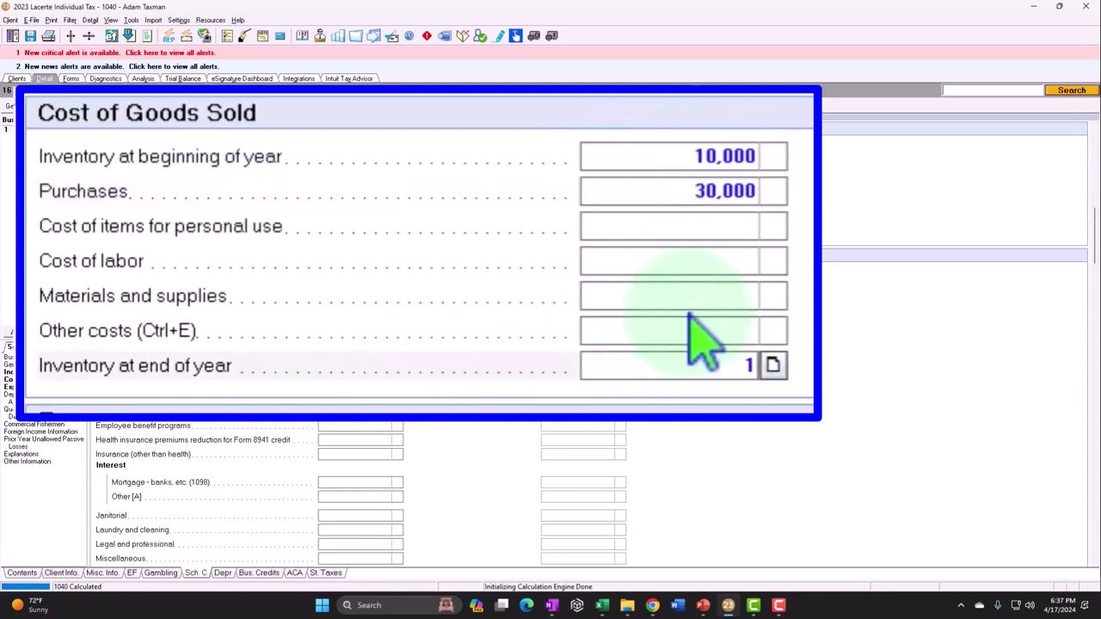
key(Return)
Step: Examine gross income and tentative profit on Schedule C page 1, and the Part III cost of goods sold calculation on page 2
click(70, 78)
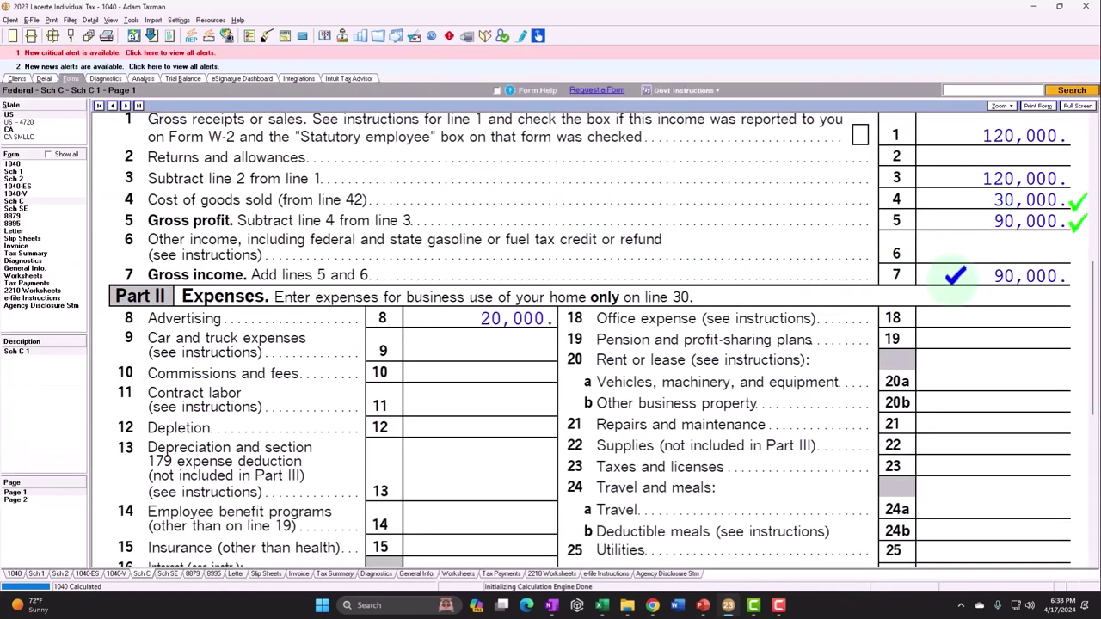
scroll(952, 344, down, 2)
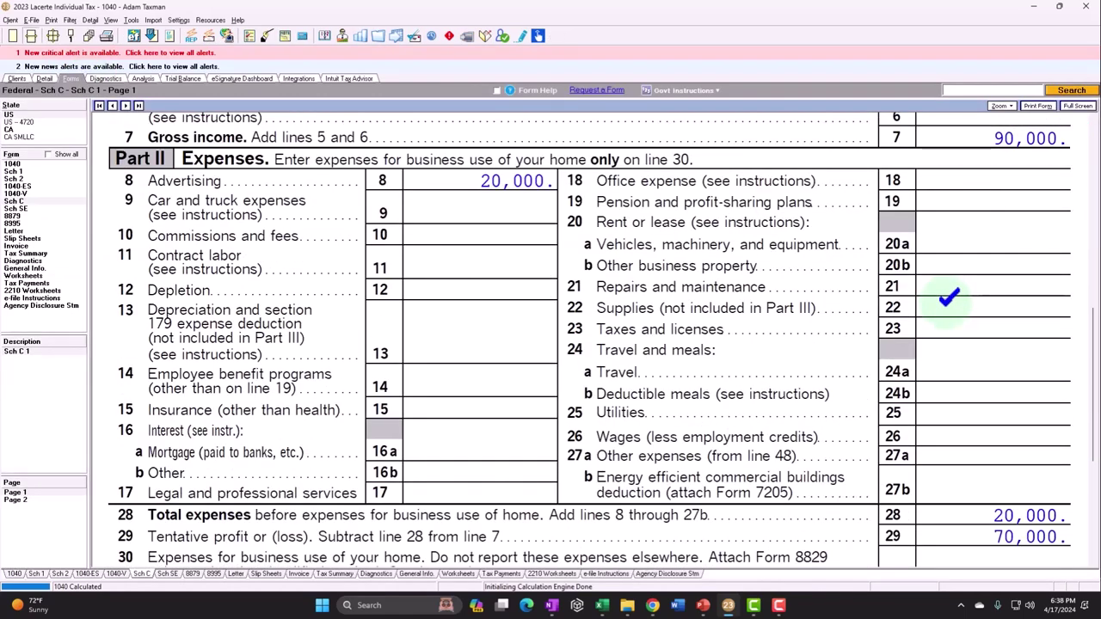
scroll(970, 563, down, 1)
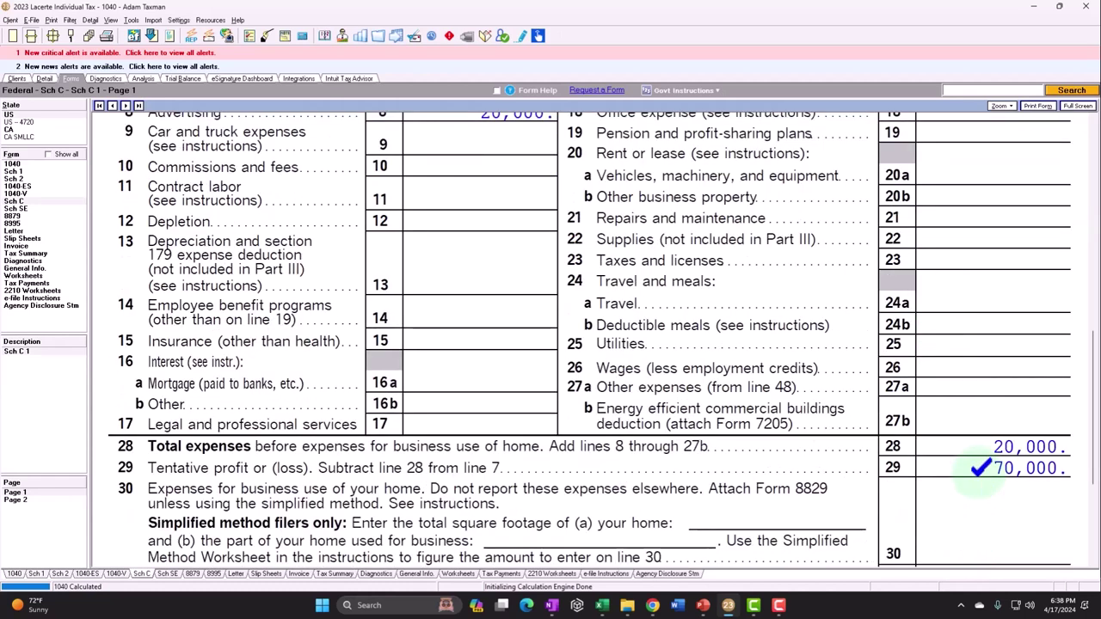
scroll(980, 464, up, 3)
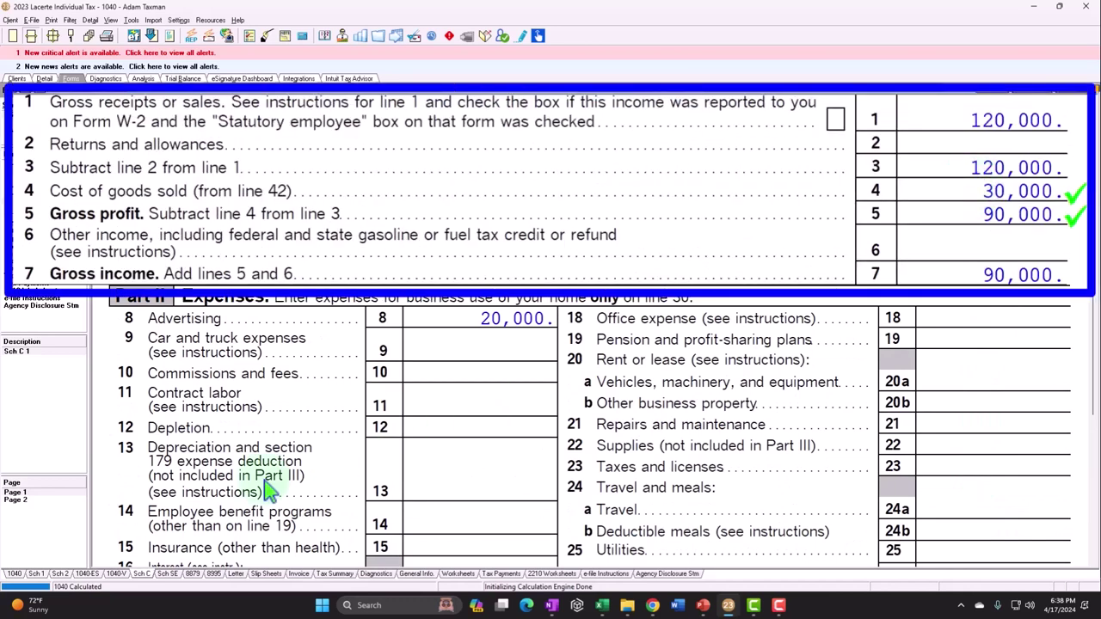
click(26, 502)
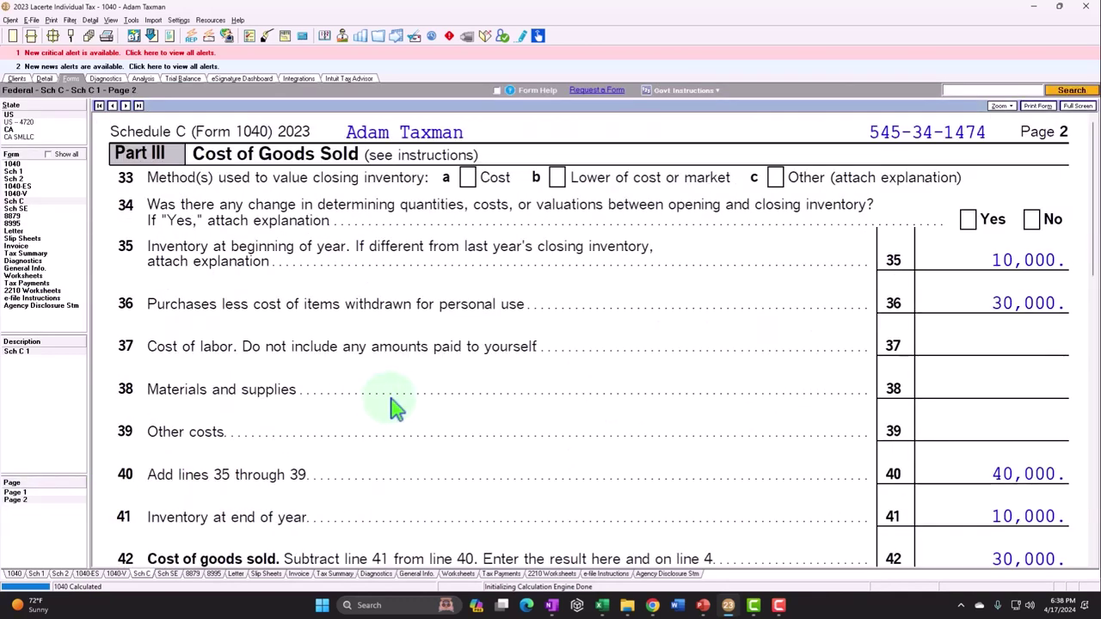
scroll(391, 409, down, 1)
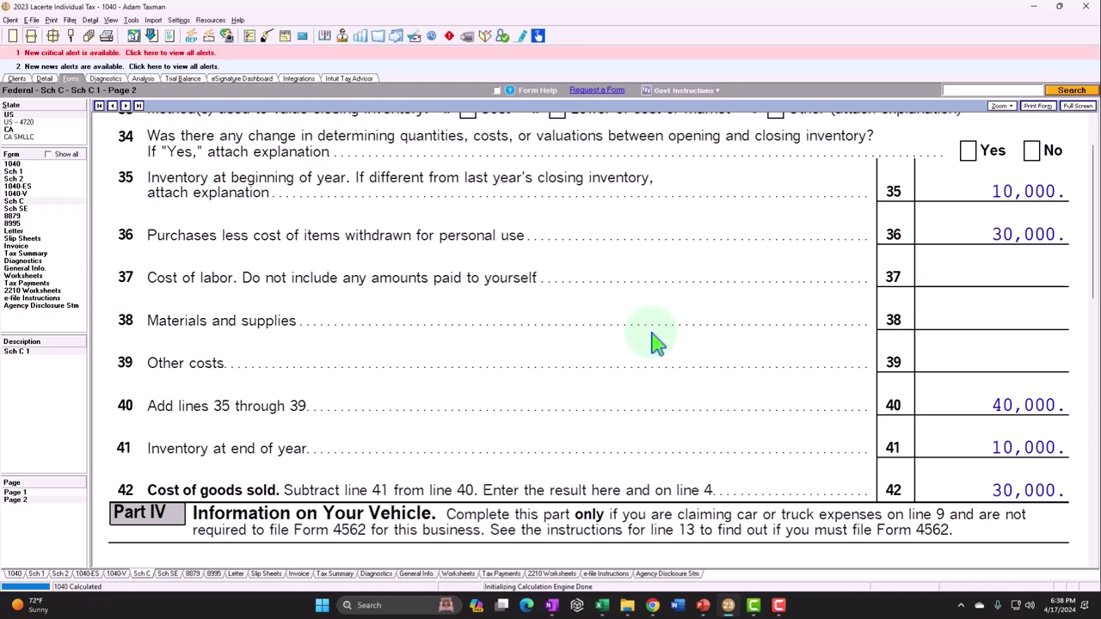
Step: Switch to the Excel workbook with the Part III picture and enter the label "Beg inventory" in cell A1
drag(601, 605, 779, 607)
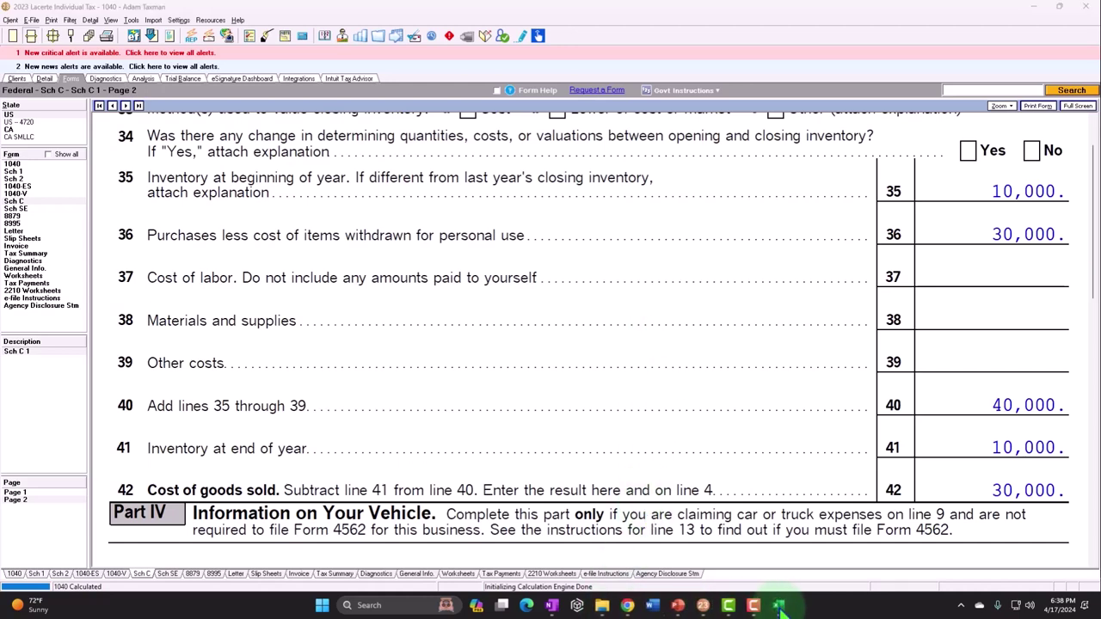
click(779, 607)
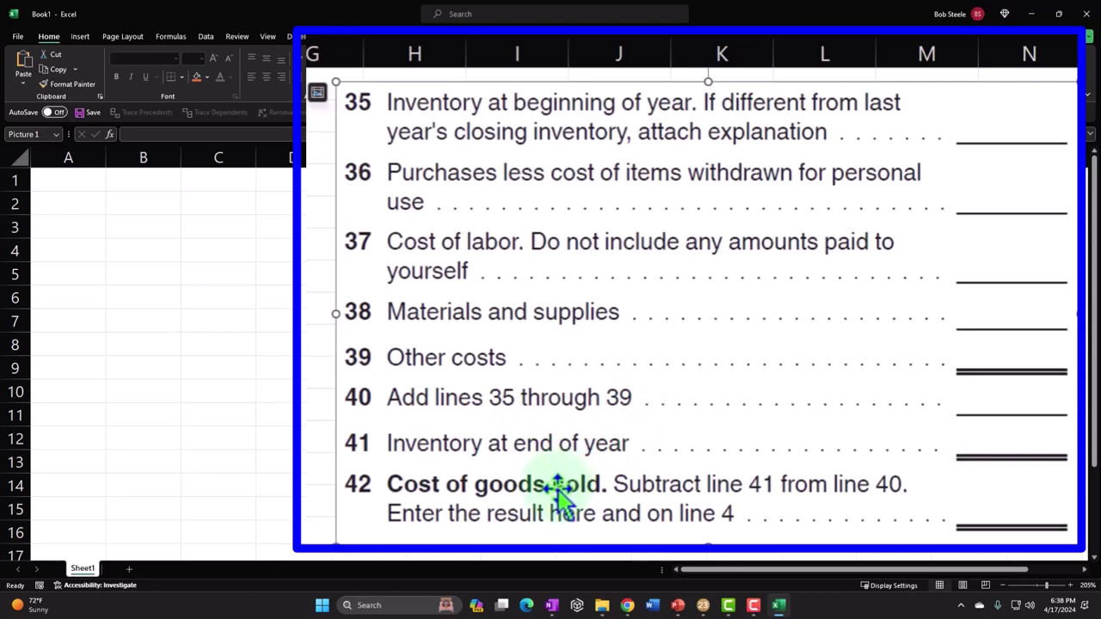
click(101, 226)
click(71, 187)
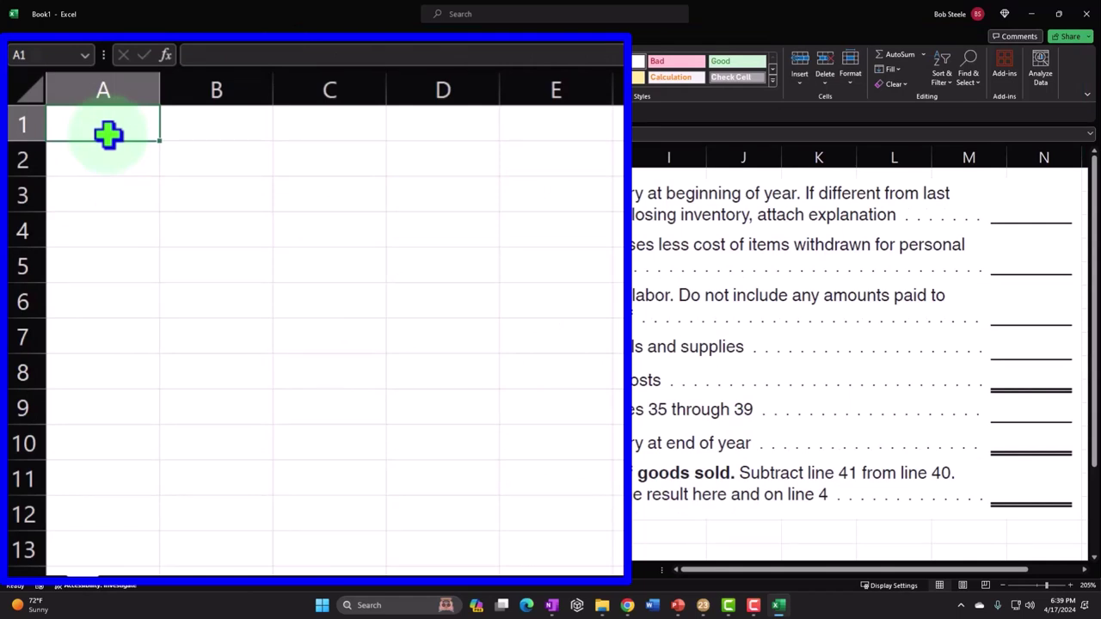
text(Beg)
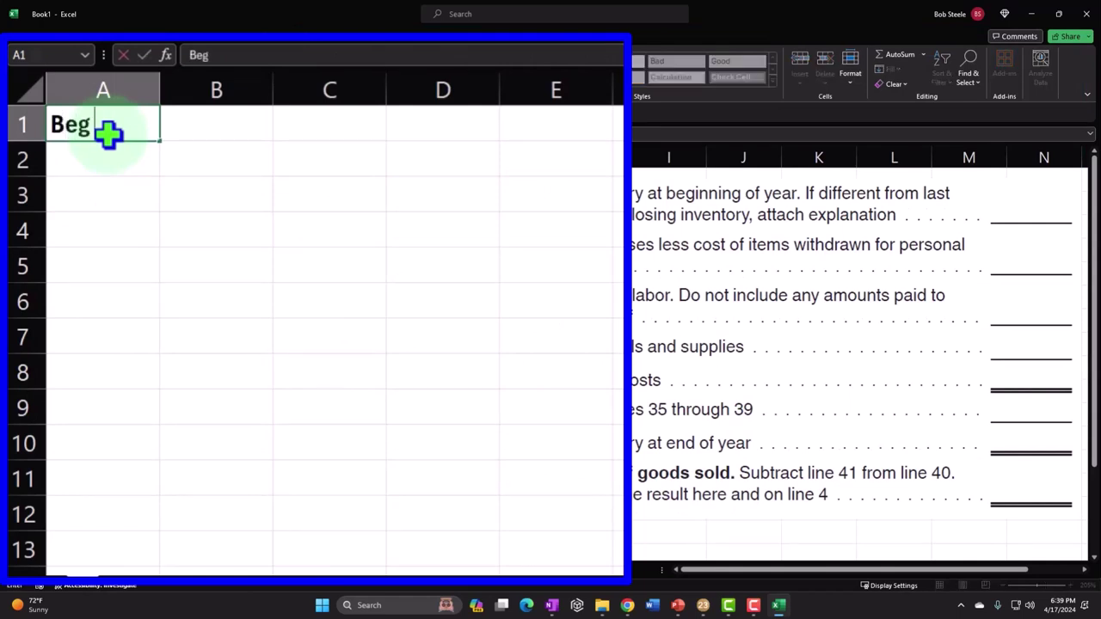
text( inventory)
key(Return)
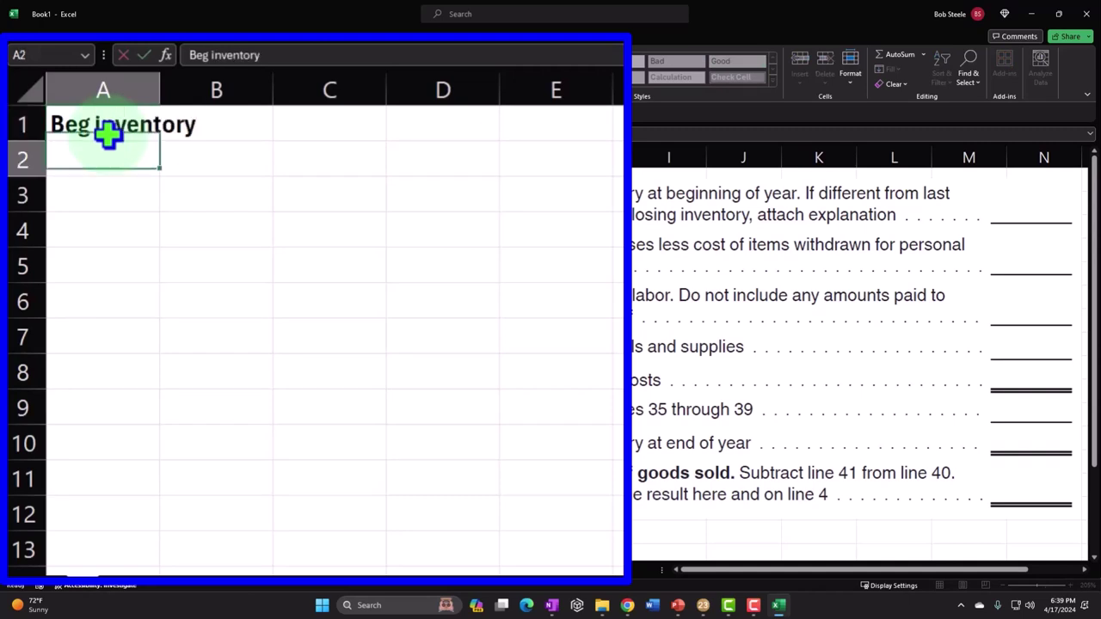
Step: Widen column A to fit its label and shift the Part III form picture closer to the data columns
drag(159, 90, 232, 84)
click(271, 123)
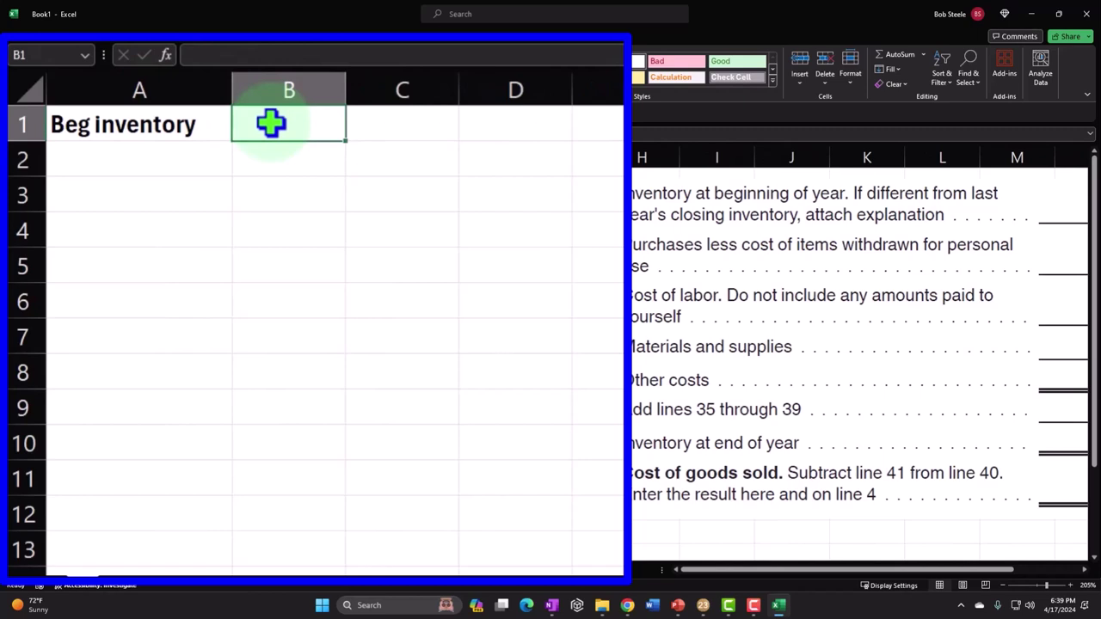
drag(699, 320, 634, 320)
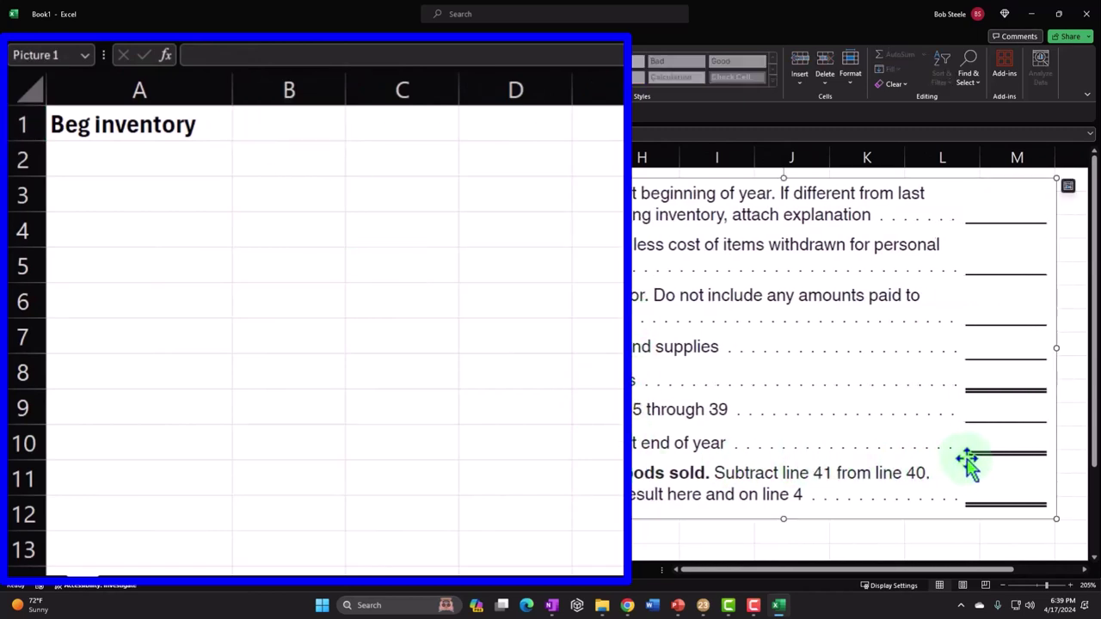
Step: Enter 10000 as the beginning inventory amount in cell B1
click(296, 124)
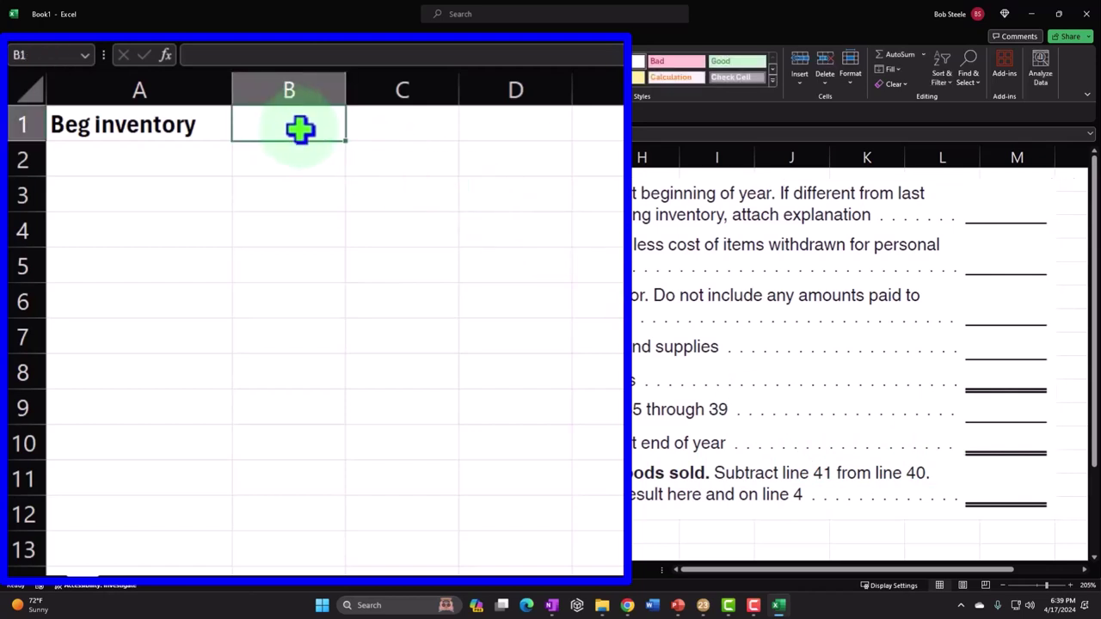
text(10000)
key(Return)
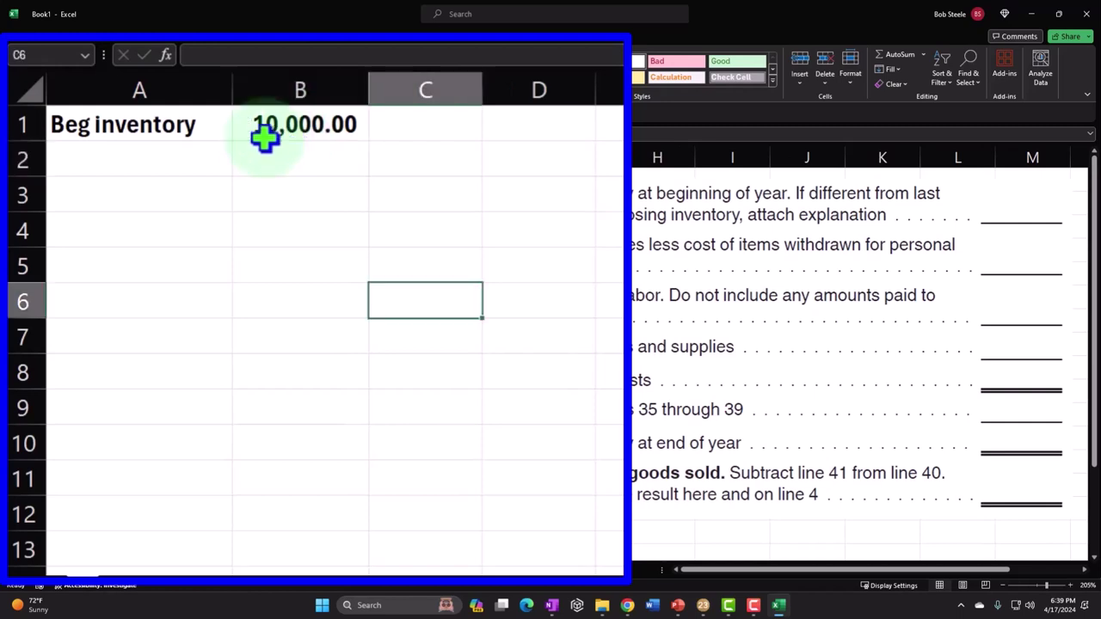
Step: Enter the label "Purchases" in cell A2 and fill the amount cell B2 with yellow
click(118, 157)
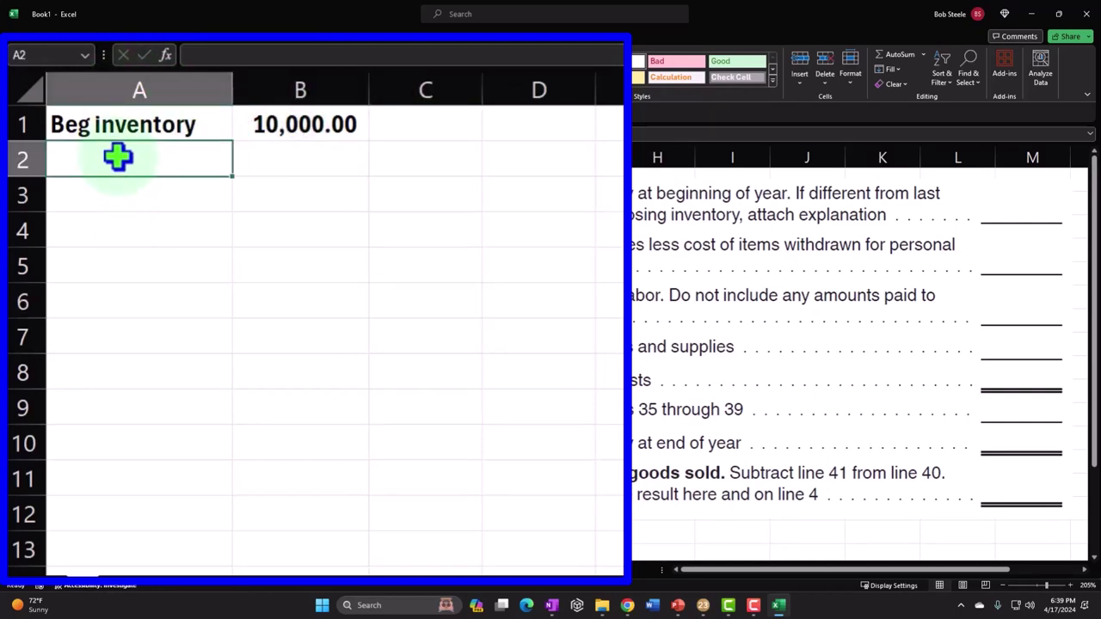
text(Purchases)
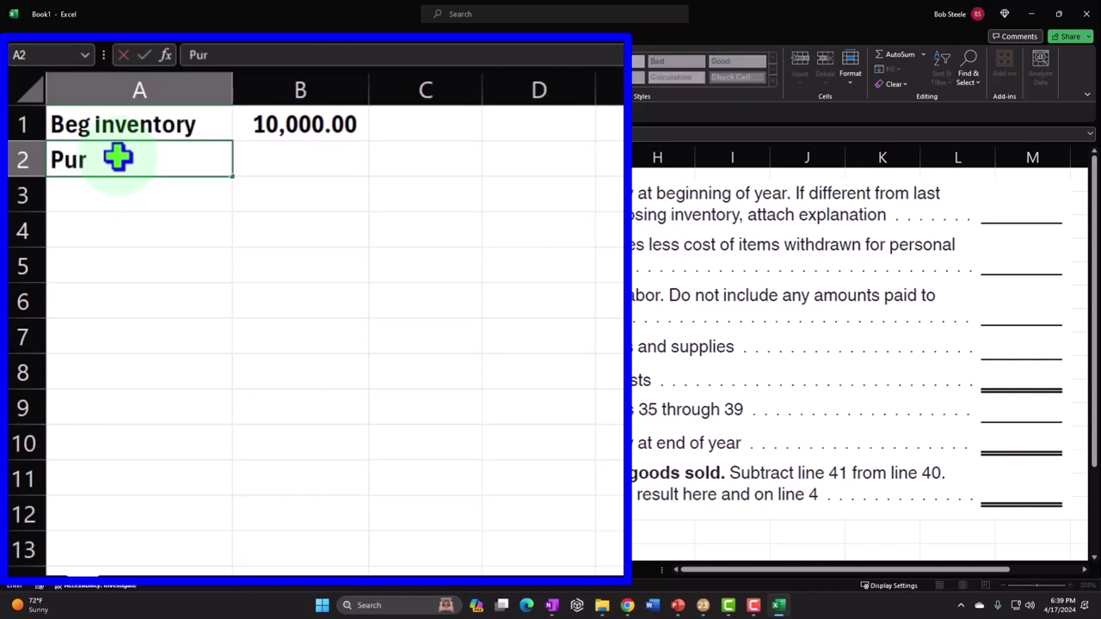
key(Tab)
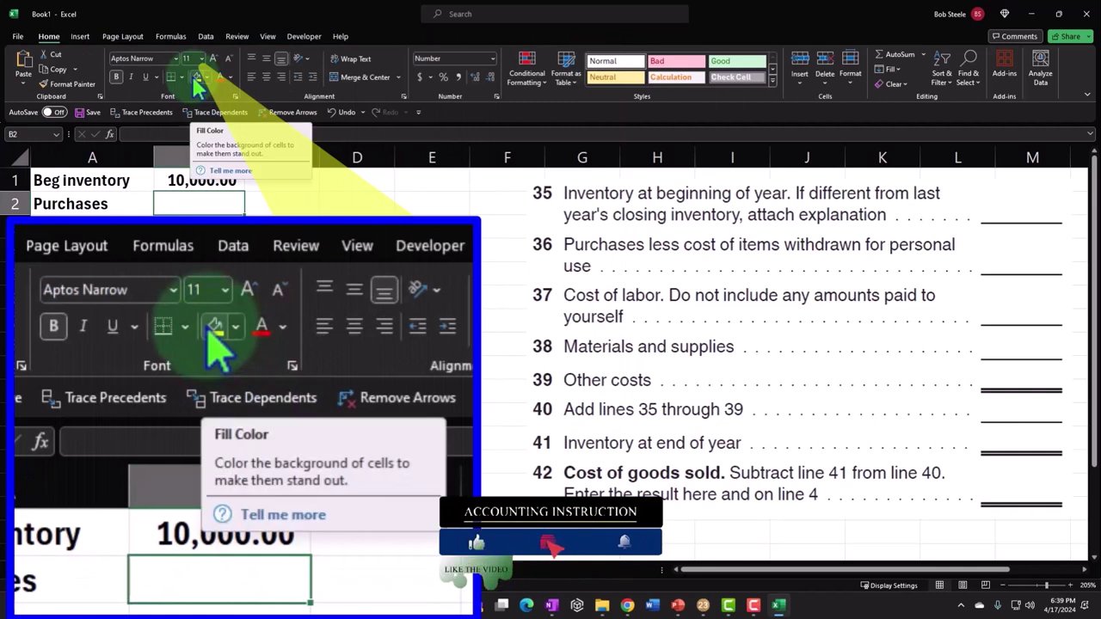
click(196, 77)
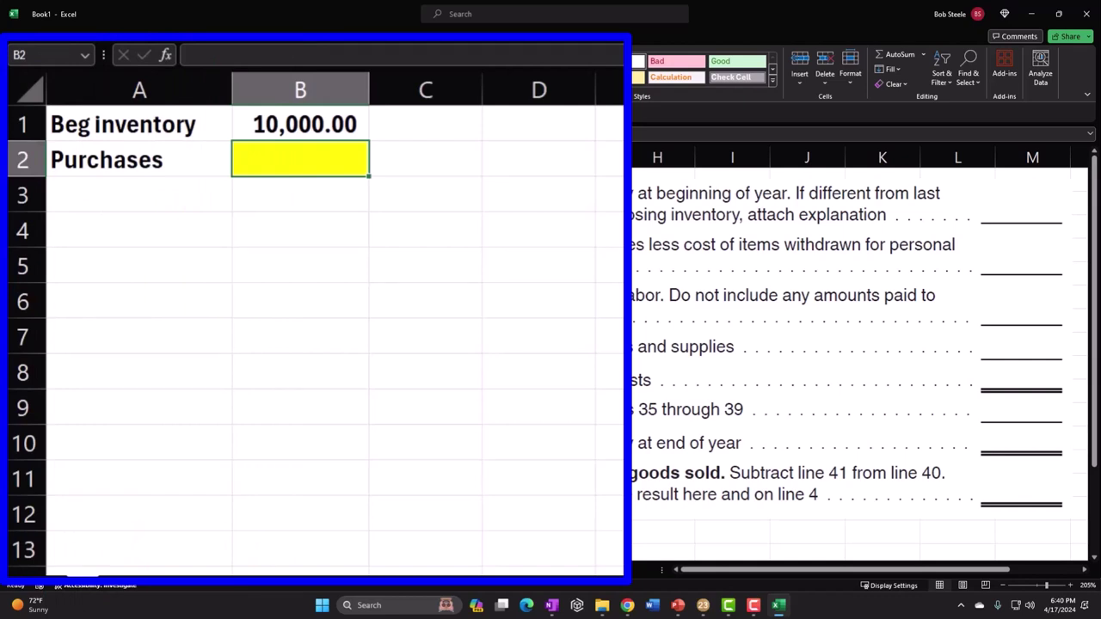
Step: Enter the label "Goods available for sale" in cell A3 and widen column A to fit it
click(300, 195)
click(139, 195)
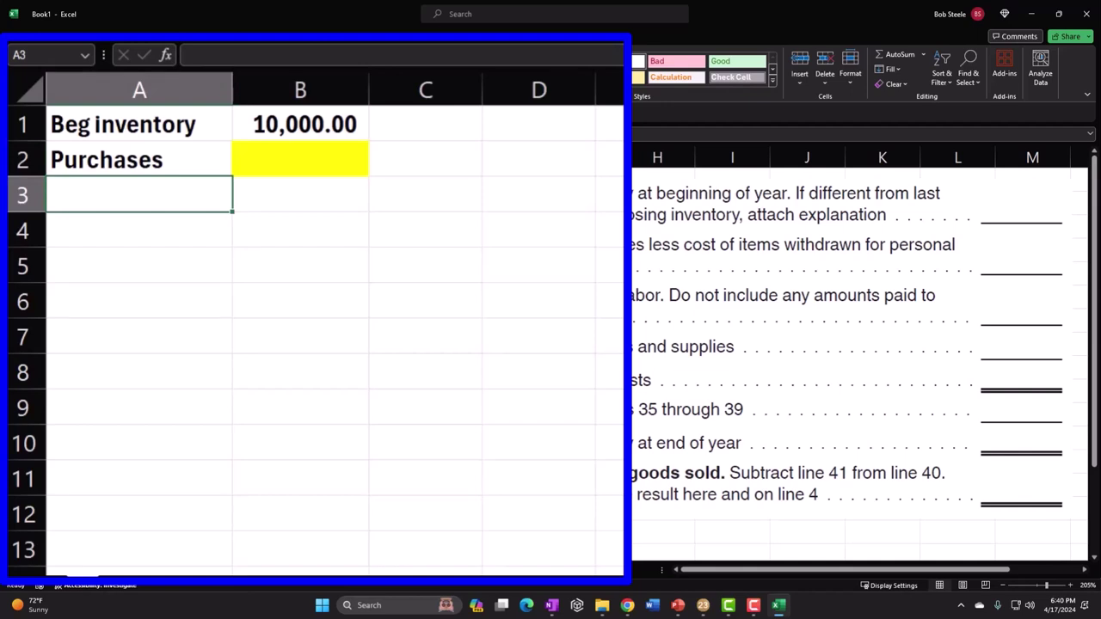
text(Goo)
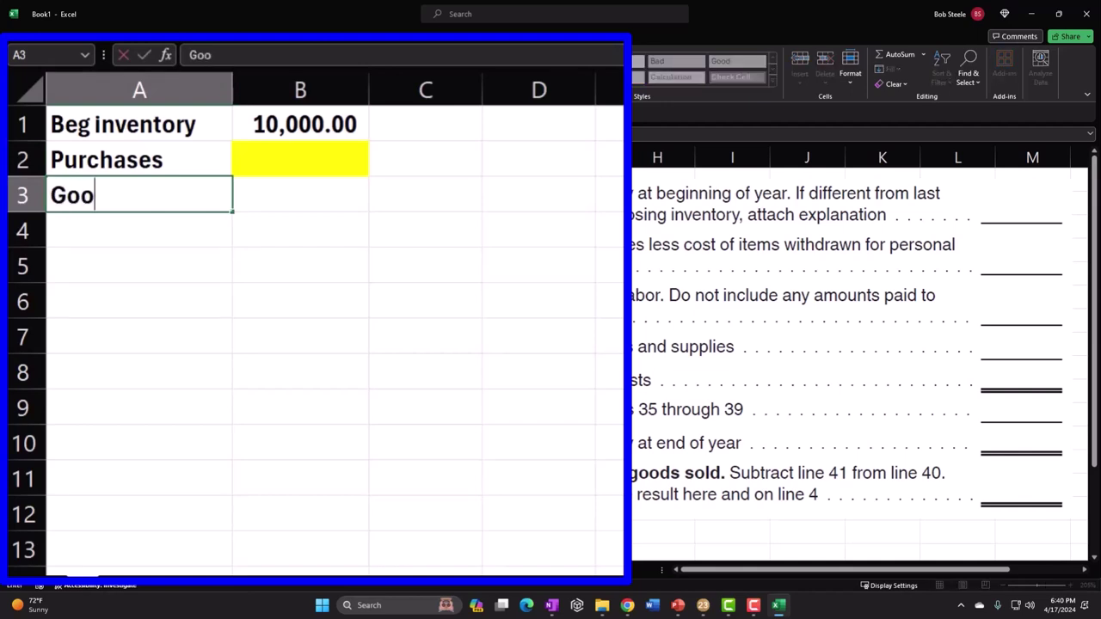
text(ds avial)
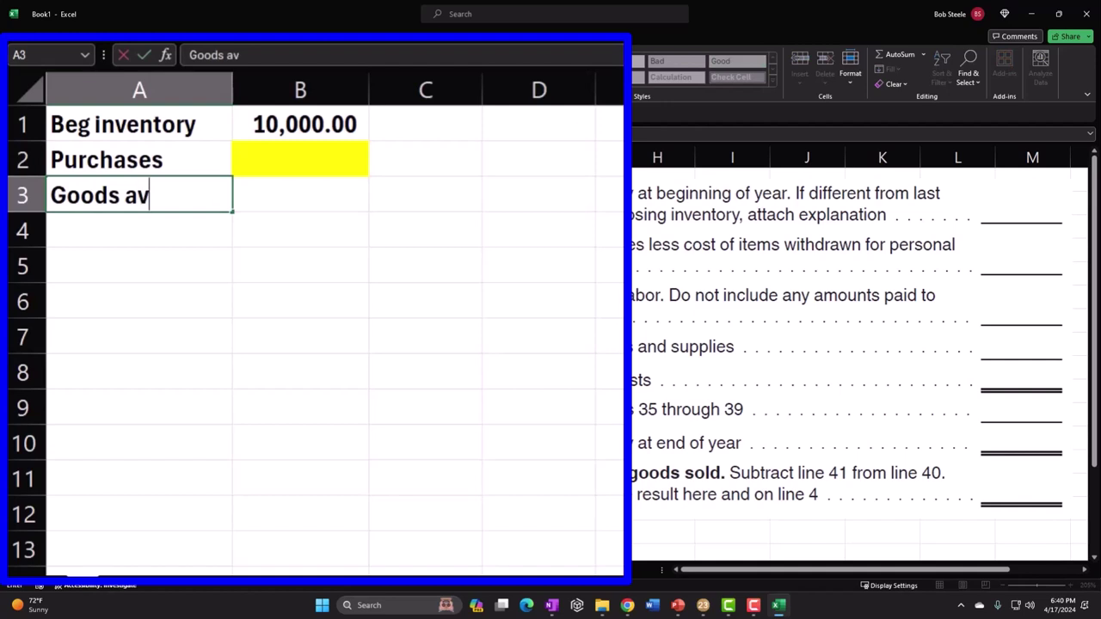
key(BackSpace)
key(BackSpace)
key(BackSpace)
text(ail)
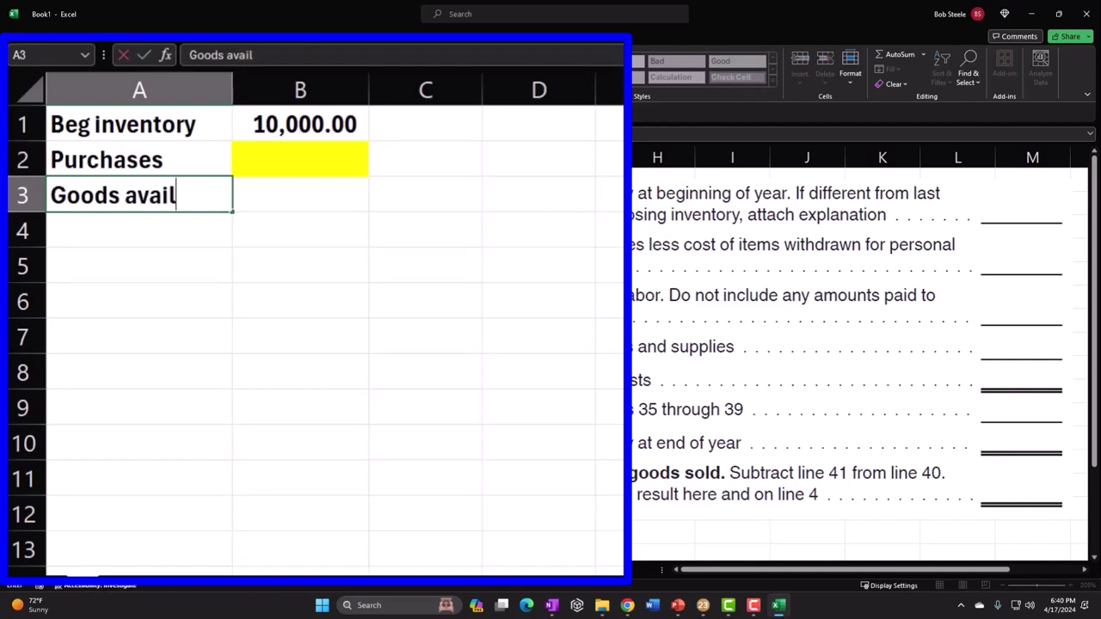
text(able for sale)
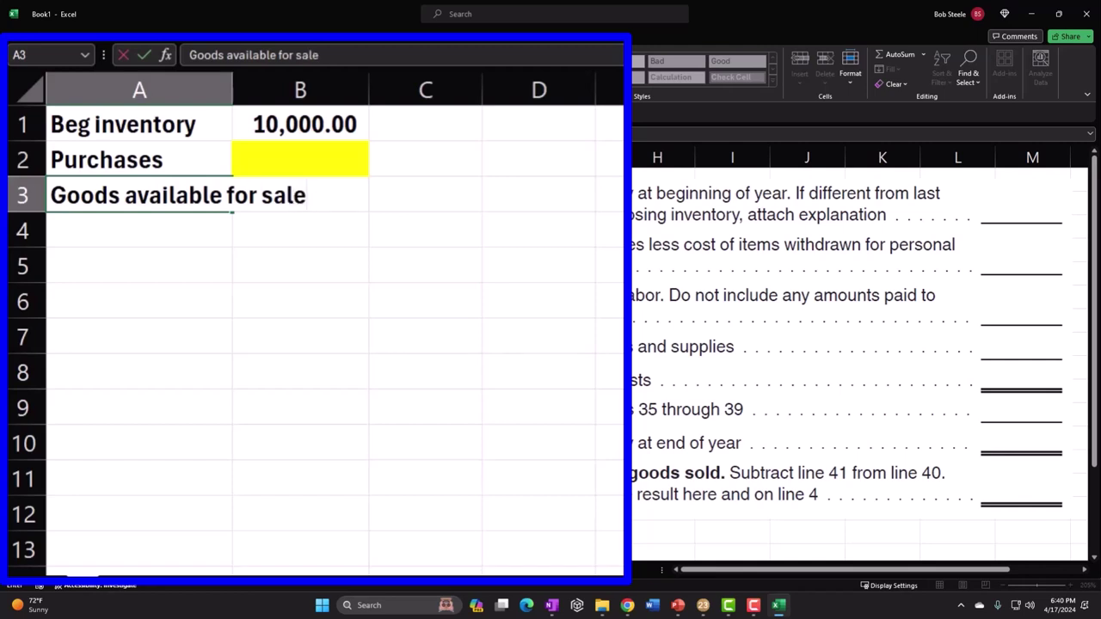
key(Return)
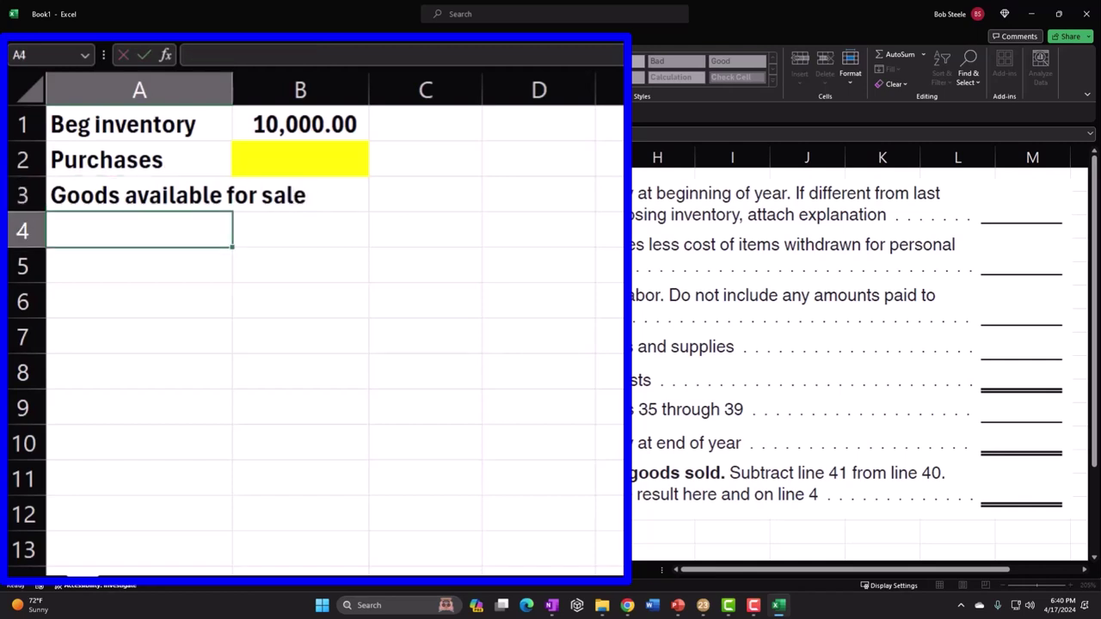
drag(230, 78, 307, 78)
Step: Calculate goods available for sale in cell B3 as beginning inventory B1 plus purchases B2
click(380, 197)
text(=)
key(Up)
key(Up)
text(+)
key(Up)
key(Return)
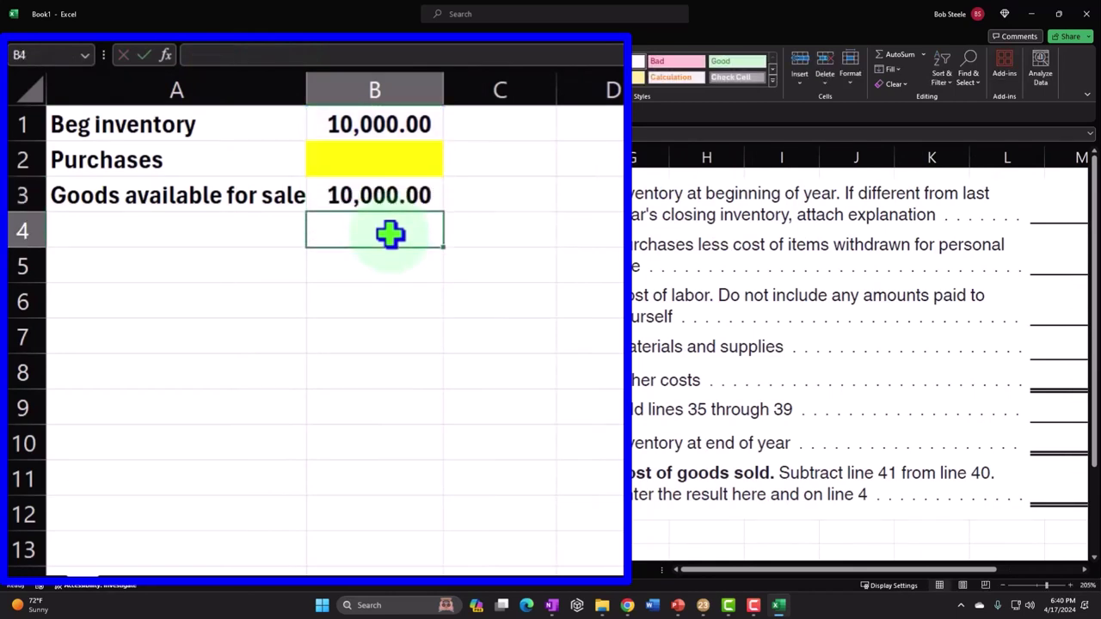
Step: Label cell A4 "Ending Inventory" and enter 15000 as its amount in B4
key(Left)
text(Ending e)
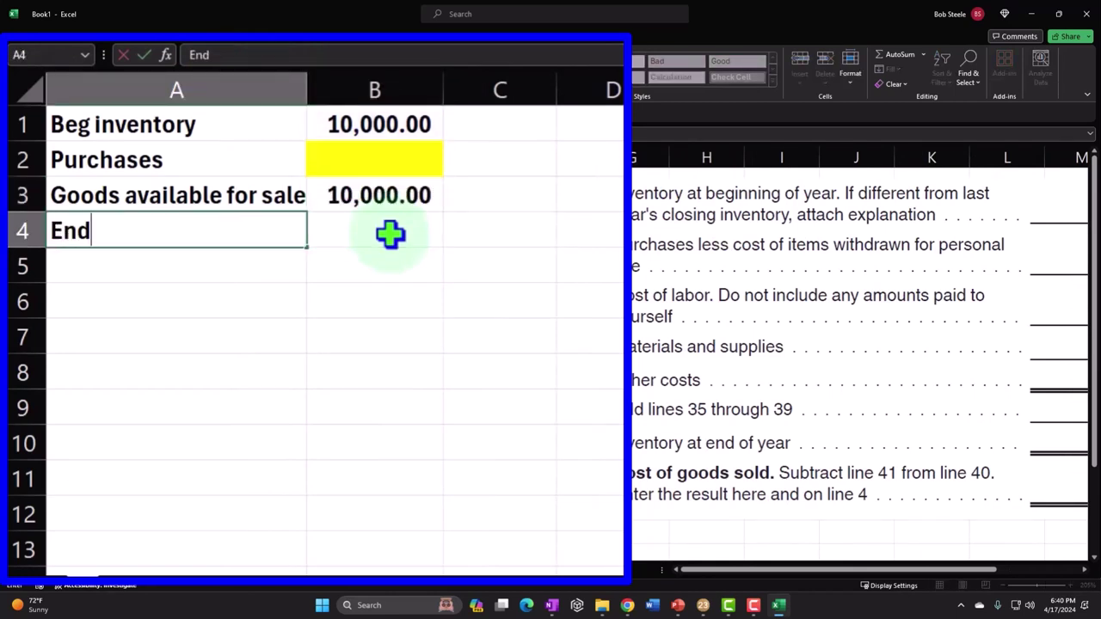
key(BackSpace)
key(BackSpace)
text(Inventory)
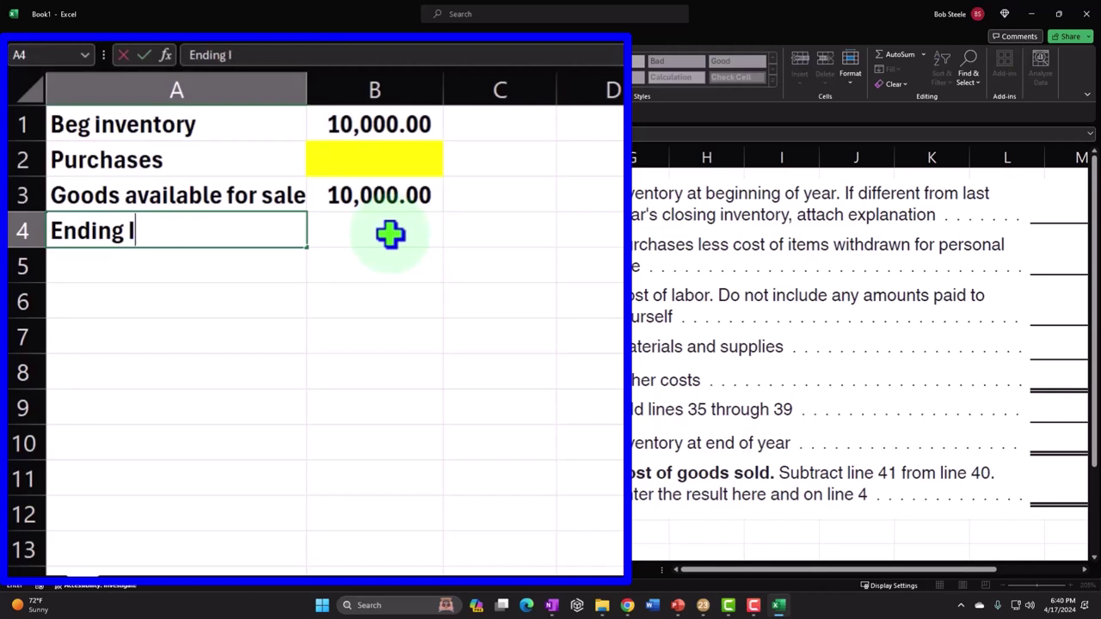
click(390, 233)
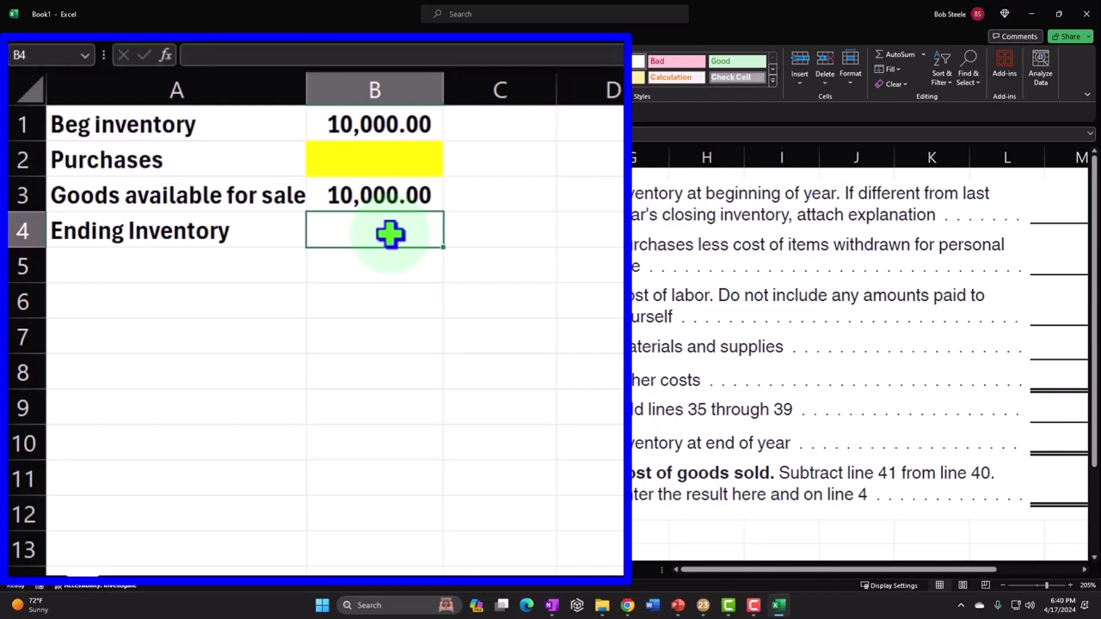
text(150000.00)
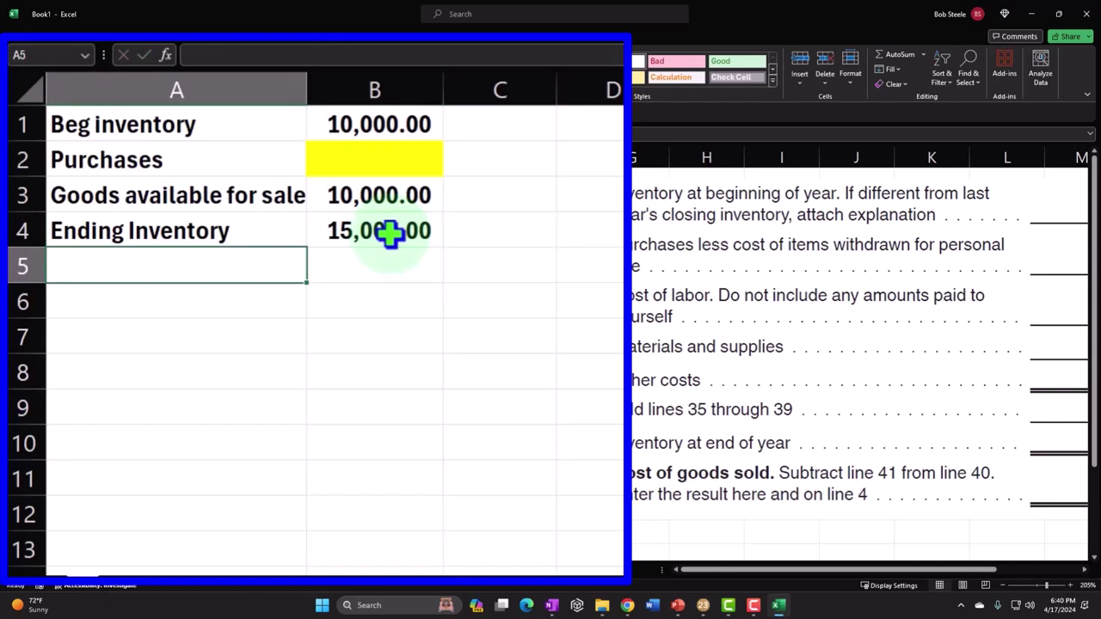
Step: Label cell A5 "COGS" and enter 30000 as its amount in B5
text(COGS)
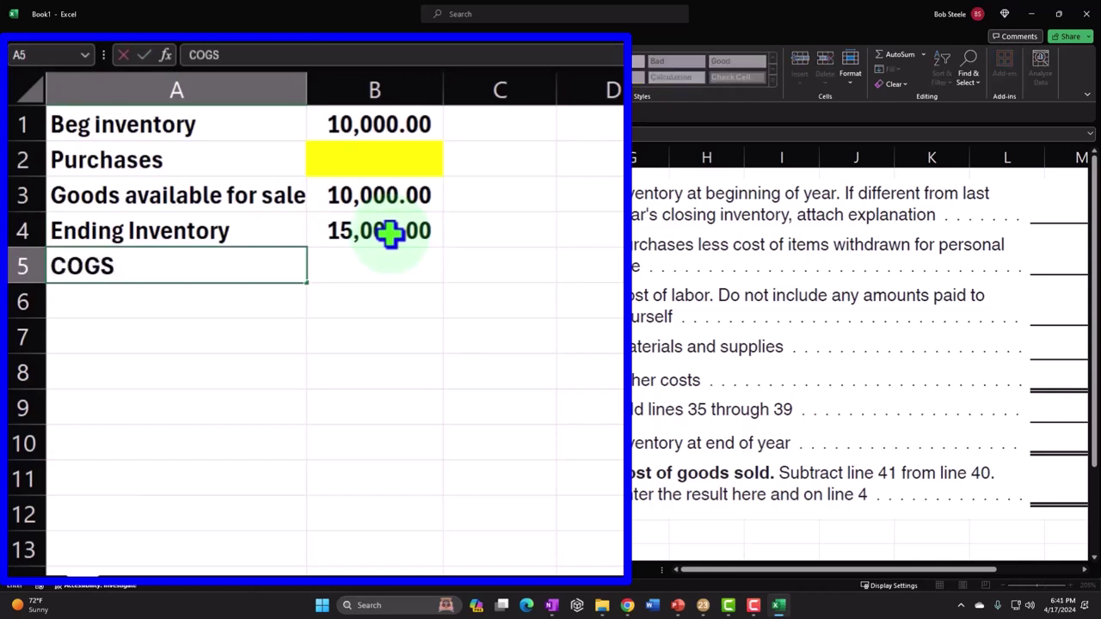
key(Tab)
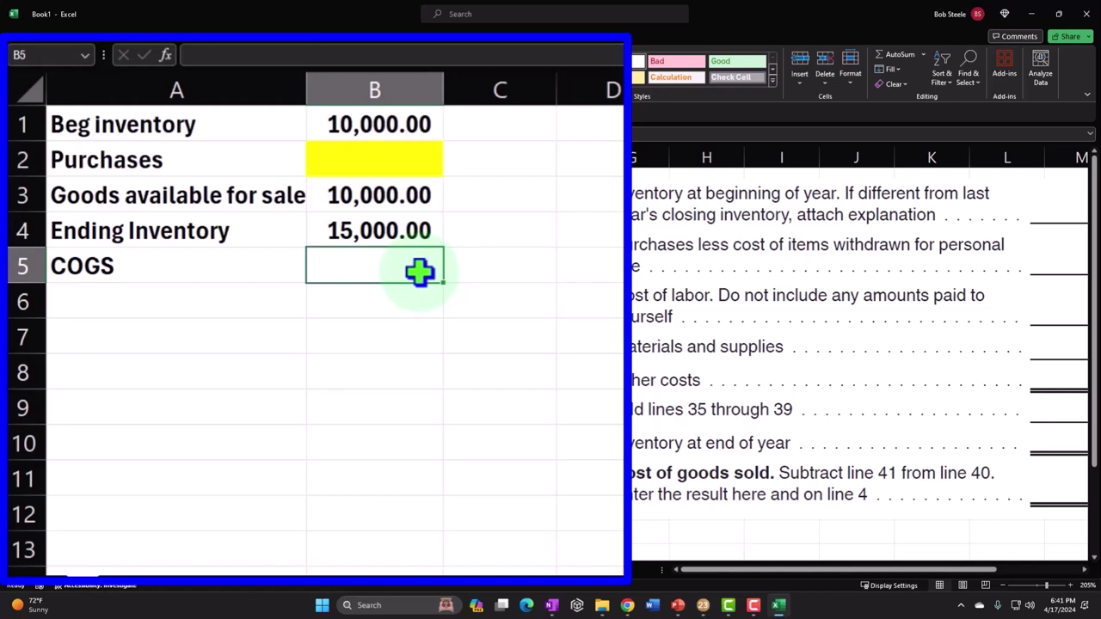
text(30000)
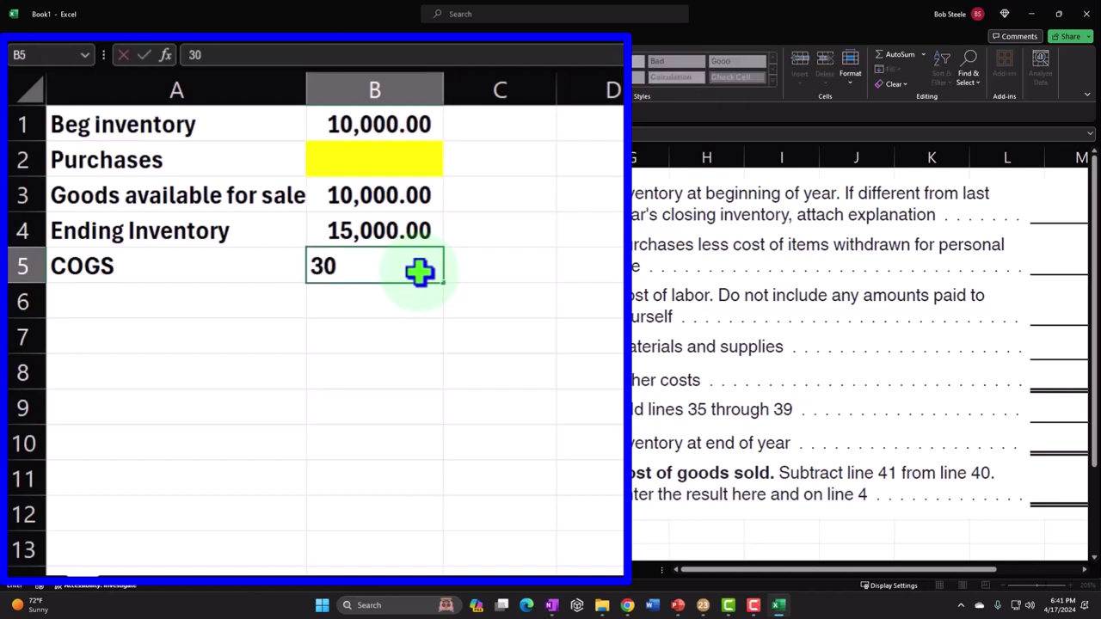
key(Return)
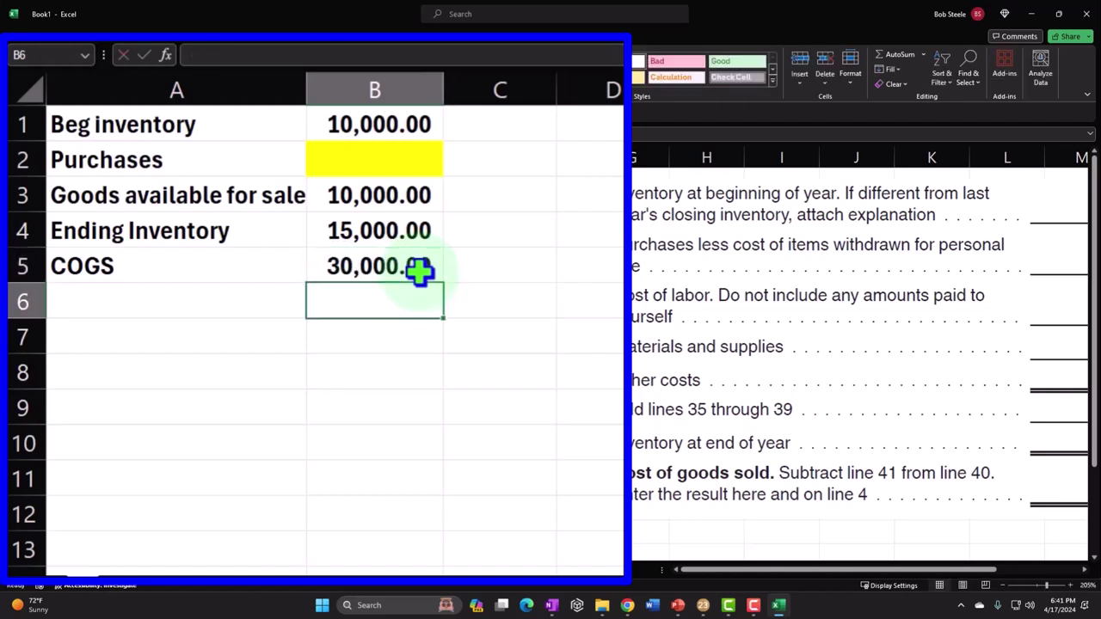
click(415, 158)
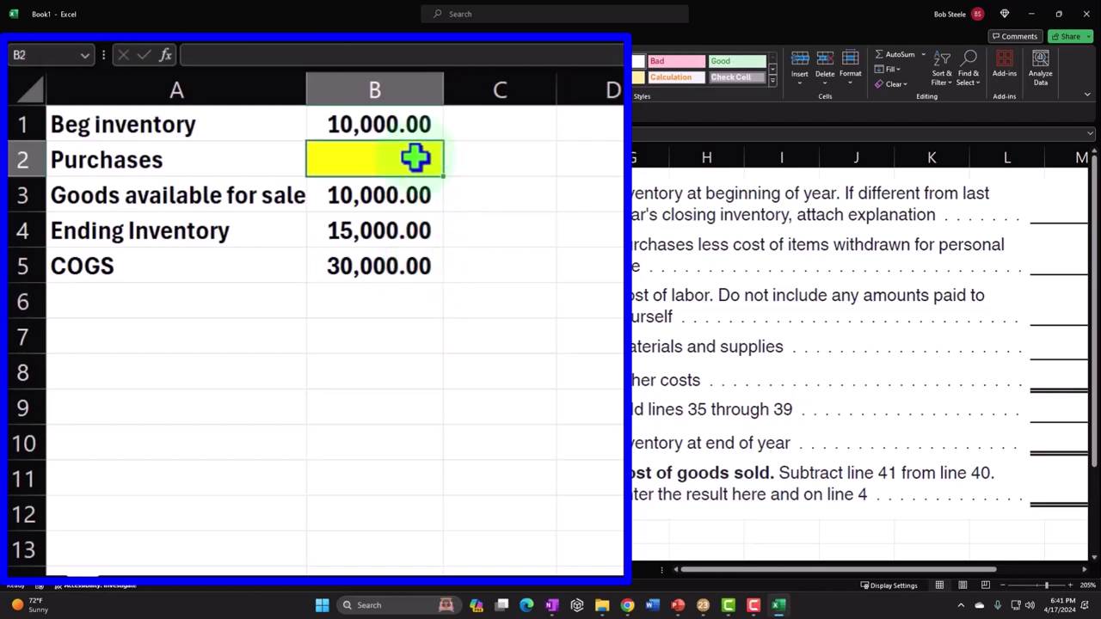
Step: Start a second calculation in row 7 by linking A7 and B7 to the beginning inventory cells A1 and B1
click(158, 334)
text(+)
key(Up)
key(Up)
key(Up)
key(Up)
key(Up)
key(Up)
key(Return)
key(Up)
key(Right)
text(+)
key(Up)
key(Up)
key(Up)
key(Up)
key(Up)
key(Up)
key(Return)
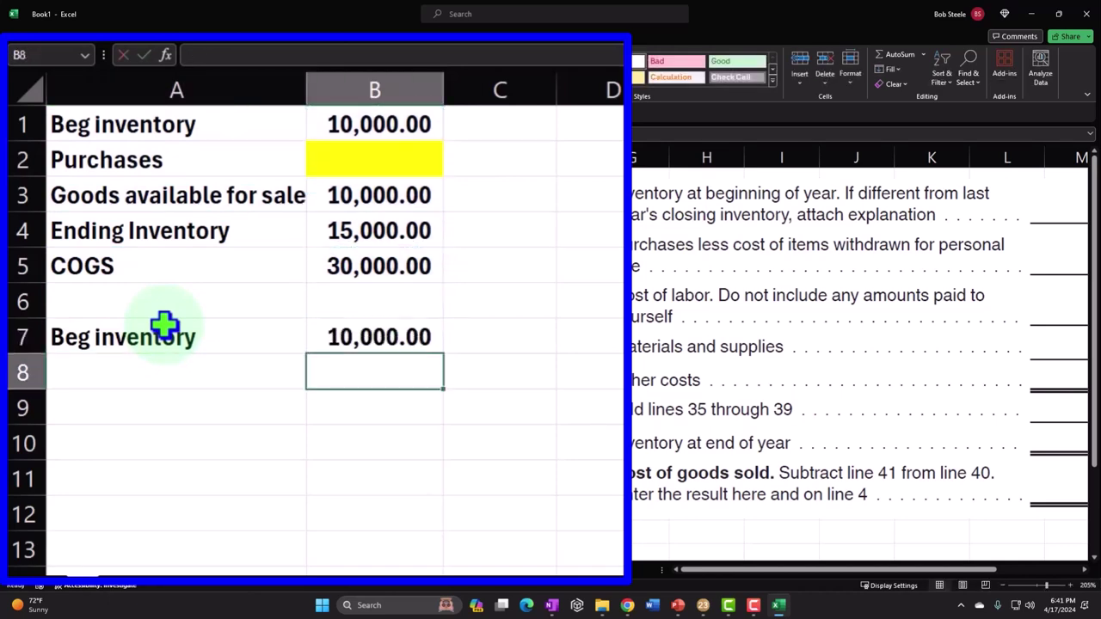
Step: Link cells A8 and B8 to the purchases label and amount in A2 and B2
key(Left)
text(+)
key(Up)
key(Up)
key(Up)
key(Up)
key(Up)
key(Up)
key(Return)
key(Up)
key(Right)
text(+)
key(Up)
key(Up)
key(Up)
key(Up)
key(Up)
key(Up)
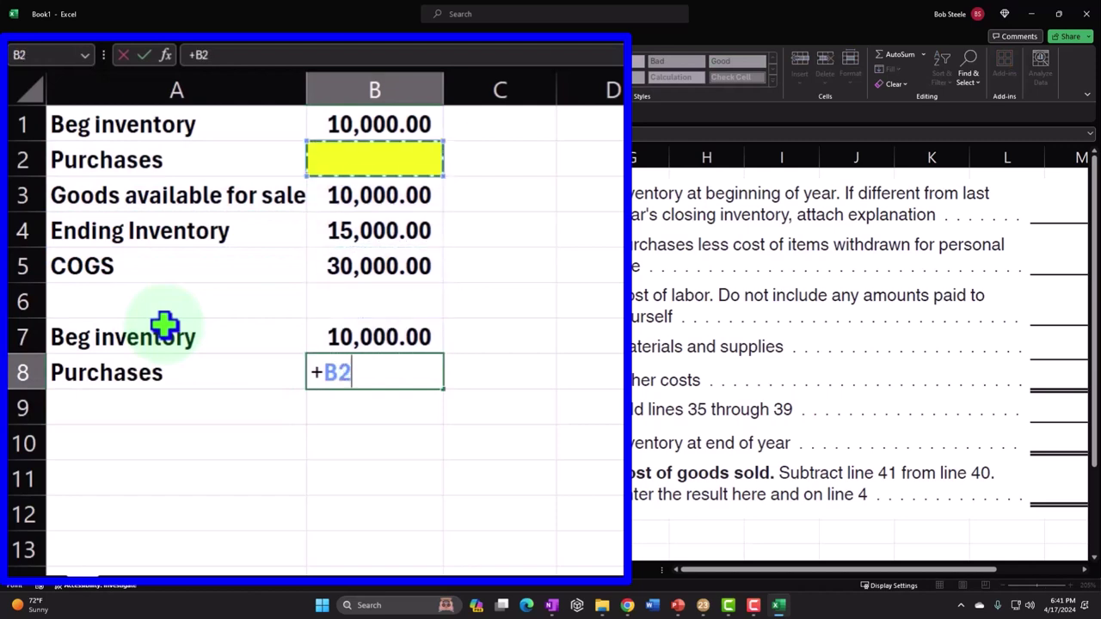
key(Return)
Step: Link cells A9 and B9 to the ending inventory label and amount in A4 and B4
key(Left)
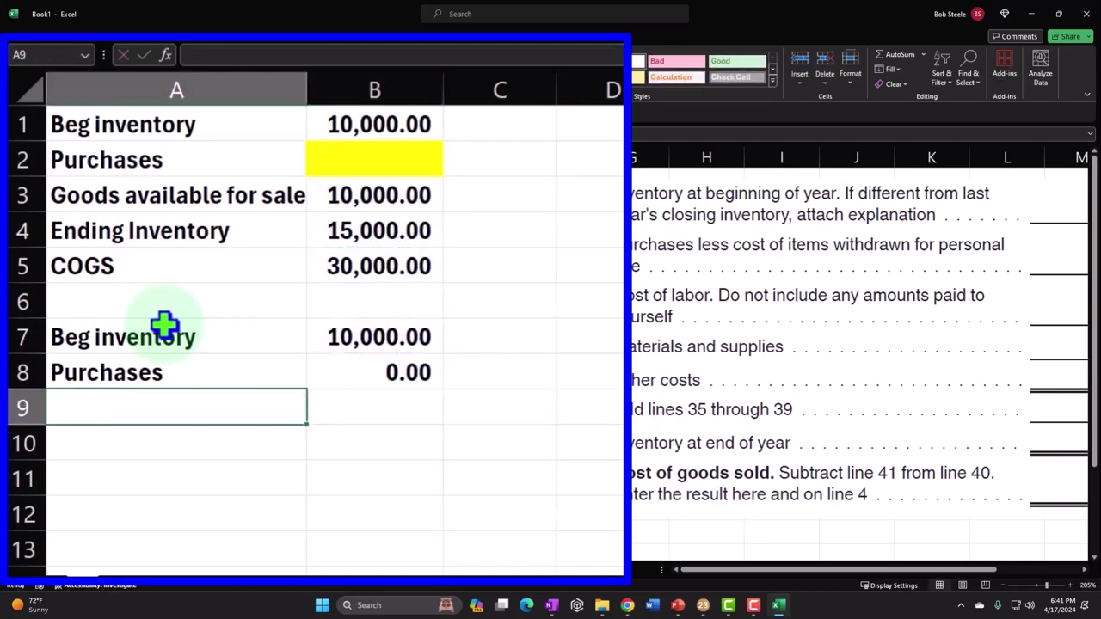
text(=)
key(Up)
key(Up)
key(Up)
key(Up)
key(Up)
key(Return)
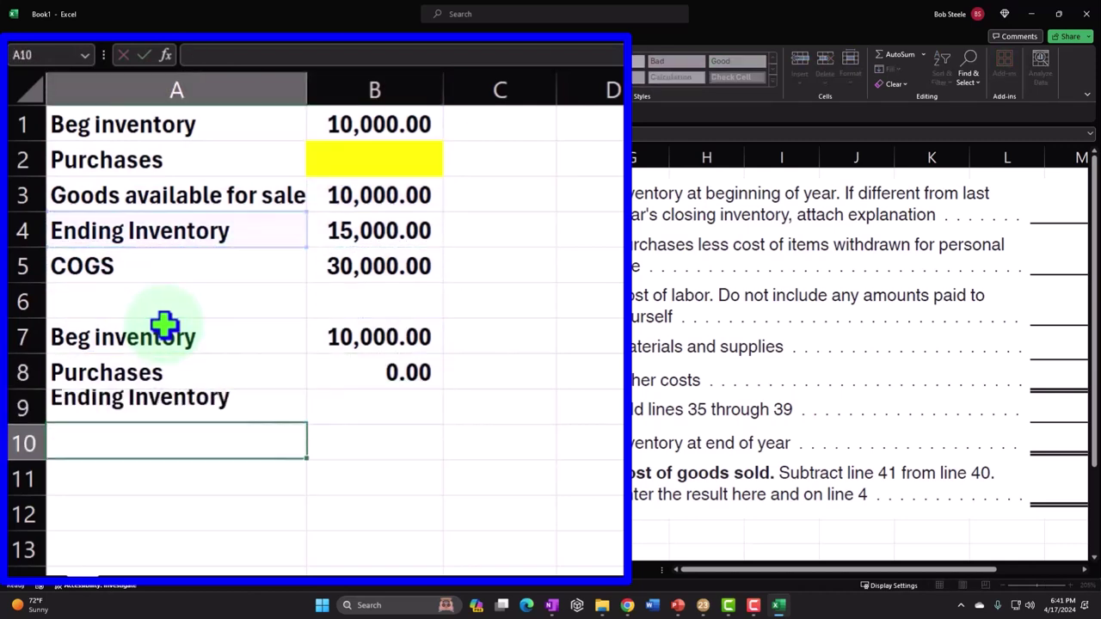
key(Right)
key(Up)
text(+)
key(Up)
key(Up)
key(Up)
key(Up)
key(Up)
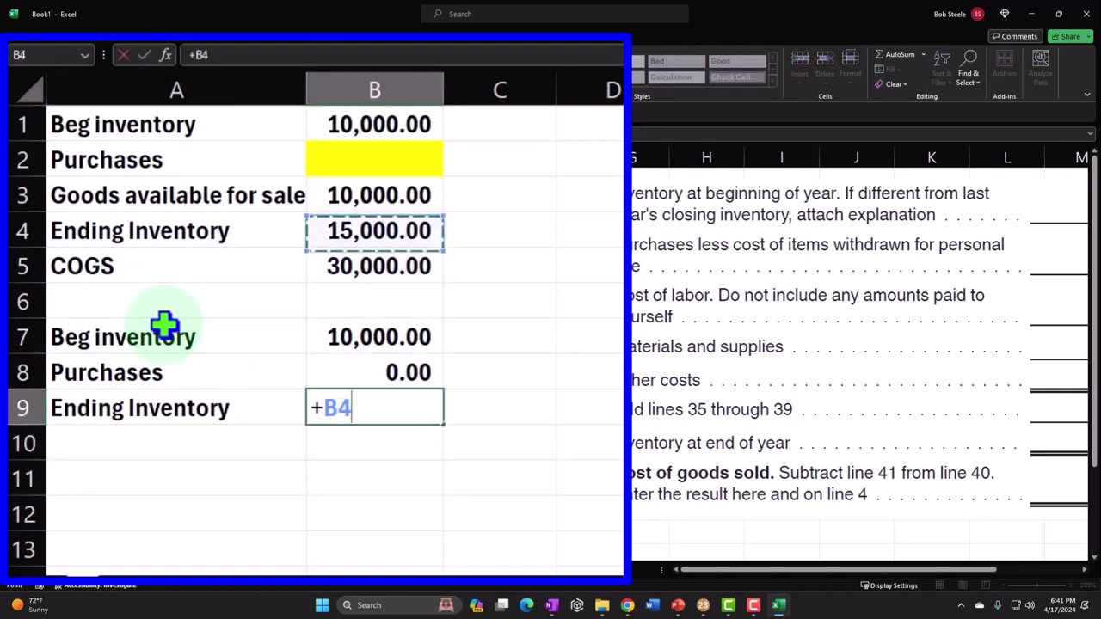
key(Return)
Step: Link cells A10 and B10 to the COGS label and amount in row 5
key(Left)
text(+)
key(Up)
key(Up)
key(Up)
key(Up)
key(Up)
key(Return)
key(Right)
key(Up)
text(+)
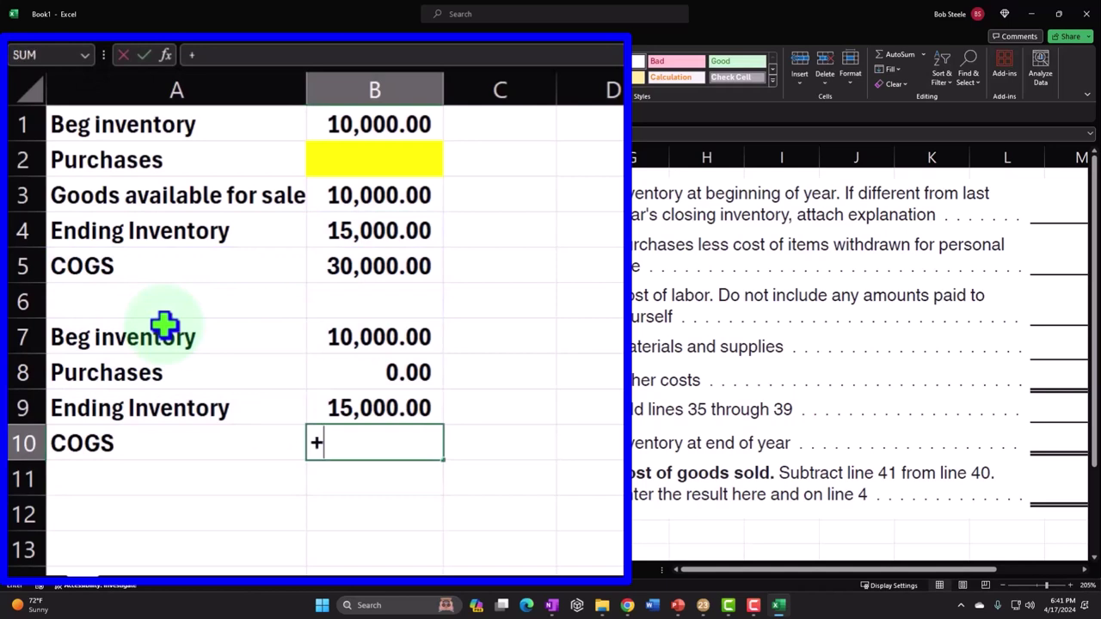
key(Up)
key(Up)
key(Up)
key(Up)
key(Return)
Step: Clear the link formula from the purchases cell B8 and fill that cell with yellow
click(386, 371)
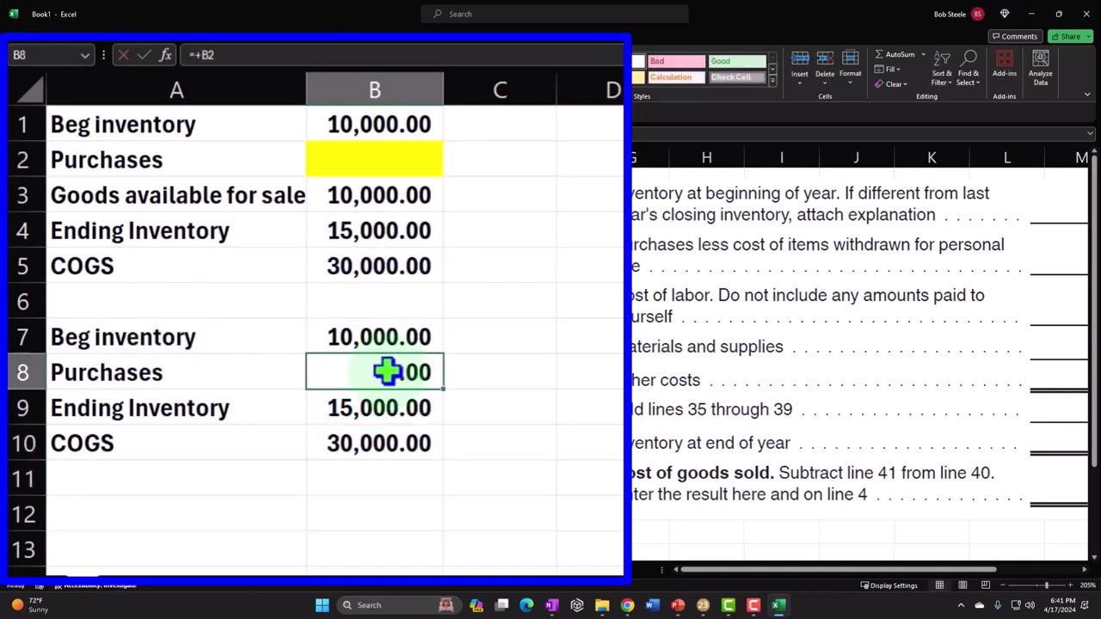
double_click(387, 372)
key(Return)
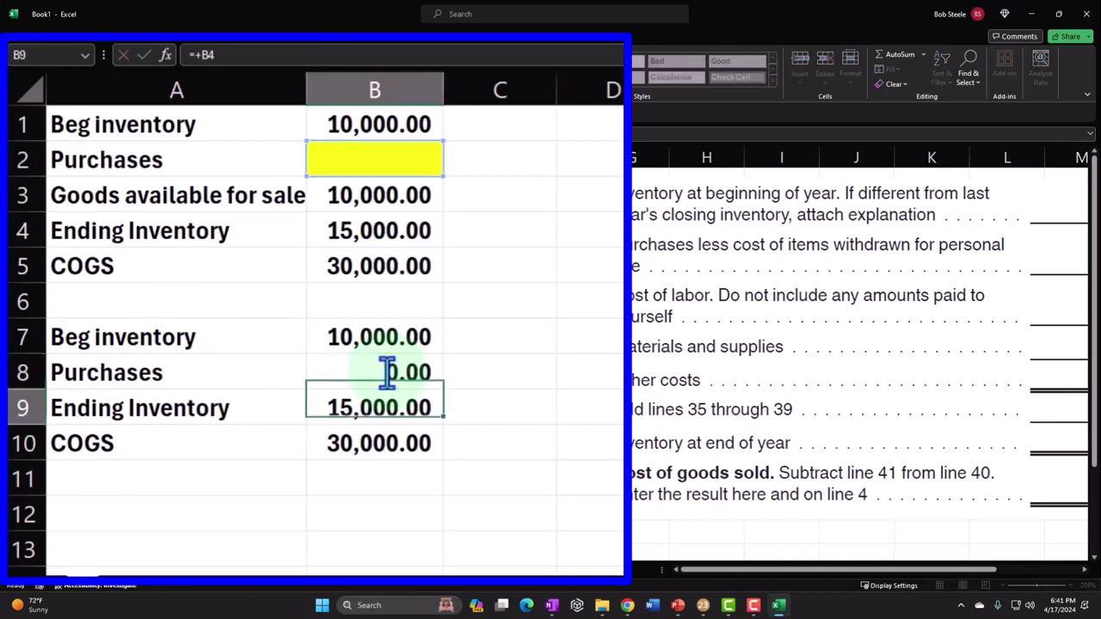
click(387, 371)
key(Delete)
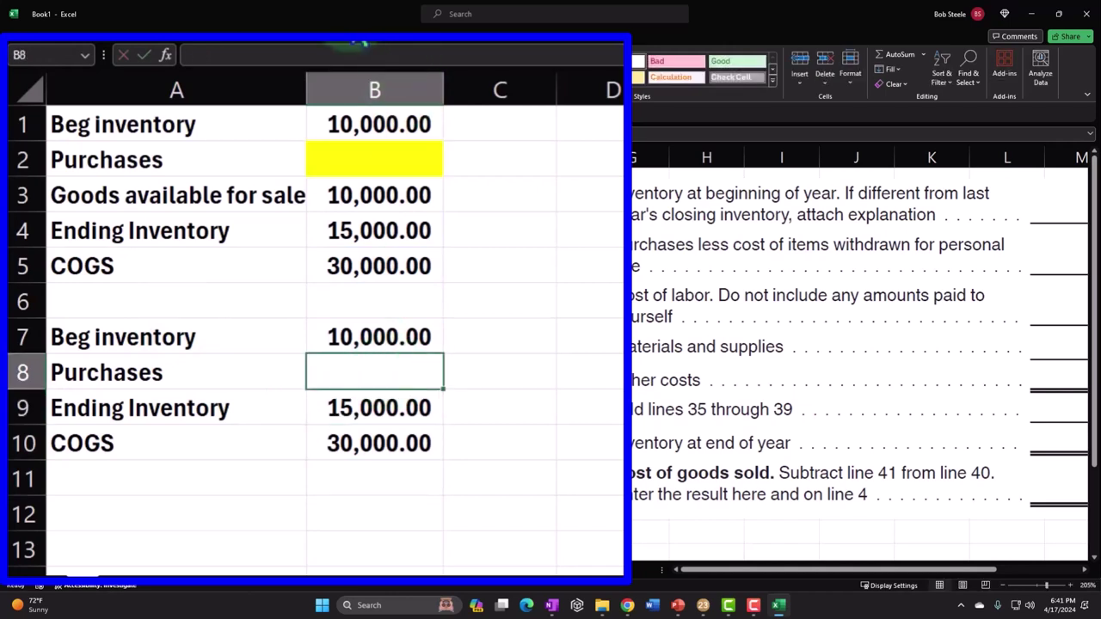
click(353, 73)
Step: Write the equation "10000+x-15000=30000" as text in cell A12
click(151, 514)
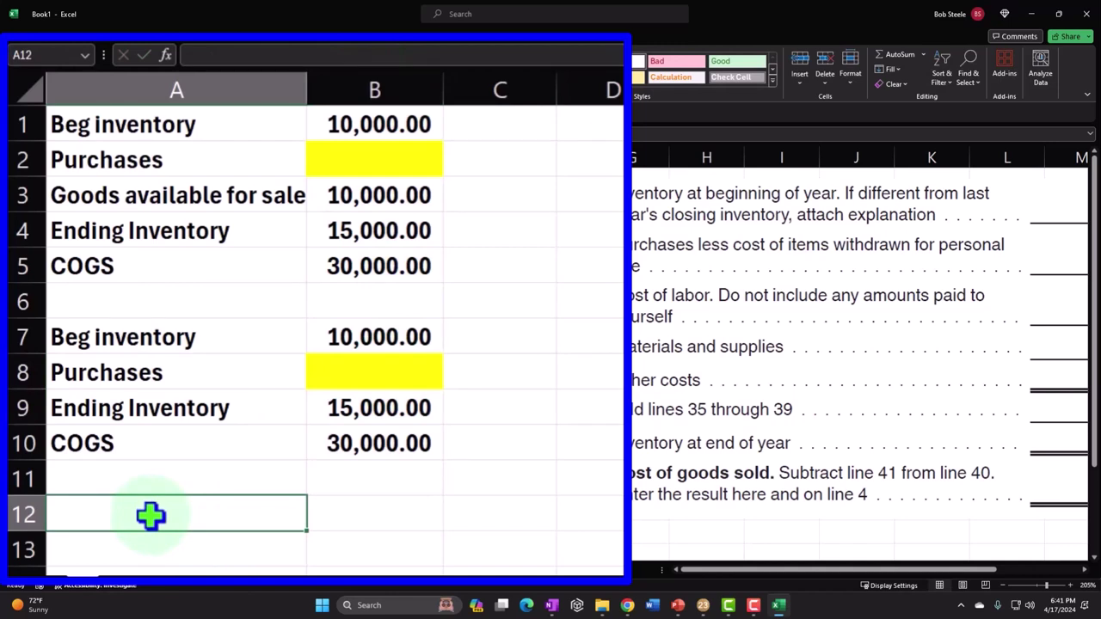
text(10000+)
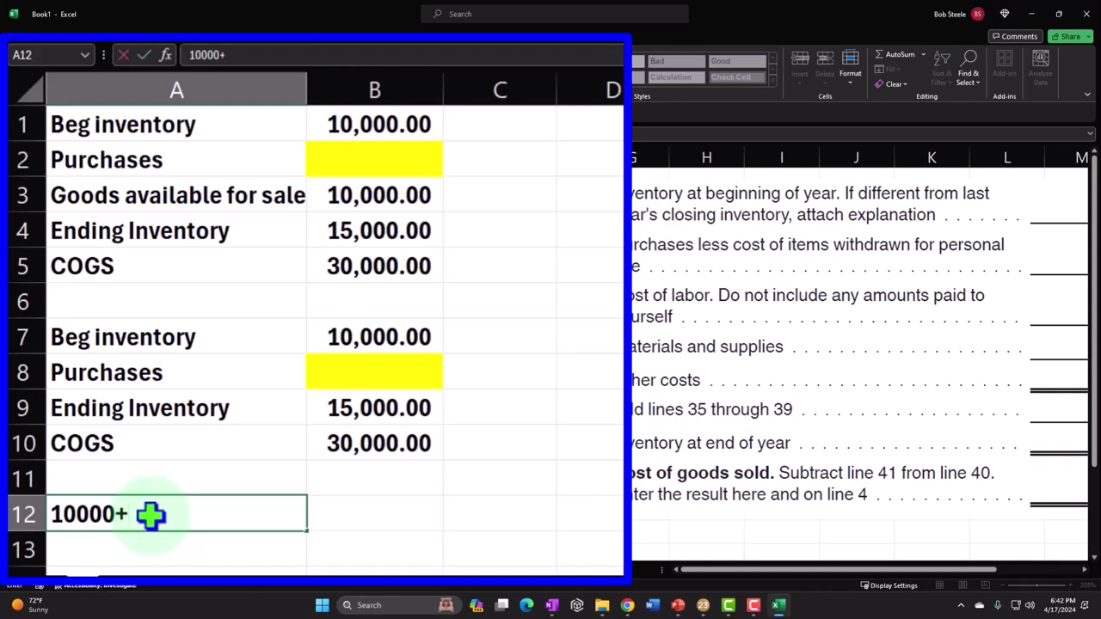
text(x-15000)
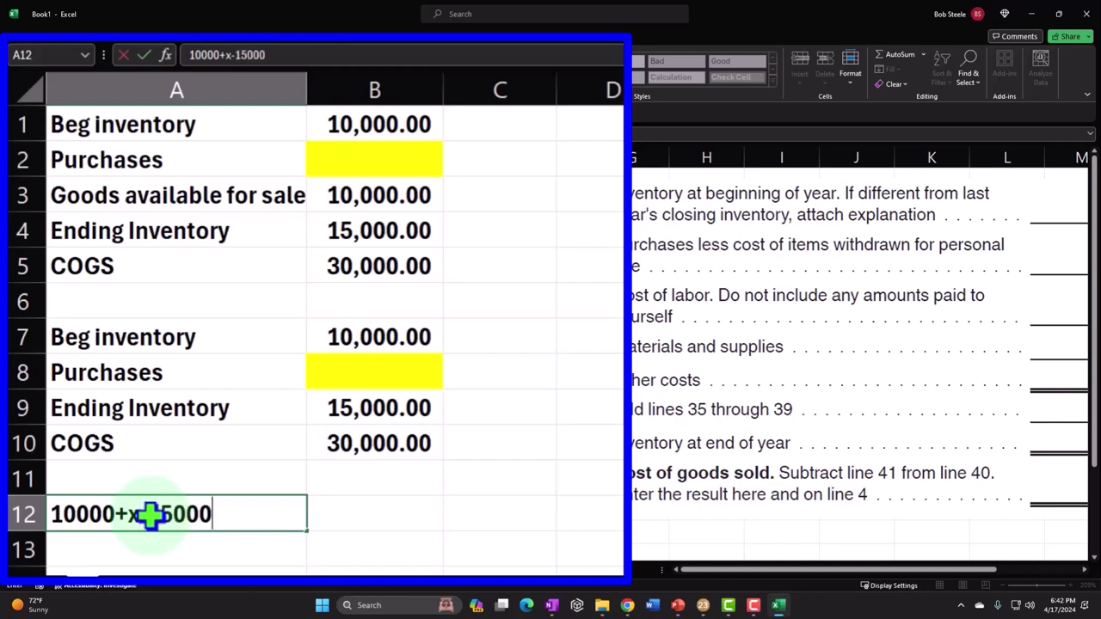
text(=)
text(3000)
text(0)
key(Return)
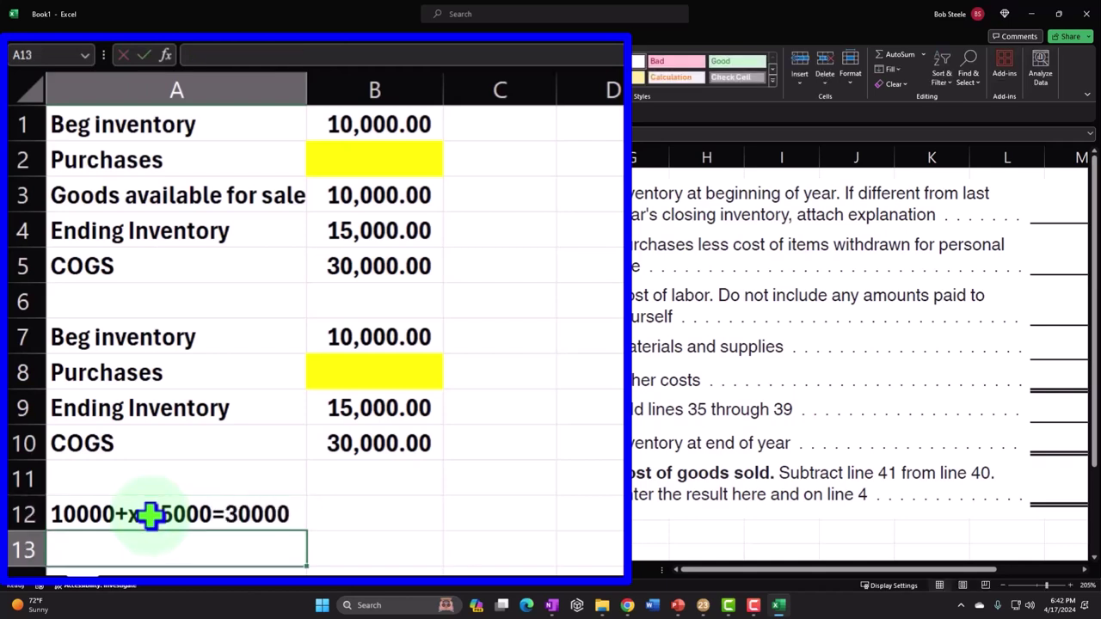
key(Up)
key(Right)
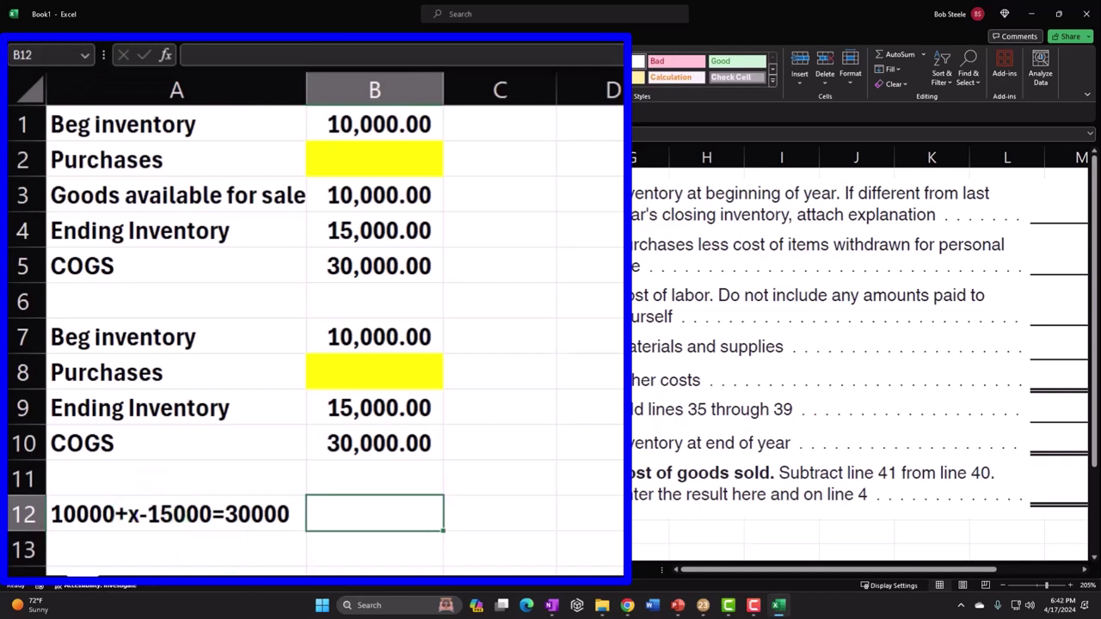
text(=)
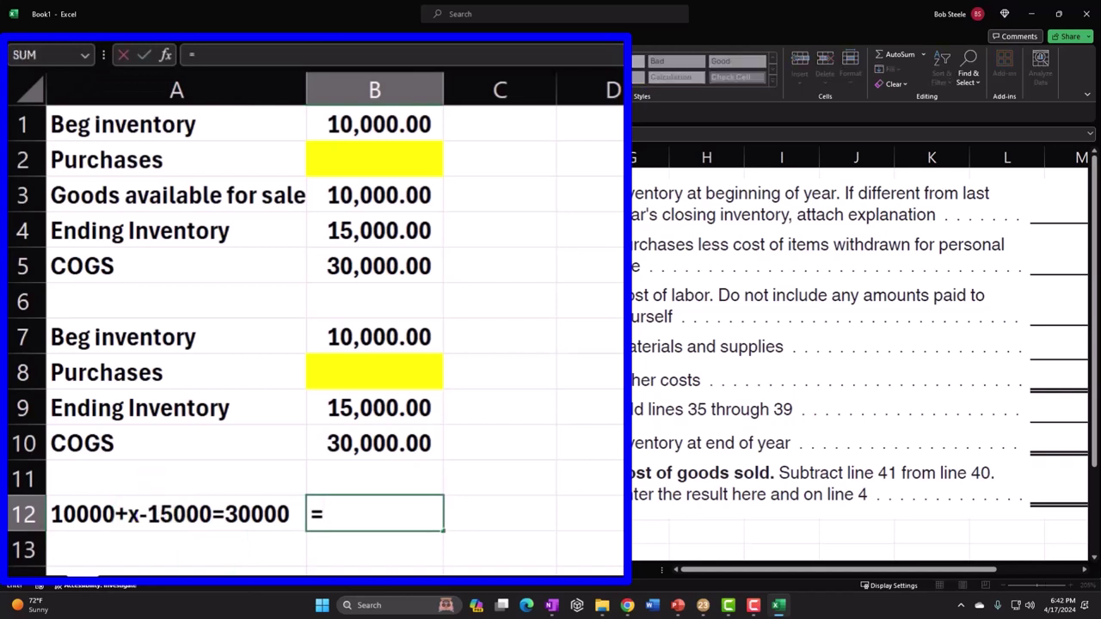
text(30000)
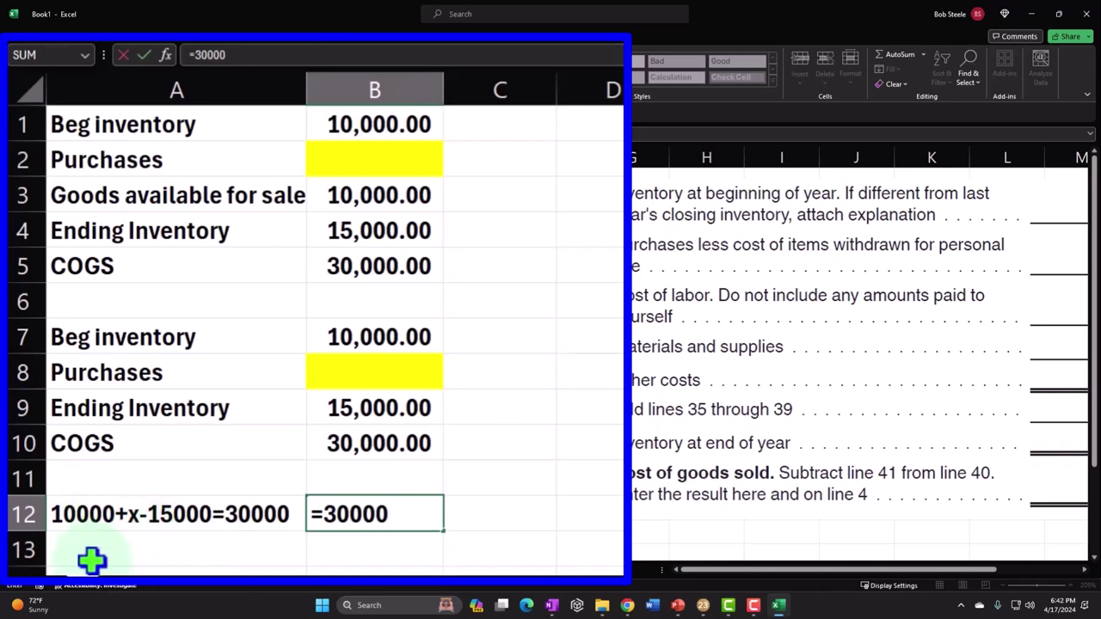
text(-10000)
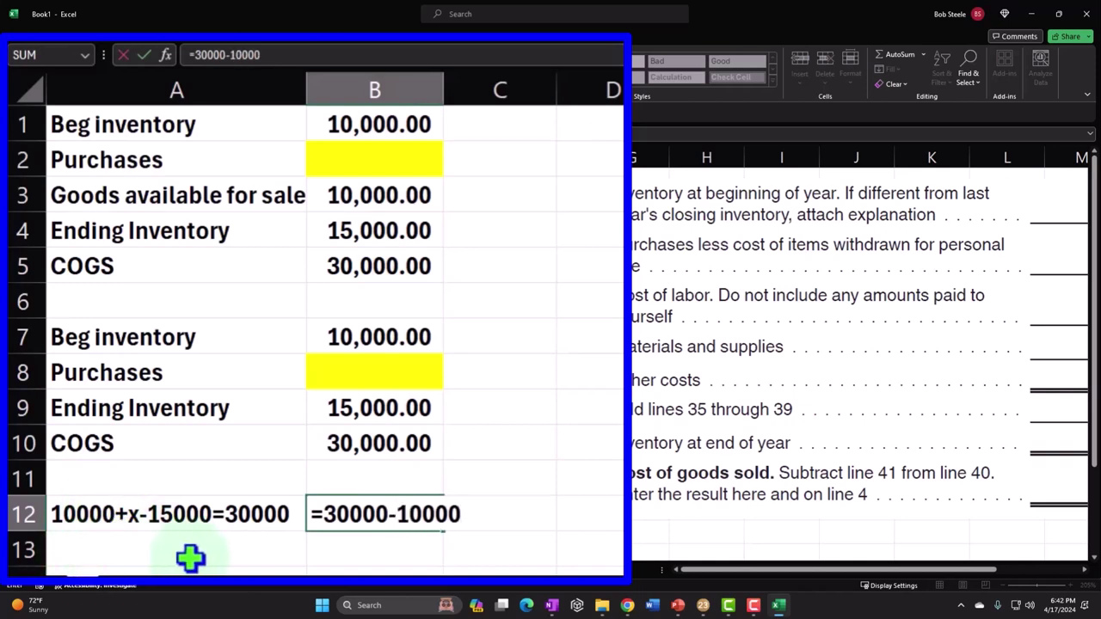
text(+1500)
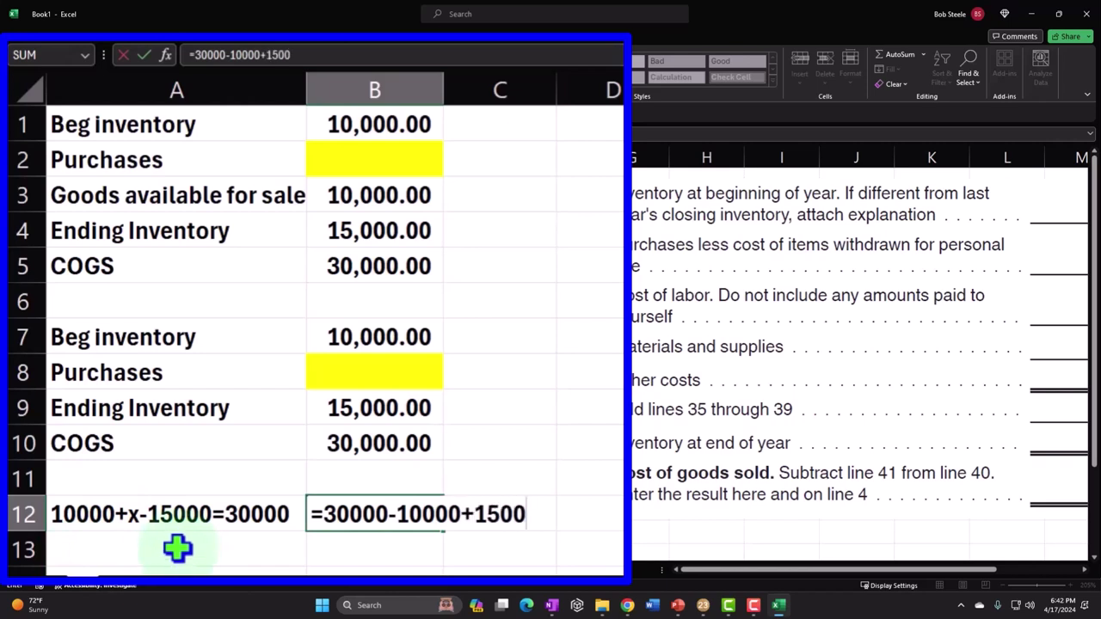
key(Return)
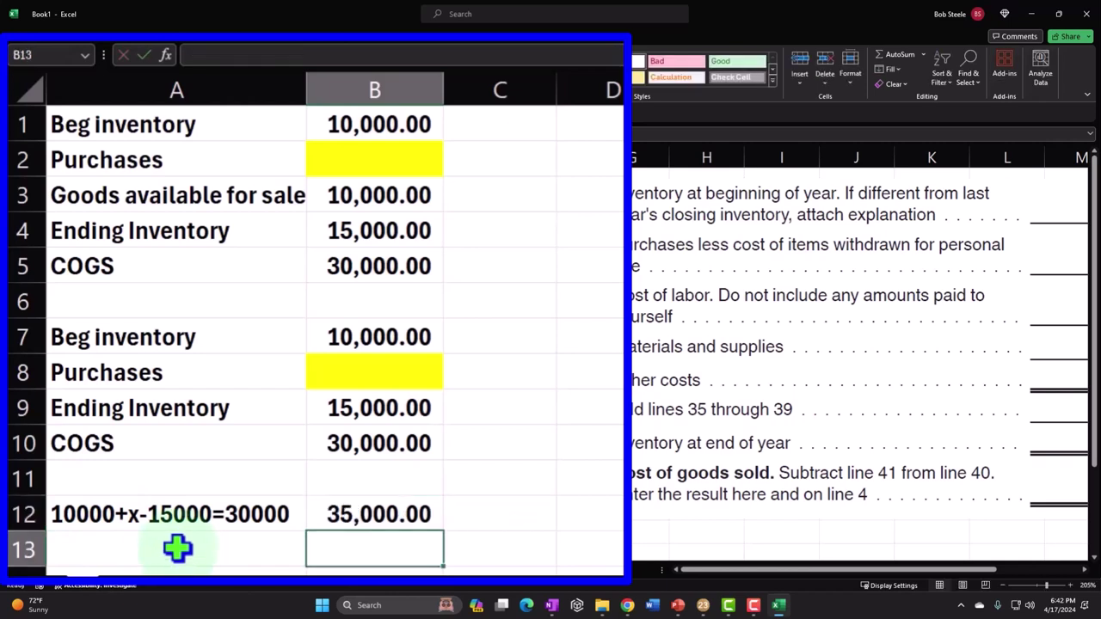
Step: Enter 350000 as the purchases amount in the yellow cell B8
key(Up)
key(Up)
key(Up)
key(Up)
key(Up)
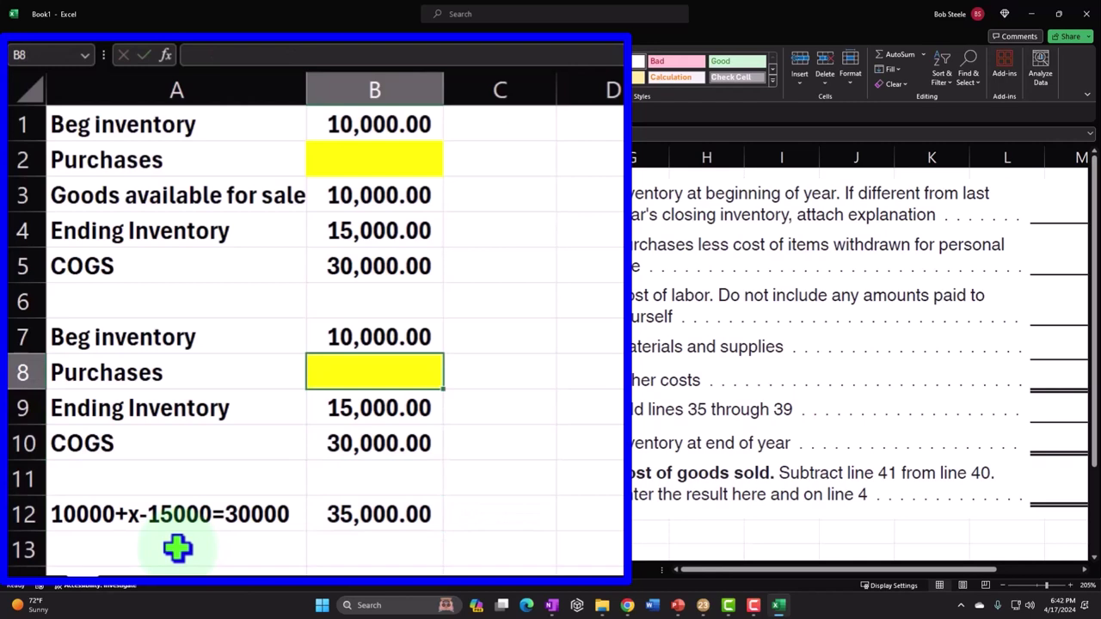
text(350000)
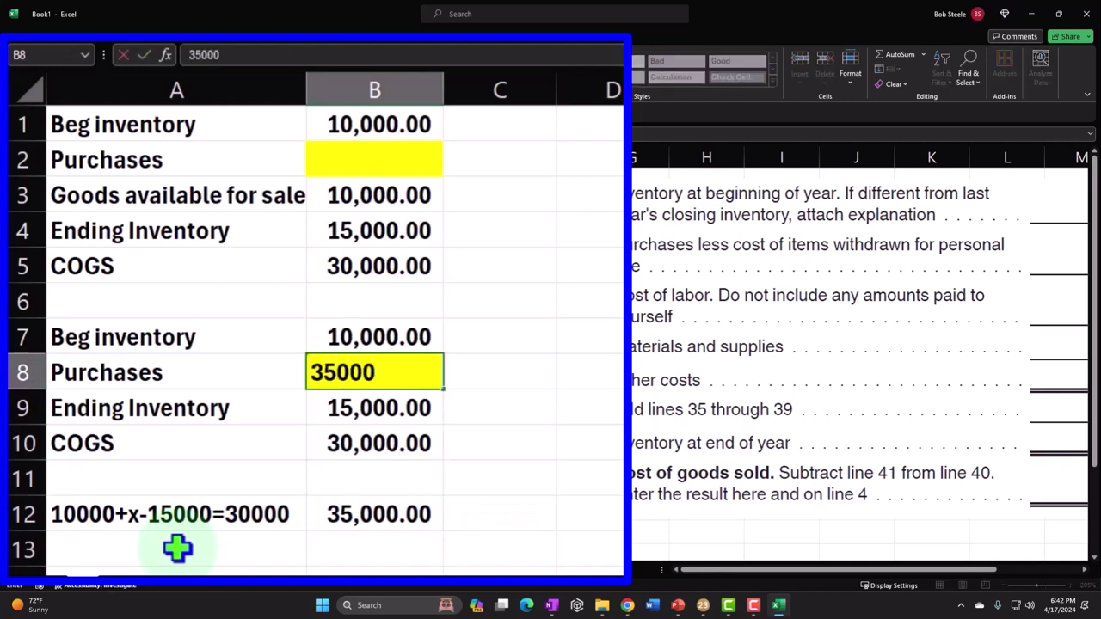
key(Return)
Step: Link cells C7, C8 and C9 to the beginning inventory, purchases and ending inventory amounts in column B
key(Right)
key(Up)
key(Up)
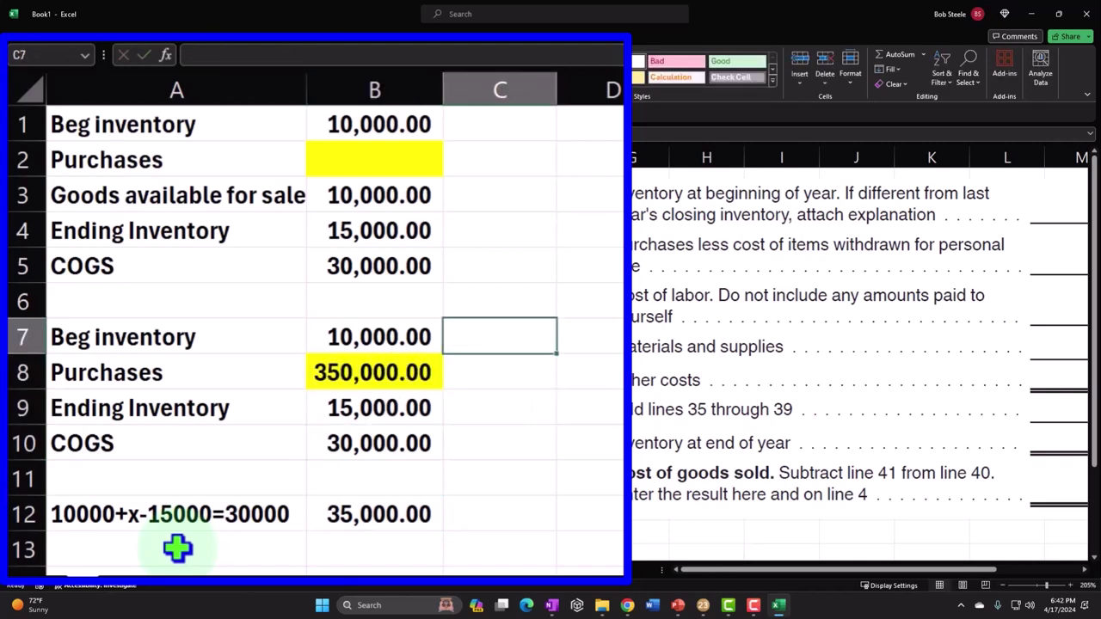
text(+)
key(Left)
key(Return)
text(+)
key(Left)
key(Return)
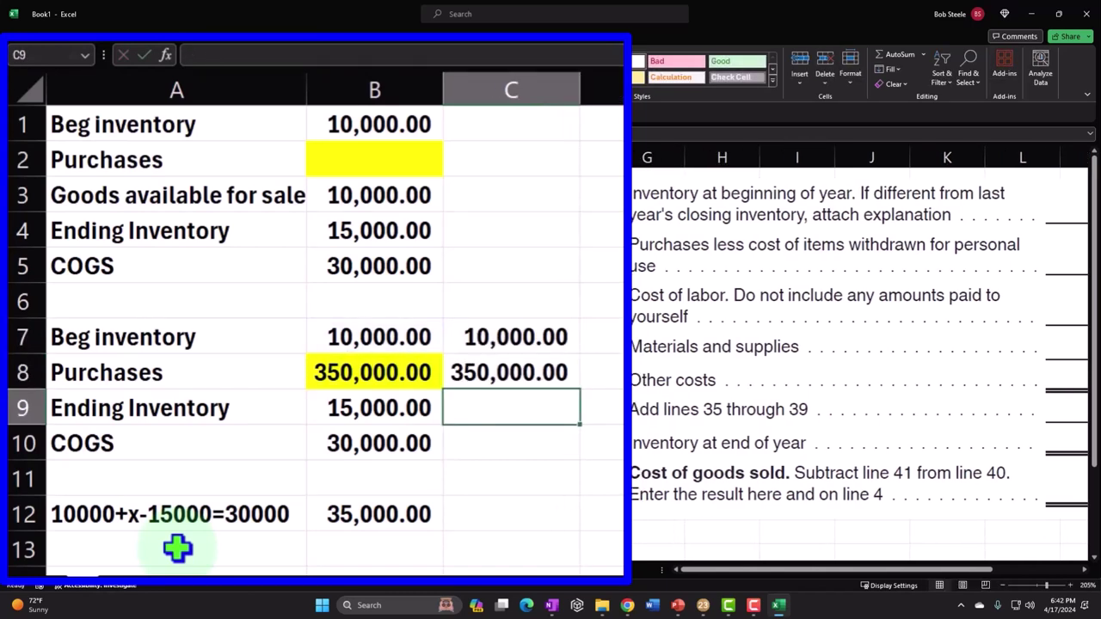
text(+)
key(Left)
key(Return)
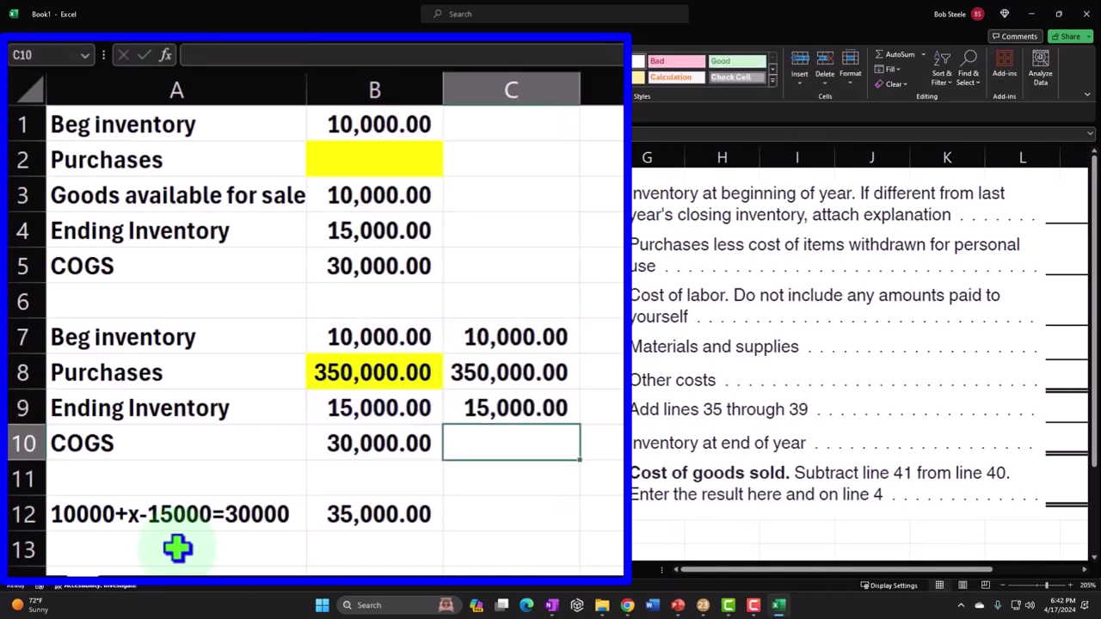
Step: Calculate cost of goods sold in cell C10 with the formula =C7+C8-C9
text(=)
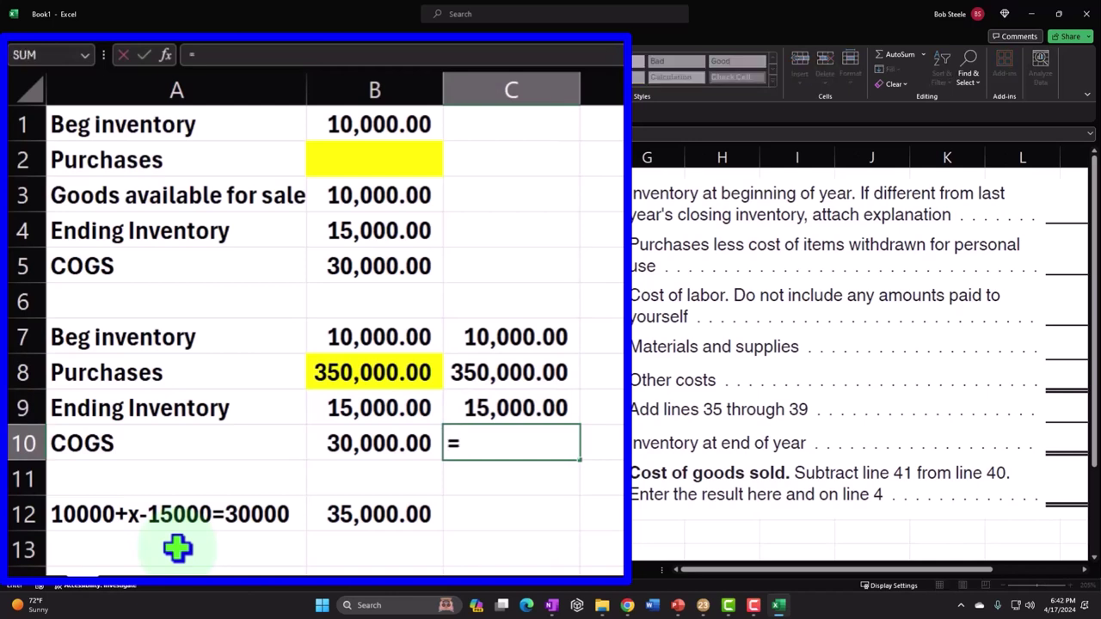
key(Up)
key(Up)
key(Up)
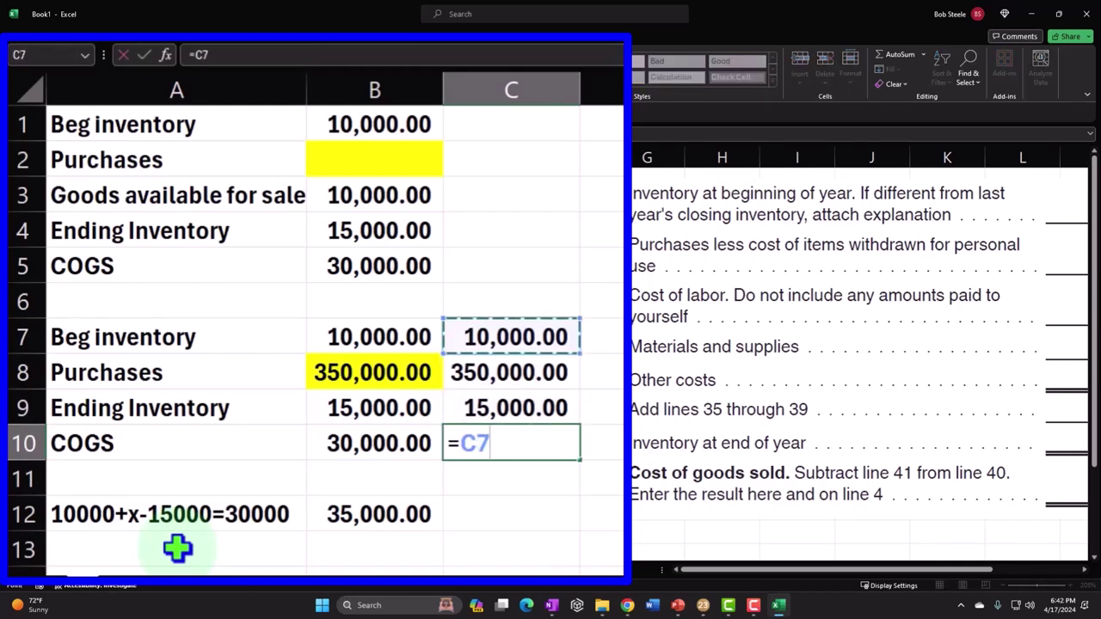
text(+)
key(Up)
key(Up)
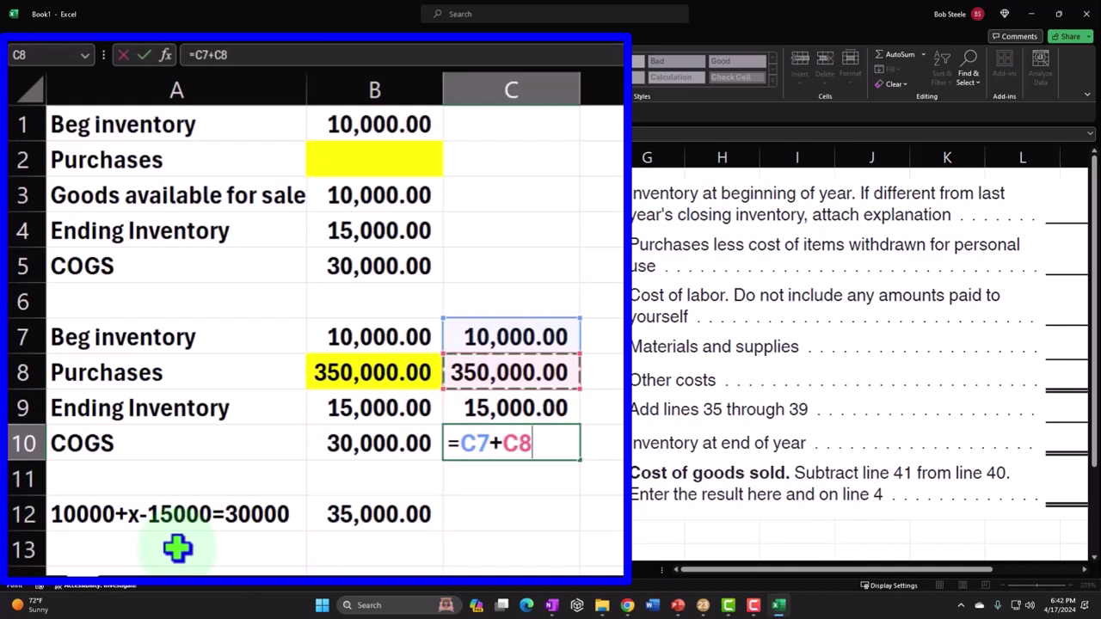
text(-)
key(Up)
key(Return)
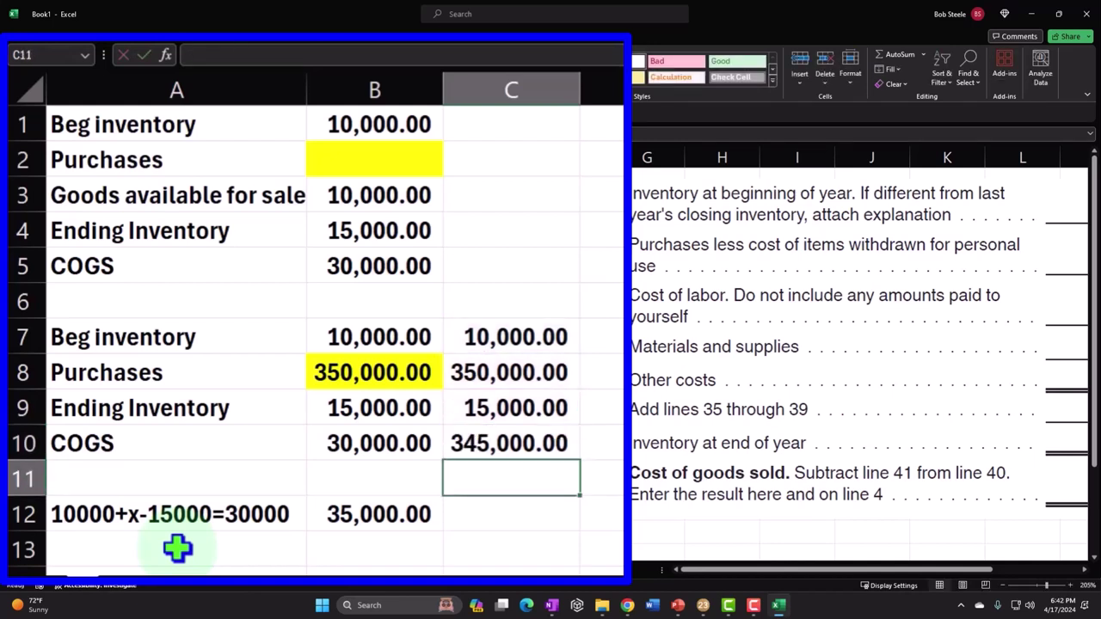
Step: Check the link formula in C8 and correct the purchases amount in B8 to 35000
click(509, 373)
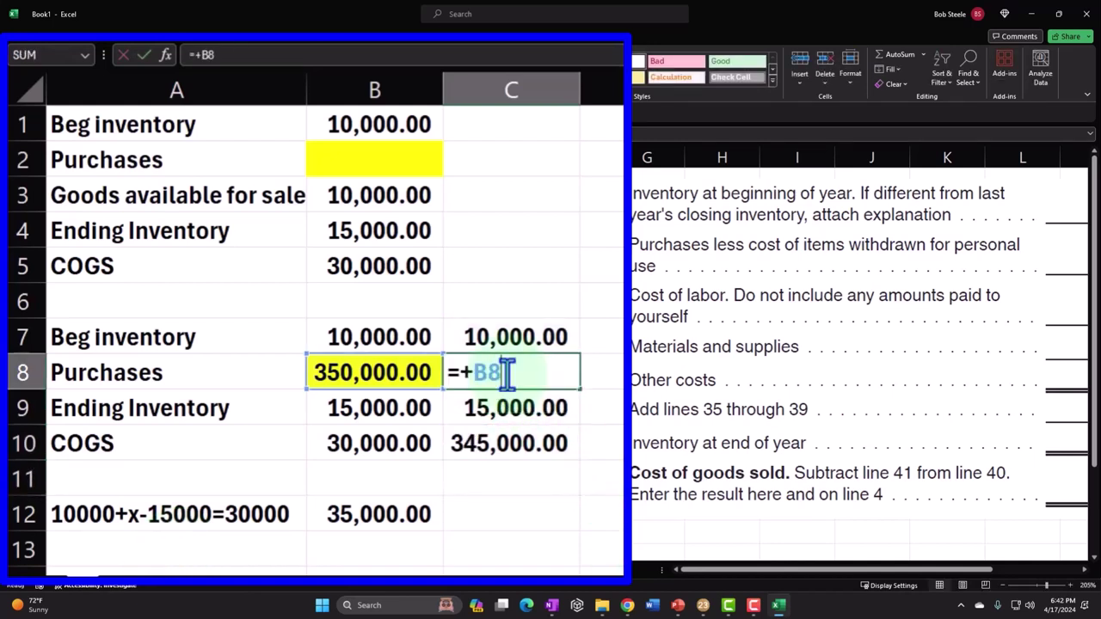
text(=+)
key(Left)
key(Return)
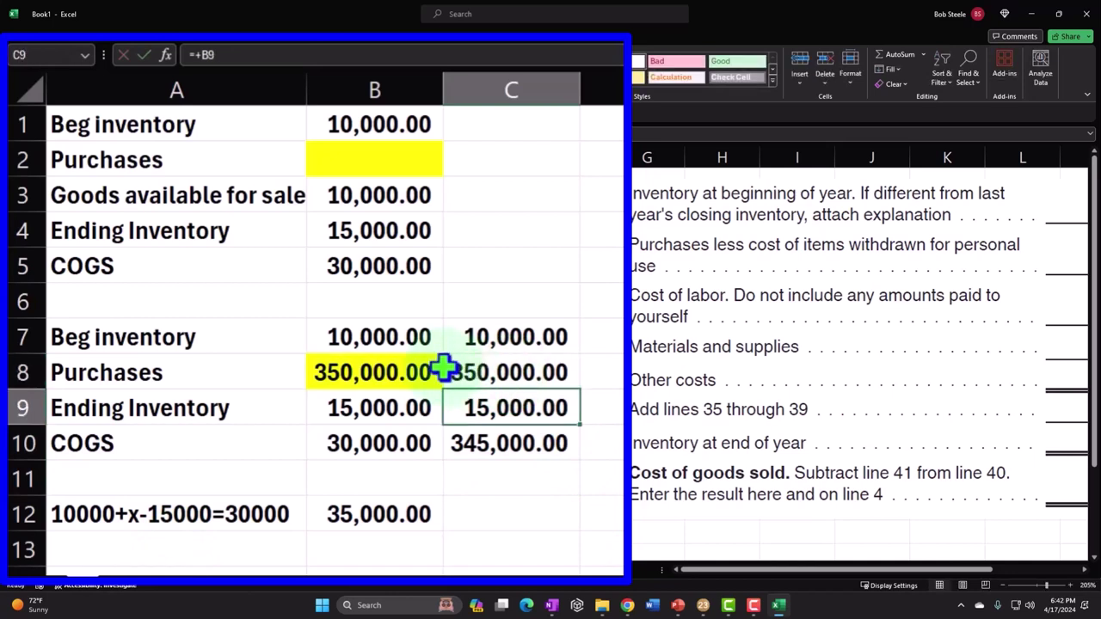
click(373, 373)
double_click(373, 375)
key(BackSpace)
key(Return)
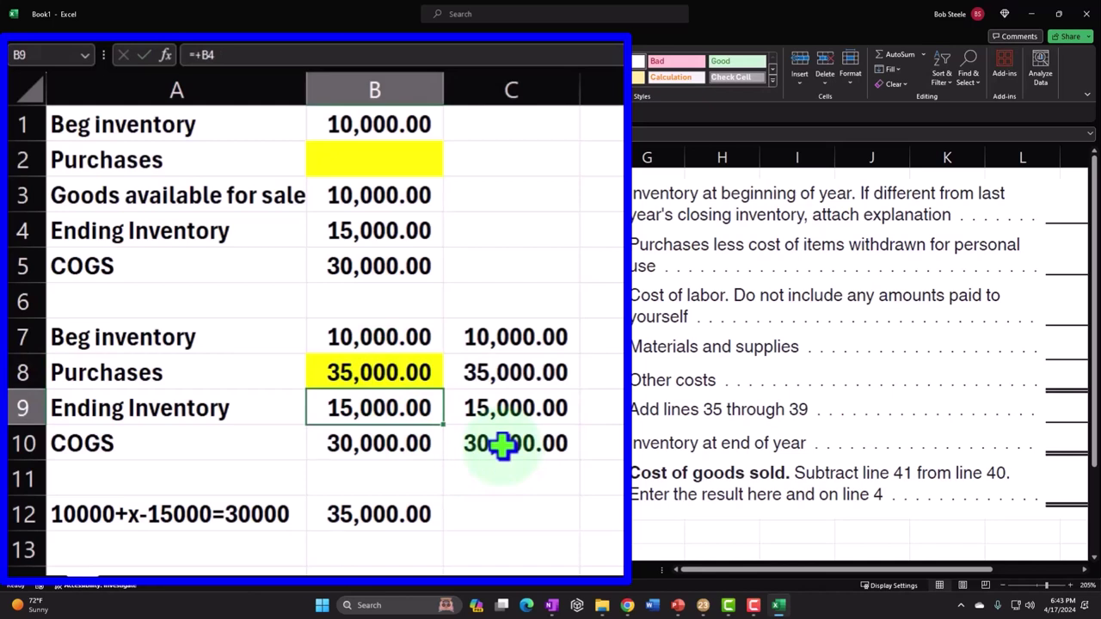
Step: Shift the picture of form lines 35 to 42 about one column to the left and deselect it
drag(757, 338, 695, 332)
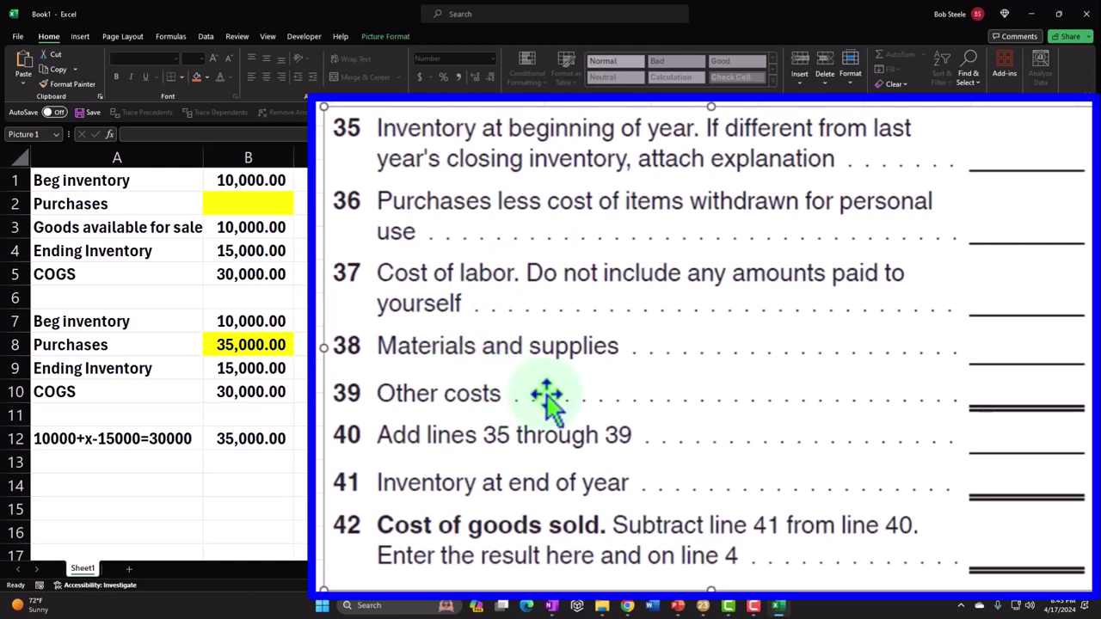
key(Escape)
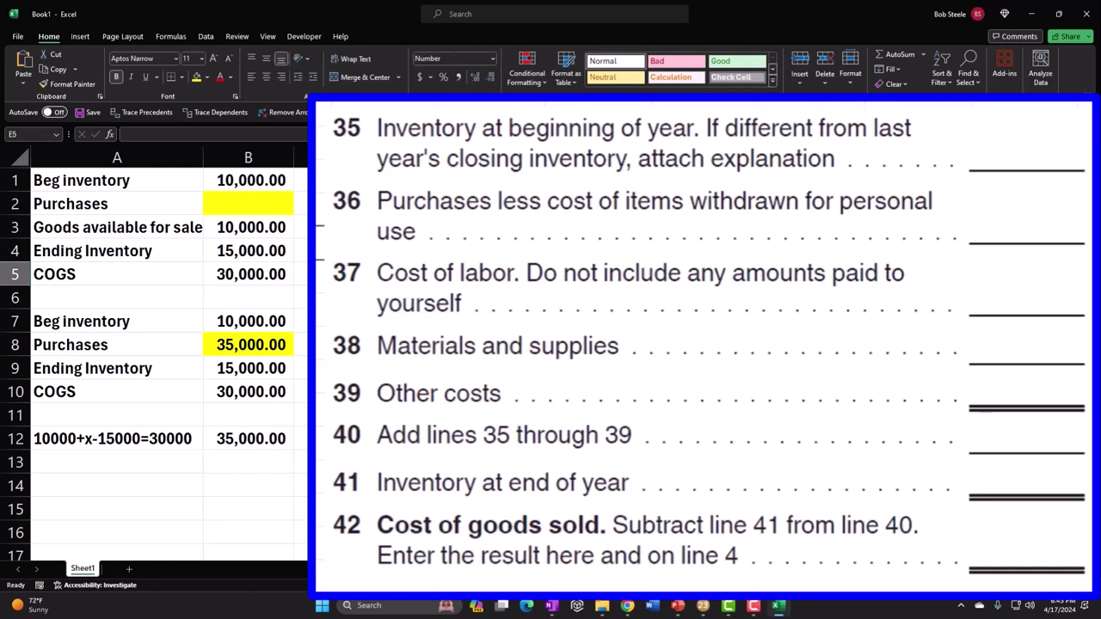
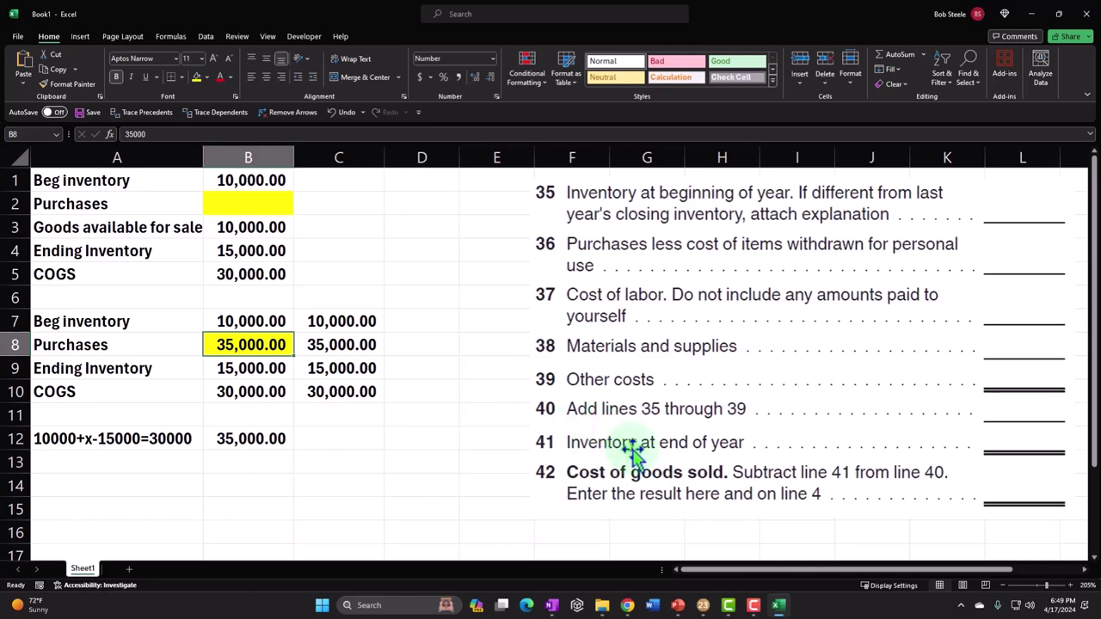
Step: Switch to Lacerte and set Purchases to 35000 in the Schedule C cost of goods sold details
click(702, 605)
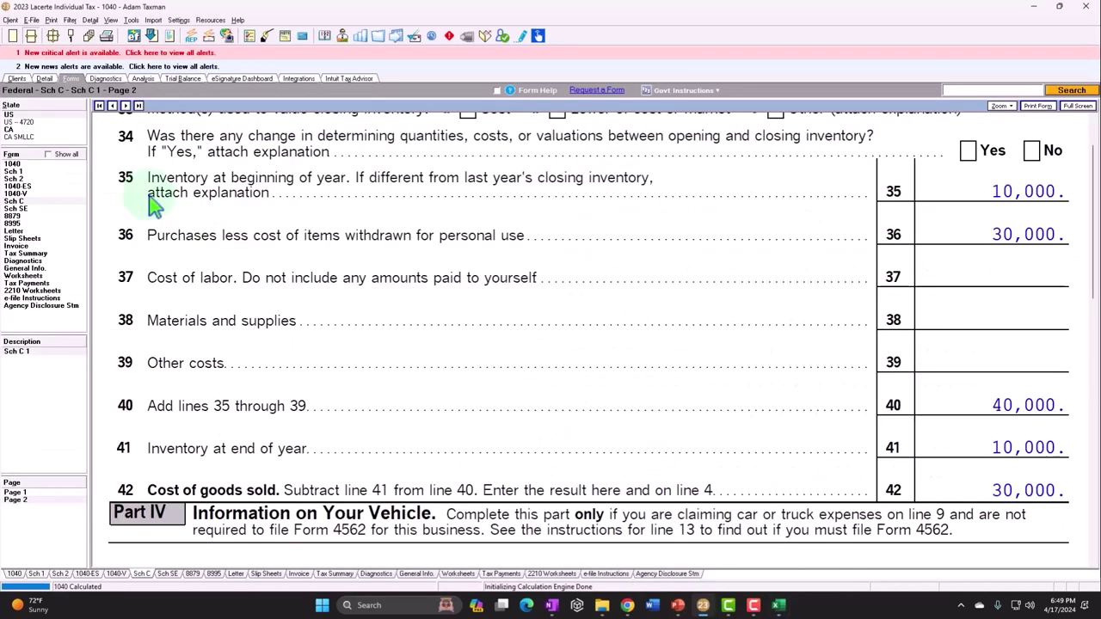
click(44, 79)
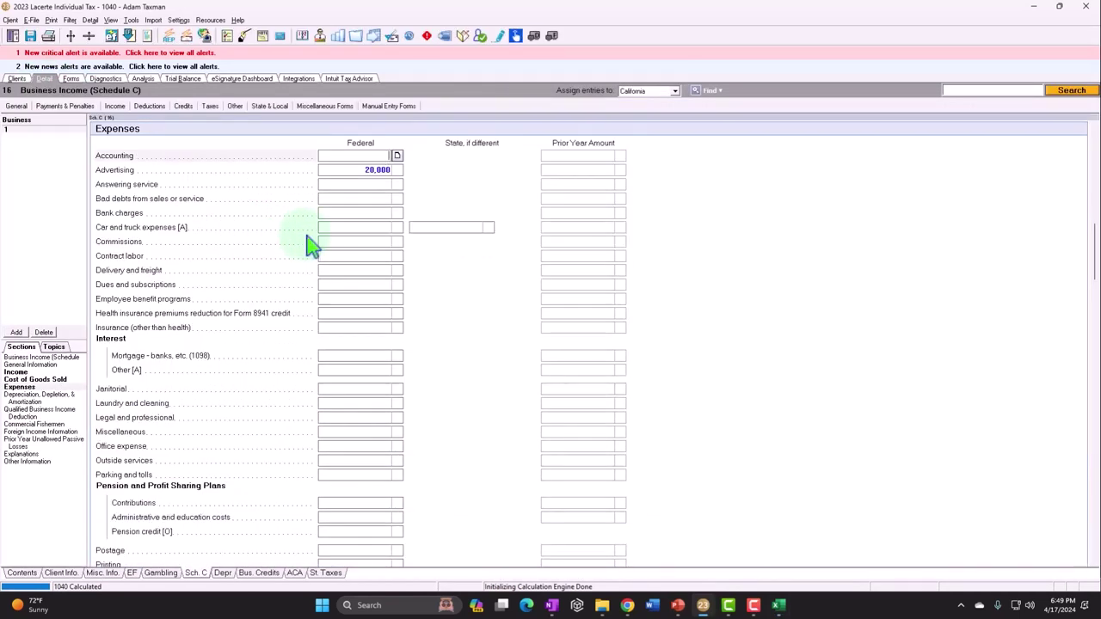
scroll(330, 401, down, 5)
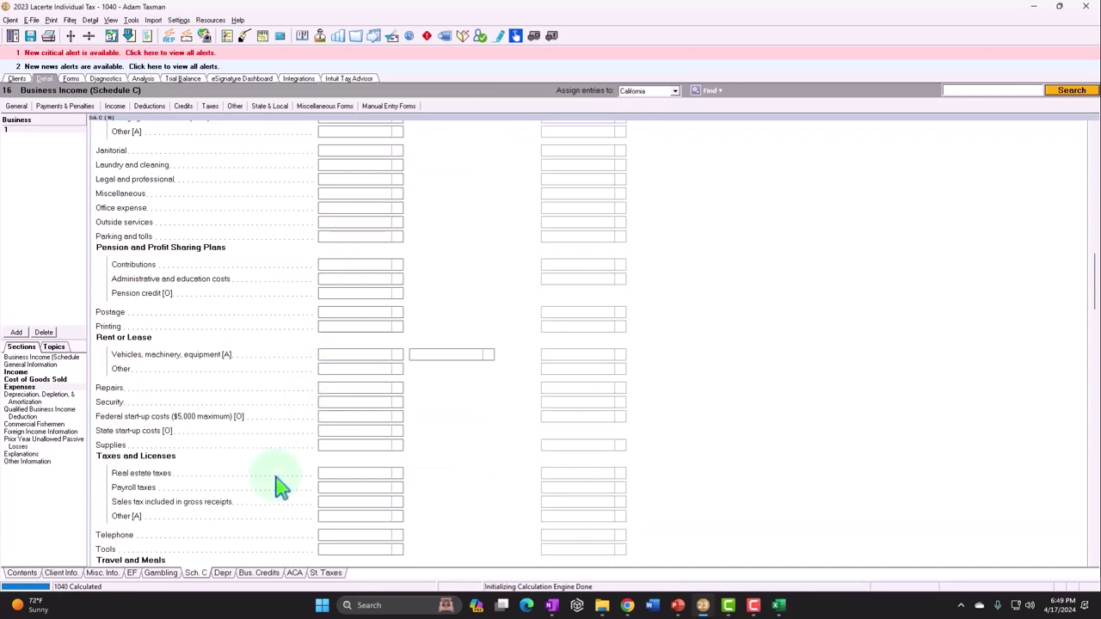
scroll(276, 486, up, 5)
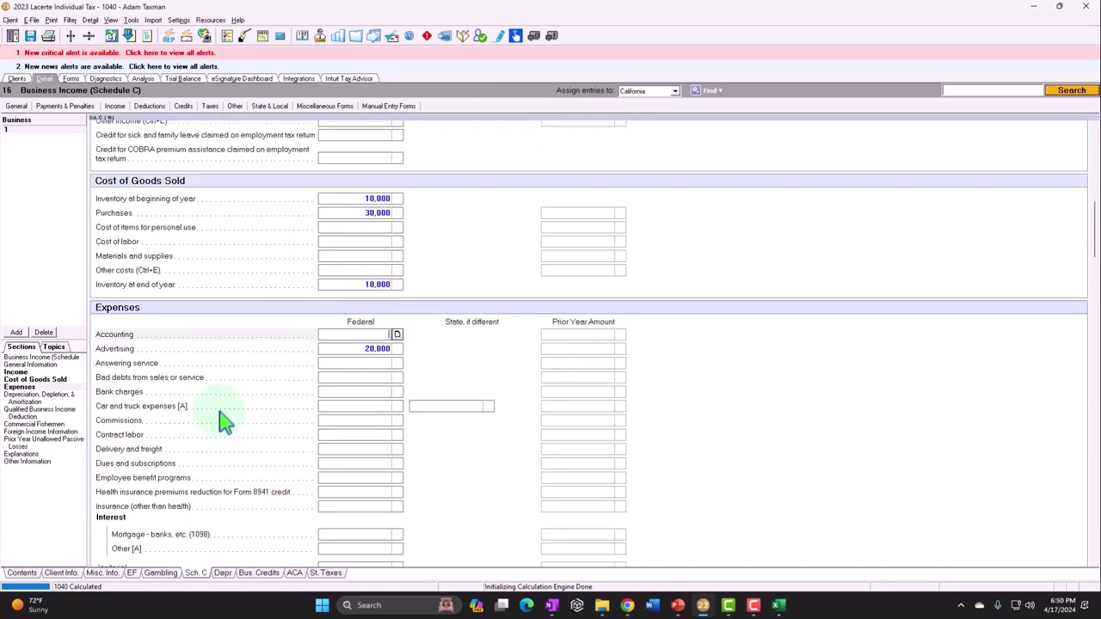
click(376, 215)
text(35000)
key(Return)
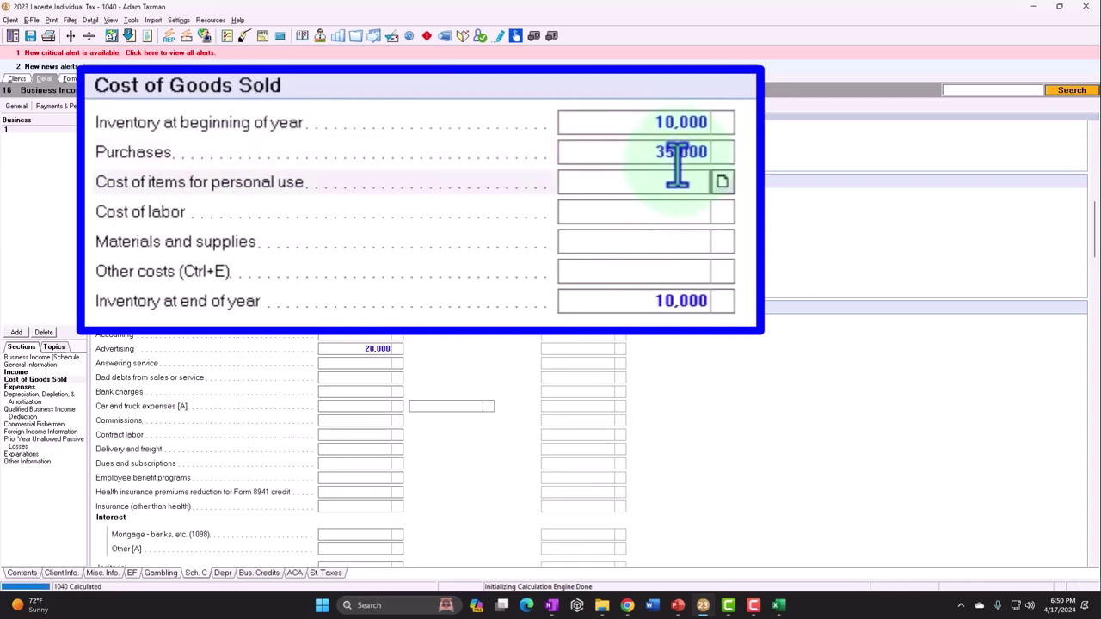
Step: Set the inventory at end of year to 15000 in the cost of goods sold section
key(Return)
key(Return)
key(Return)
key(Return)
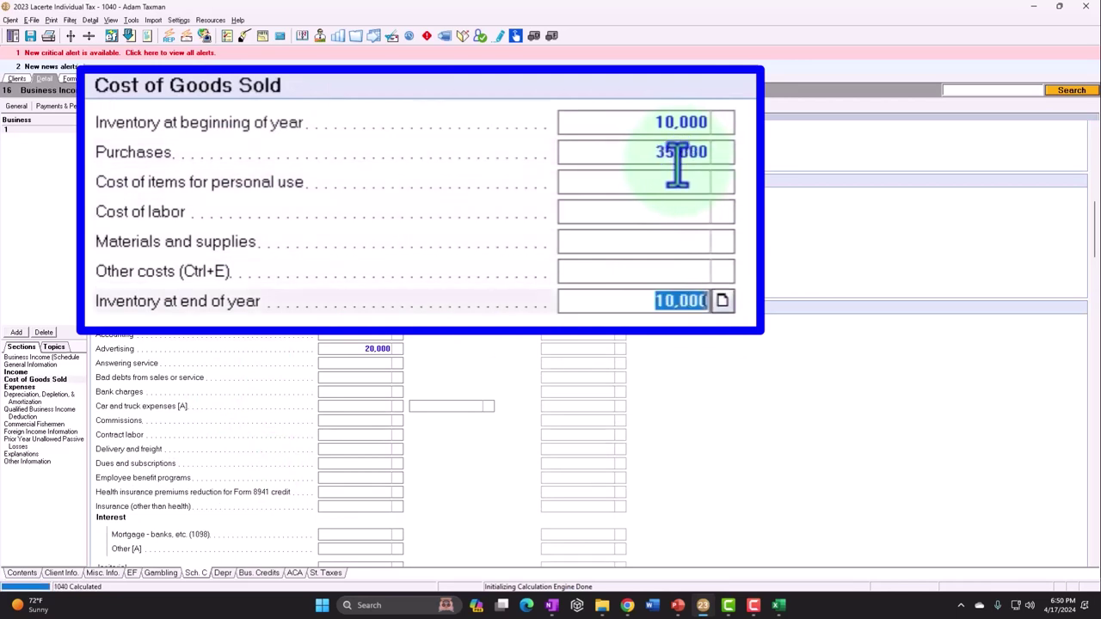
text(15000)
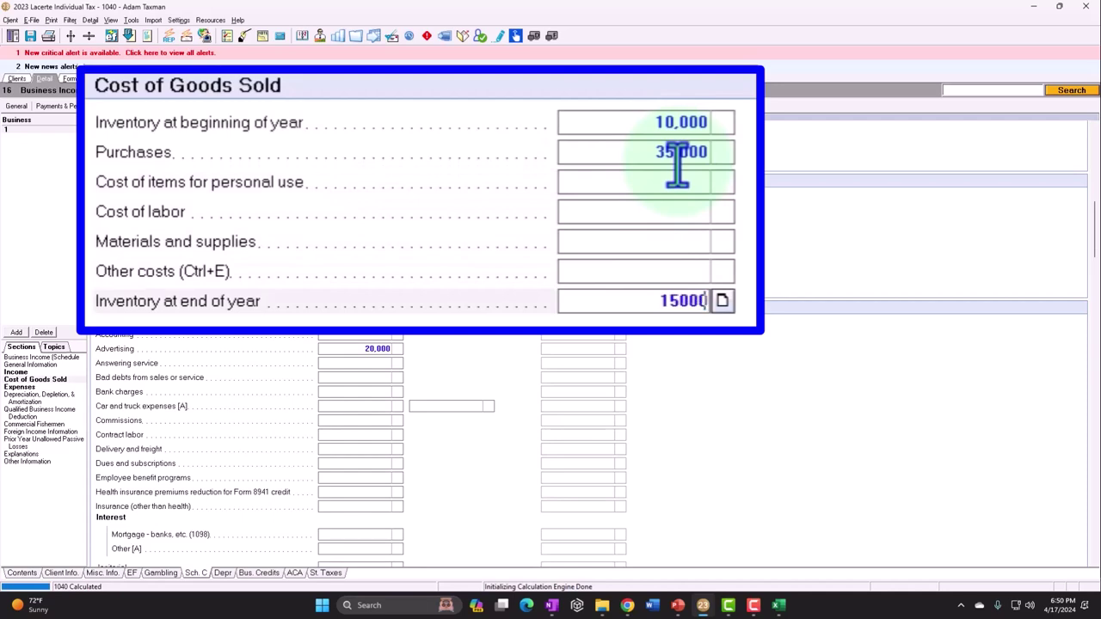
key(Return)
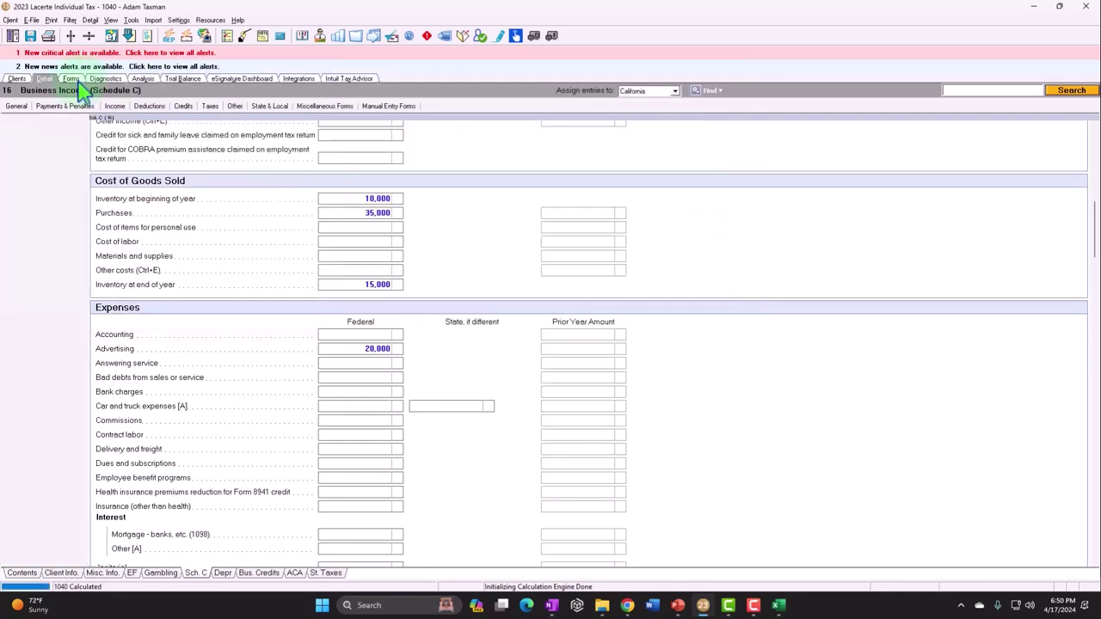
Step: Examine the cost of goods sold lines in Part III of the Schedule C form and the income and profit lines on page 1
click(70, 78)
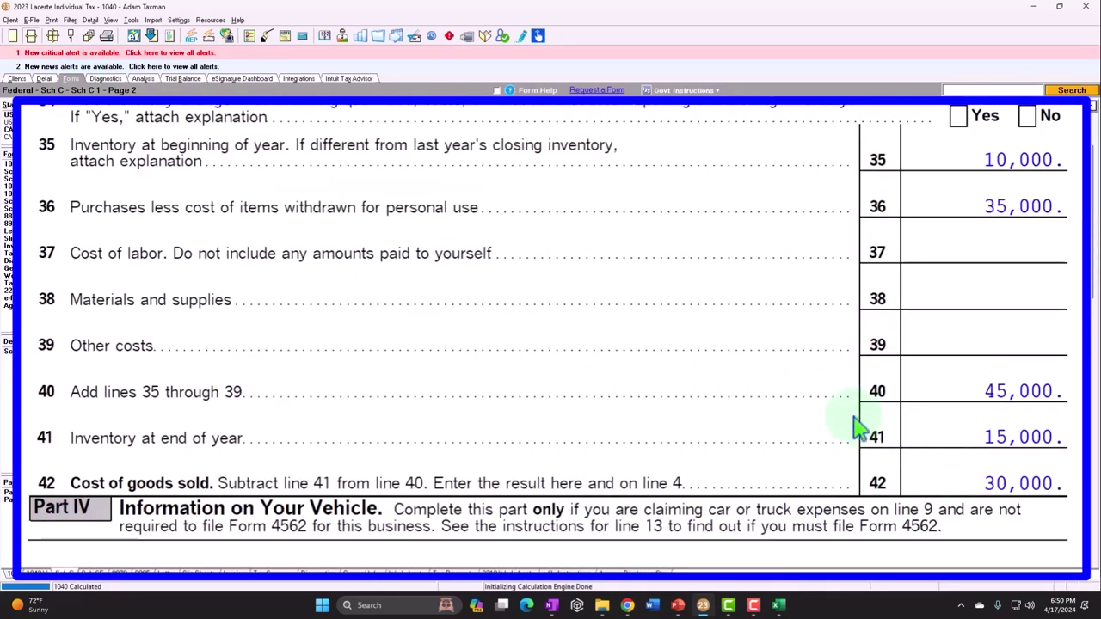
scroll(855, 427, up, 2)
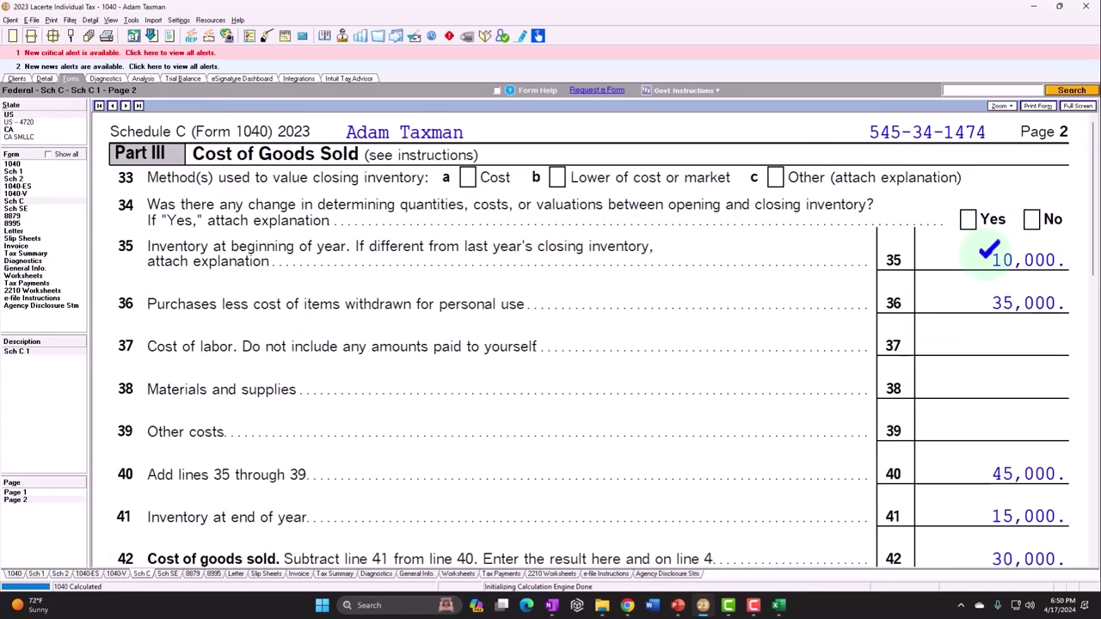
scroll(987, 250, down, 2)
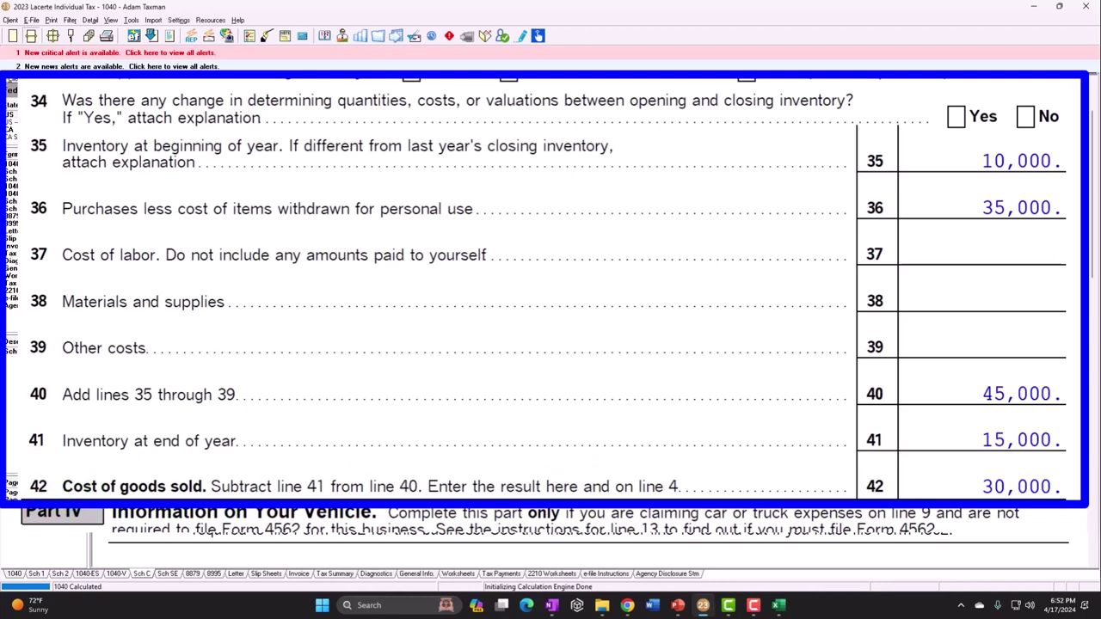
scroll(405, 456, up, 15)
scroll(731, 402, down, 5)
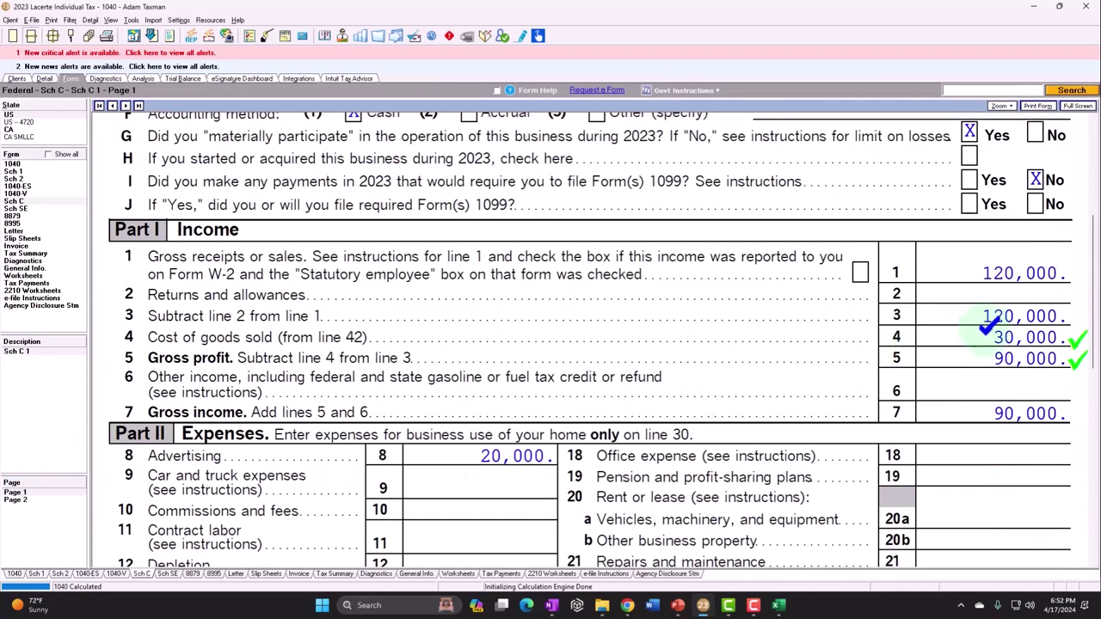
scroll(989, 325, down, 5)
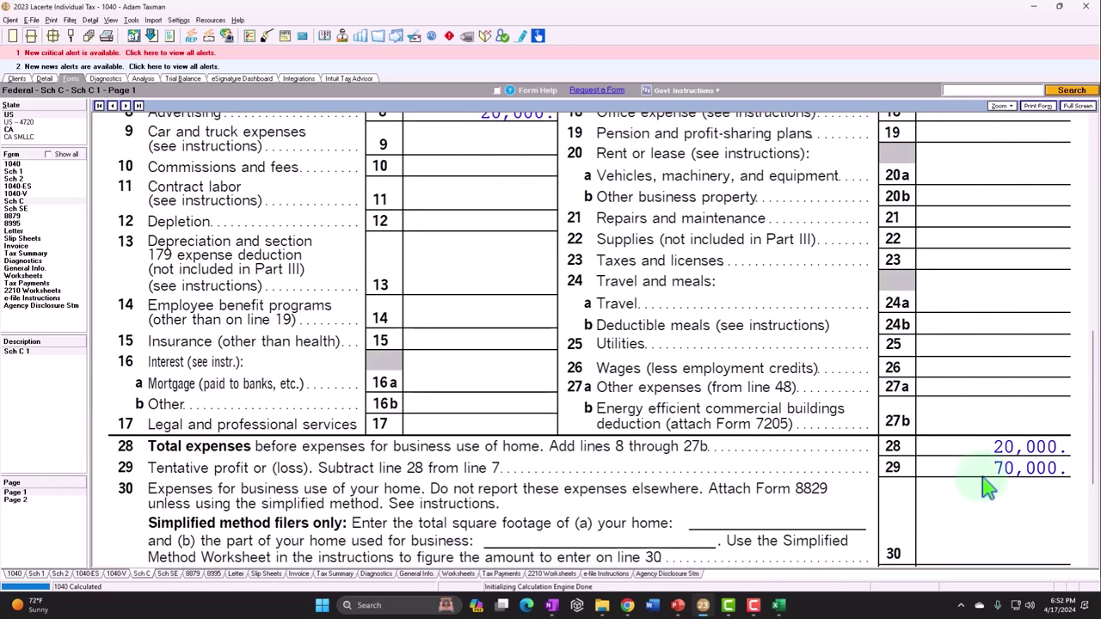
scroll(987, 487, up, 5)
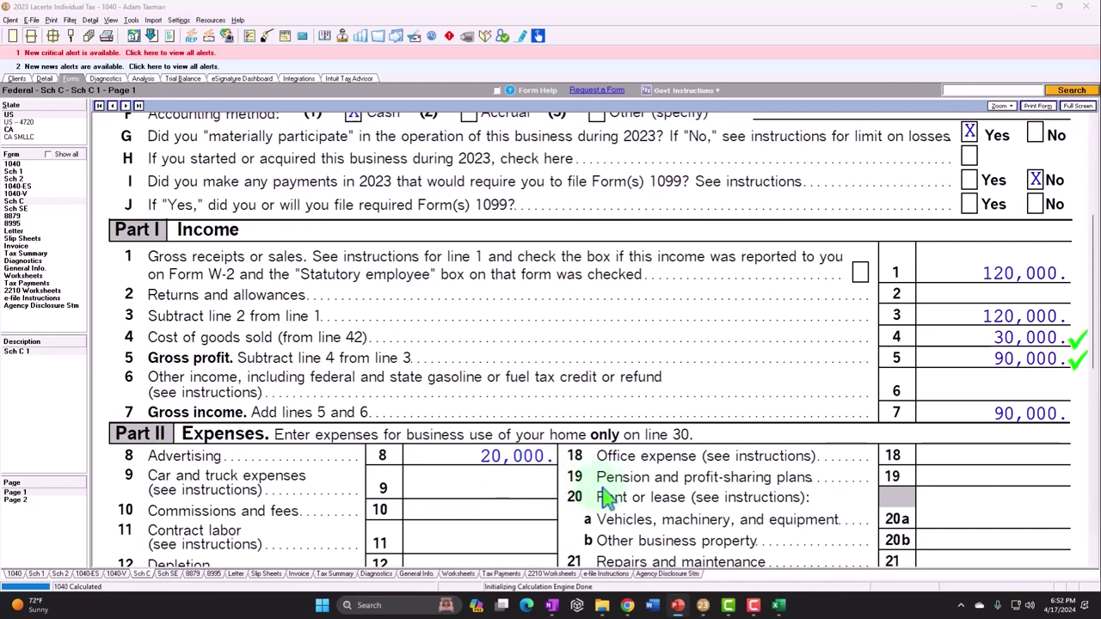
Step: Switch to the Excel worksheet and move the picture of form lines 35 to 42 right to about column J
click(778, 606)
click(519, 409)
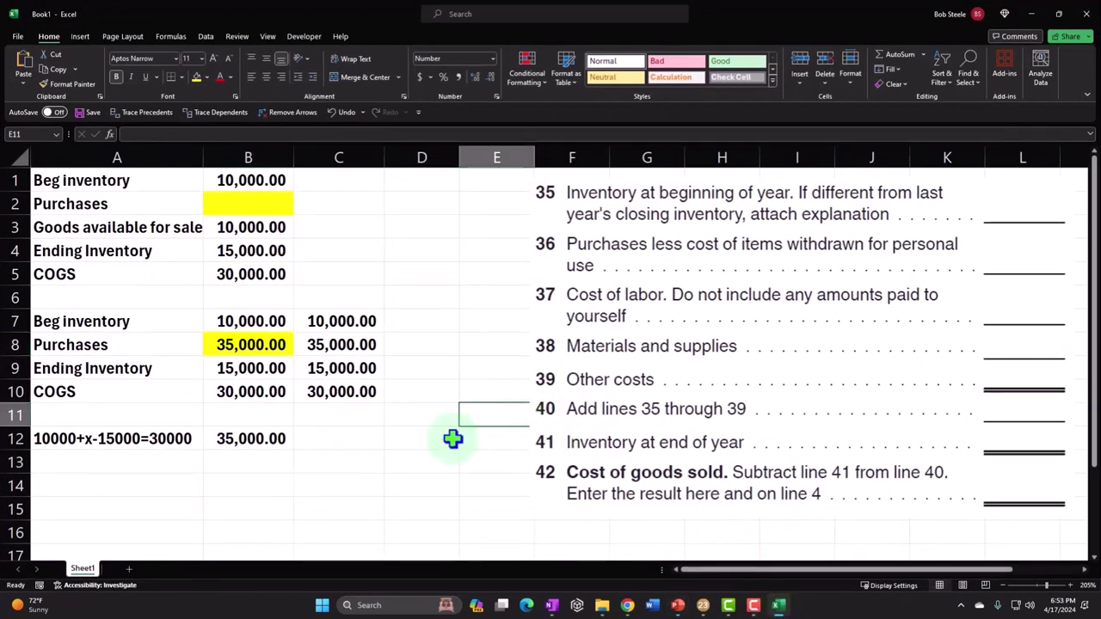
click(680, 361)
drag(634, 324, 891, 324)
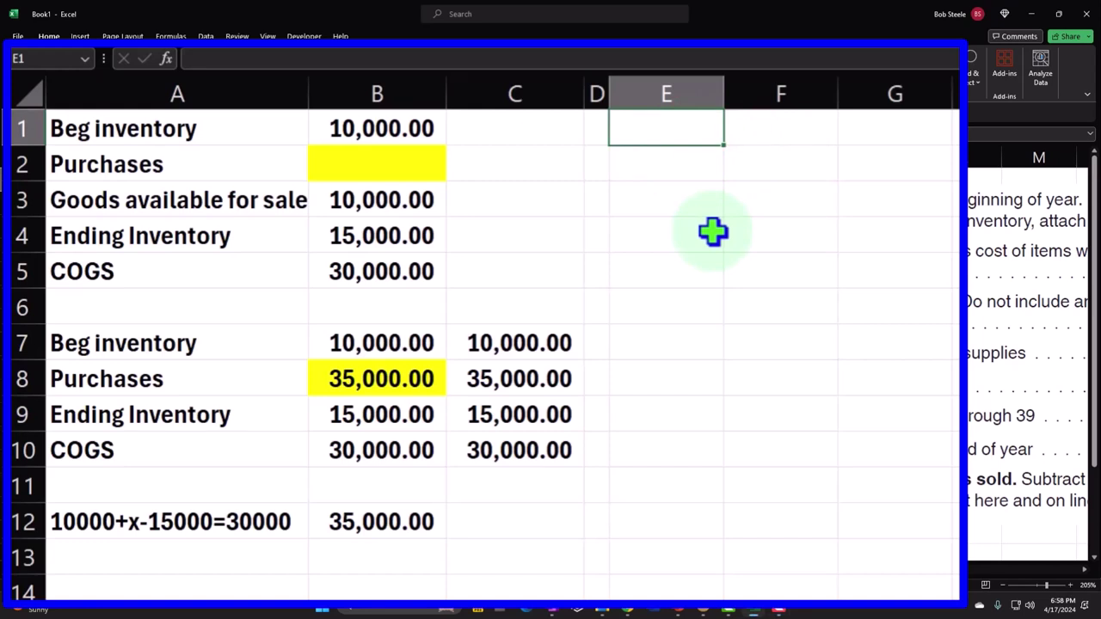
Step: Enter Cash with 0 in E1:F1 and Sales in E2, with a formula in G2 referencing the cash amount
text(Cash)
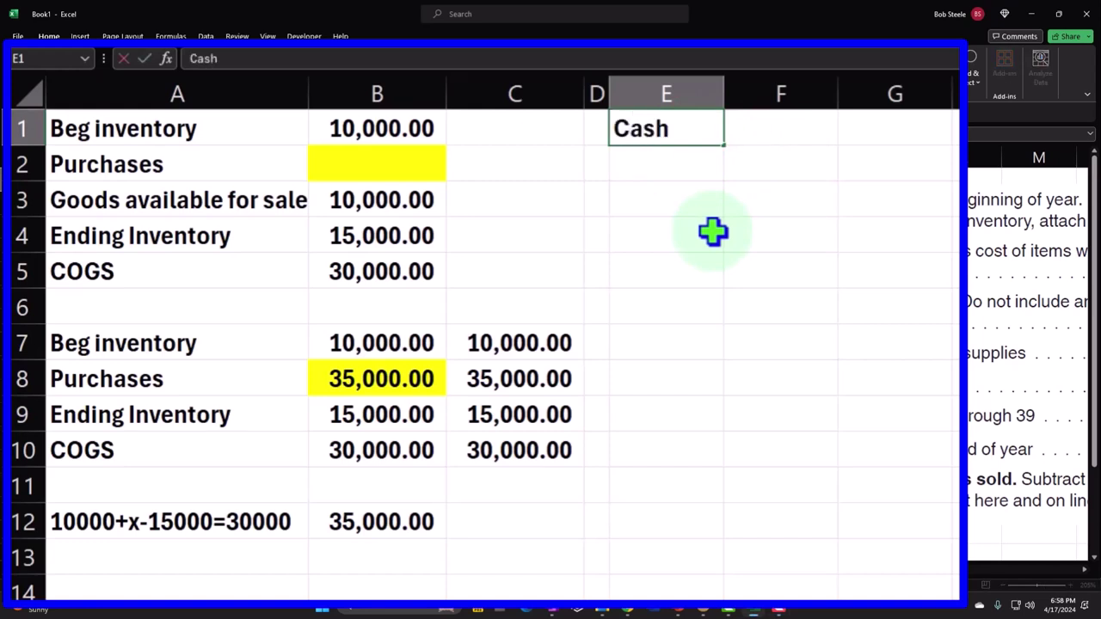
key(Tab)
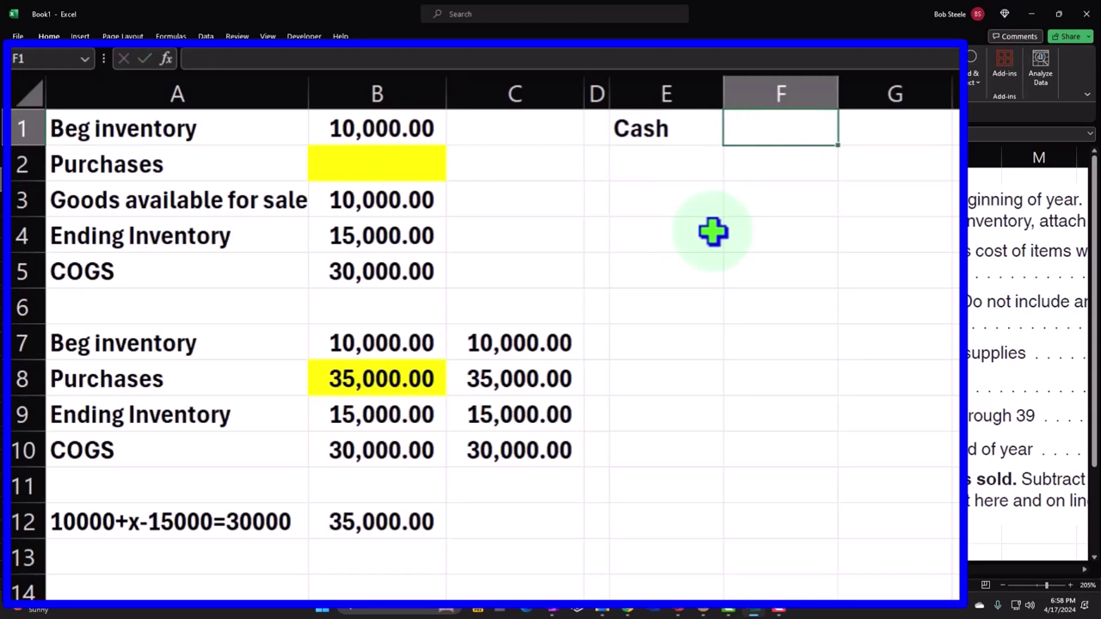
text(0)
key(Return)
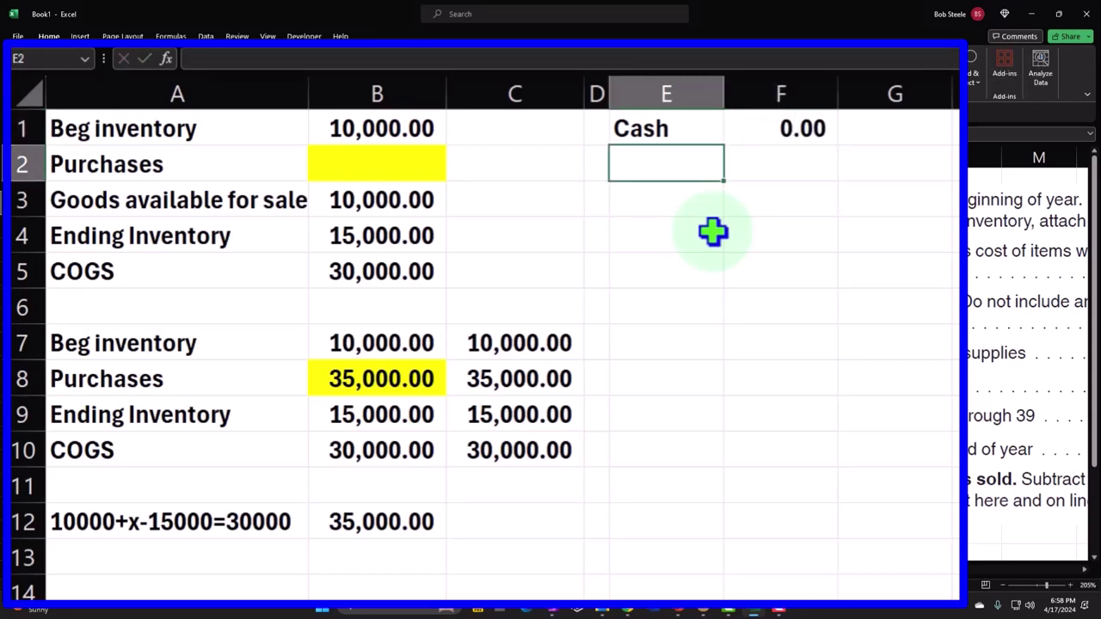
text(Sales)
key(Tab)
key(Tab)
text(=)
key(Up)
key(Left)
key(Return)
key(Return)
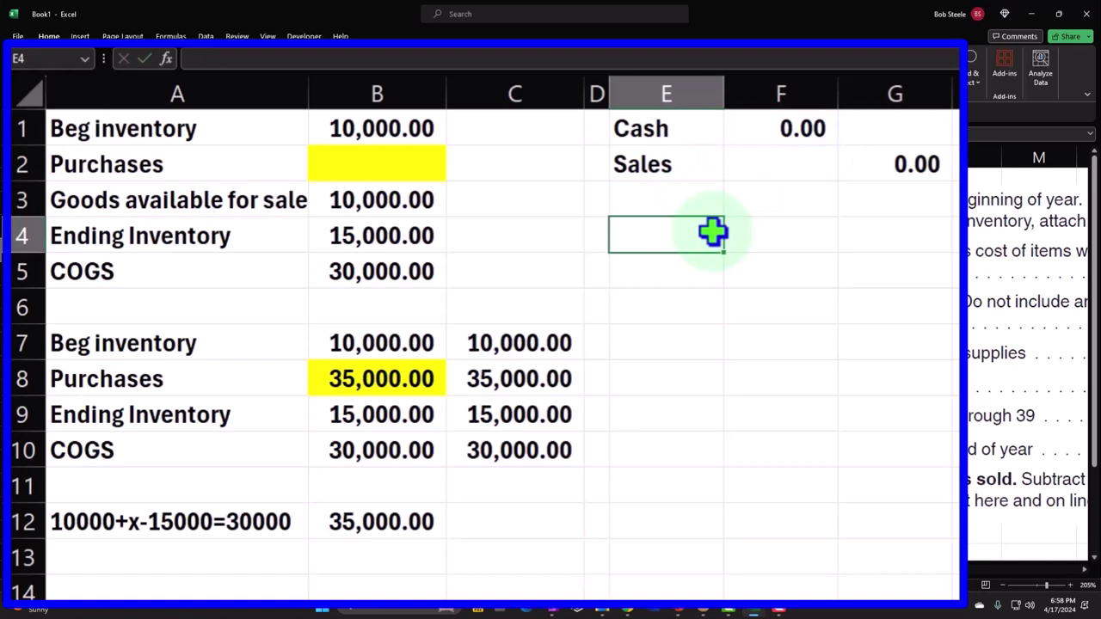
Step: Enter COGS in E4 with a debit of 400 in F4
text(COGS)
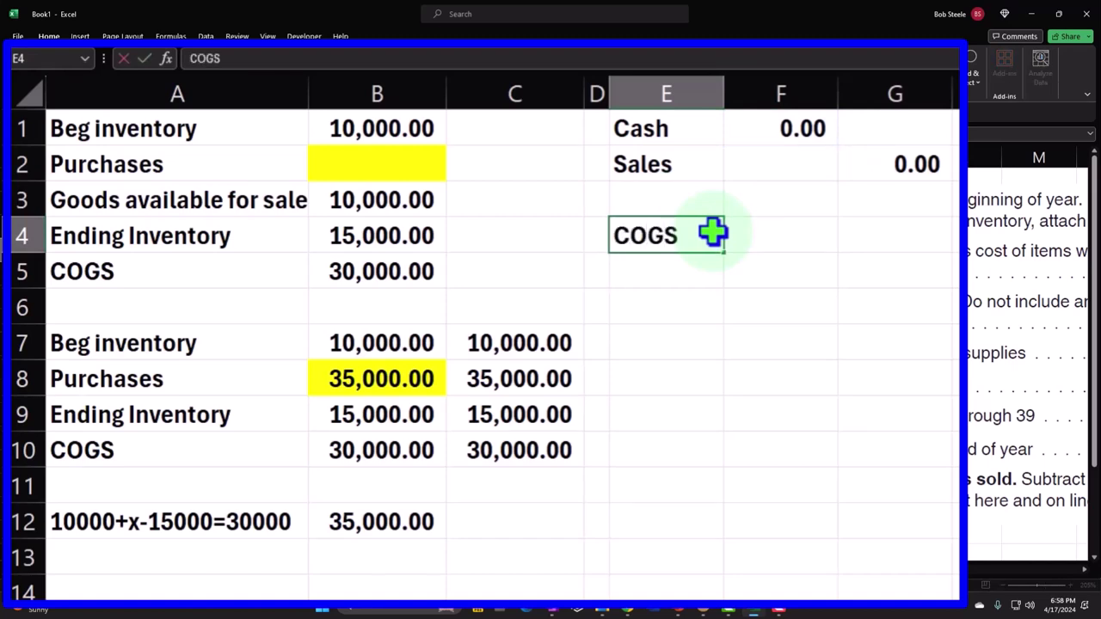
key(Tab)
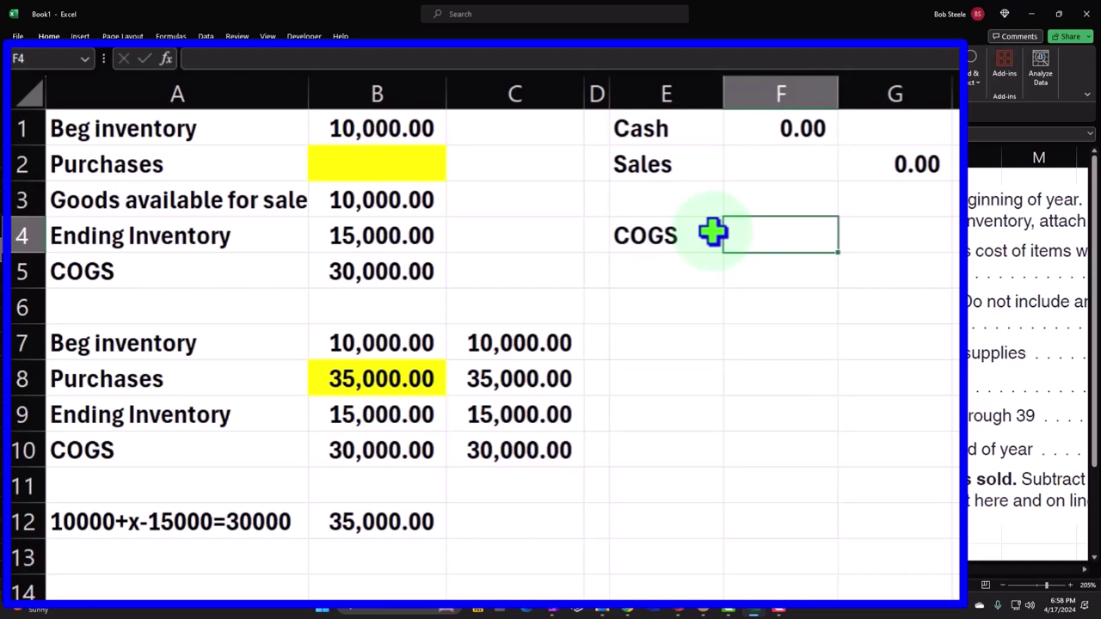
text(400)
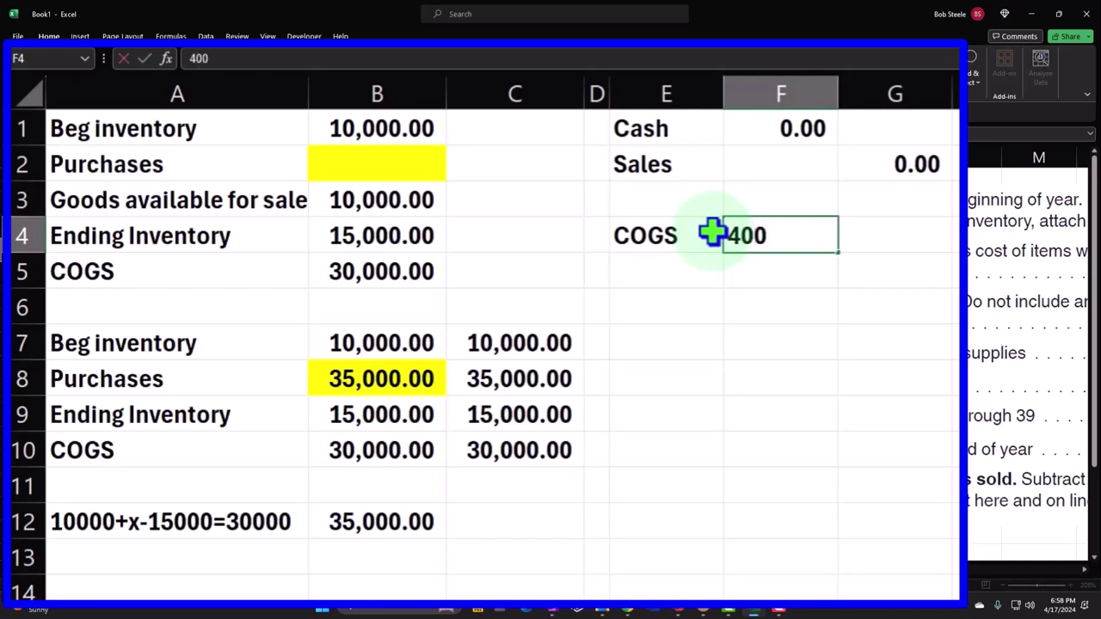
key(Return)
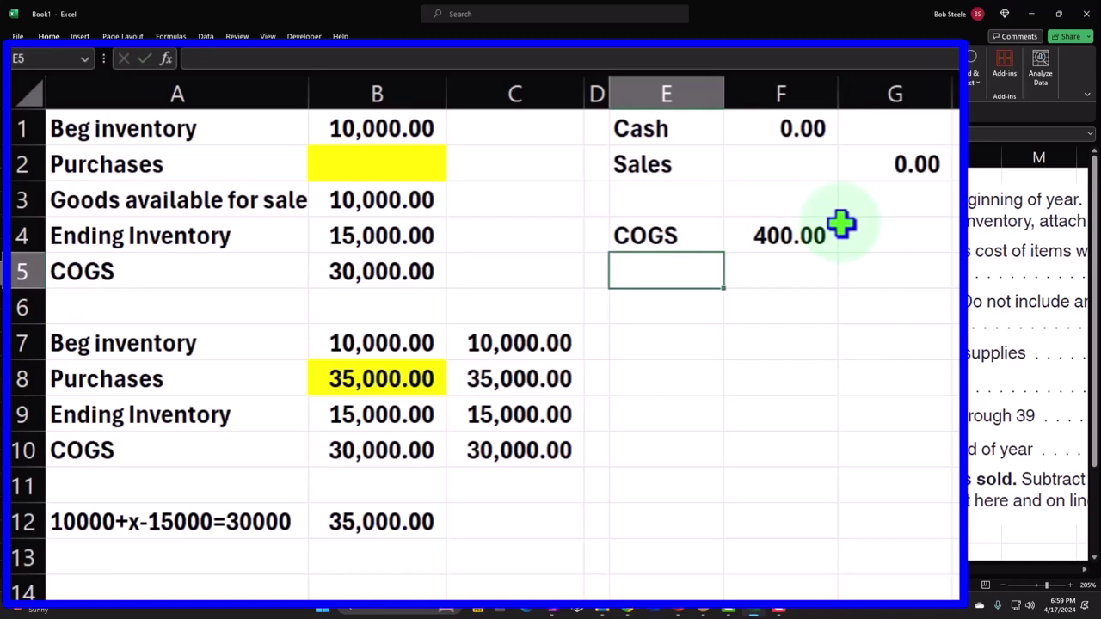
Step: Enter Inventory in E5 and credit it in G5 with a formula for the negative of the COGS amount
text(Invneoty)
key(BackSpace)
key(BackSpace)
key(BackSpace)
key(BackSpace)
key(BackSpace)
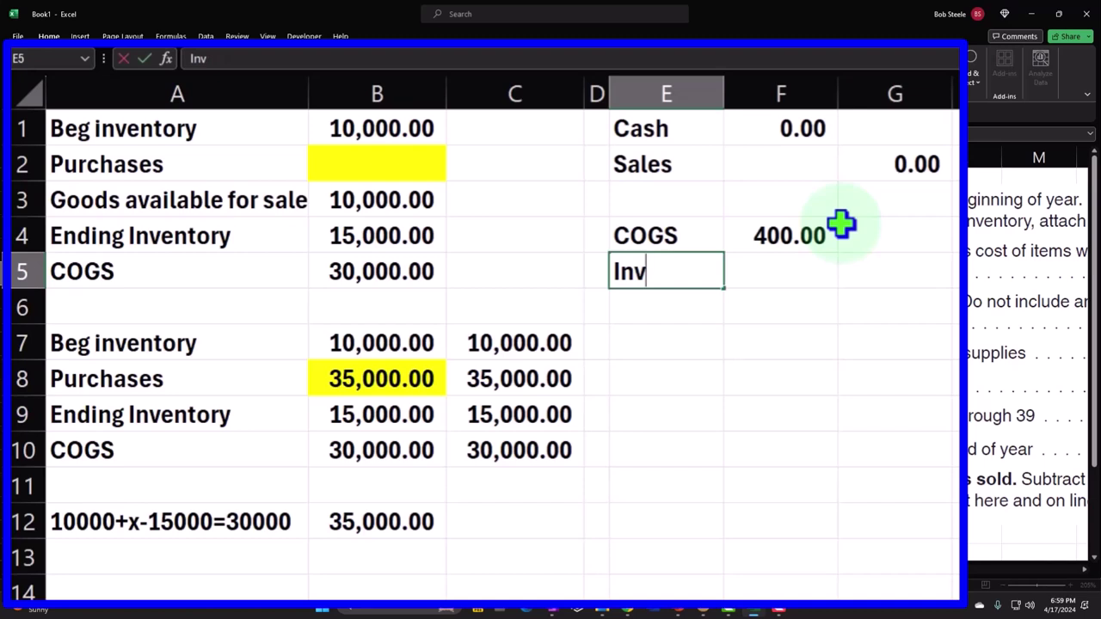
text(entory)
key(Tab)
key(Tab)
text(=-)
click(837, 226)
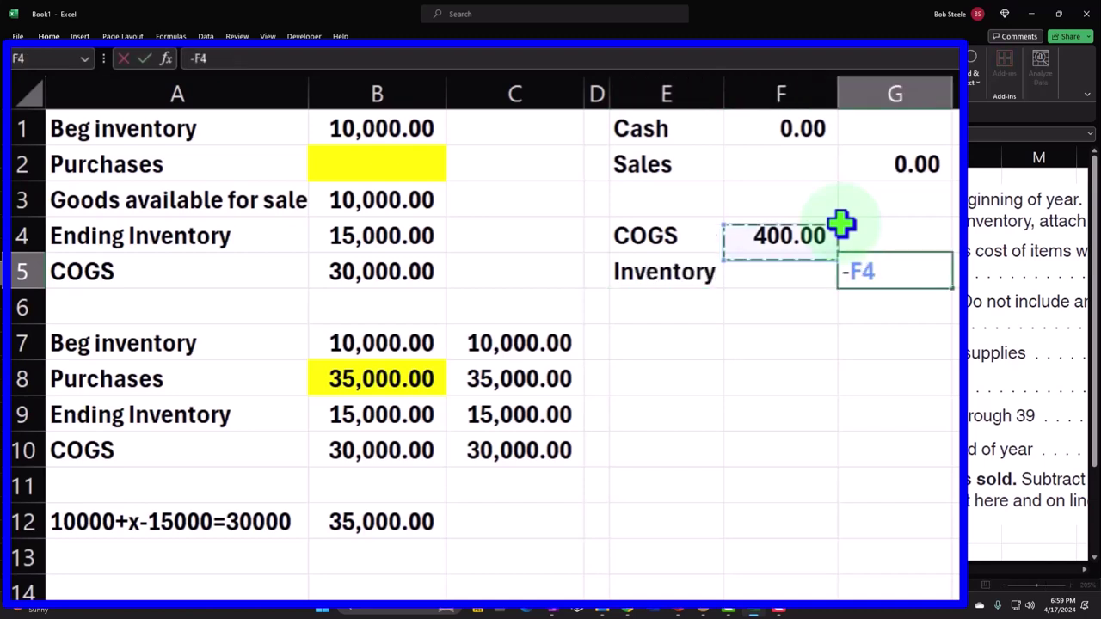
key(Return)
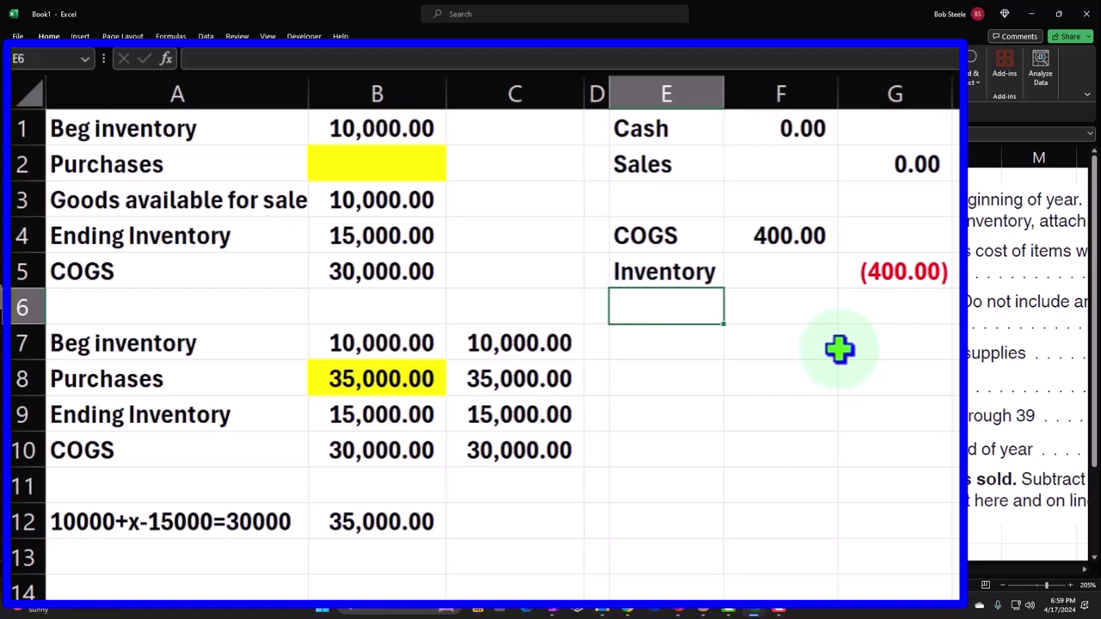
Step: Examine the COGS debit, the Inventory credit and the beginning inventory amount in B1
click(897, 273)
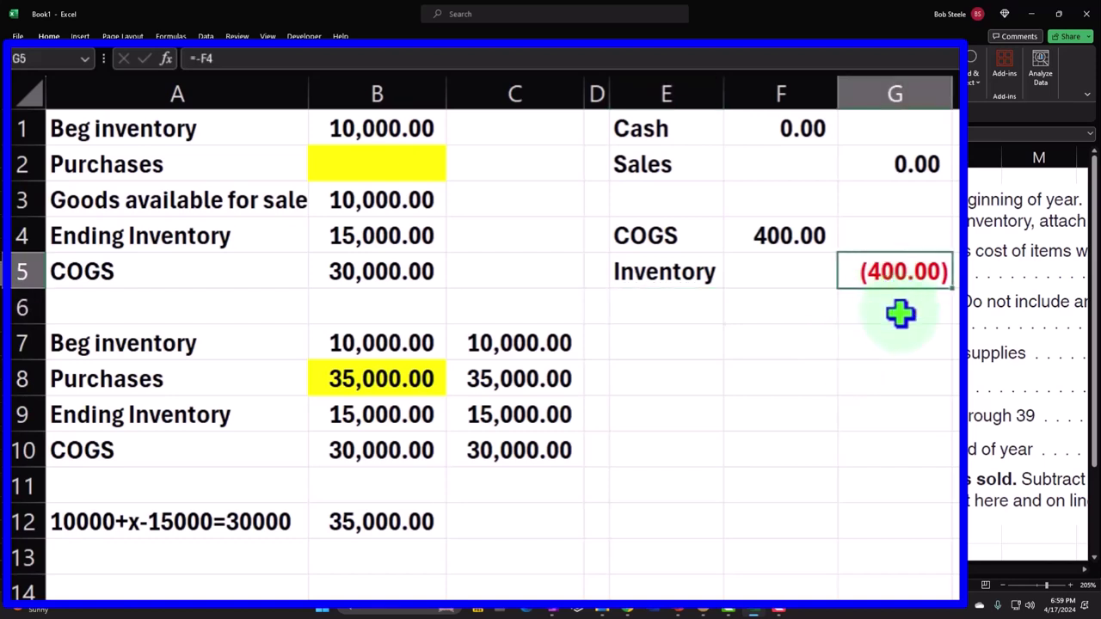
click(784, 244)
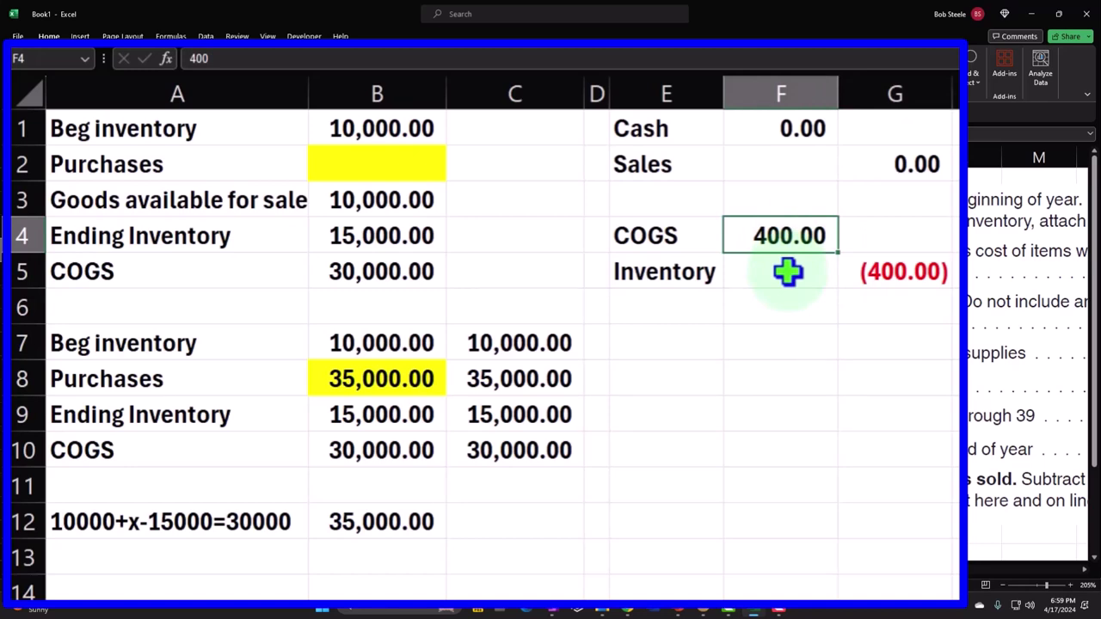
click(884, 270)
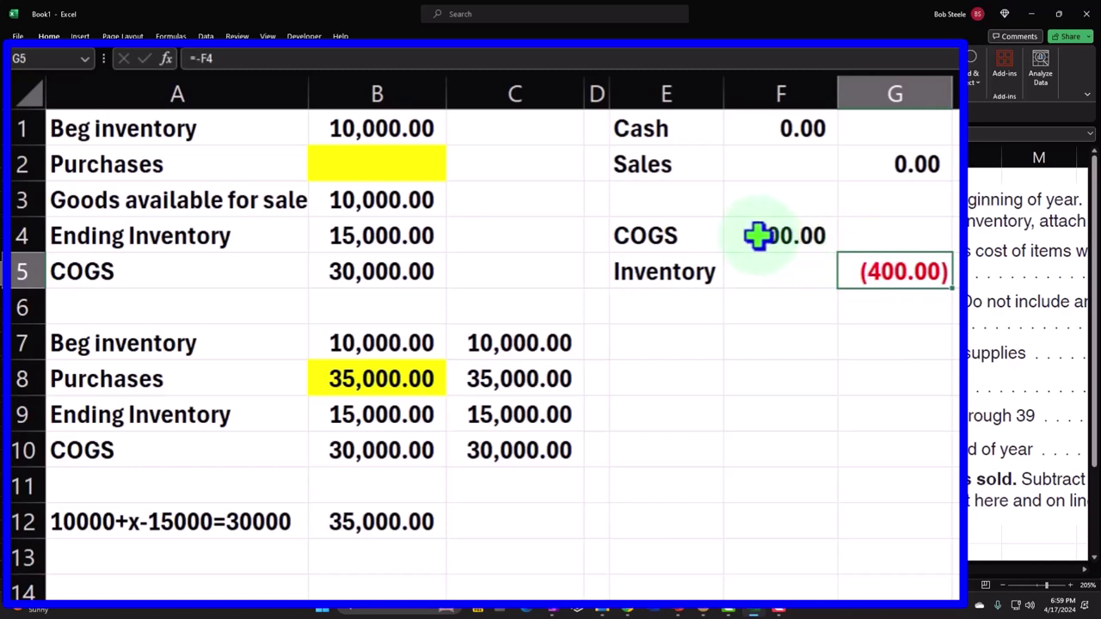
click(707, 234)
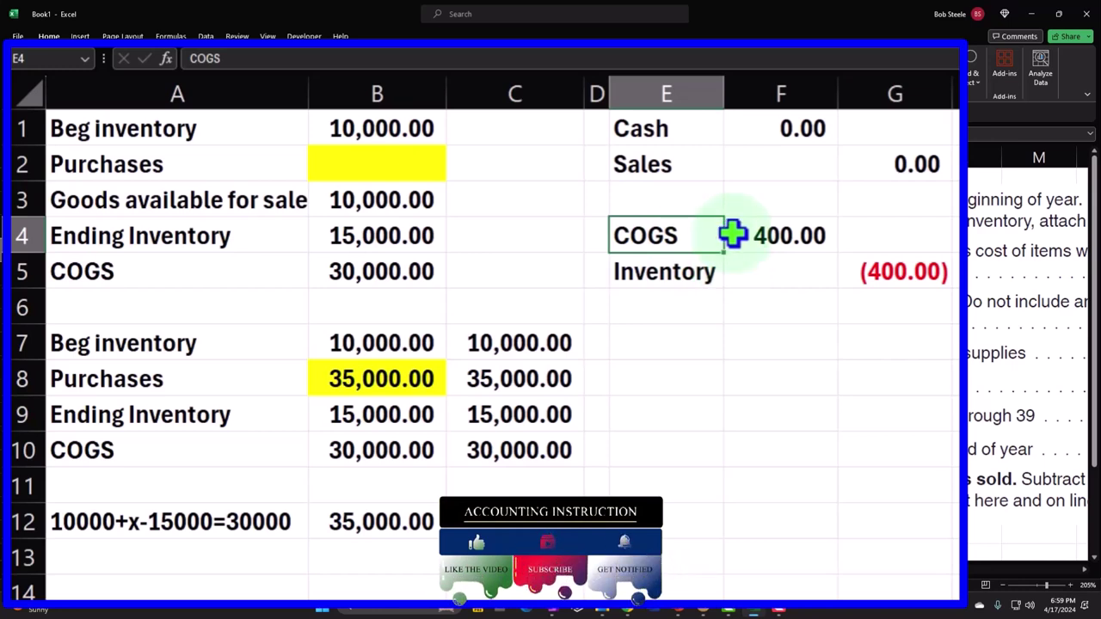
click(832, 237)
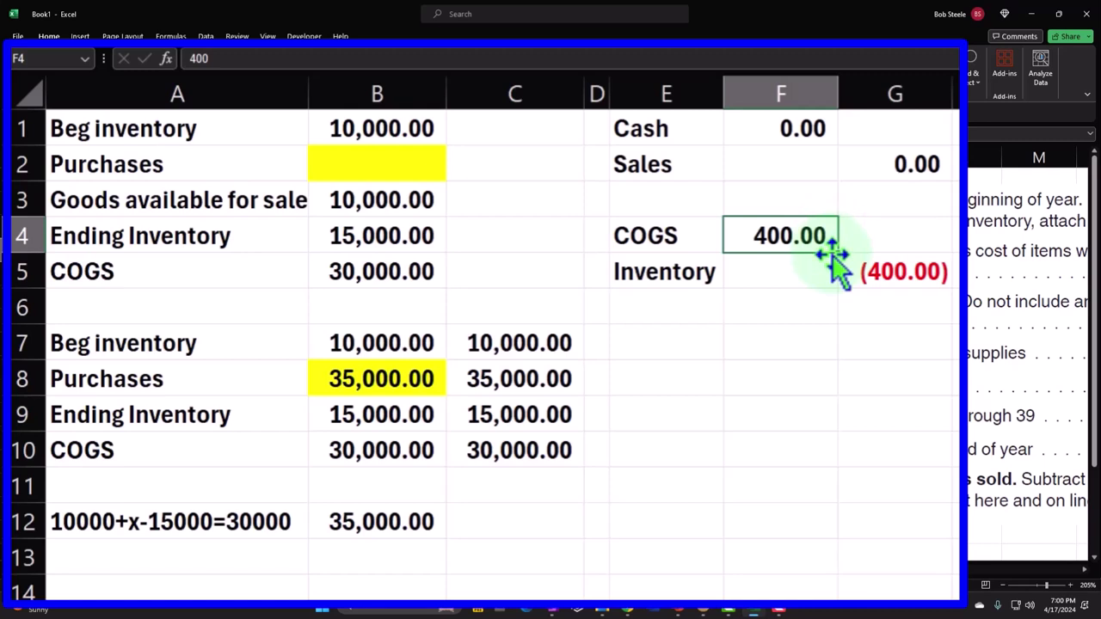
click(420, 129)
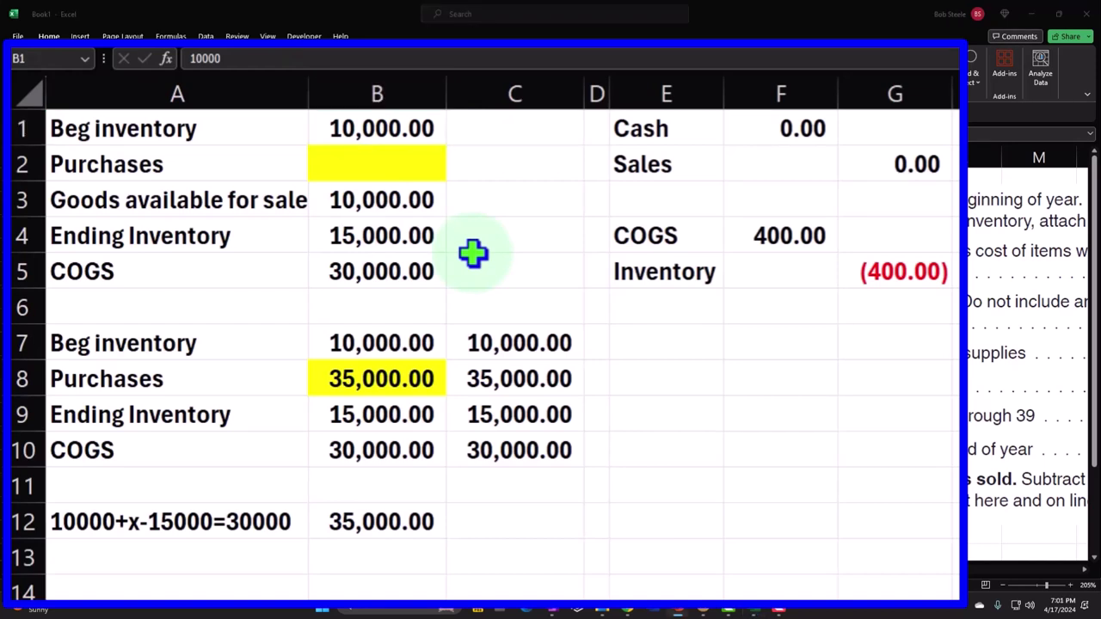
click(401, 133)
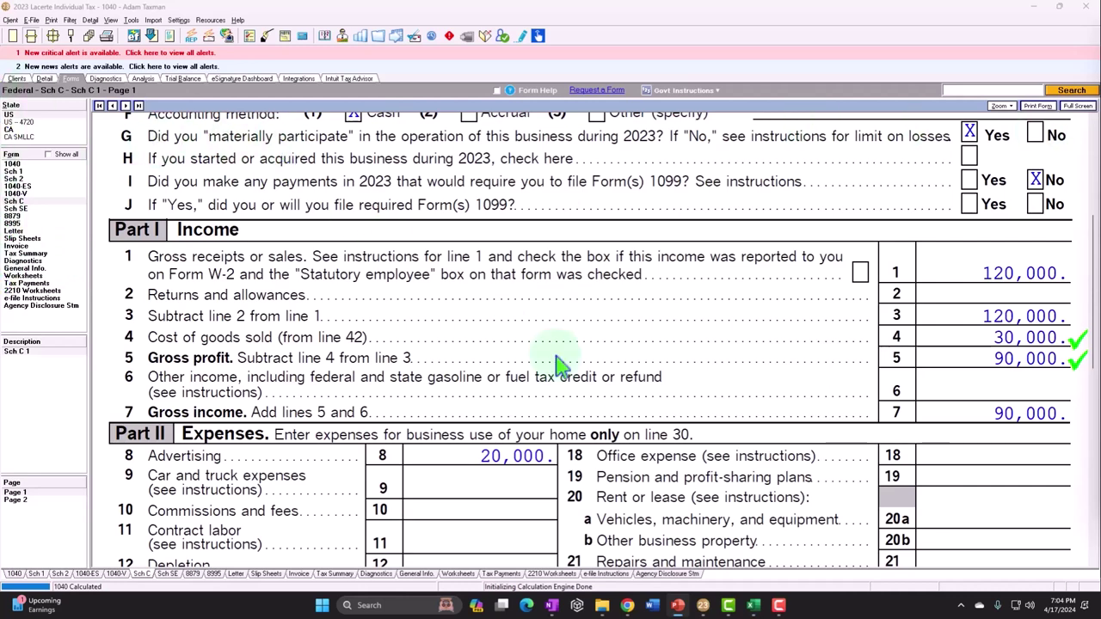
Step: Return to the Excel worksheet and clear the Cash, Sales, COGS and Inventory entries from E1:G5
click(754, 606)
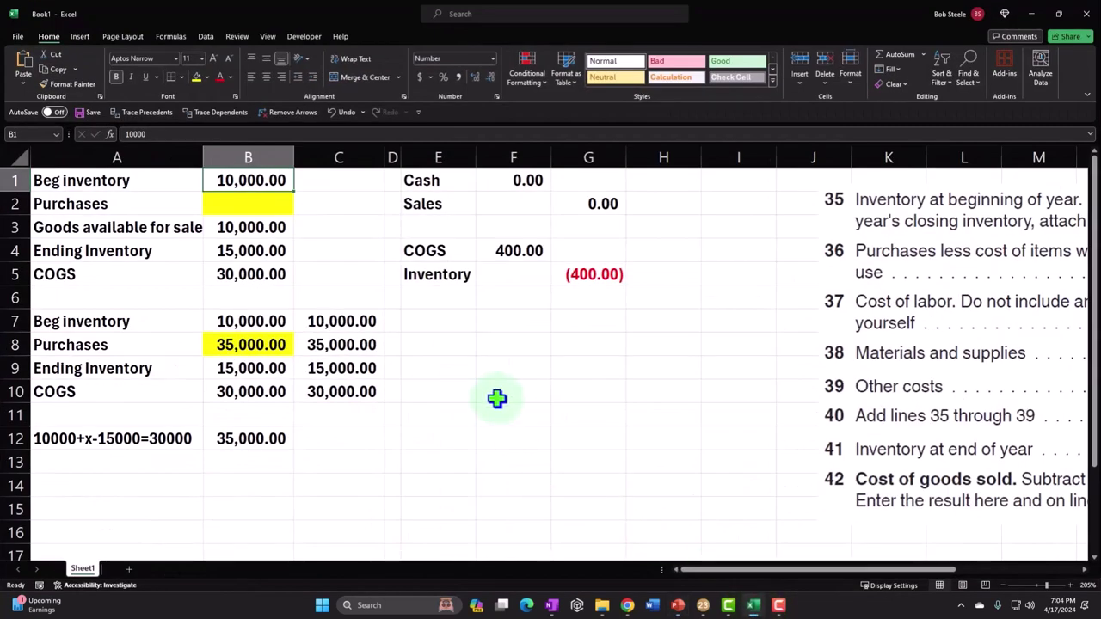
click(538, 439)
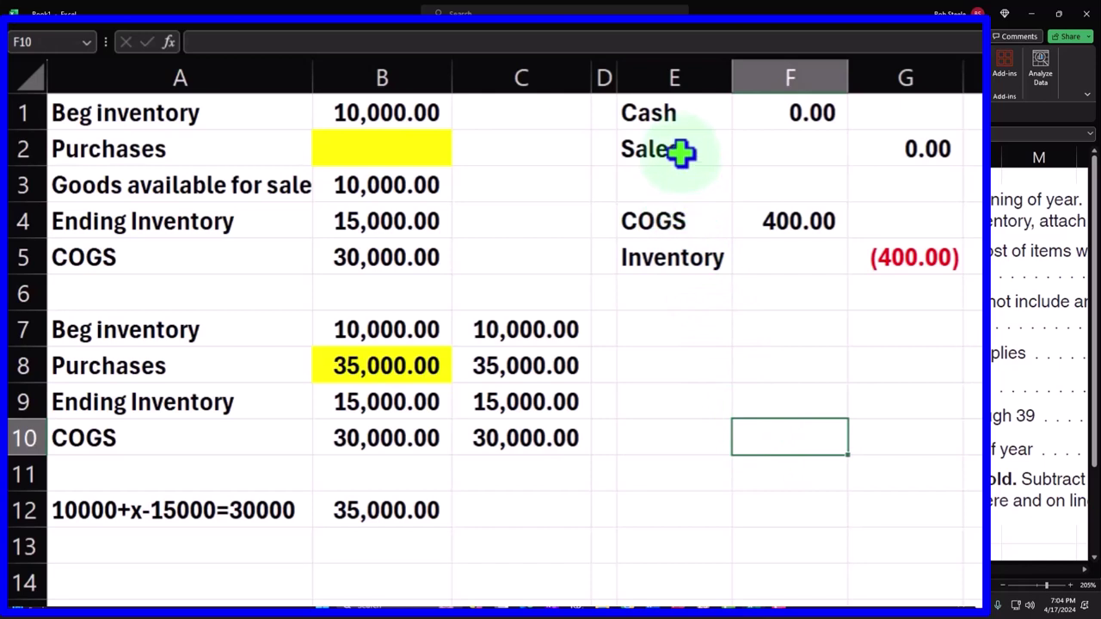
drag(669, 112, 917, 253)
key(Delete)
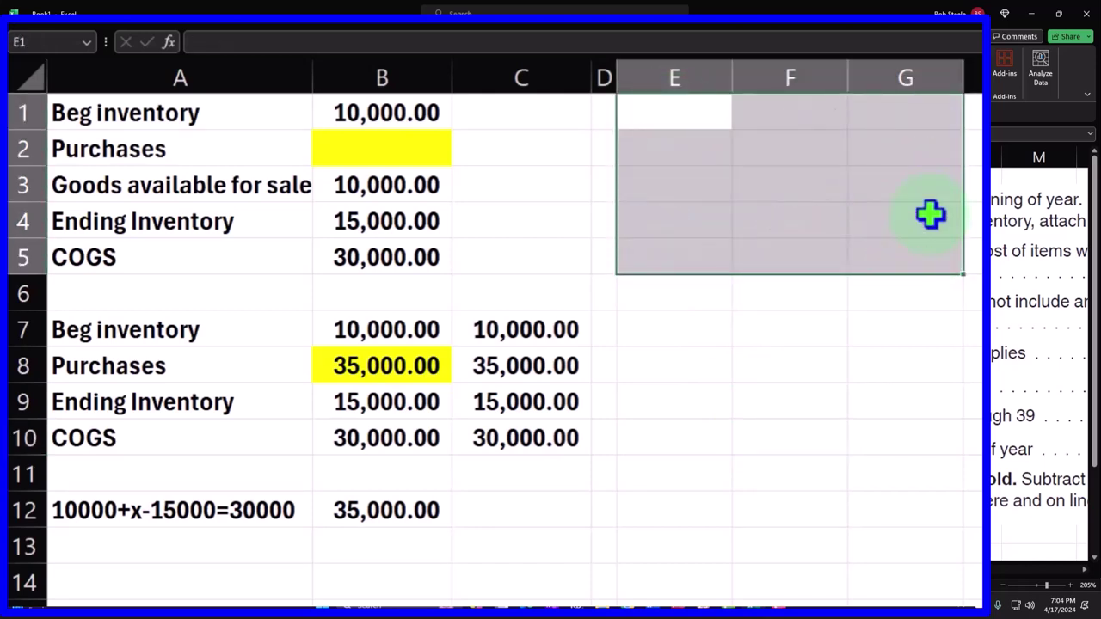
Step: Label E1 as Invs with an amount of 100 in F1, and enter a rate of 0.15 in F2
click(688, 112)
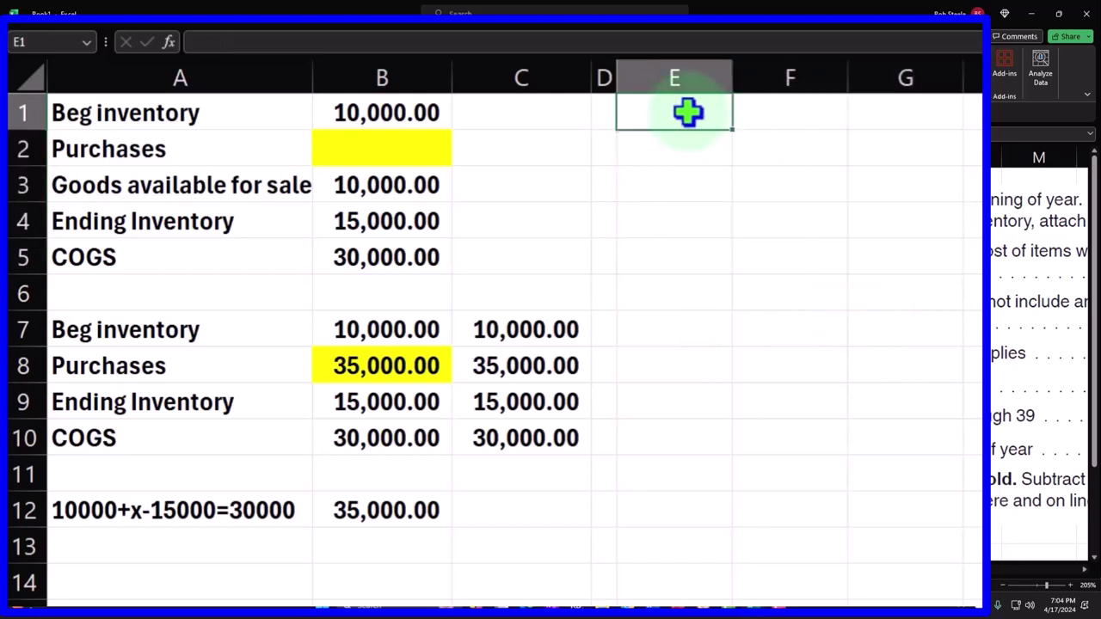
text(Invs)
key(Tab)
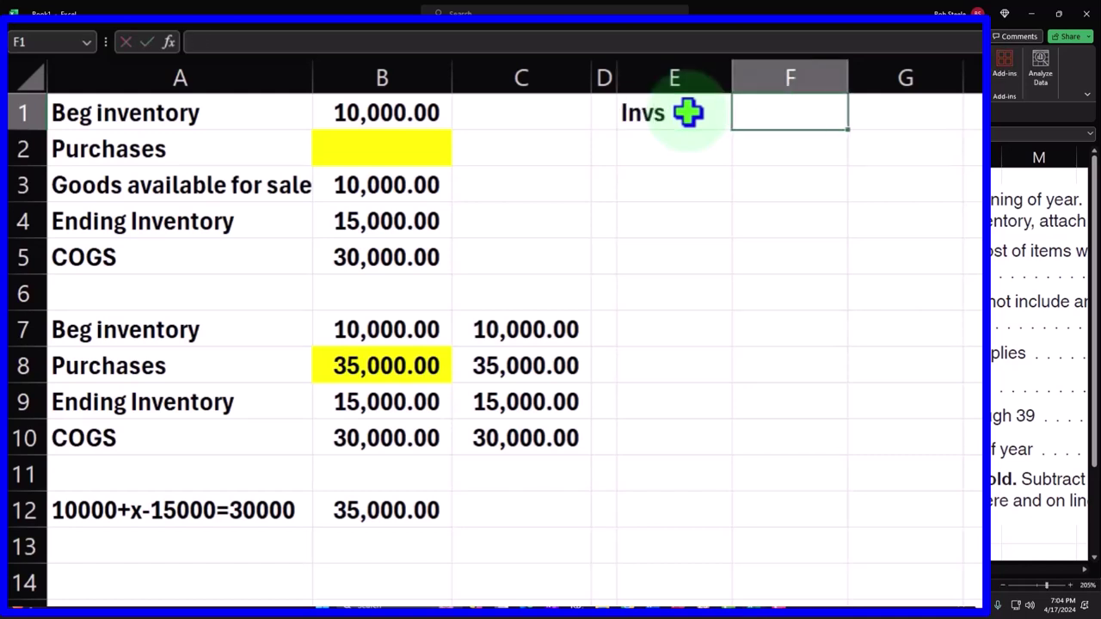
text(100)
key(Return)
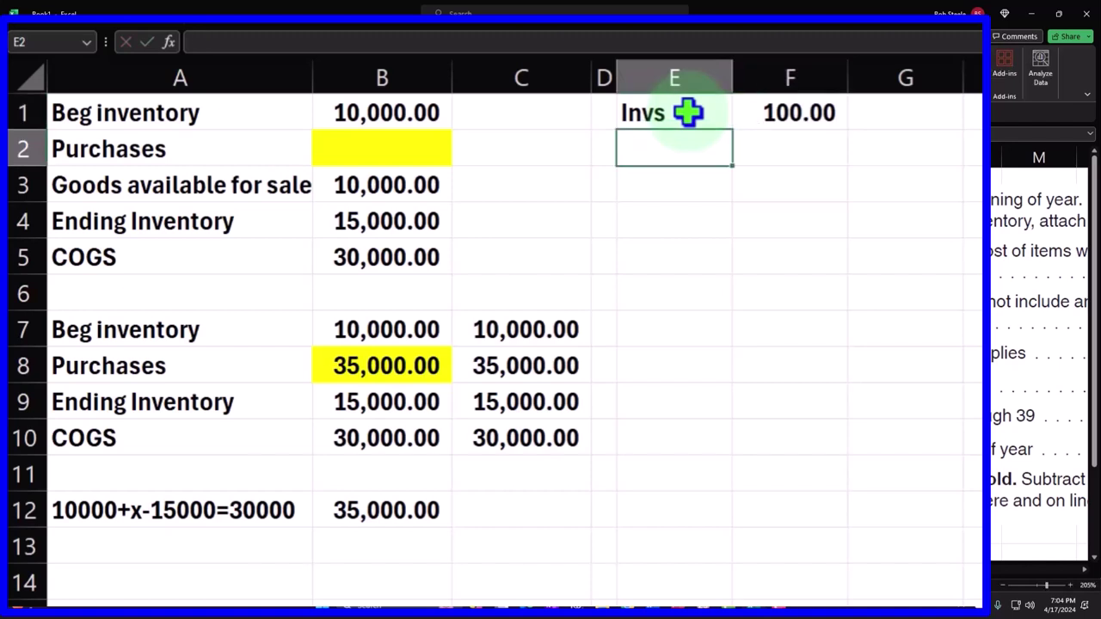
key(Tab)
text(.05)
key(BackSpace)
key(BackSpace)
text(15)
key(Return)
Step: Calculate in F3 the Invs amount in F1 multiplied by the rate in F2
key(Tab)
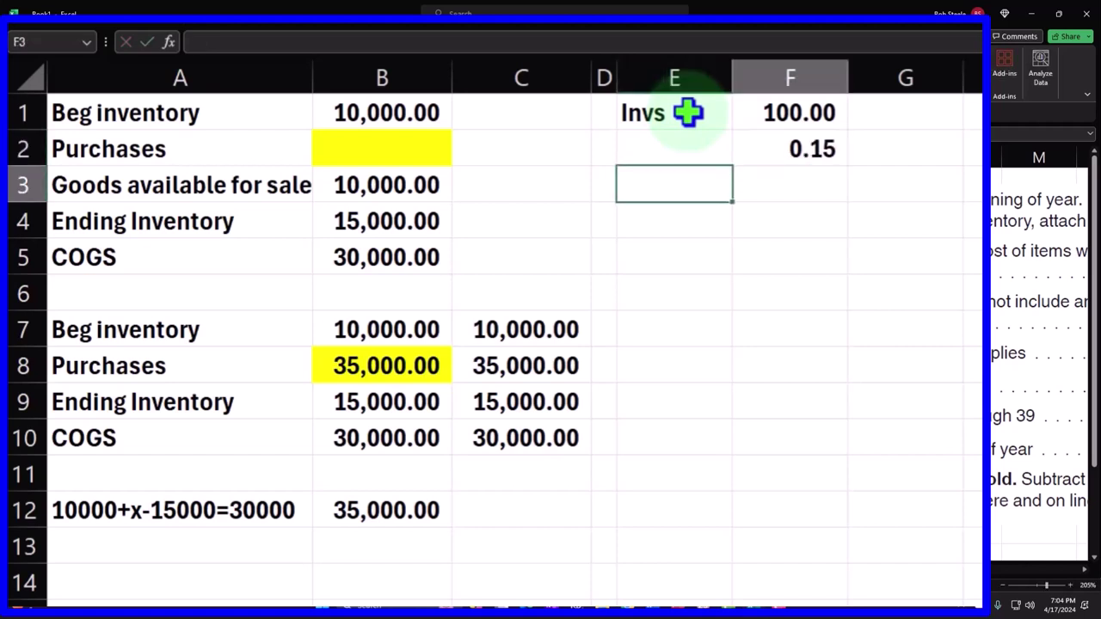
text(=)
key(Up)
key(Up)
text(*)
key(Up)
key(Return)
Step: Calculate the net amount in F4 by subtracting F3 from F1
text(+)
key(Up)
key(Up)
key(Up)
text(-)
key(Up)
key(Return)
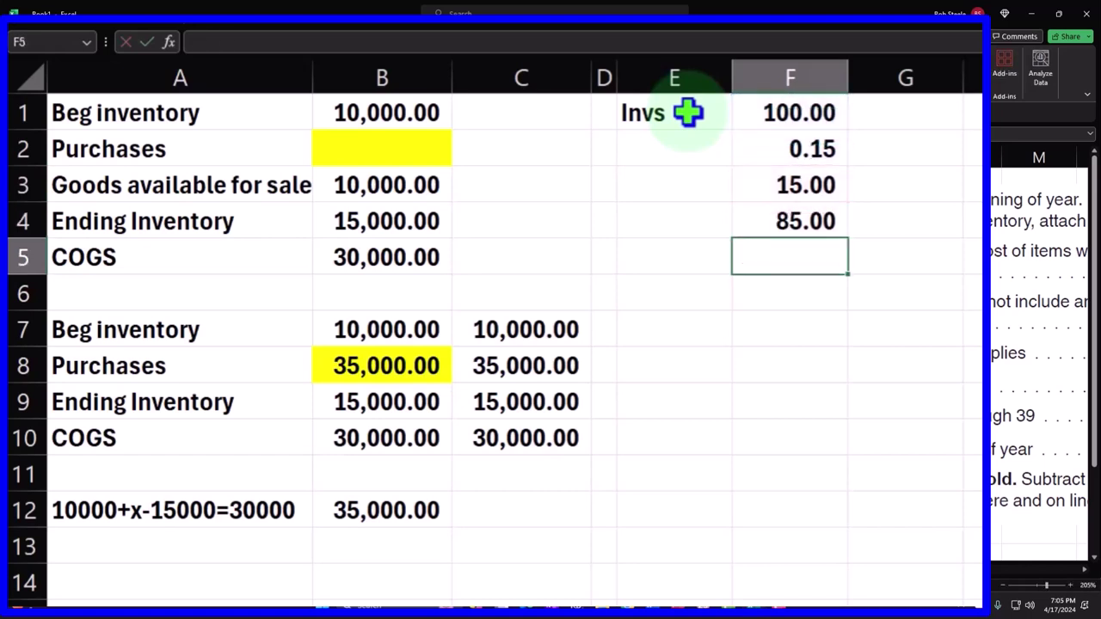
Step: Enter Inve in E6 with a formula in F6 referencing the net amount in F4
key(Down)
key(Left)
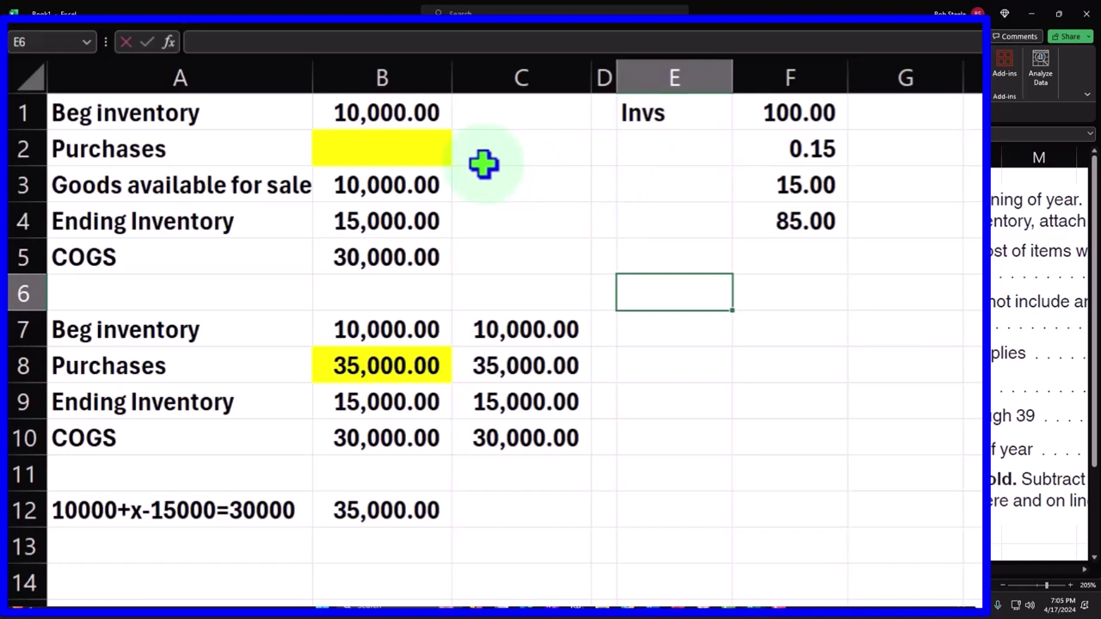
text(Inve)
key(Tab)
text(+)
key(Up)
key(Up)
key(Return)
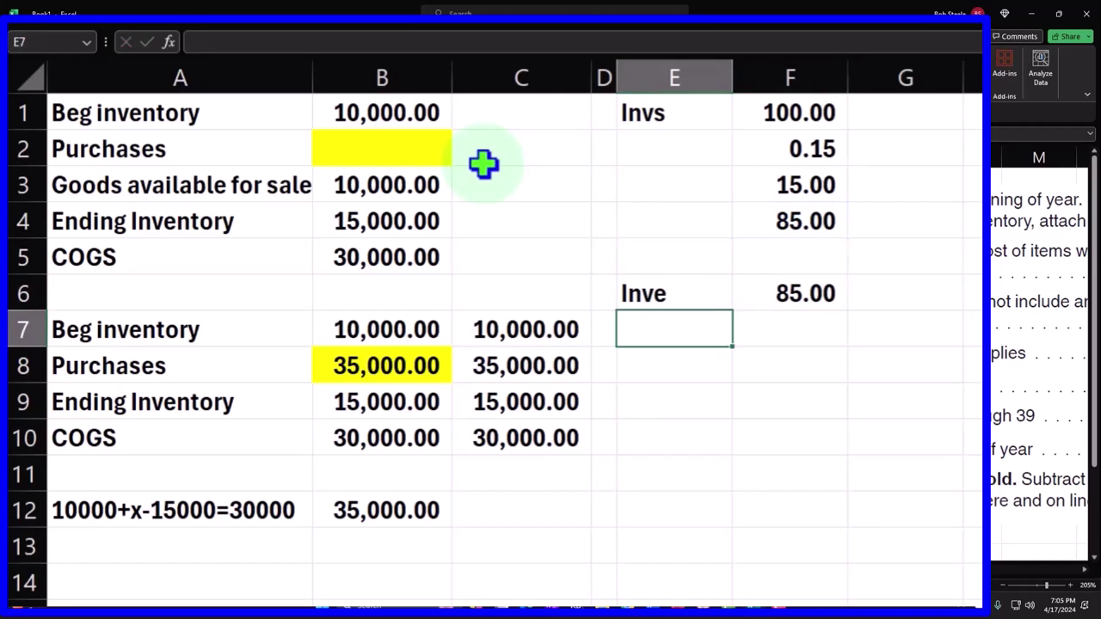
Step: Enter Cash in E7 and credit it in G7 with the formula -F6
text(Cash)
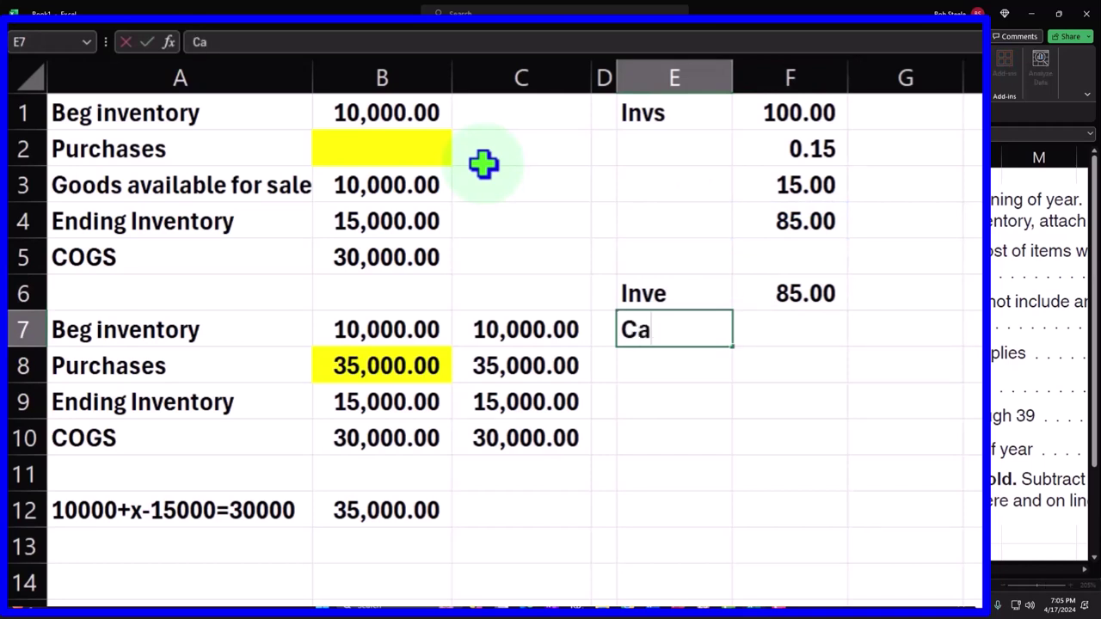
key(Tab)
key(Tab)
text(-)
key(Left)
key(Up)
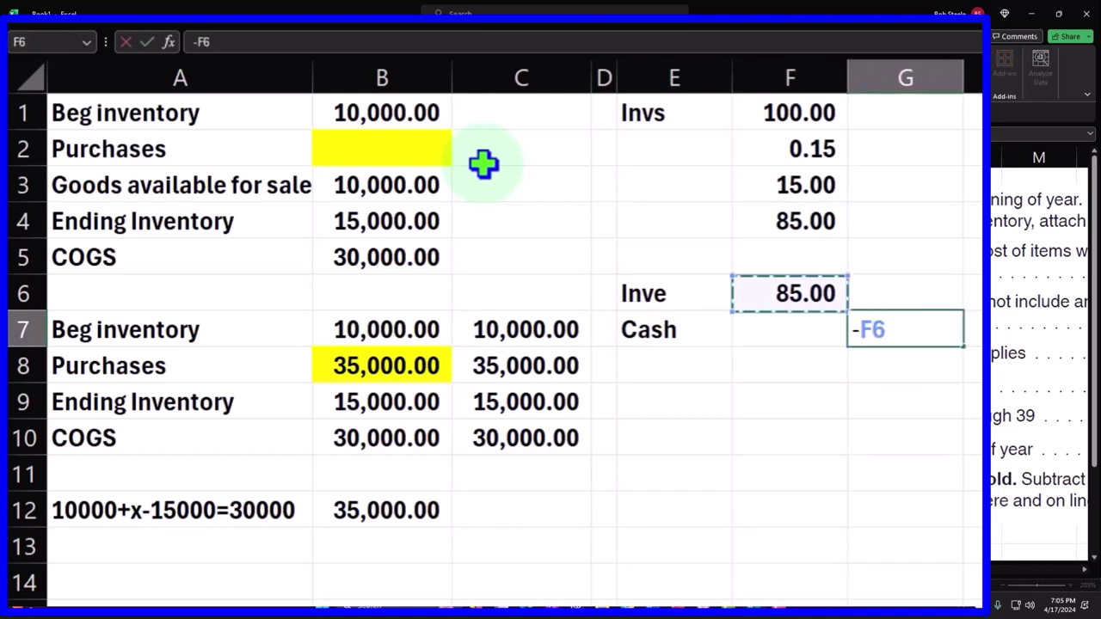
key(Return)
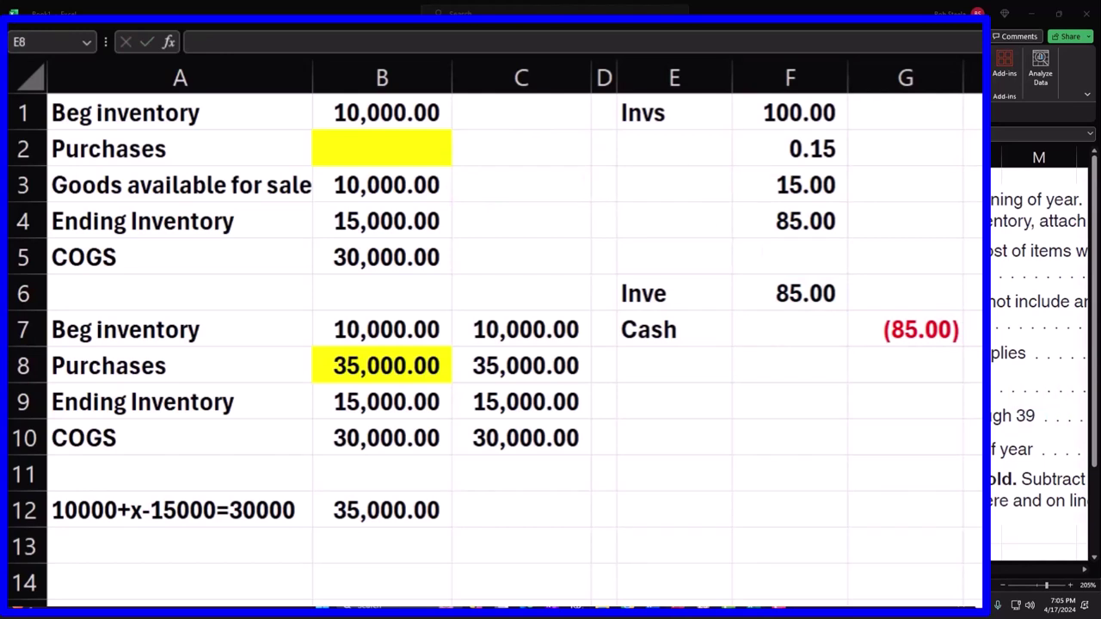
Step: Set the rate in F2 to .01 and format it as a percentage
click(885, 189)
click(813, 146)
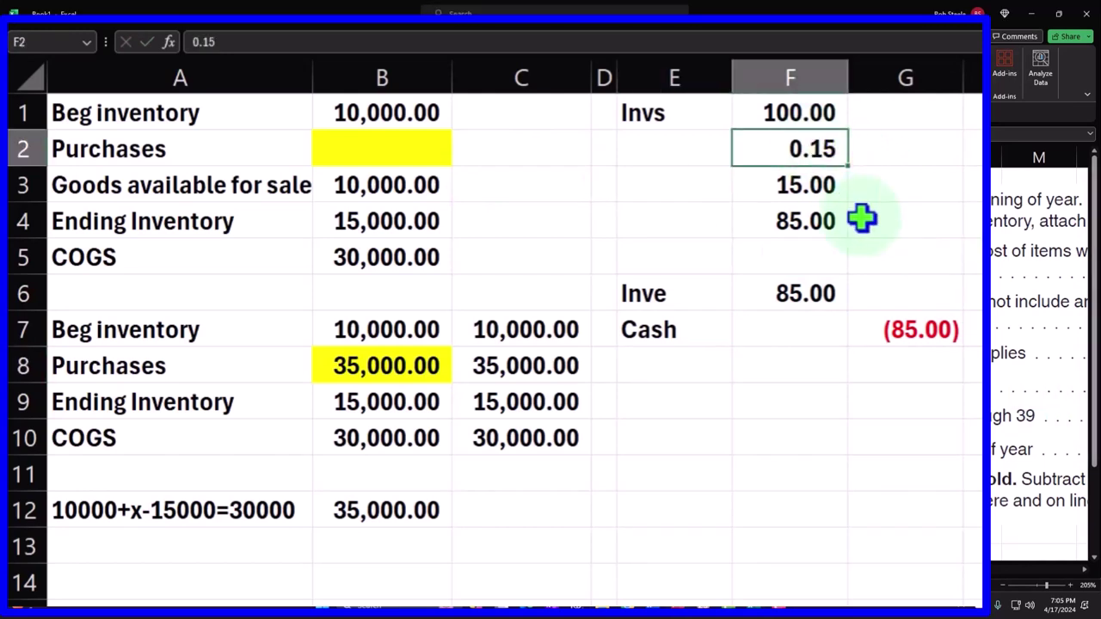
key(BackSpace)
text(.01)
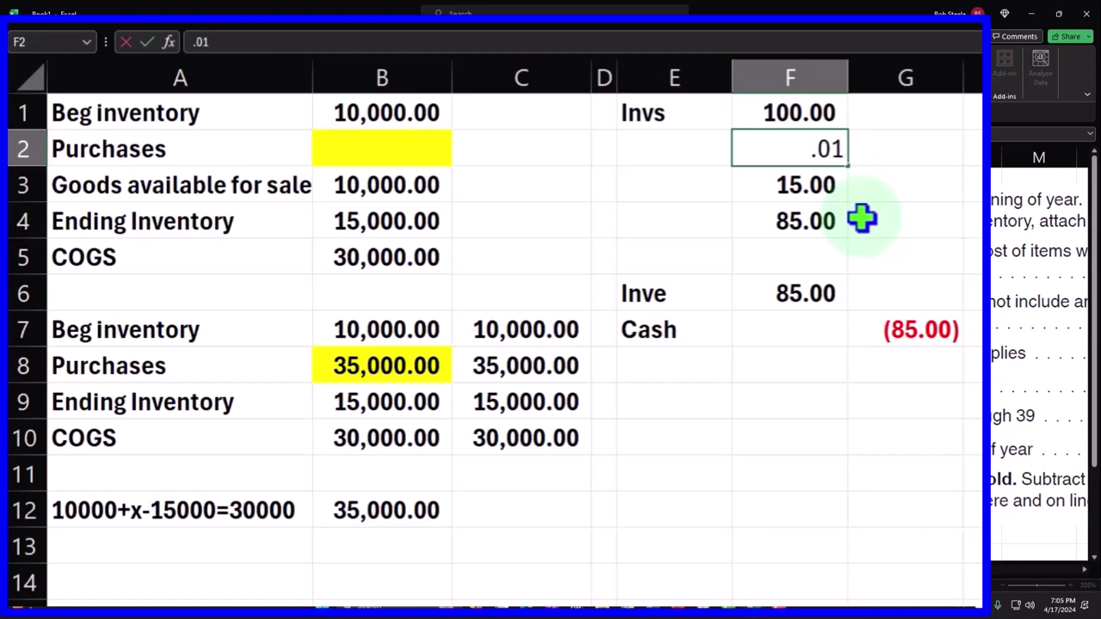
key(Return)
key(Up)
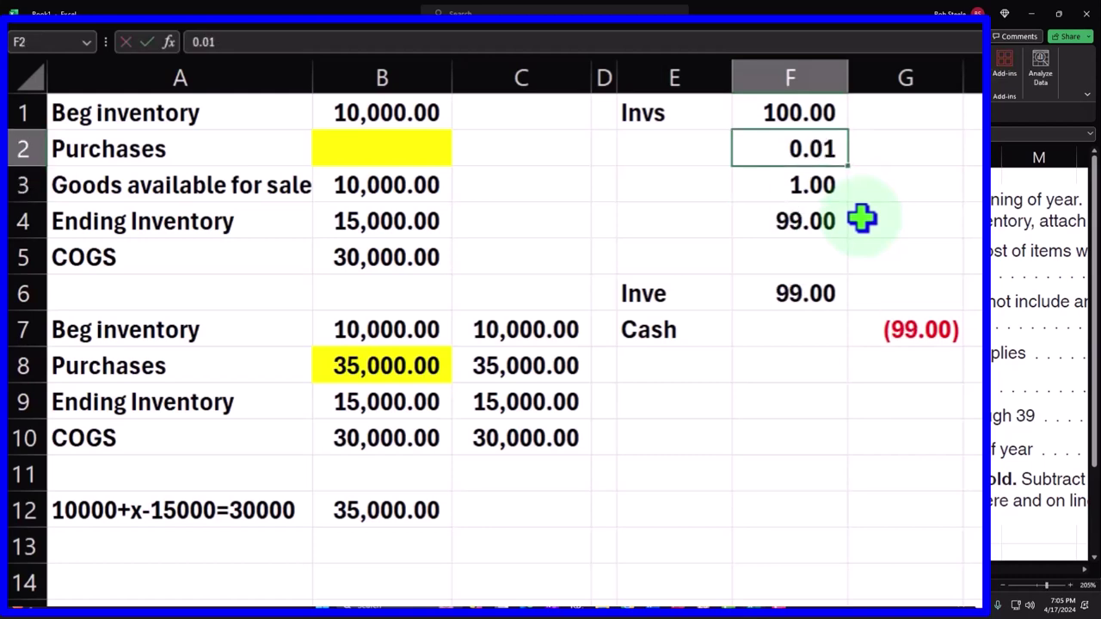
text(.01)
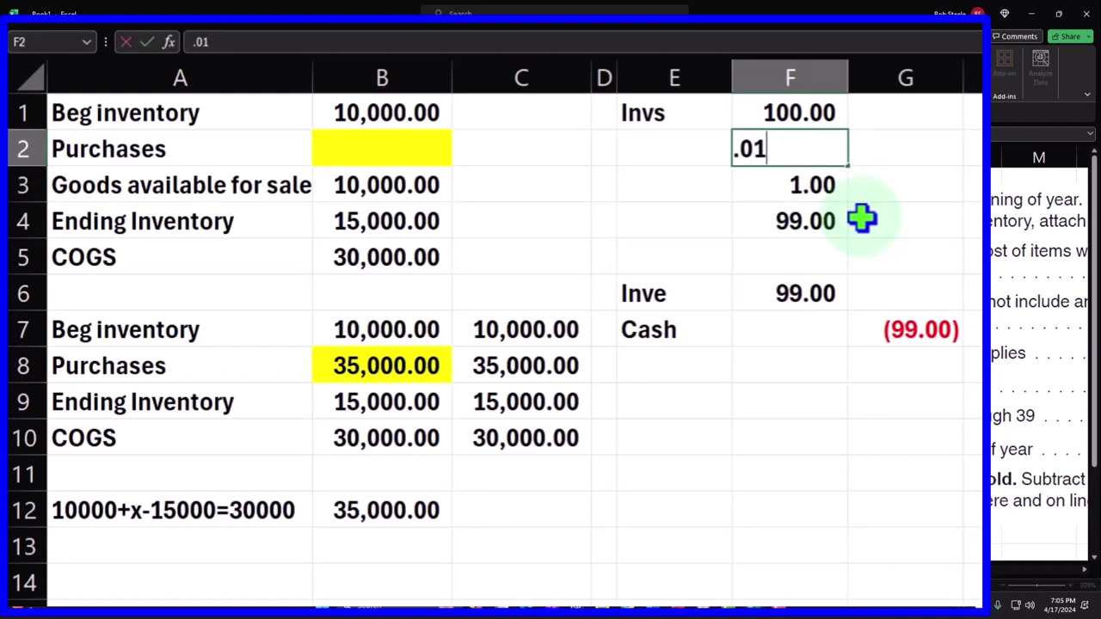
key(Return)
key(Up)
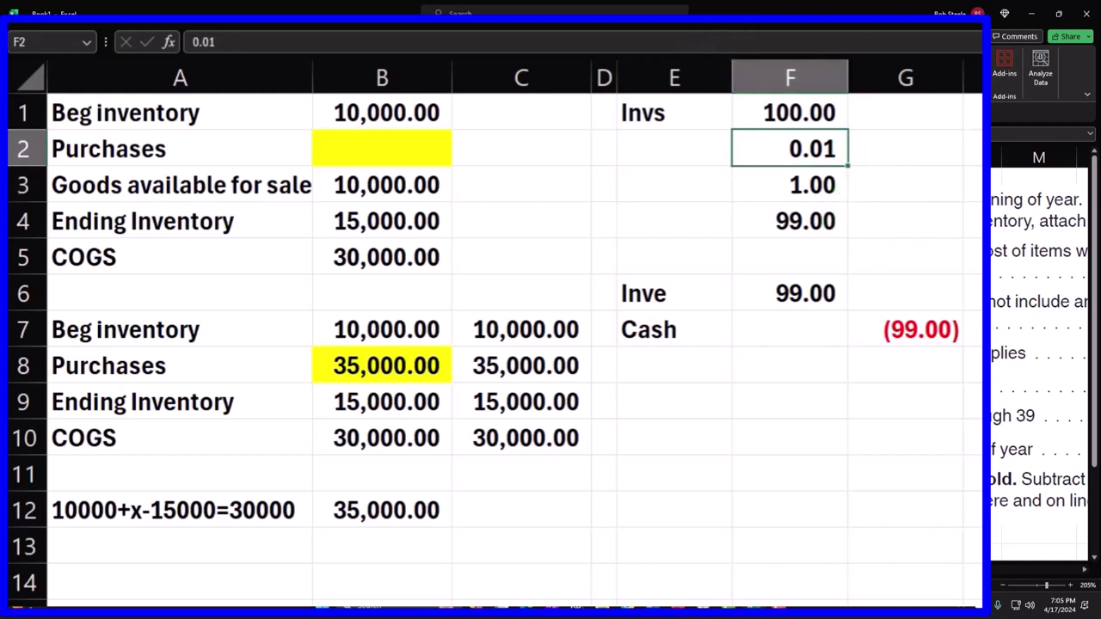
key(ctrl+shift+5)
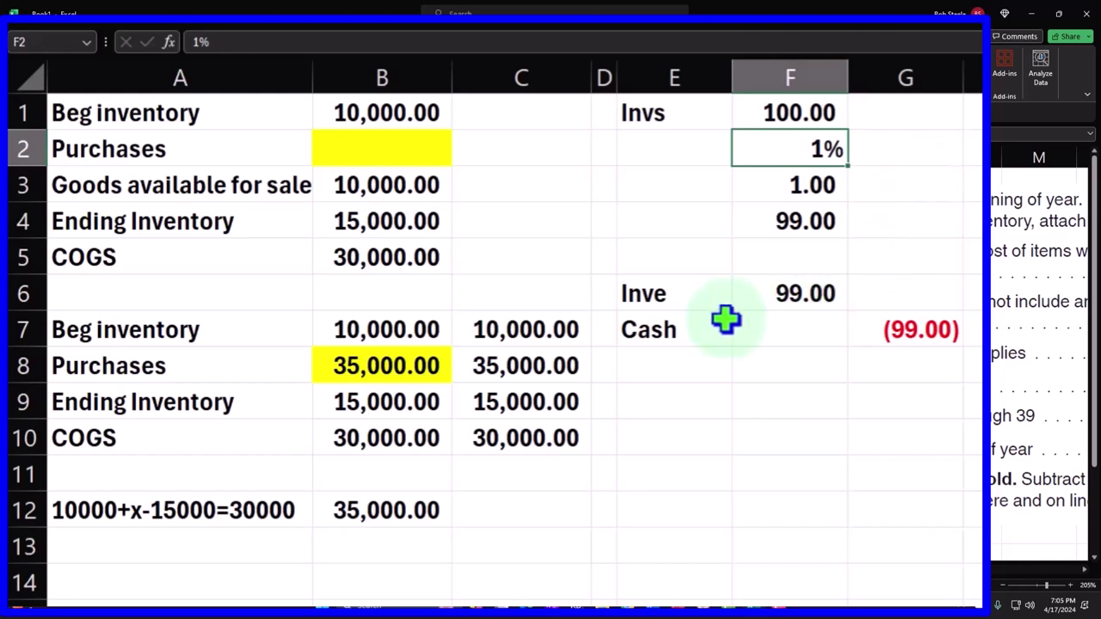
Step: Replace the inventory debit formula in F6 with a reference to the Invs amount in F1
click(691, 301)
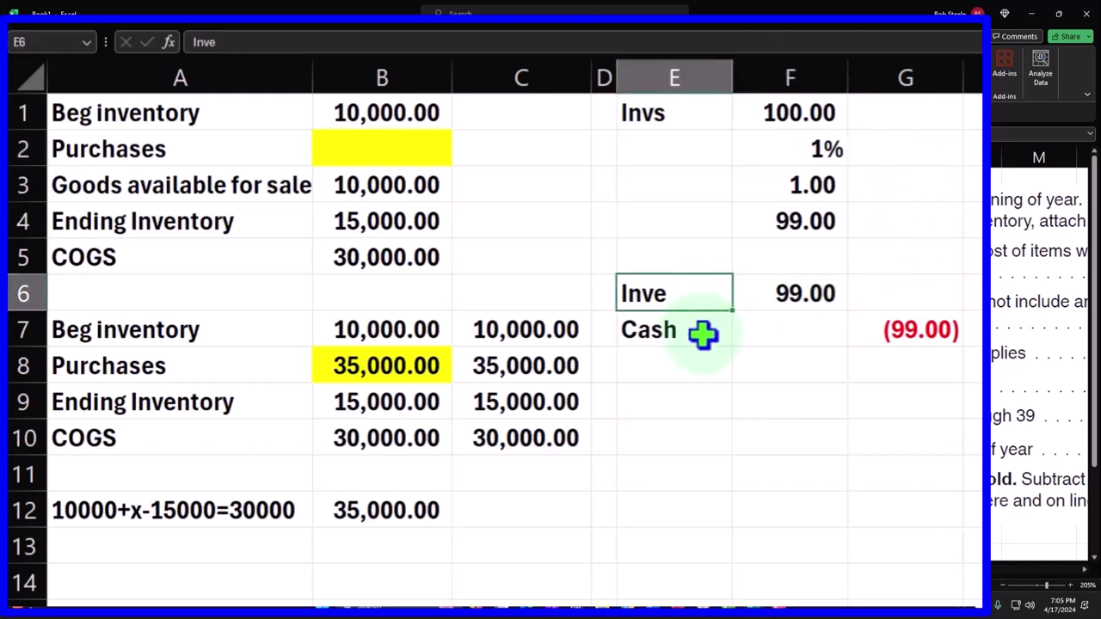
click(811, 294)
text(+)
key(Up)
key(Up)
key(Up)
key(Up)
key(Up)
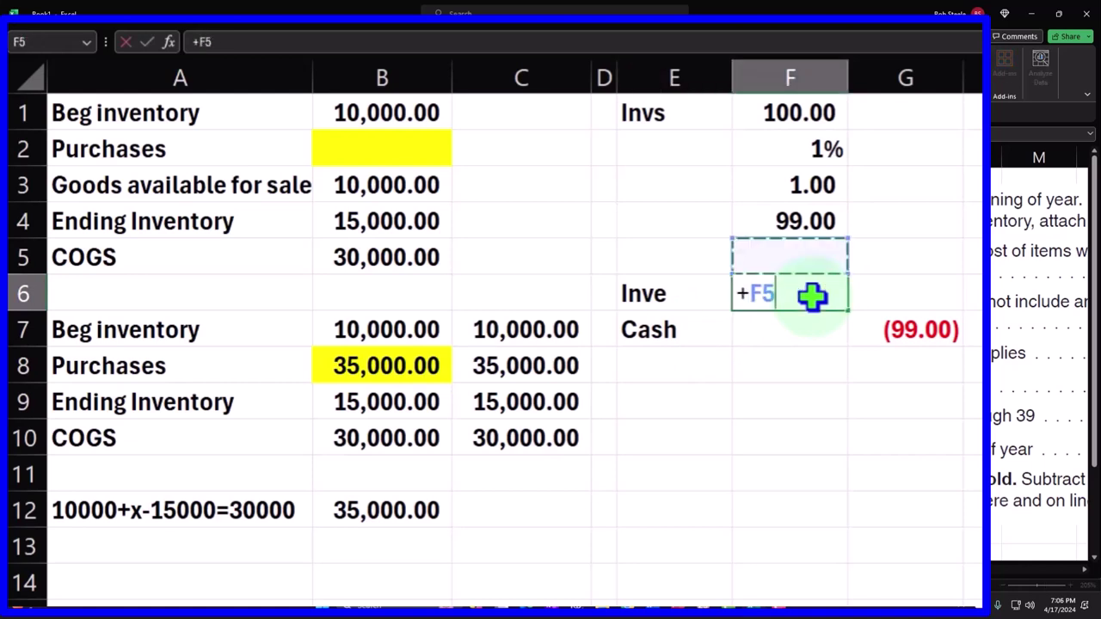
key(Return)
Step: Replace the Cash label in E7 with AP
key(Left)
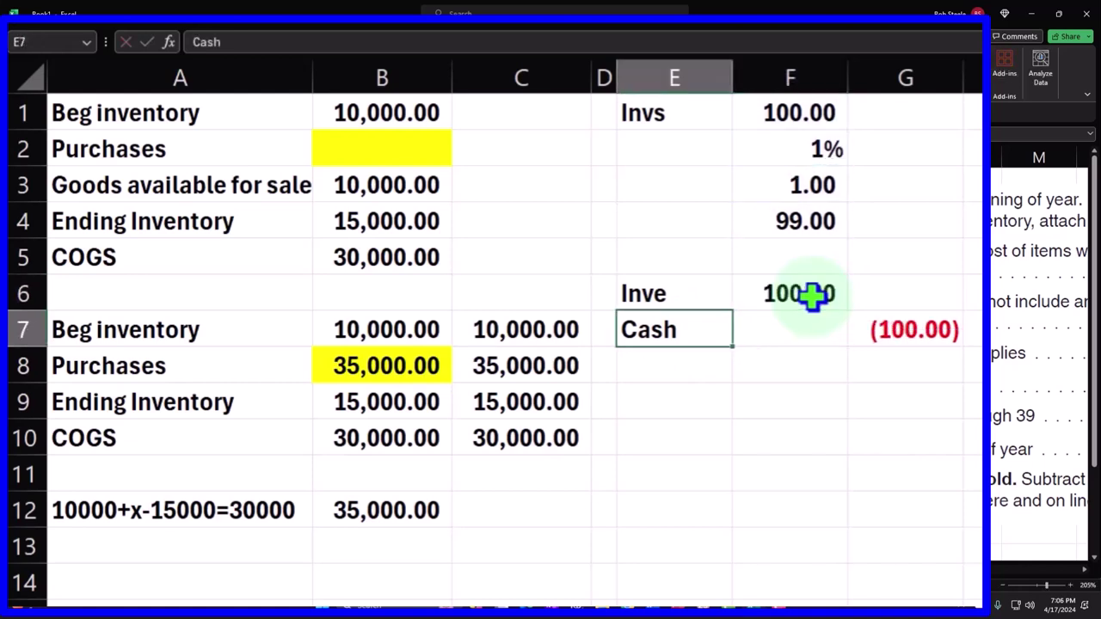
text(AP)
key(Right)
key(Right)
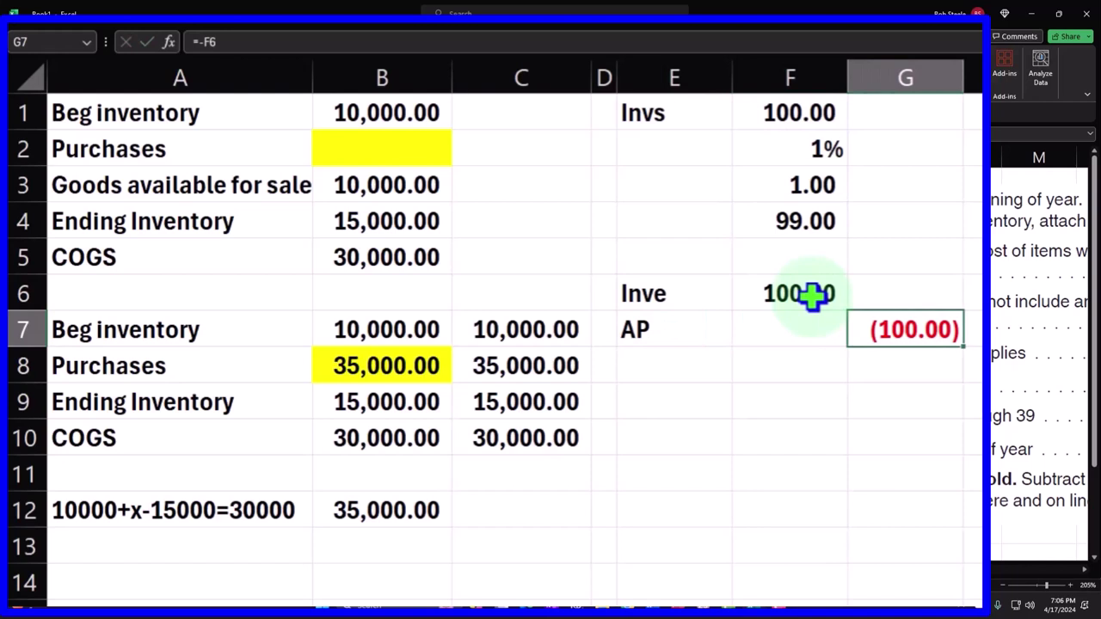
Step: Enter AP in E9 with a formula in F9 referencing the net amount in F4
key(Down)
key(Left)
key(Left)
key(Down)
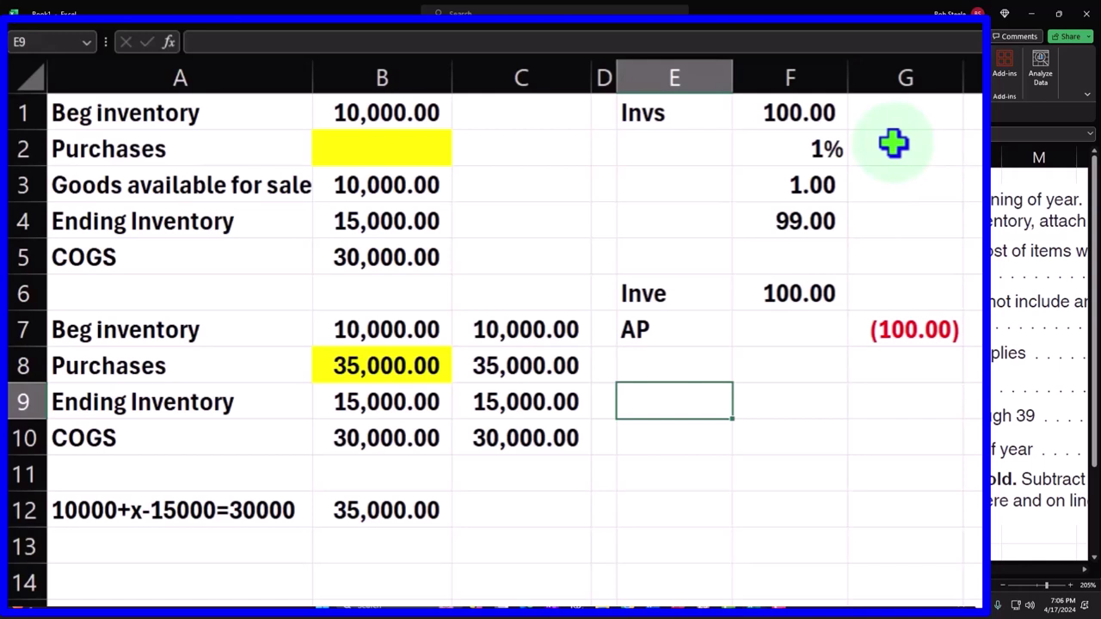
text(AP)
key(Tab)
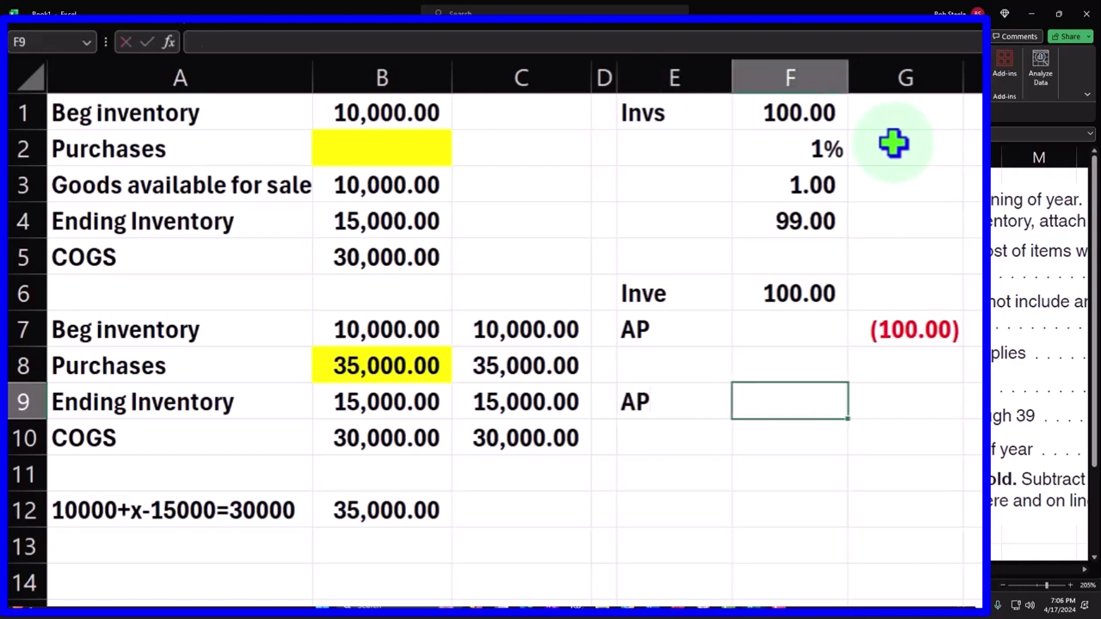
text(=)
key(Up)
key(Up)
key(Up)
key(Up)
key(Up)
key(Return)
Step: Enter Cash in E10 and credit it in G10 with the negative of F9
text(=)
key(BackSpace)
text(Cash)
key(Tab)
key(Tab)
text(-)
key(Left)
key(Up)
key(Return)
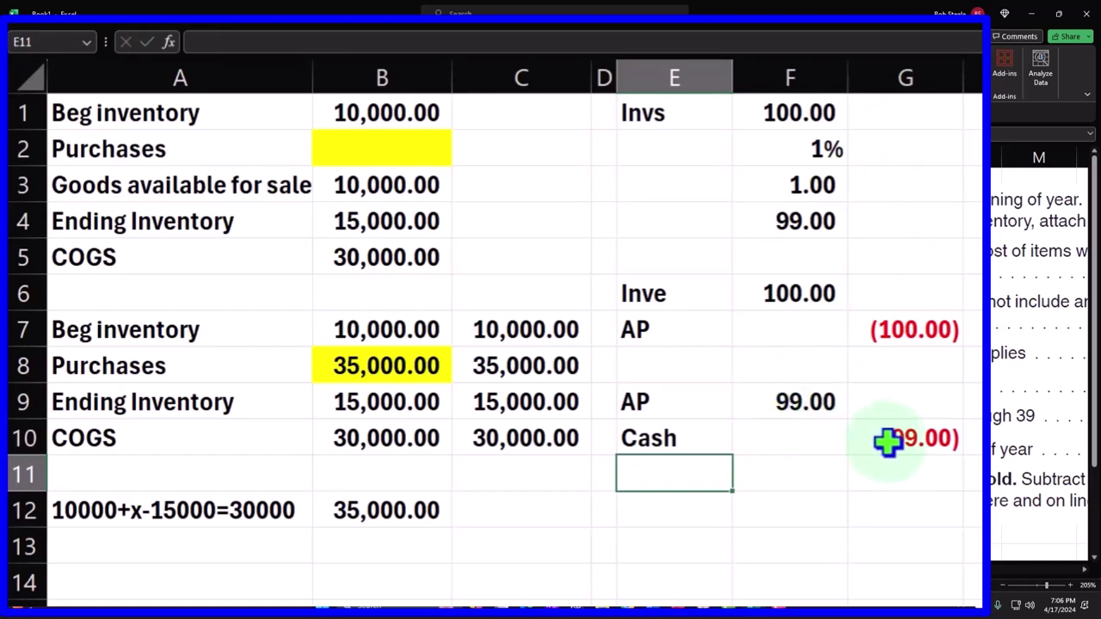
Step: Start the discount entry with AP in E12 and a debit of 1 in F12
click(676, 503)
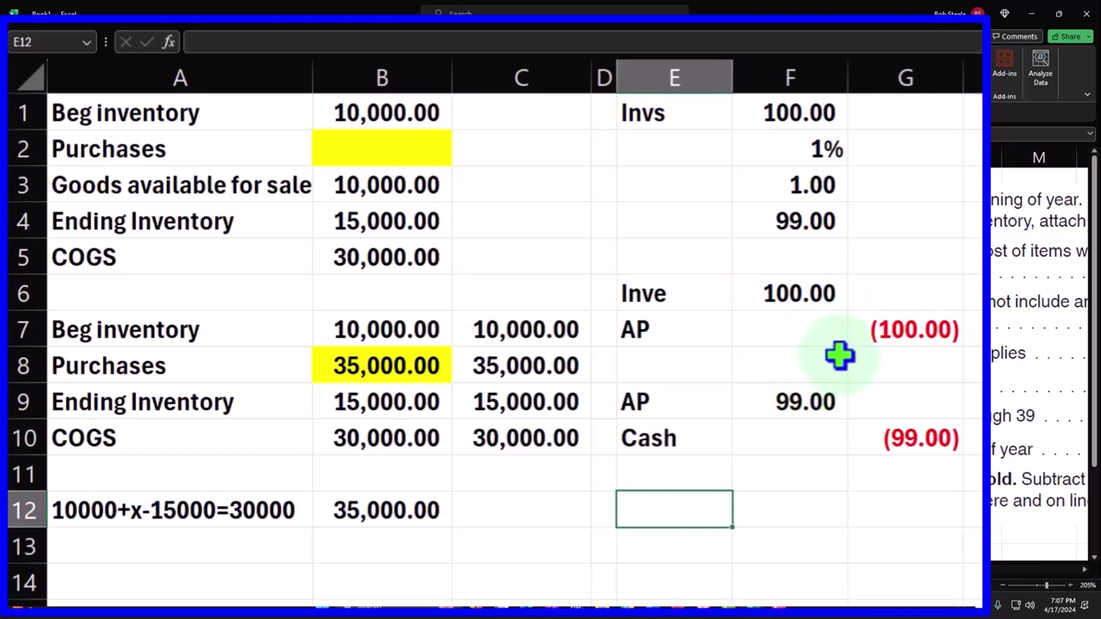
click(818, 293)
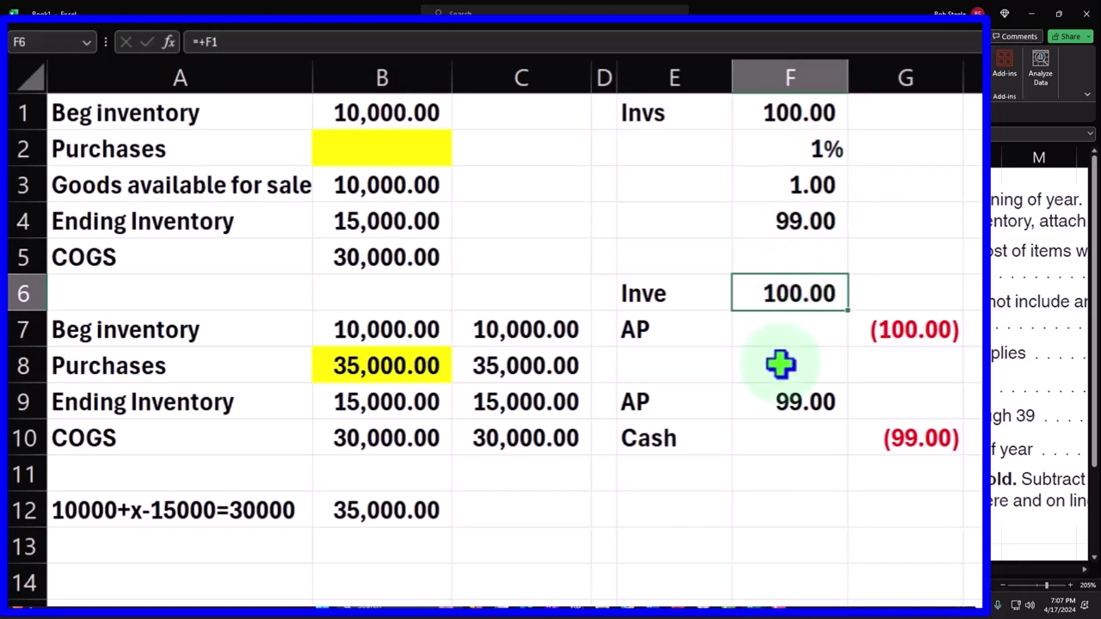
click(698, 497)
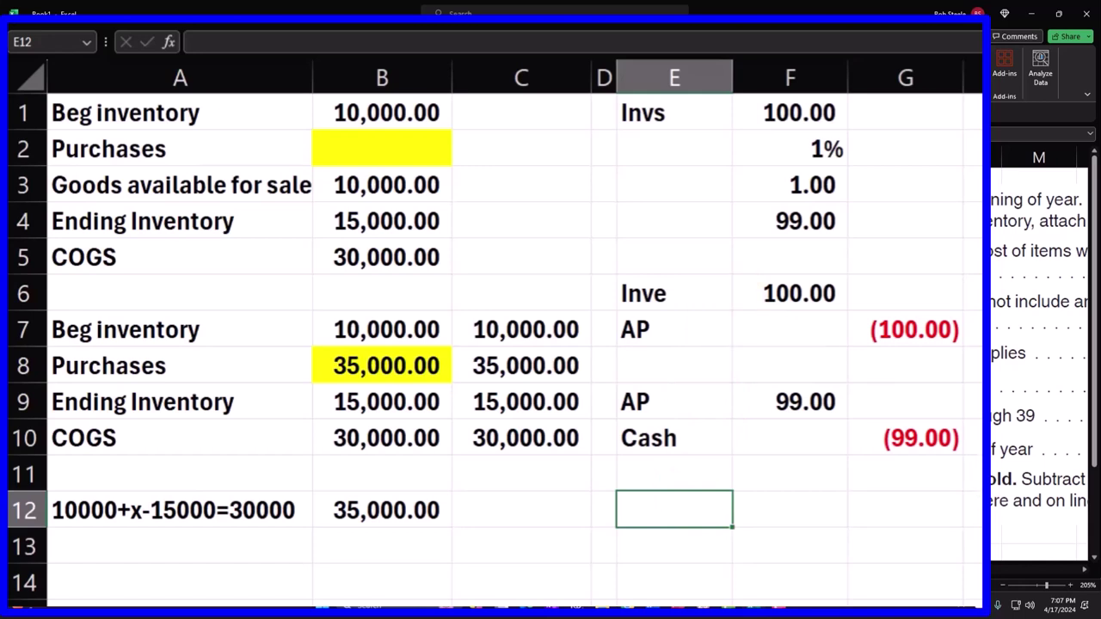
text(AP)
key(Tab)
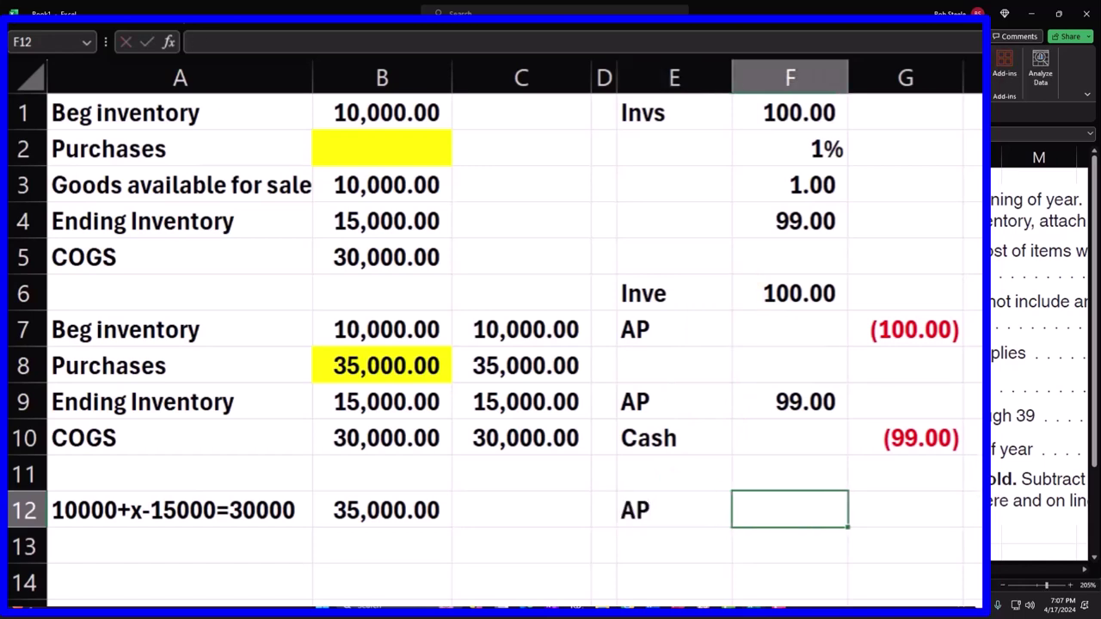
text(1)
key(Return)
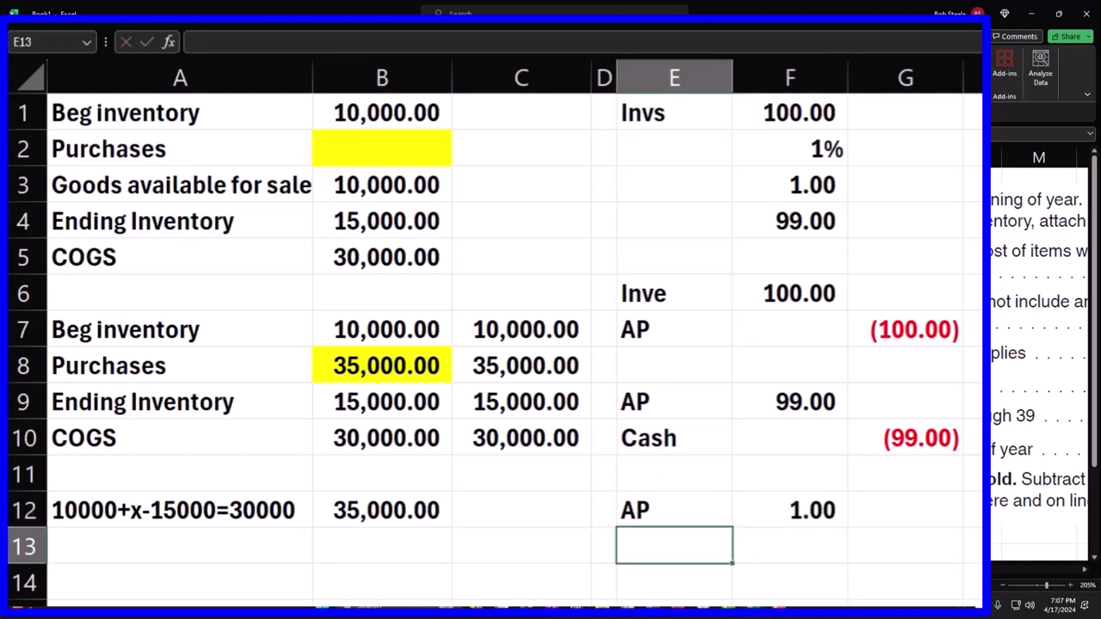
Step: Enter Cash discount income in E13 and credit it in G13 with the formula -F12
text(Cash)
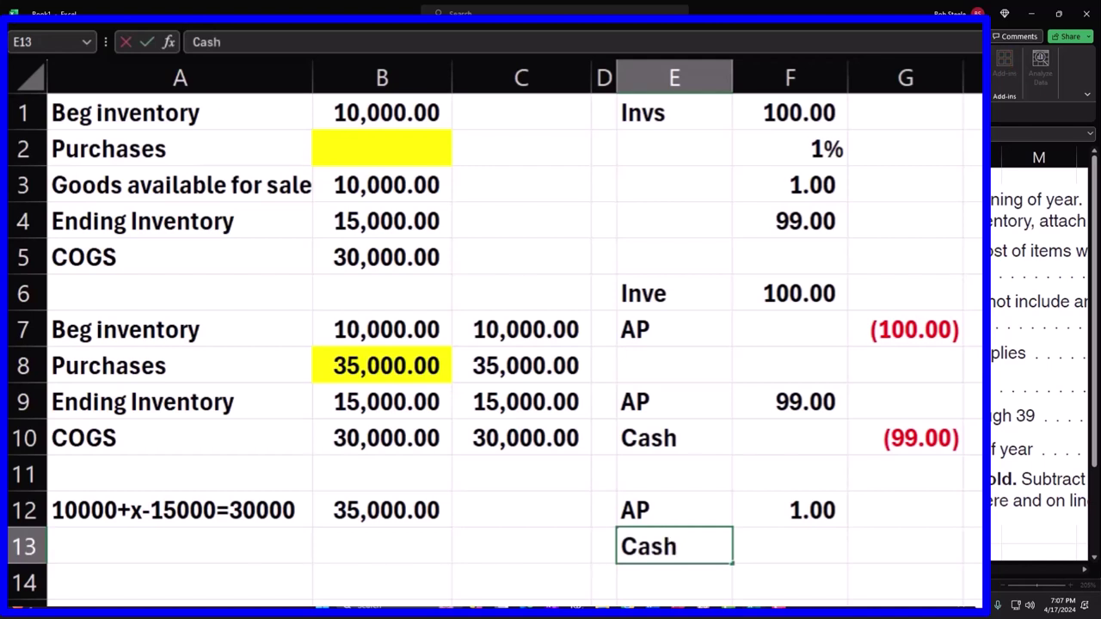
text( discoun)
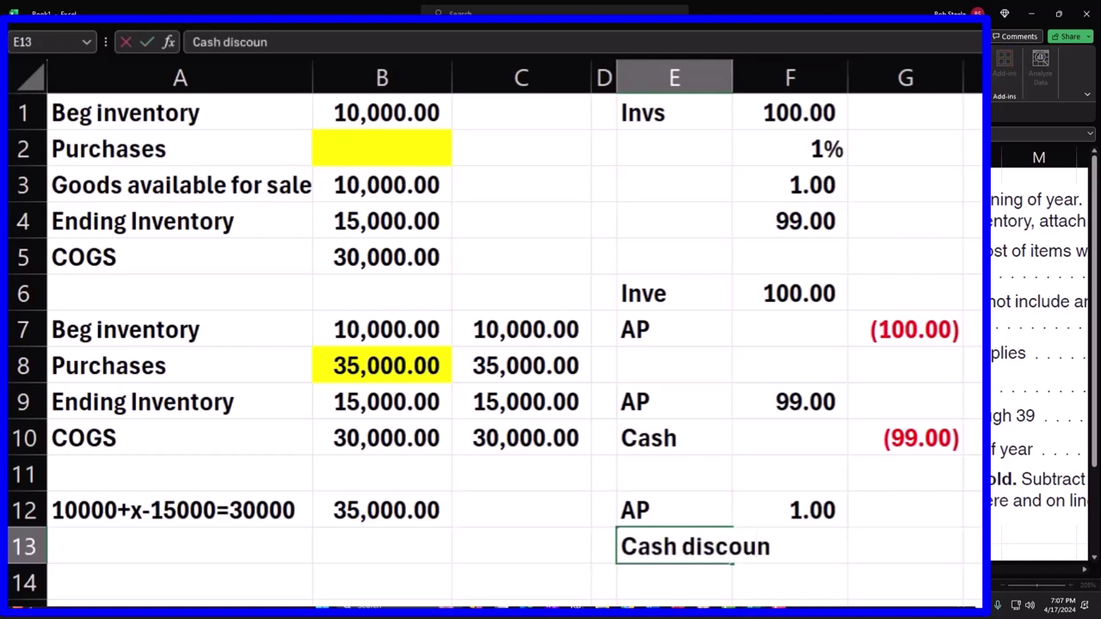
text(t income)
key(Tab)
key(Tab)
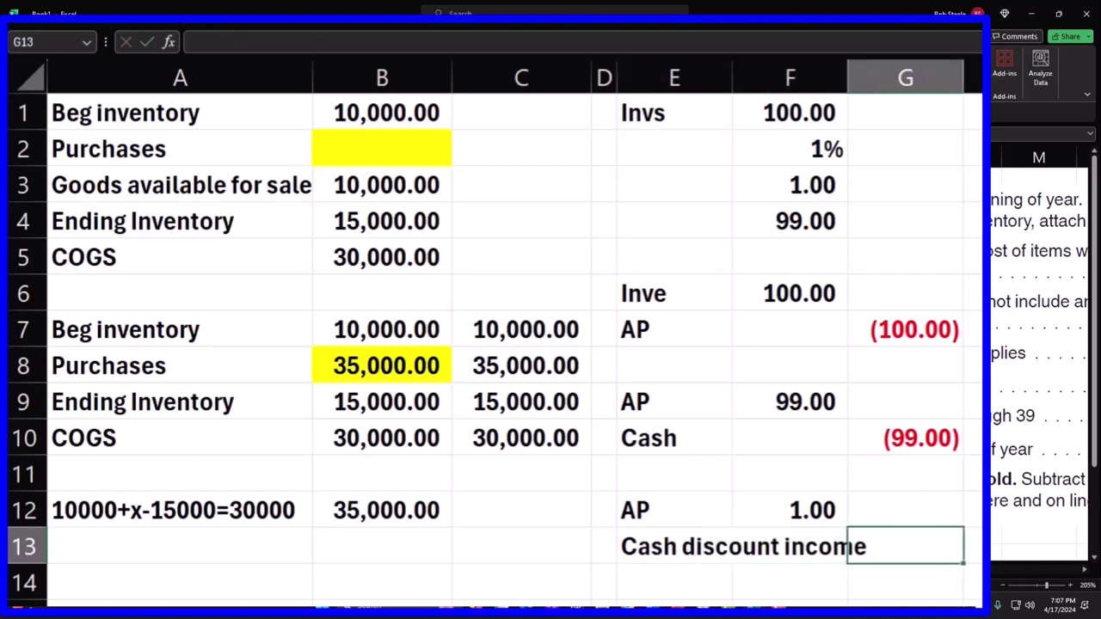
text(-)
click(790, 510)
key(Return)
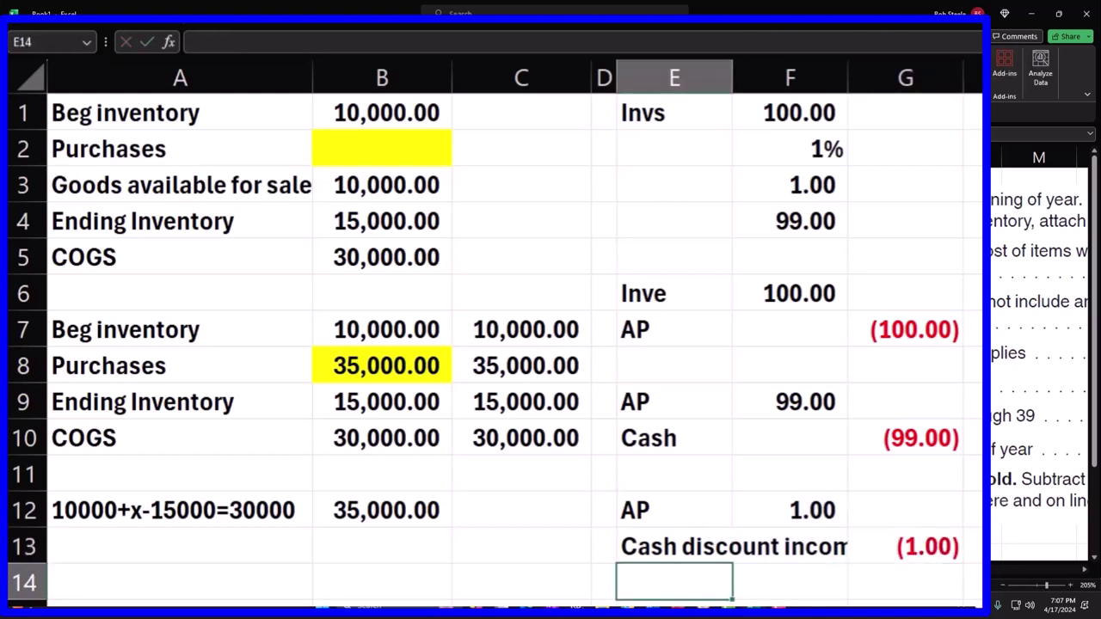
Step: Review the cash discount entry in E12:G13 and the income section of Schedule C in Lacerte
drag(715, 507, 924, 555)
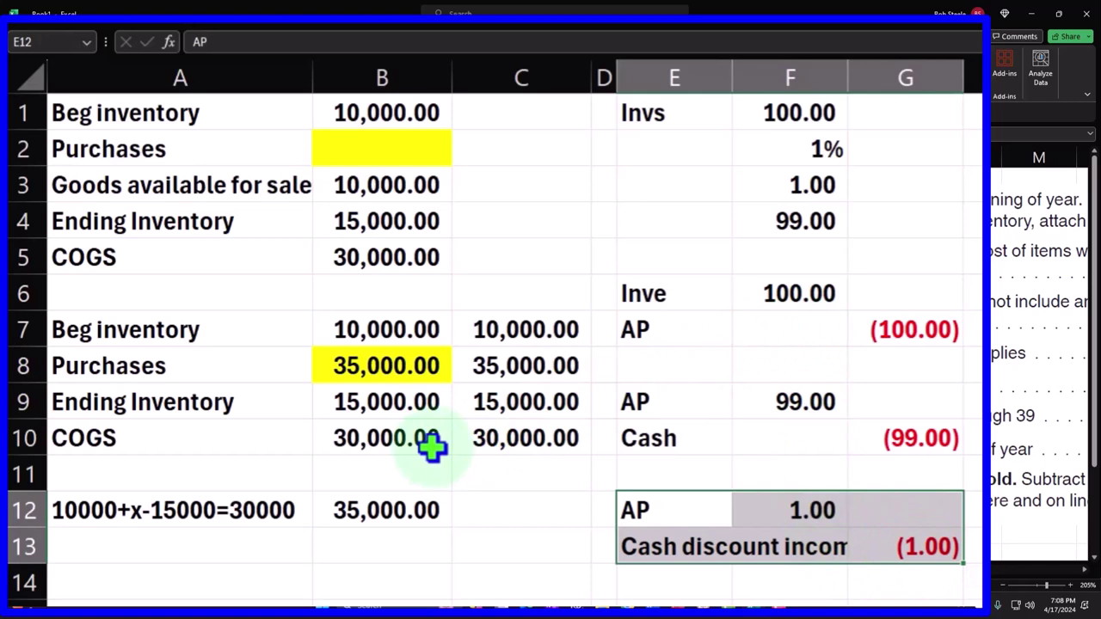
click(908, 552)
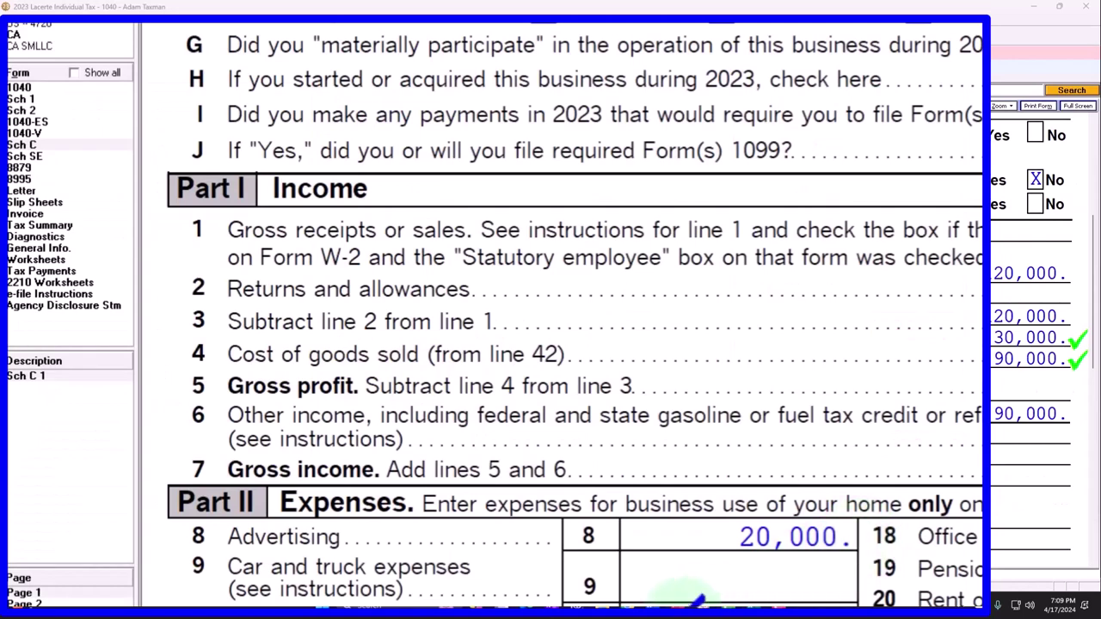
scroll(651, 442, down, 2)
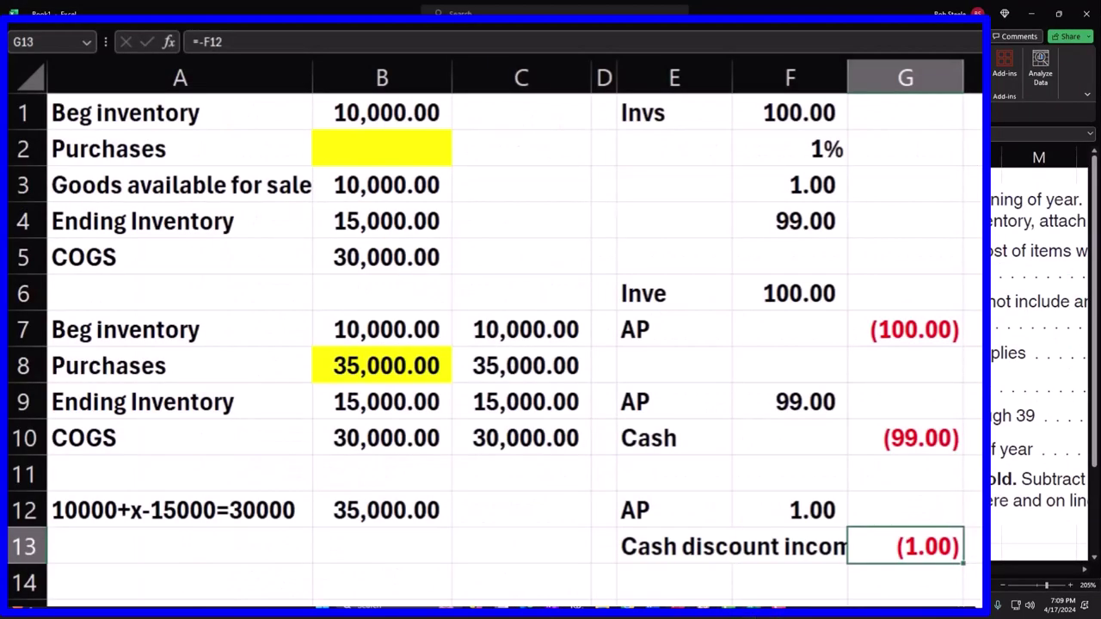
click(754, 605)
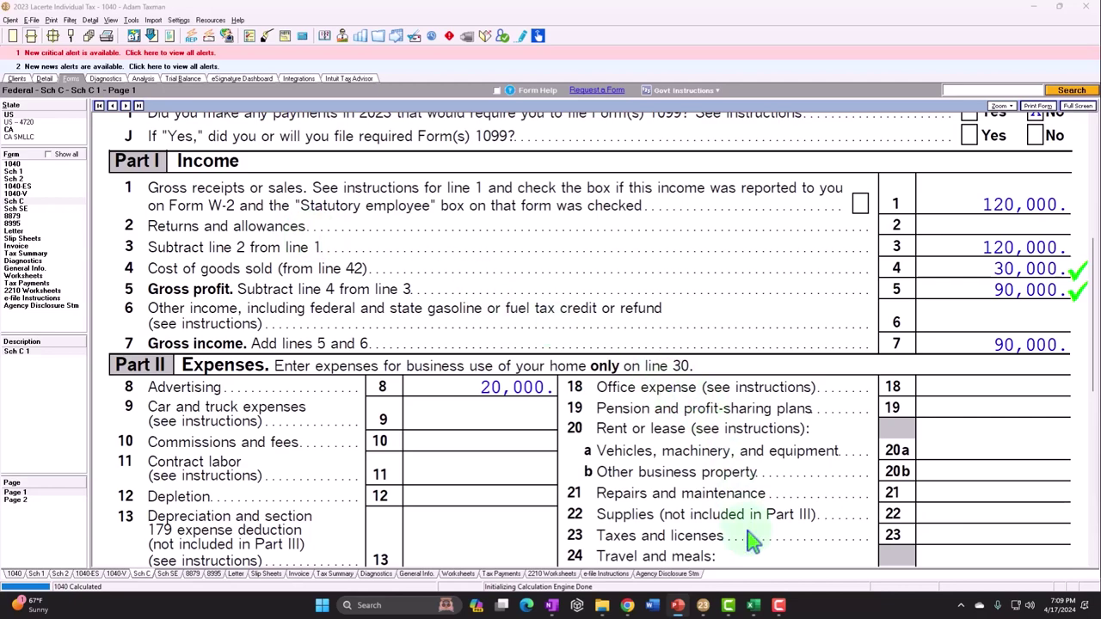
Step: Switch to the Excel worksheet and enter Income in A16 with 120000 in B16
click(753, 605)
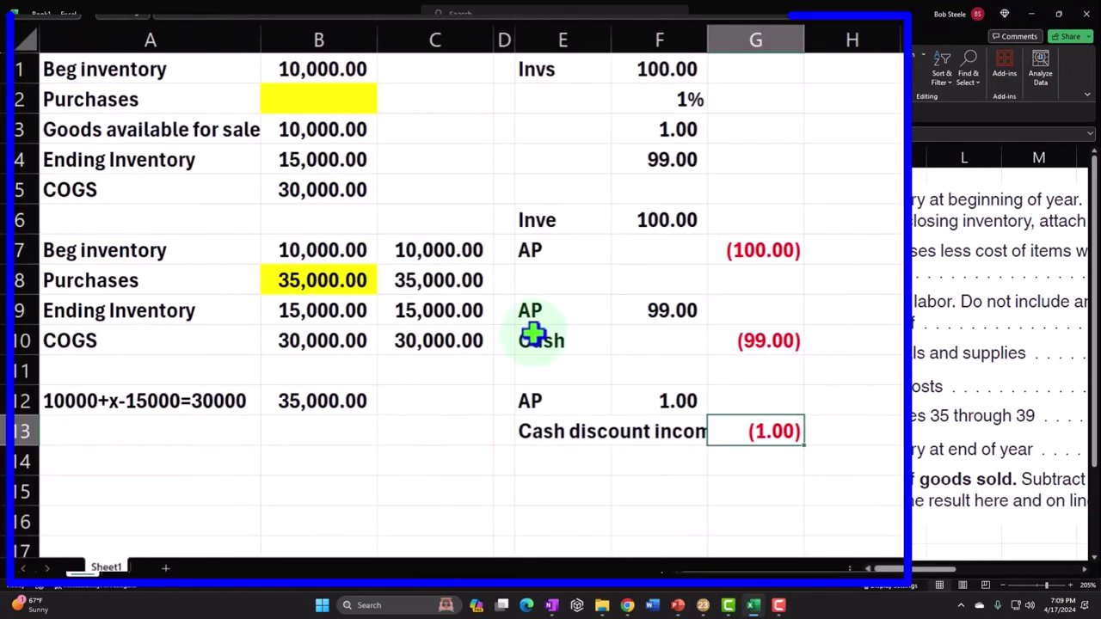
scroll(515, 327, down, 3)
click(105, 256)
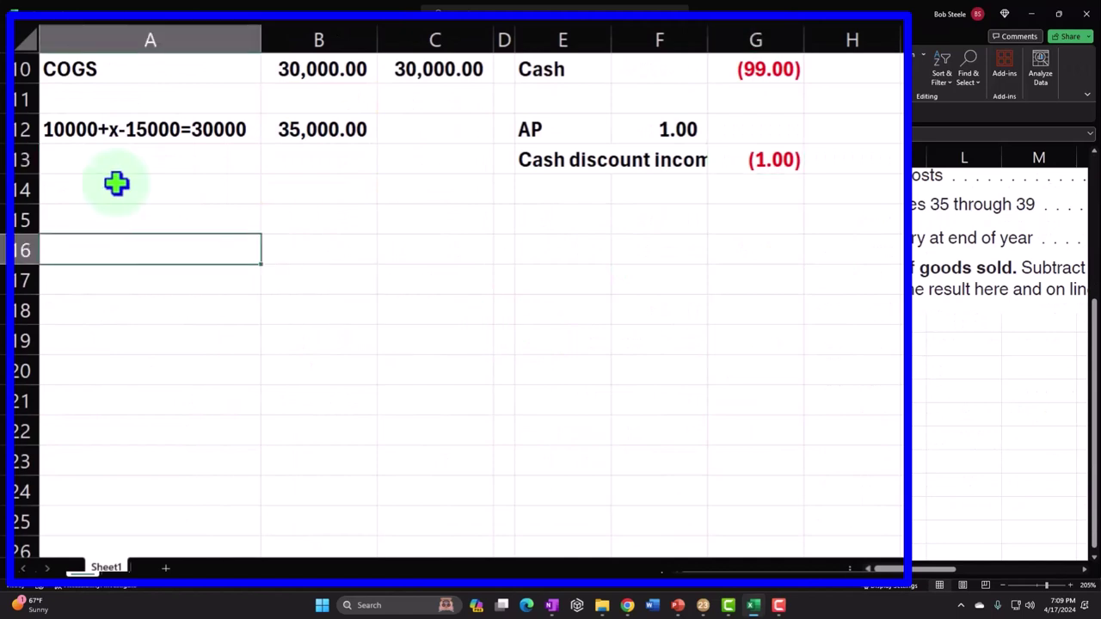
text(Income)
key(Tab)
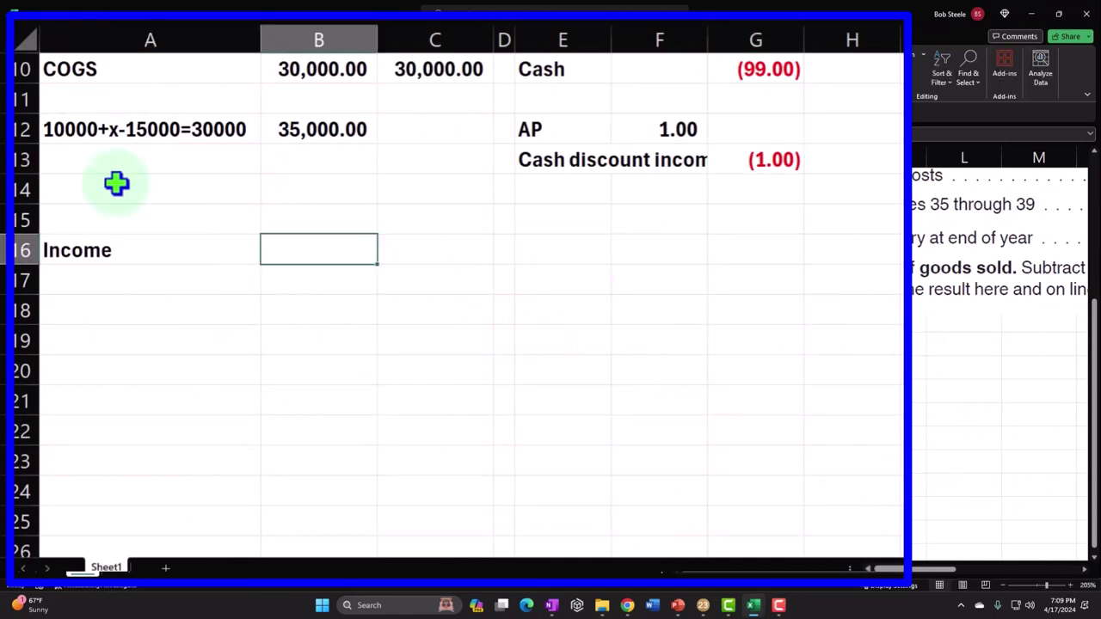
text(120000)
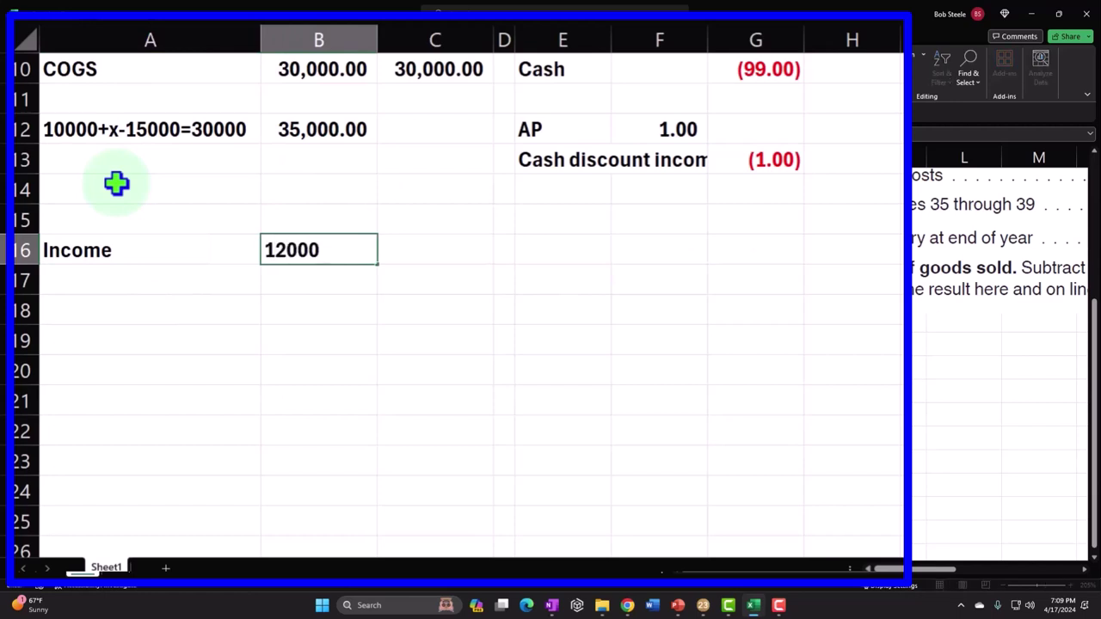
key(Return)
Step: Enter Expenses in A18 with 20000 in B18
key(Return)
text(Ex)
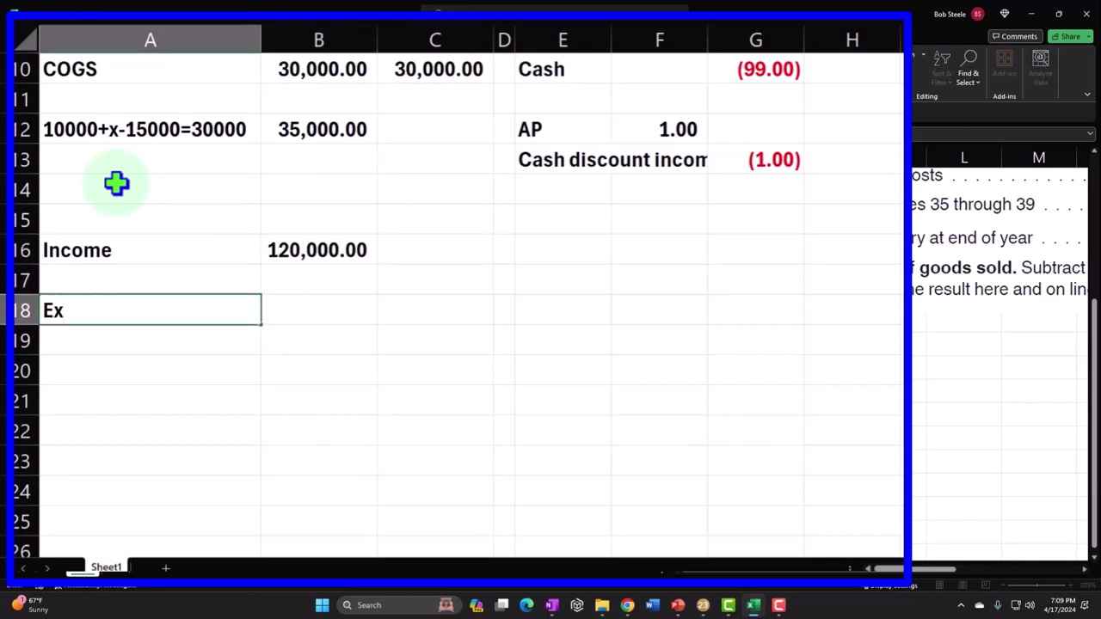
text(penses)
key(Tab)
text(20000)
key(Return)
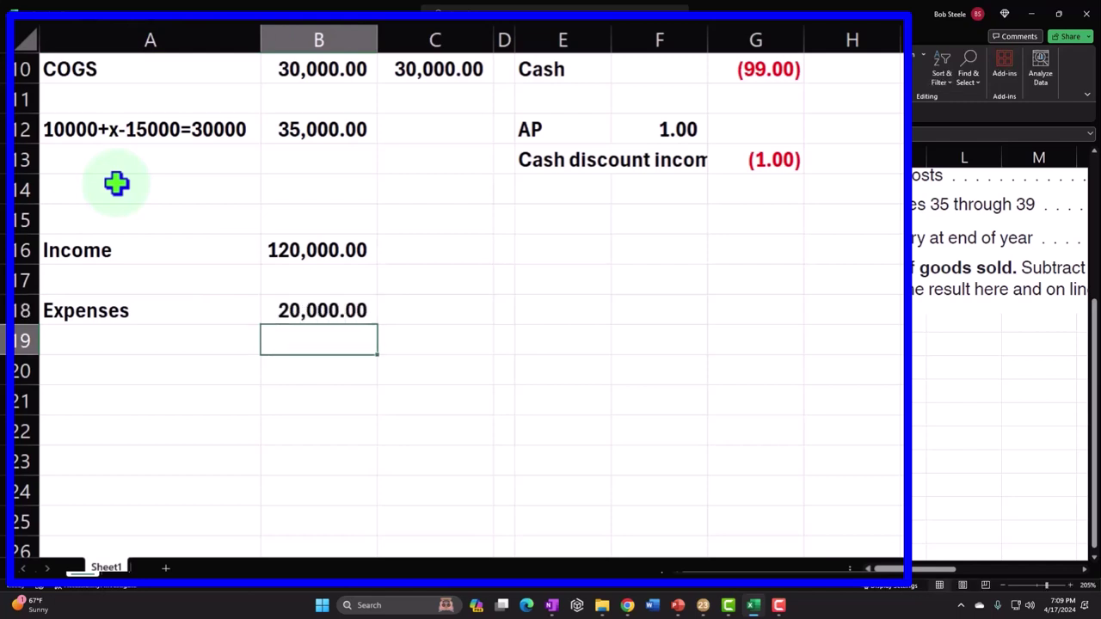
Step: Calculate in B20 the income in B16 minus the expenses in B18
scroll(236, 281, up, 1)
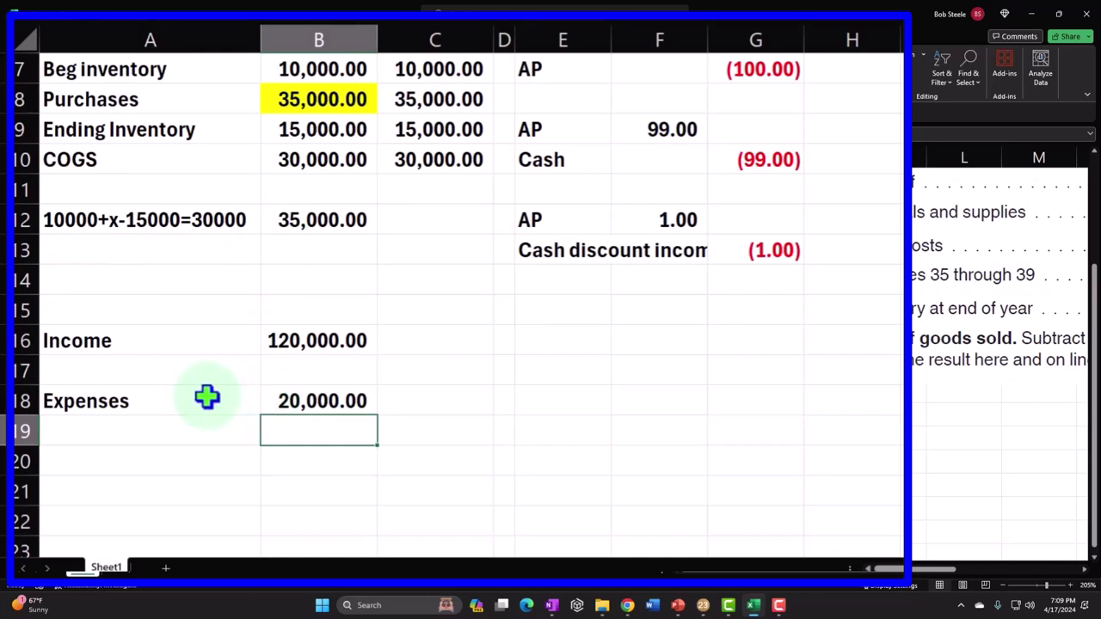
key(Return)
text(+)
key(Up)
key(Up)
key(Up)
key(Up)
text(-)
key(Up)
key(Up)
key(Return)
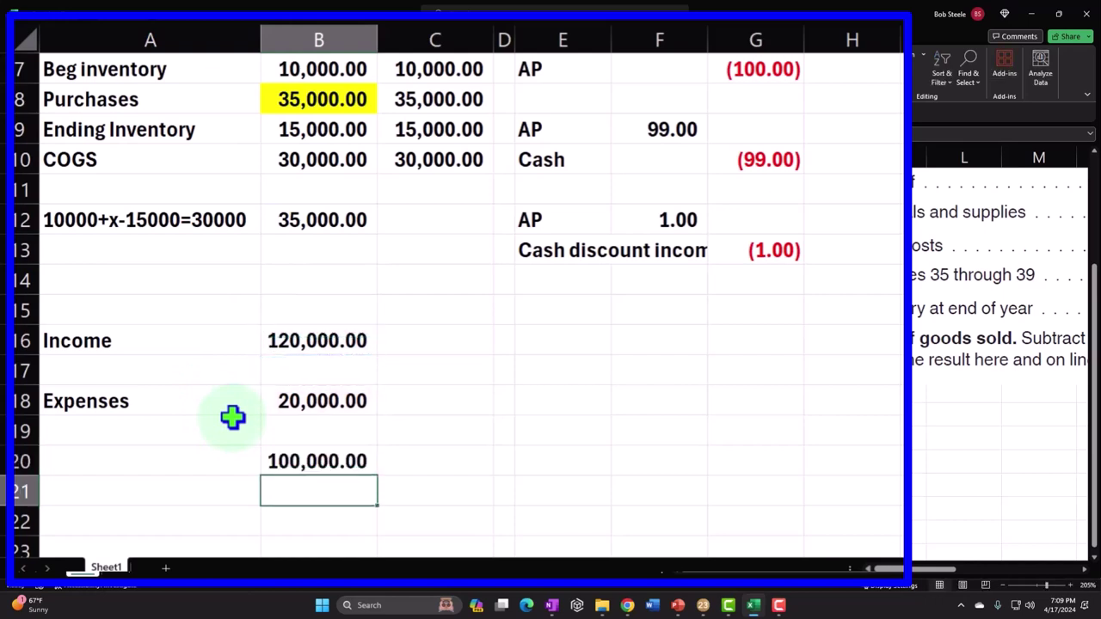
Step: Label the result in row 20 by entering Net income in A20
key(Left)
key(Up)
text(Net income)
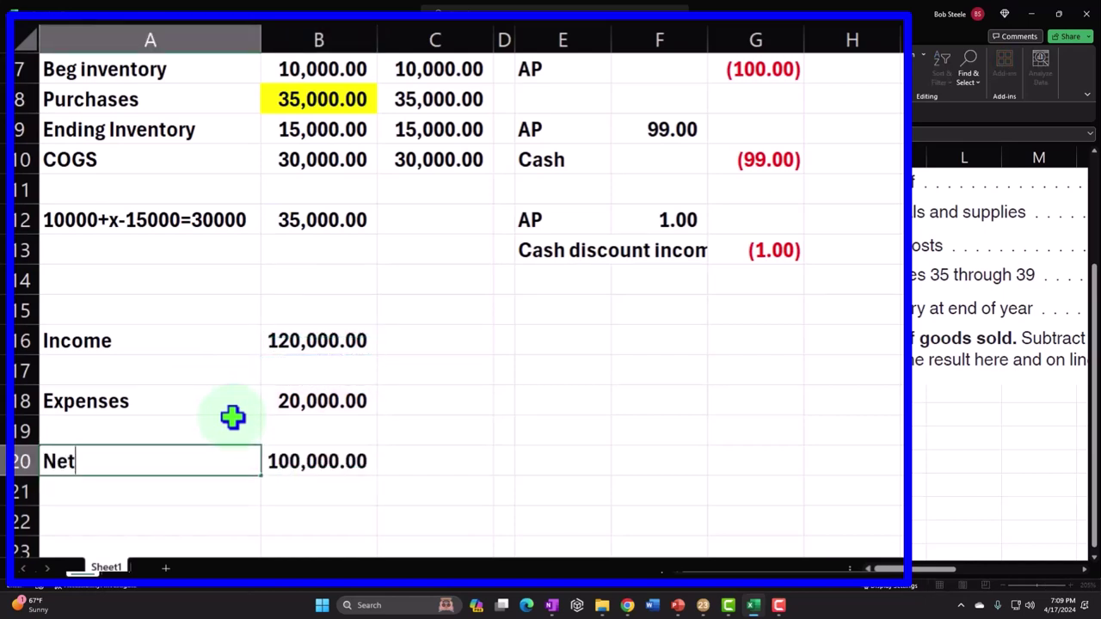
click(216, 344)
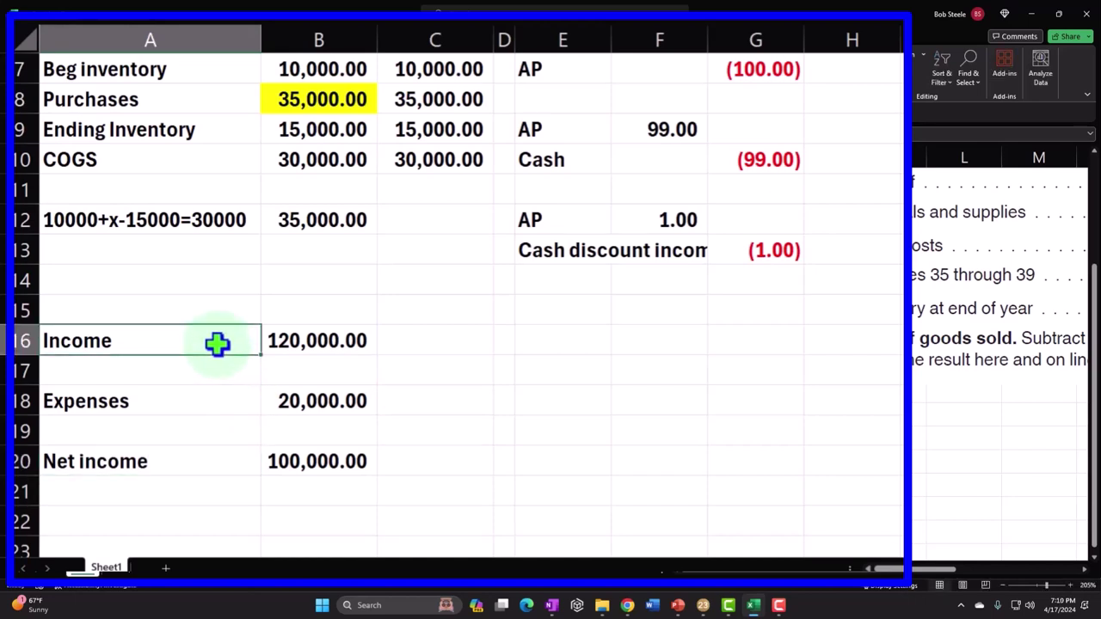
Step: Start a second income statement below by entering the heading Reveneu: in A23
scroll(217, 344, down, 1)
scroll(216, 344, down, 1)
click(105, 365)
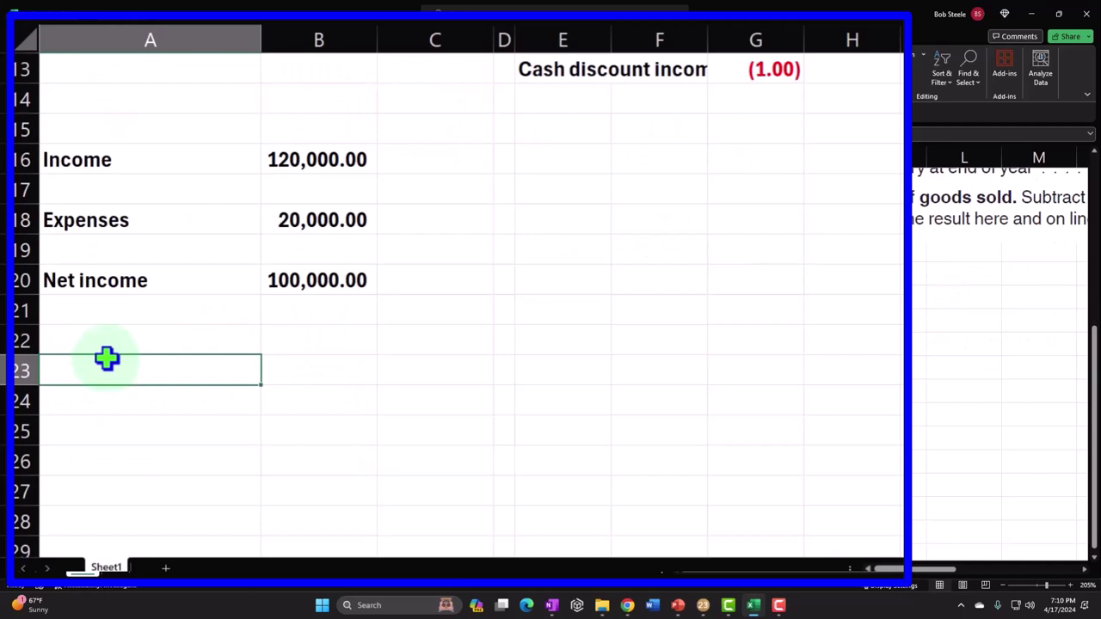
text(Revenue:)
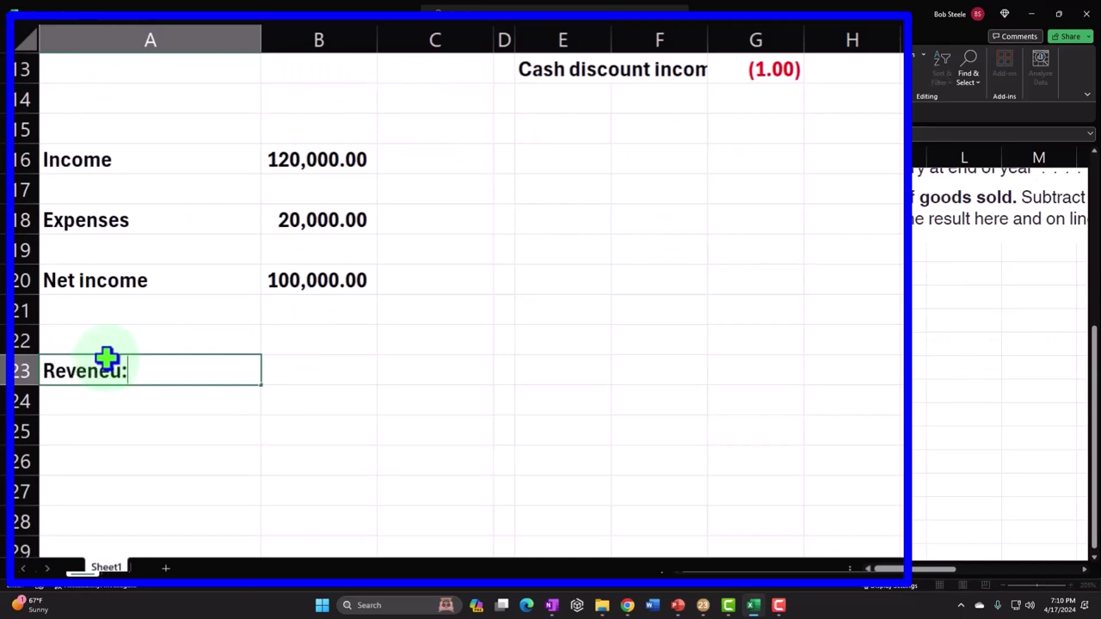
key(Return)
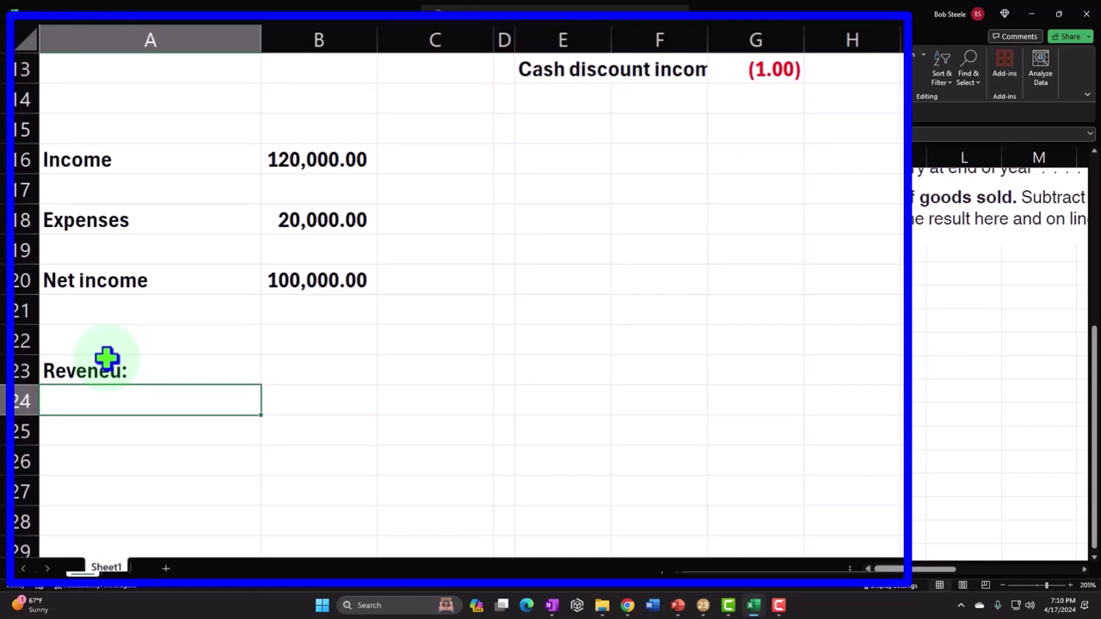
Step: Enter Sales in A24 with 125,000 in B24
text(42)
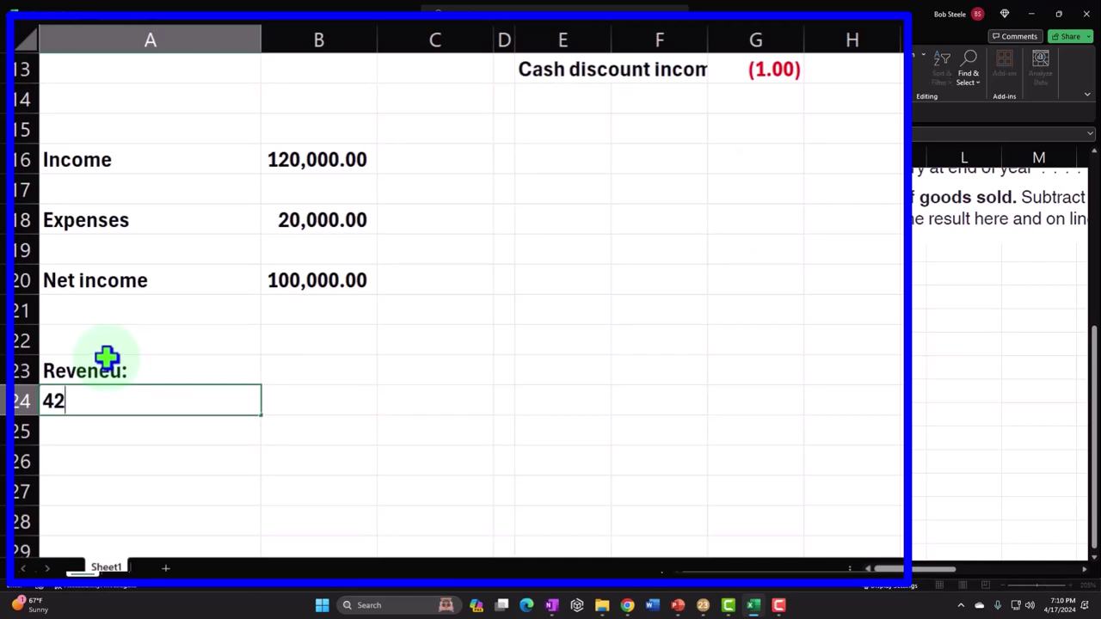
key(BackSpace)
key(BackSpace)
text(Sales)
key(Tab)
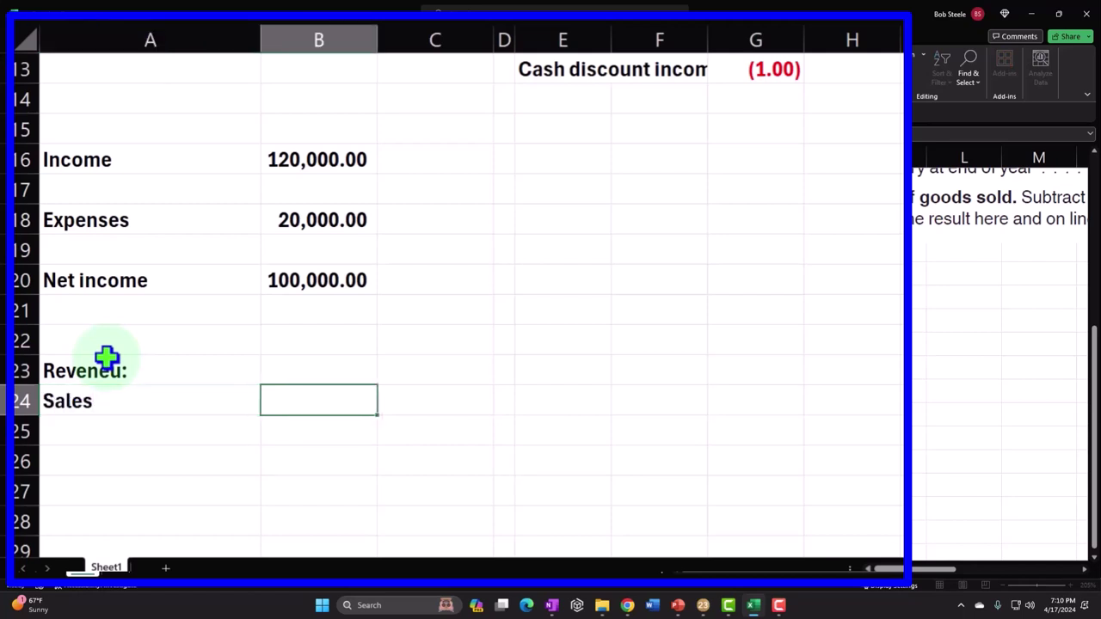
text(1)
text(25,000)
key(Return)
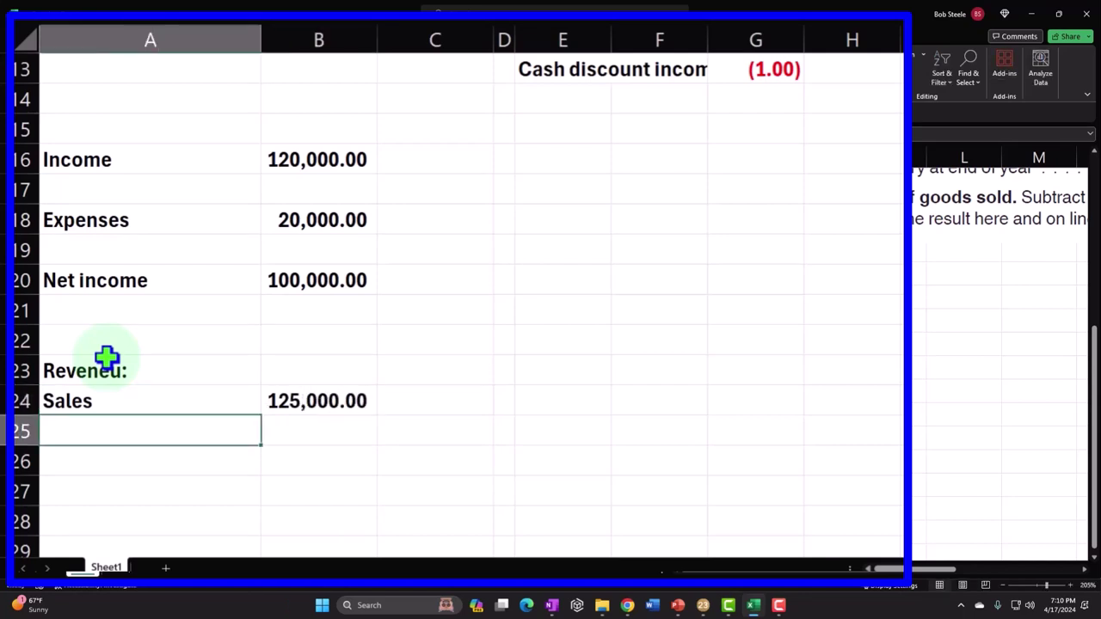
Step: Enter Returns in A25 with 5000 in B25
text(Re)
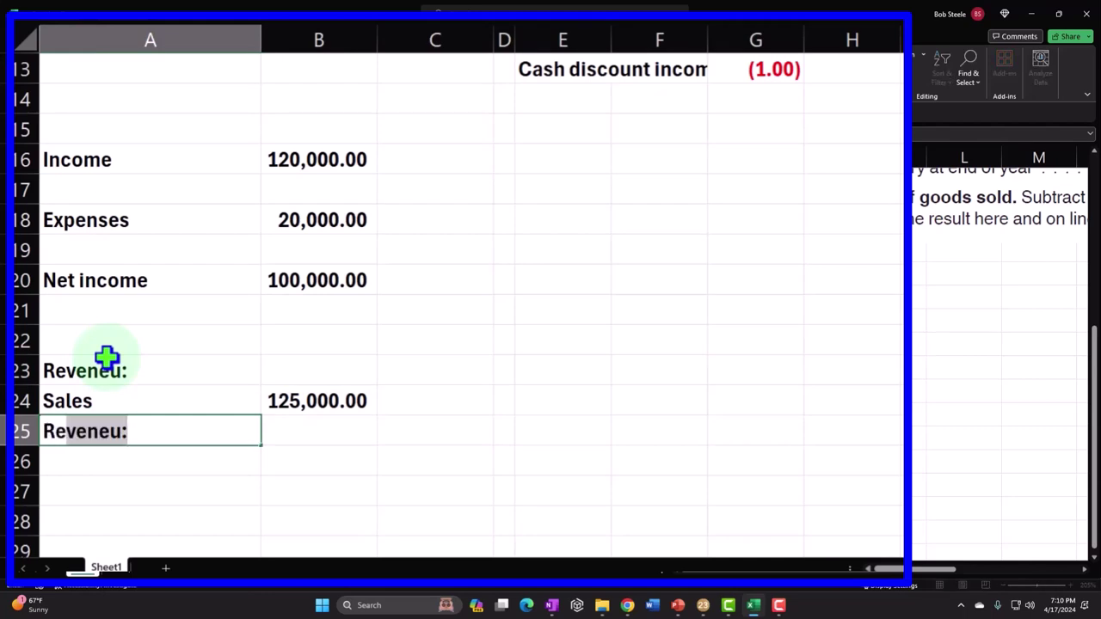
text(turns)
key(Tab)
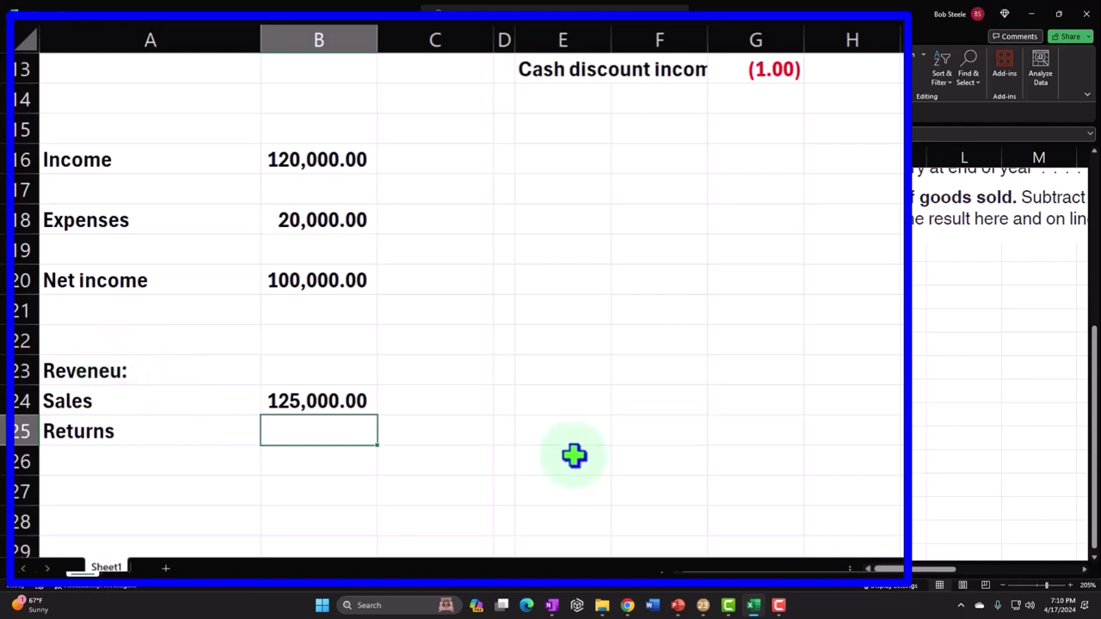
text(5000)
key(Return)
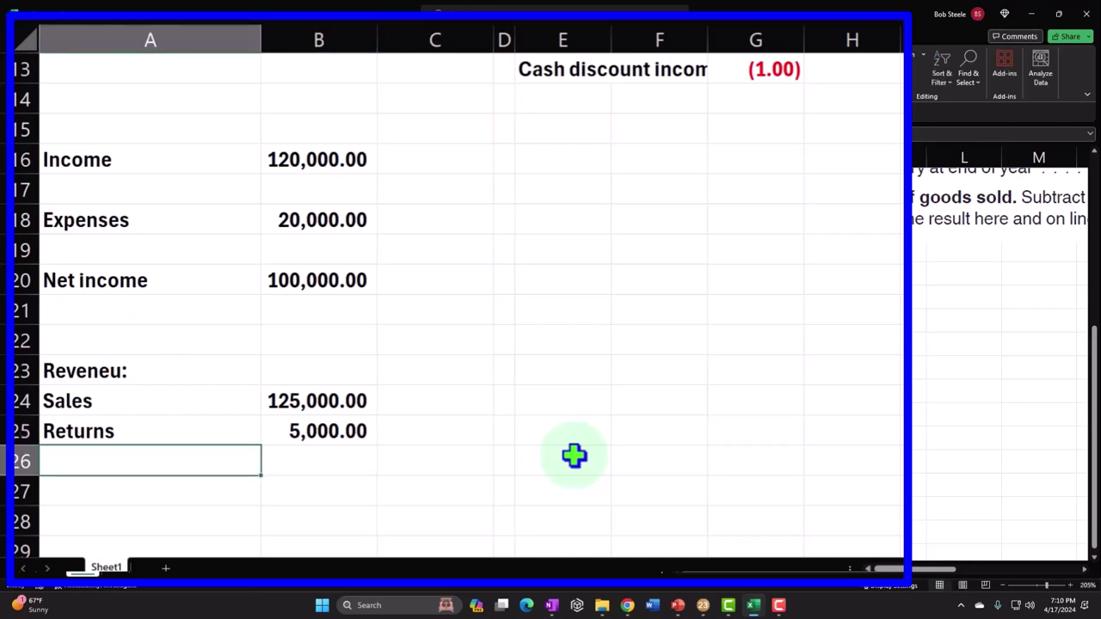
Step: Enter Net sales in A26 and calculate in C26 the sales in B24 minus the returns in B25
text(Net sals)
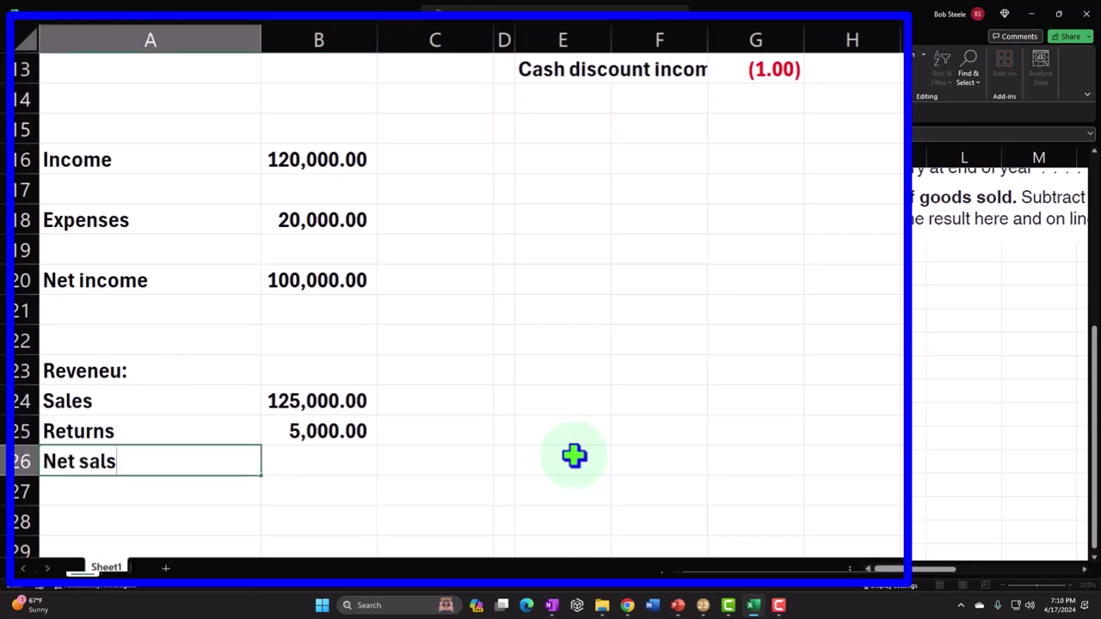
key(BackSpace)
text(es)
key(Tab)
key(Tab)
text(=)
key(Left)
key(Up)
key(Up)
text(-)
key(Left)
key(Up)
key(Return)
key(Right)
key(Right)
key(Up)
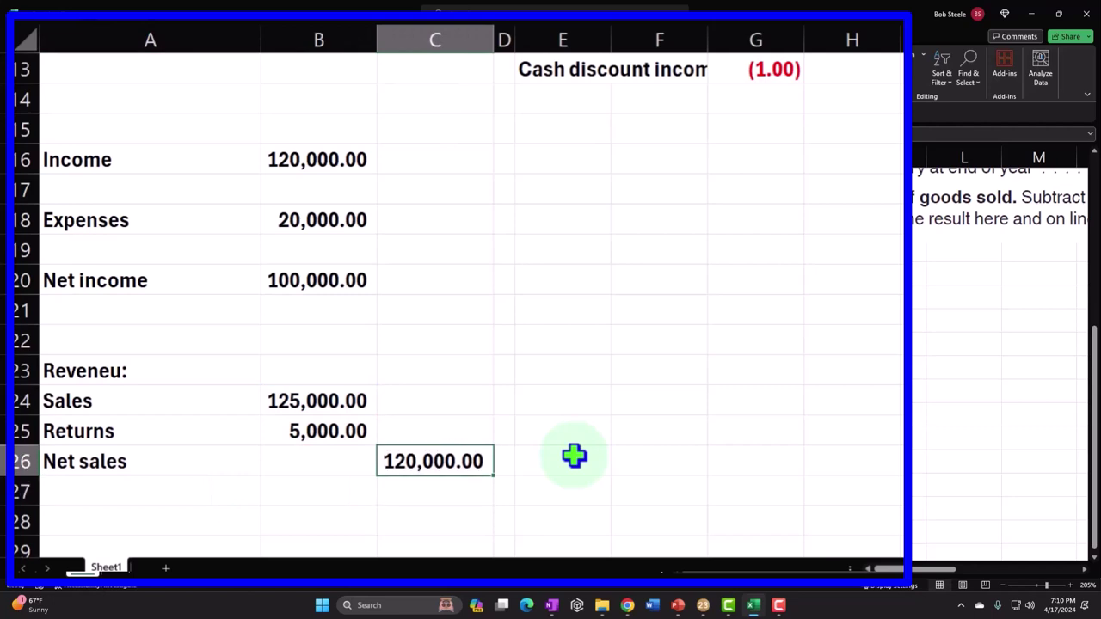
Step: Enter the label COGS in A27, below Net sales
key(Down)
key(Left)
key(Left)
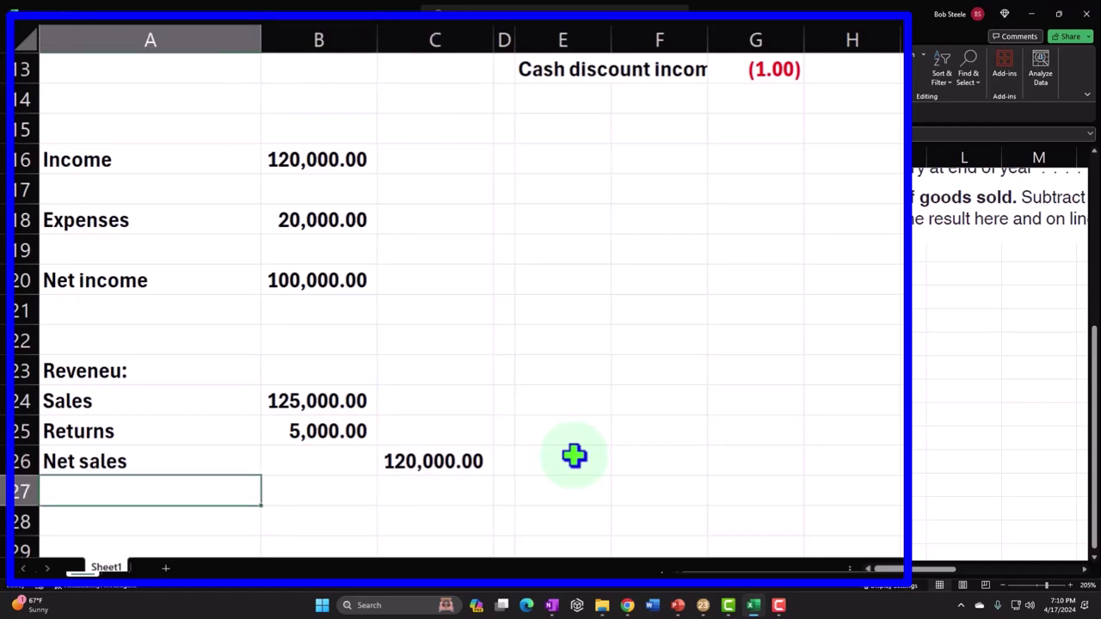
text(COA)
key(BackSpace)
text(G)
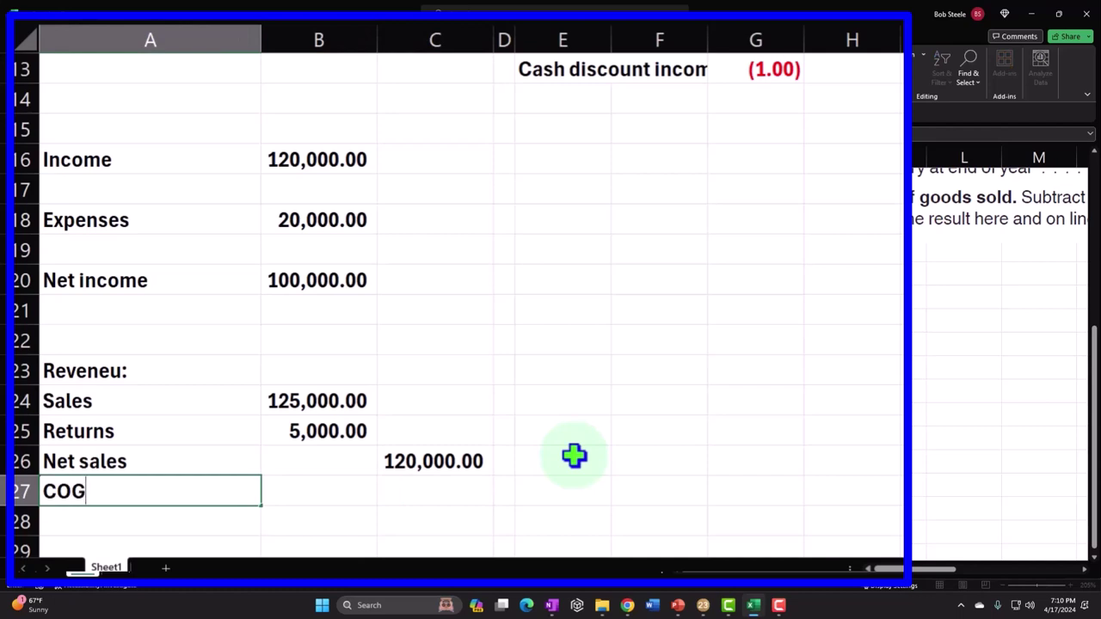
text(S)
Step: Link C27 to the cost of goods sold amount in B10
key(Right)
key(Right)
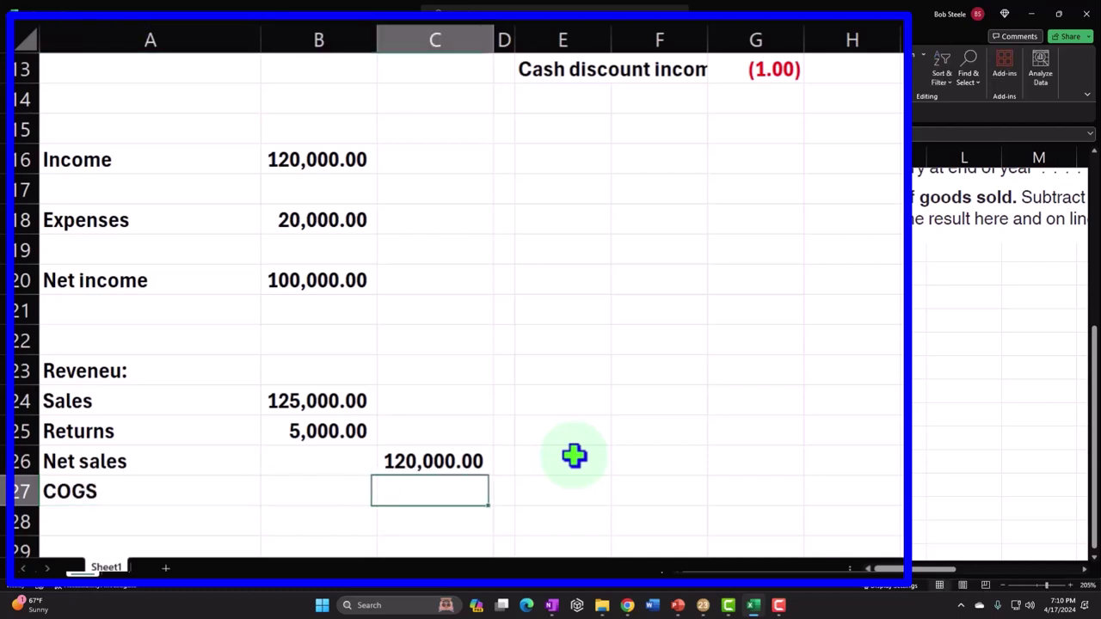
scroll(573, 456, up, 2)
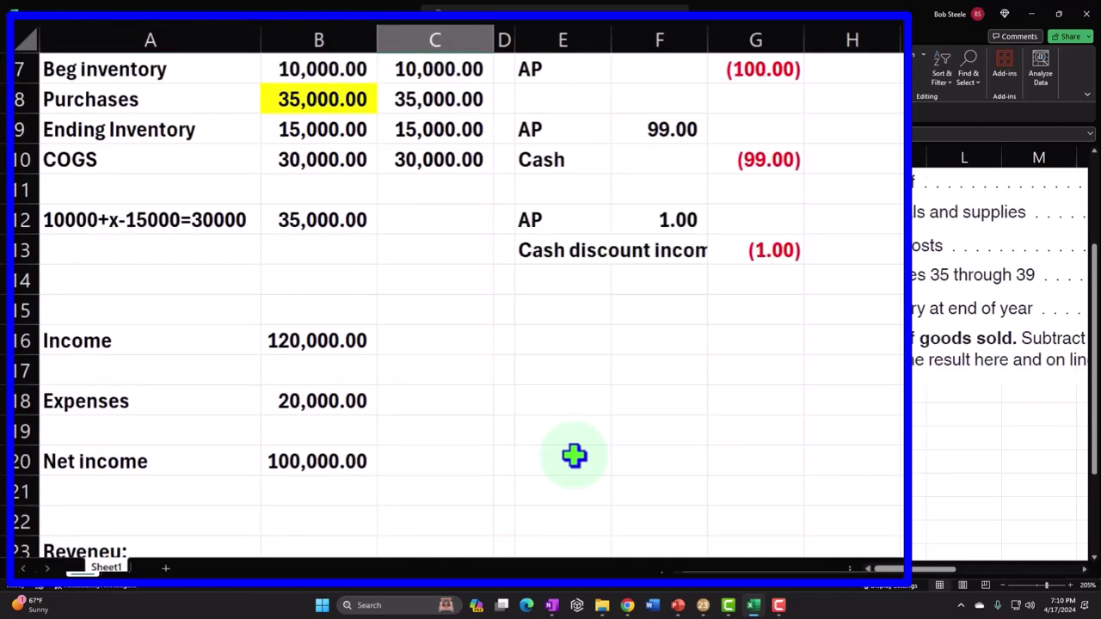
scroll(573, 456, up, 2)
scroll(574, 456, down, 4)
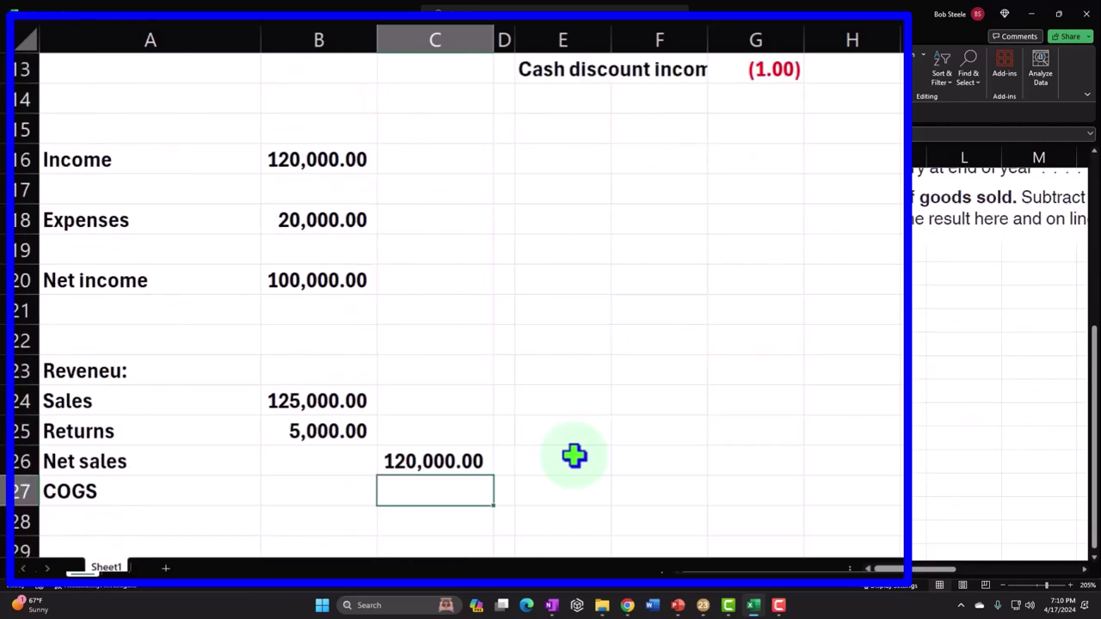
text(=)
scroll(573, 456, up, 2)
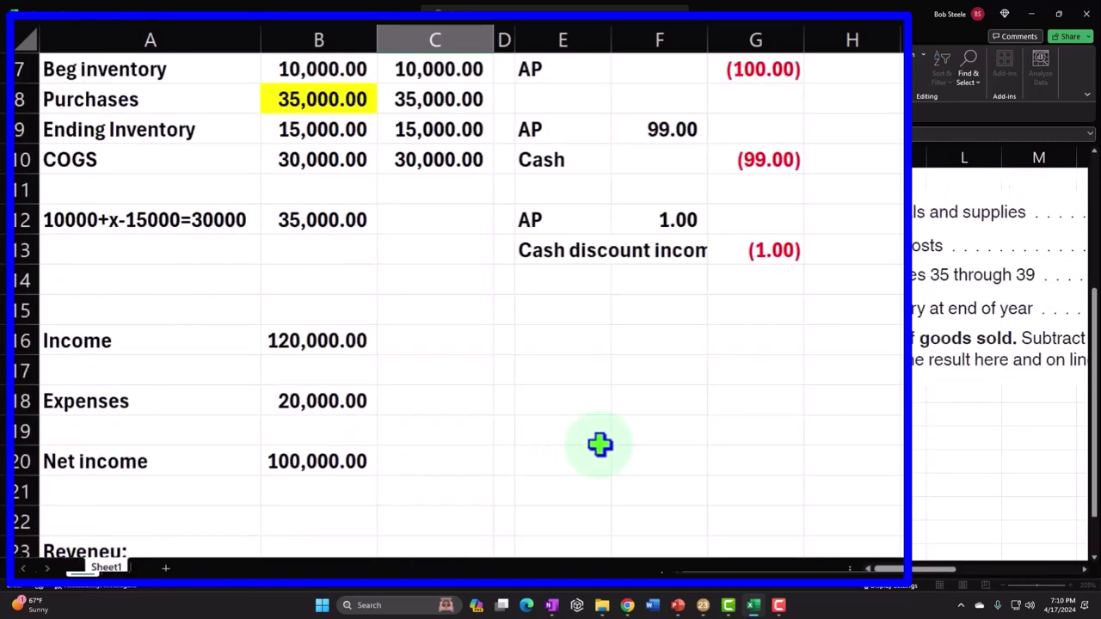
click(348, 158)
key(Return)
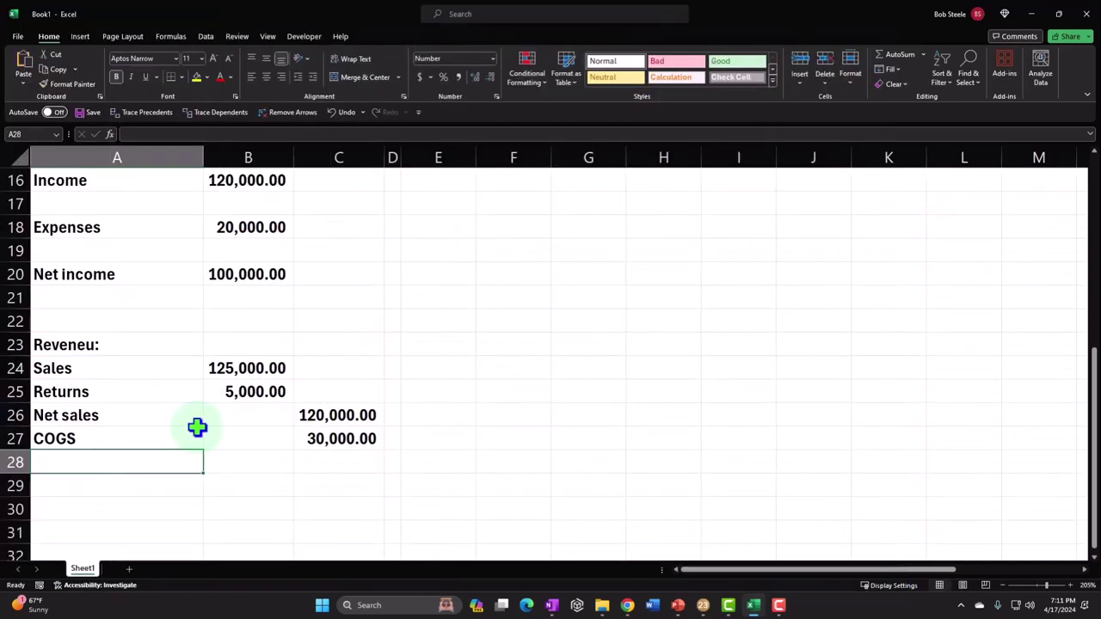
Step: Enter Gros profit in A28 and calculate it in C28 with =C26-C27
text(Gros profit)
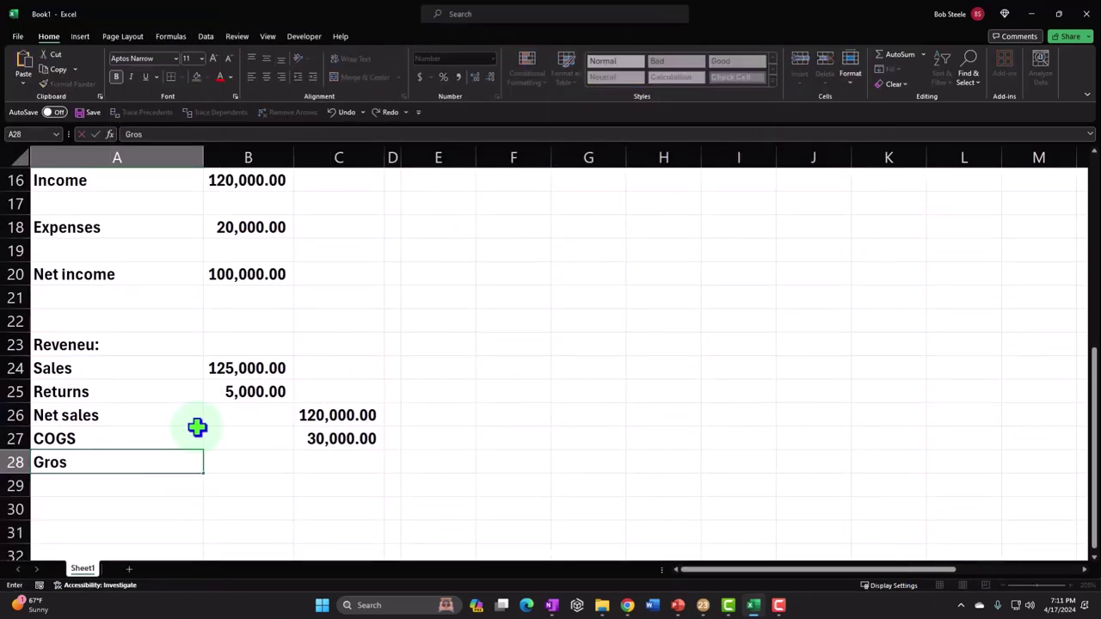
key(Tab)
key(Tab)
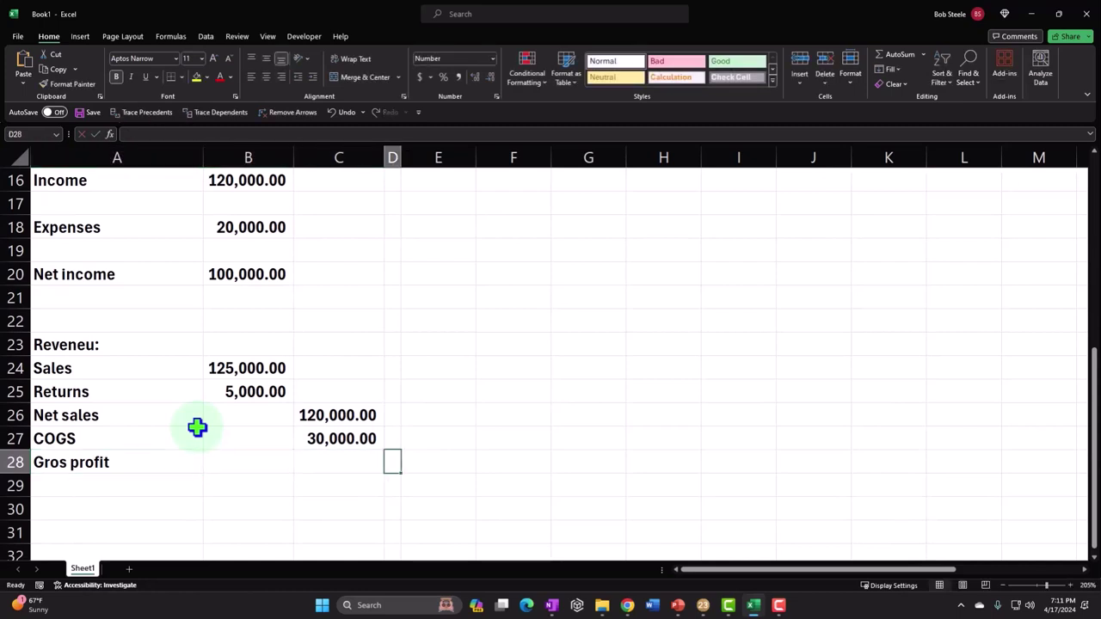
text(=C26-C27)
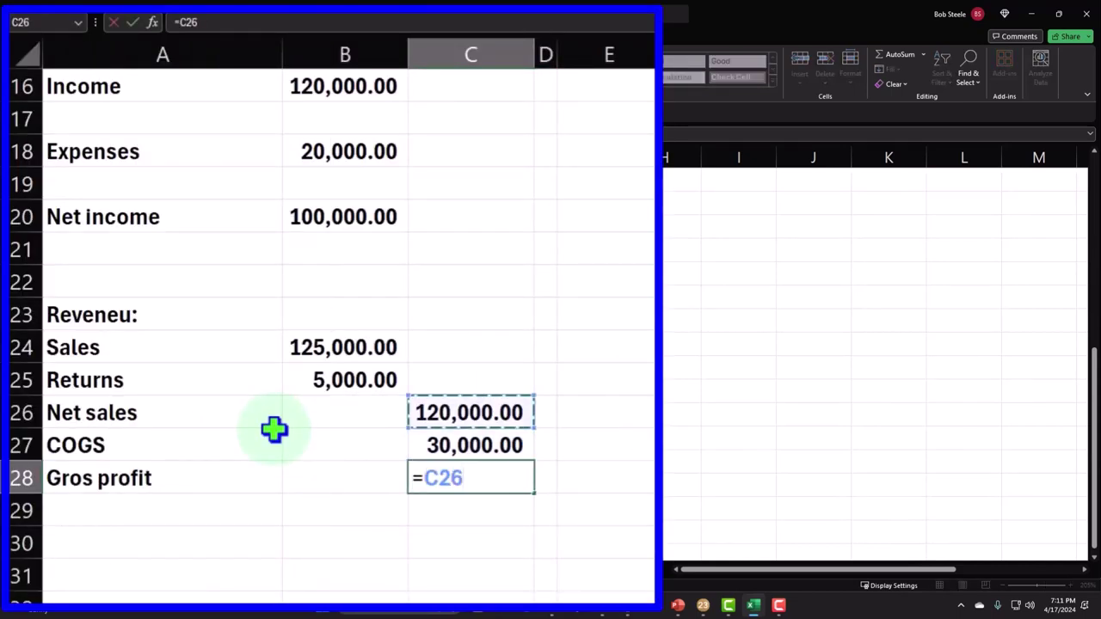
key(Return)
Step: Enter Expenses in A29 with 10000 in C29
key(Down)
key(Left)
key(Left)
key(Up)
text(Expenses)
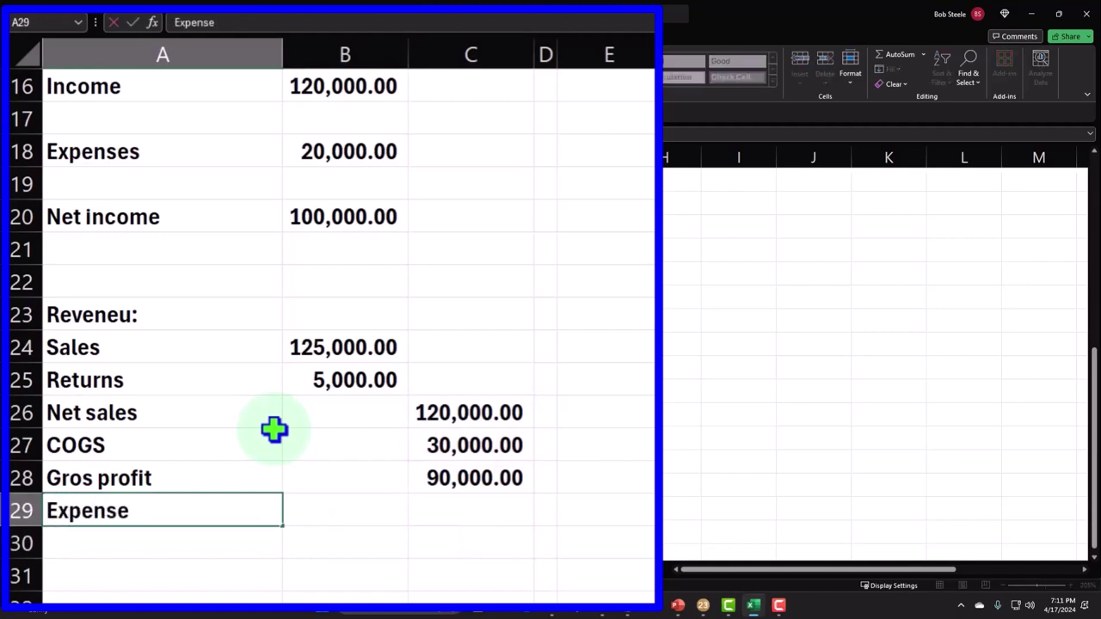
key(Tab)
key(Tab)
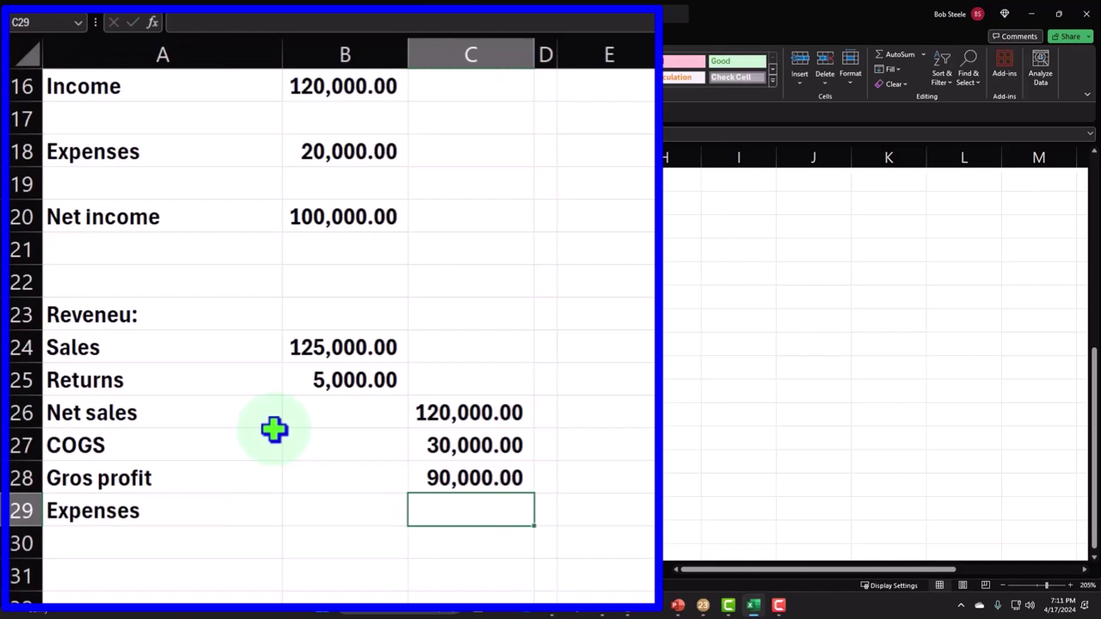
text(10000)
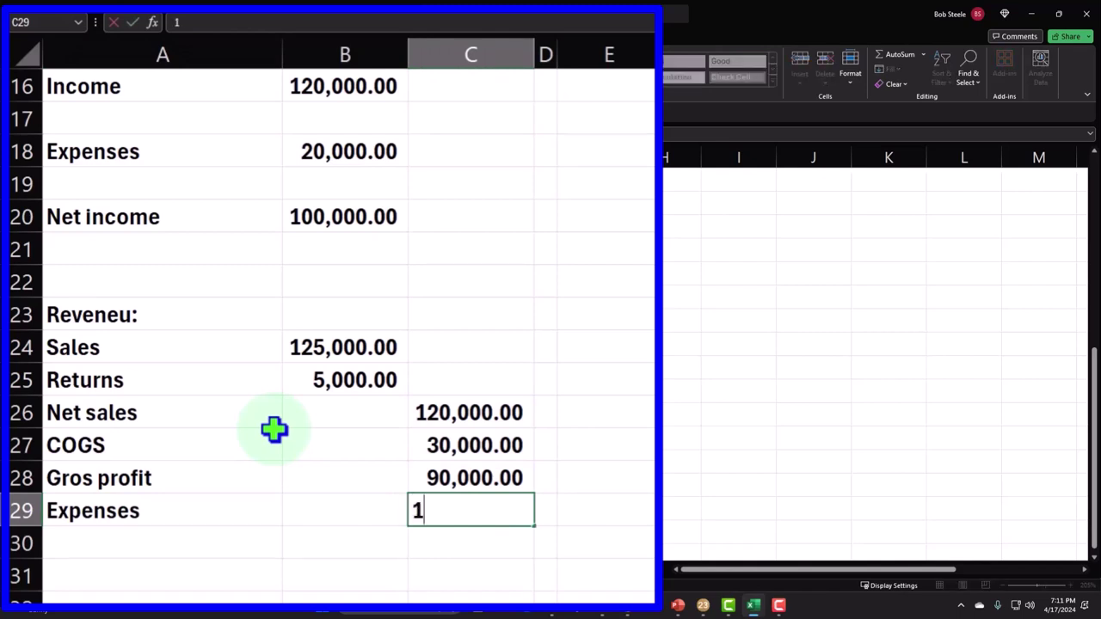
key(Return)
Step: Enter the label Nets income in A30, below Expenses
text(zN)
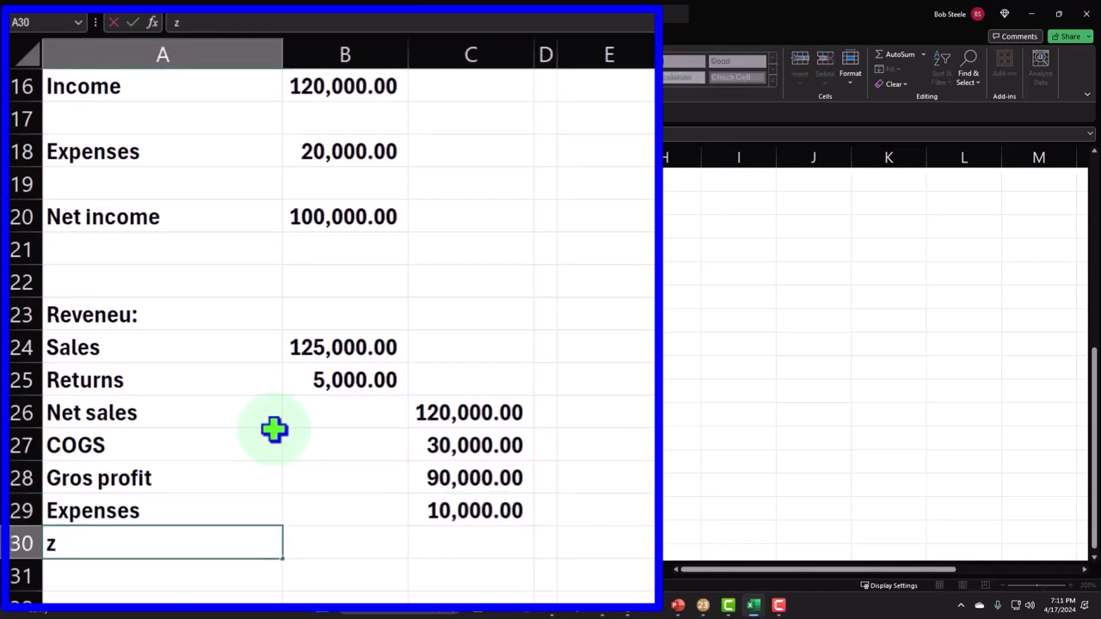
key(BackSpace)
key(BackSpace)
text(Nets icom)
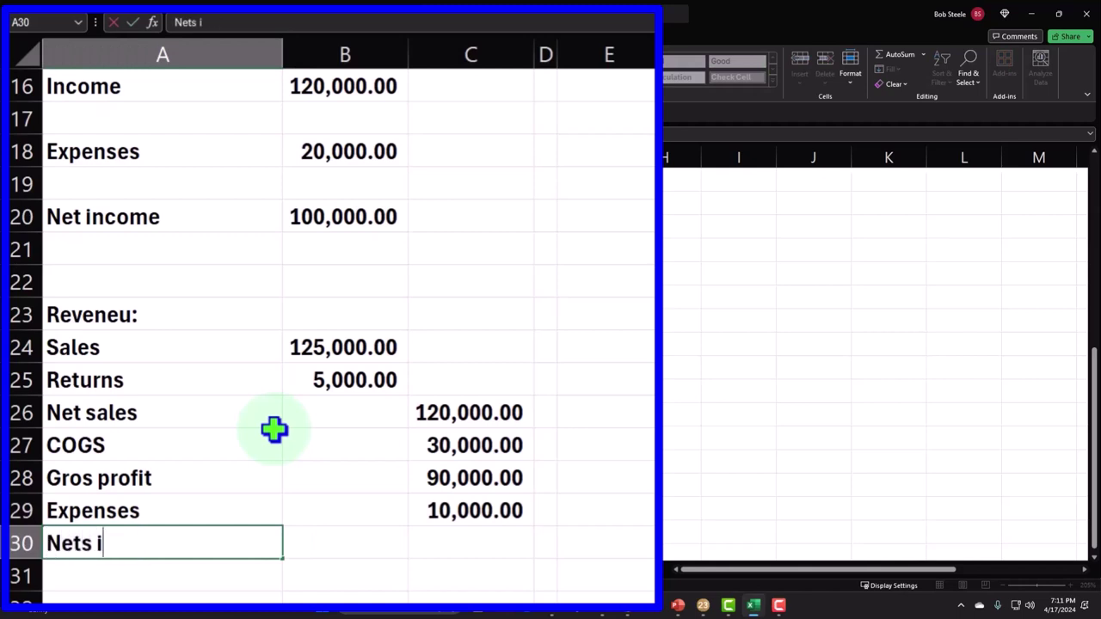
key(BackSpace)
key(BackSpace)
key(BackSpace)
text(ncome)
Step: Calculate in C30 the gross profit in C28 minus the expenses in C29
key(Tab)
key(Tab)
text(=)
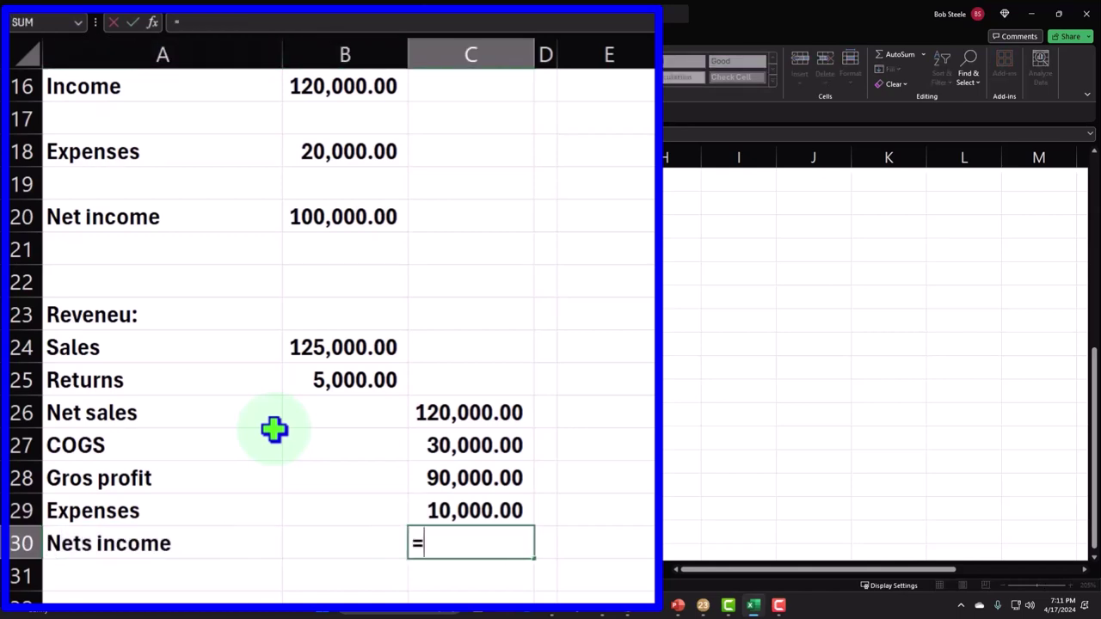
key(Up)
key(Up)
text(-+)
key(BackSpace)
key(Up)
key(Return)
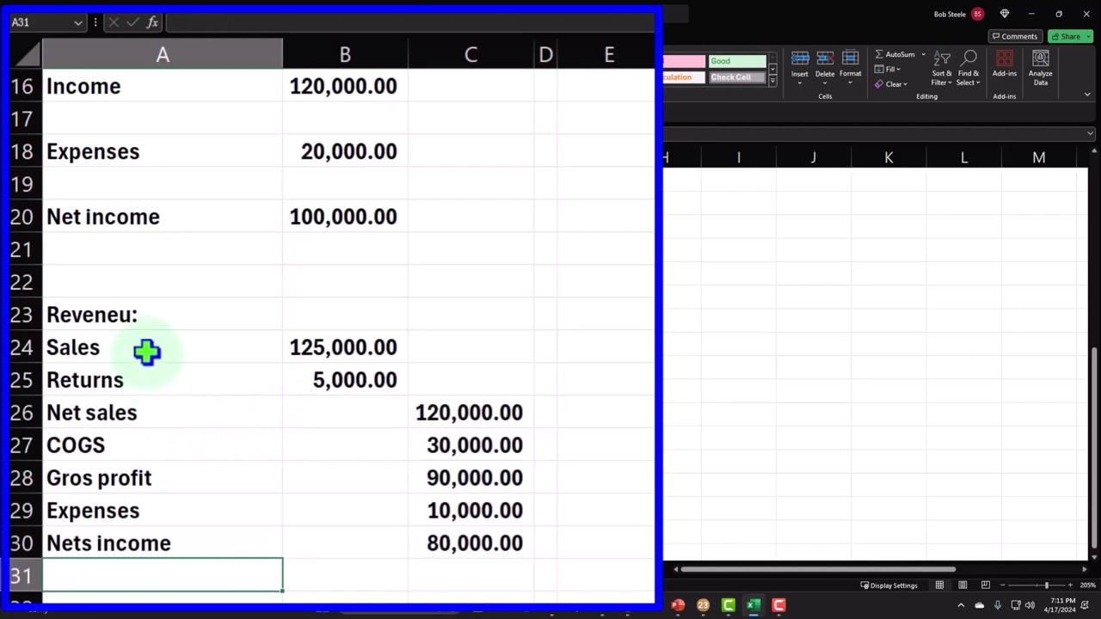
Step: Review the net sales, net income, returns and gross profit lines and the COGS amount in C27
click(140, 413)
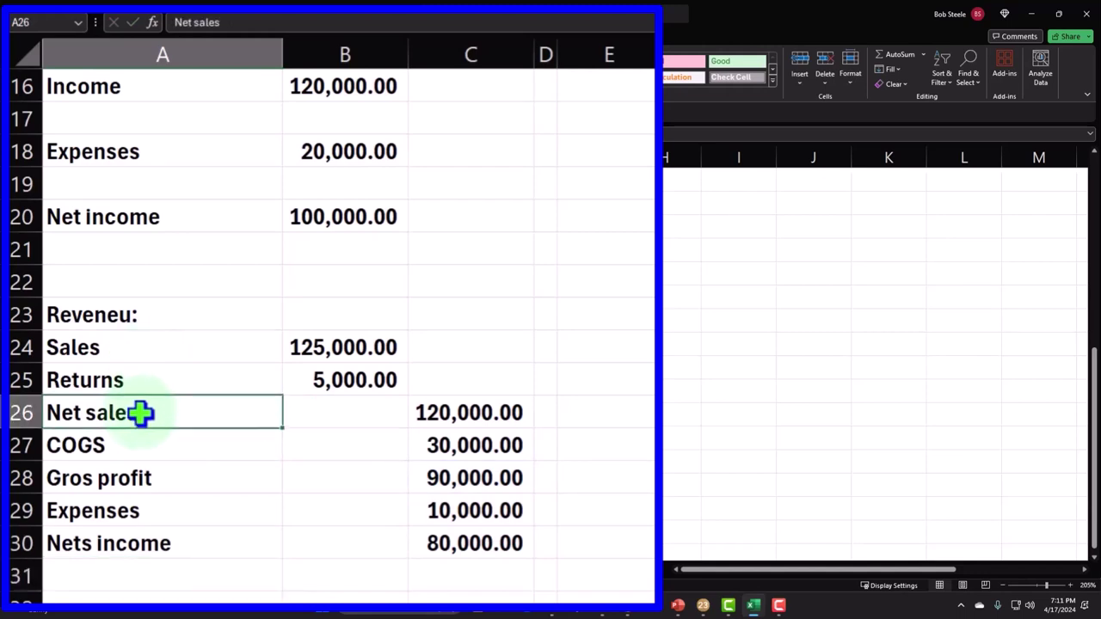
click(167, 542)
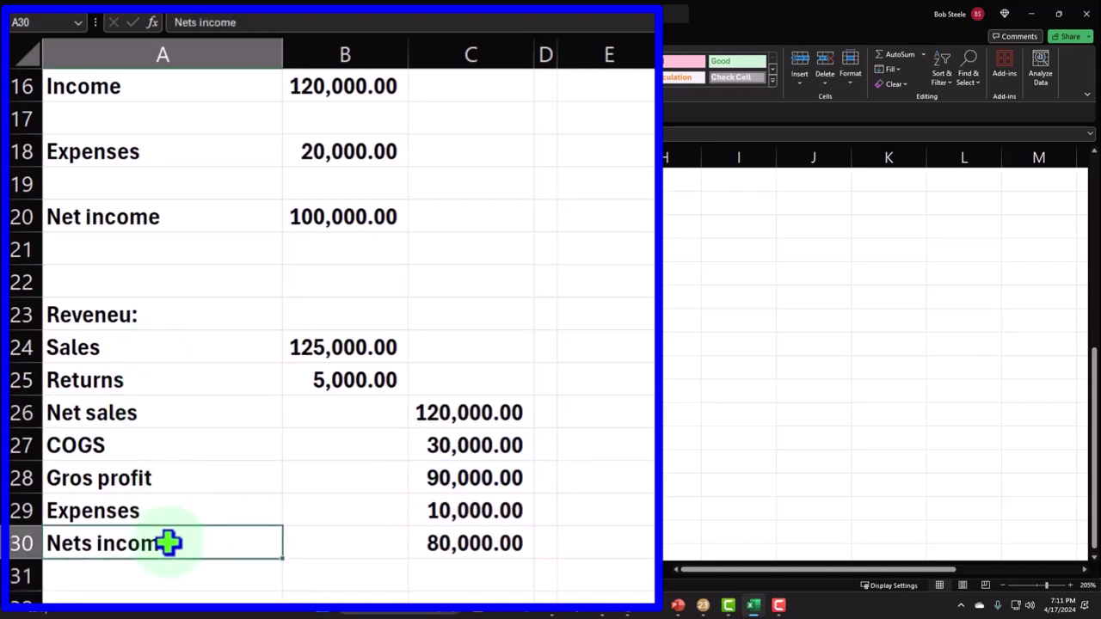
click(270, 384)
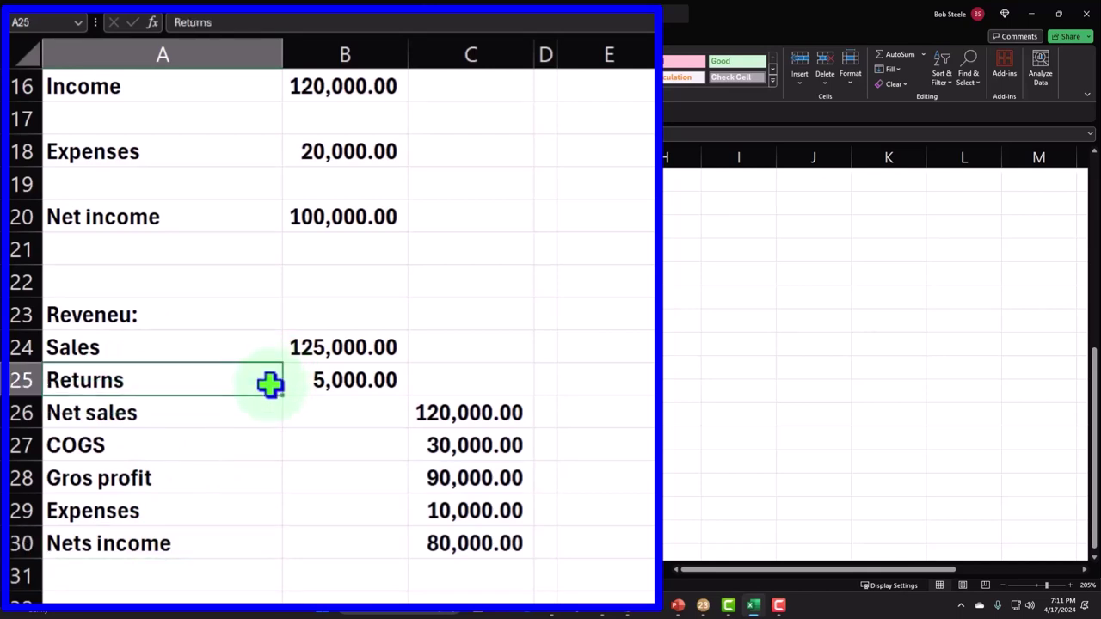
click(203, 484)
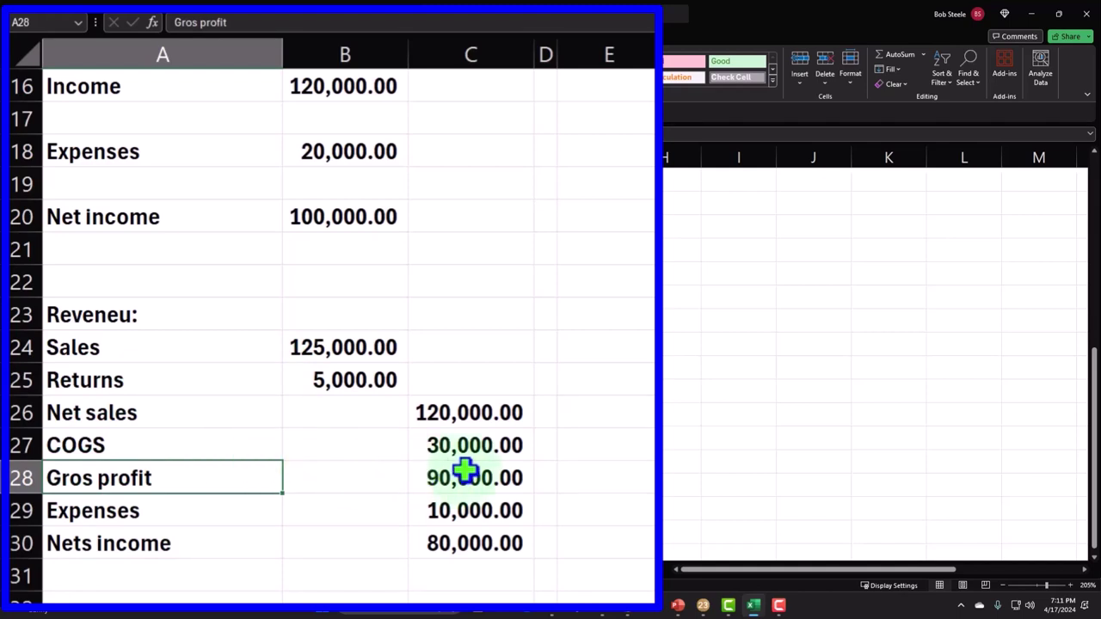
click(433, 444)
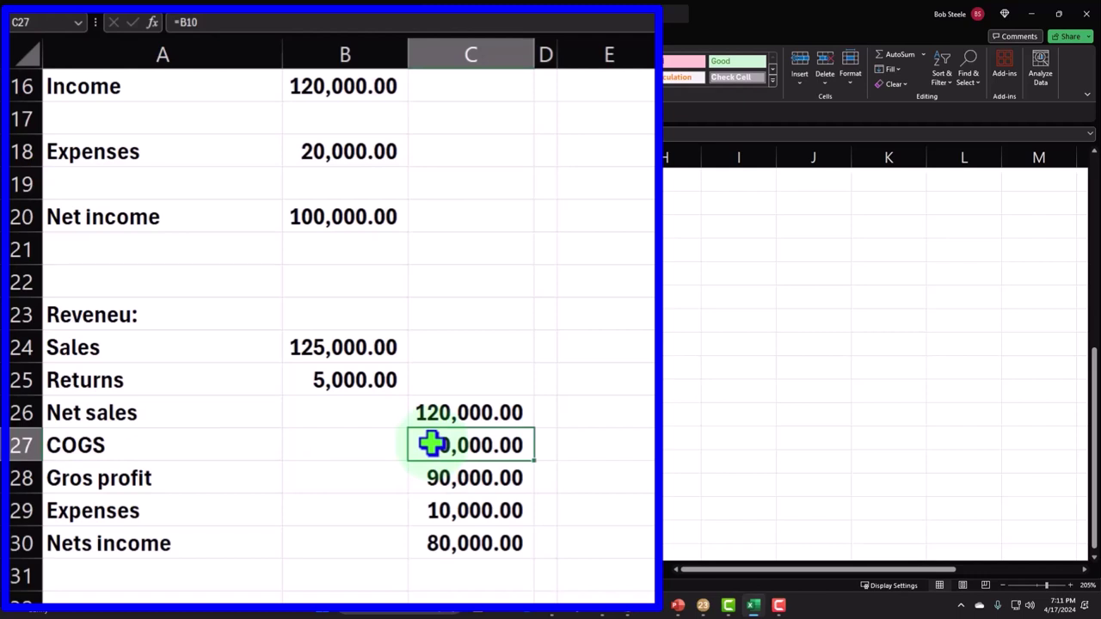
Step: Review the sales, returns, COGS and gross profit amounts in the multi-step income statement
click(388, 352)
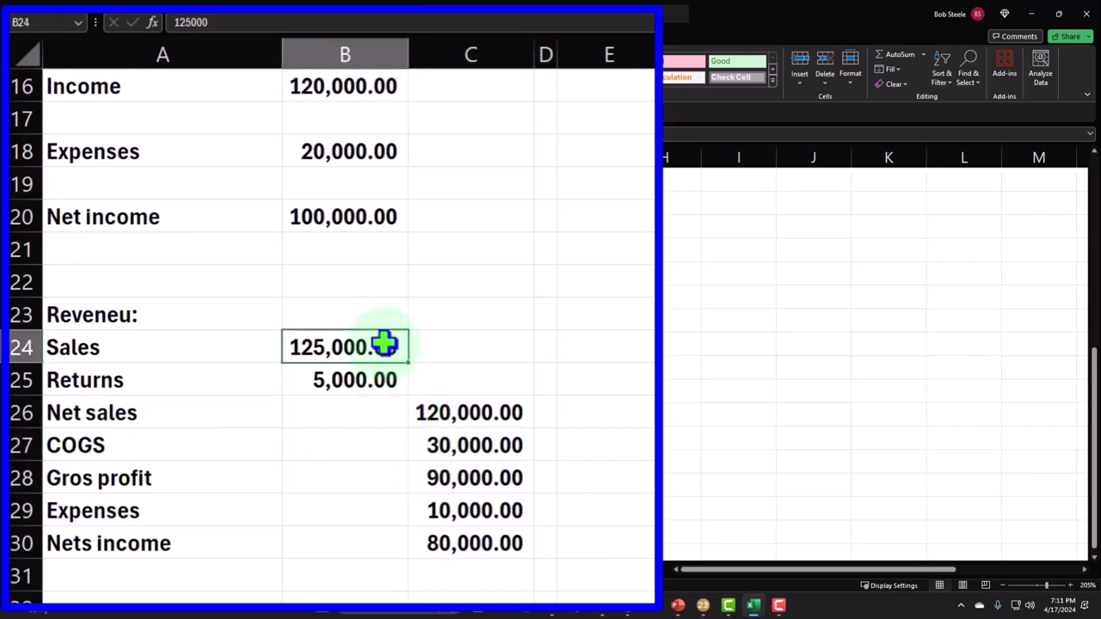
click(369, 384)
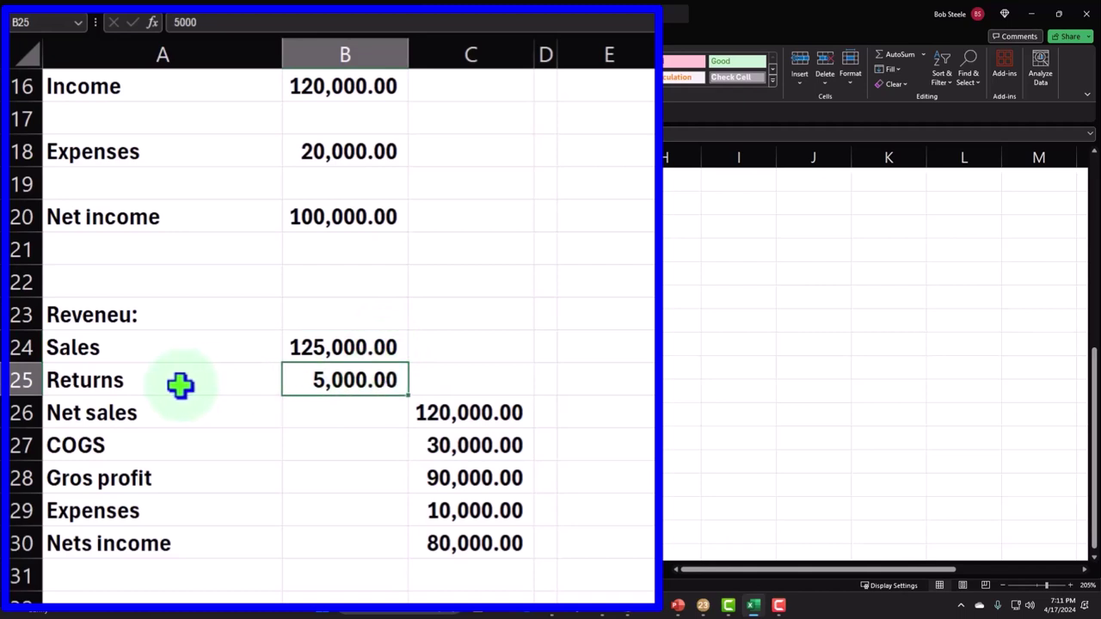
click(416, 443)
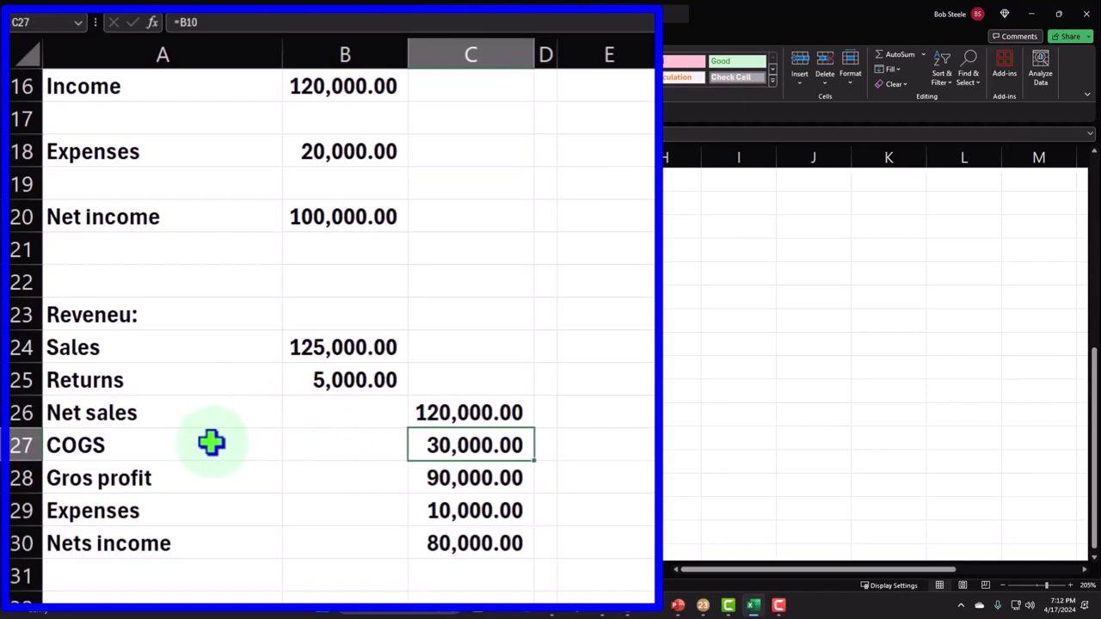
click(416, 477)
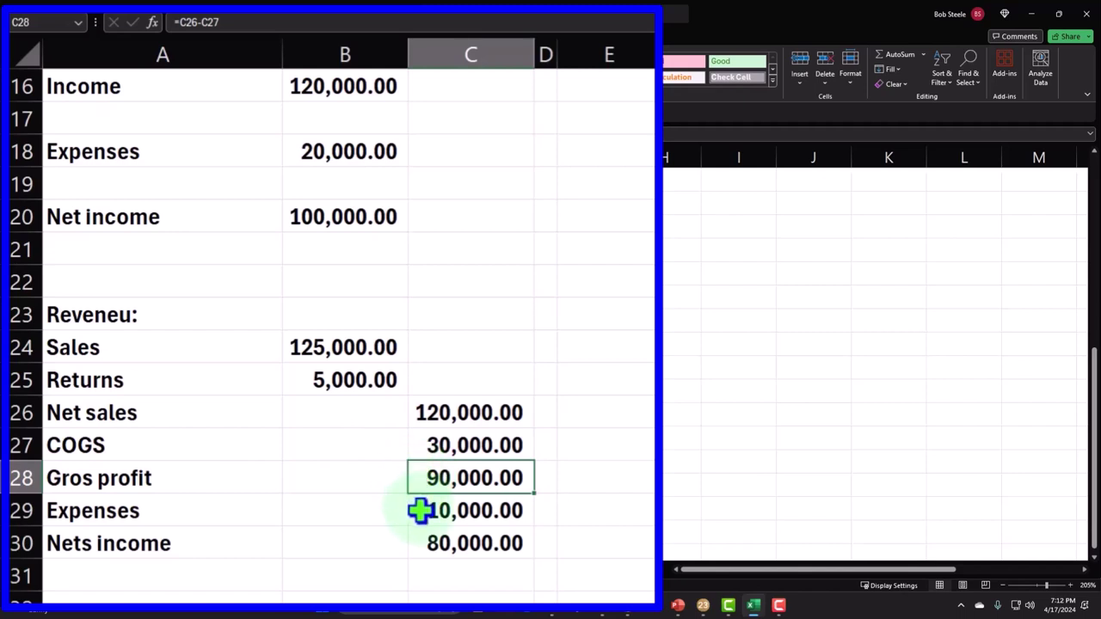
Step: Correct the label in A30 to Net income
double_click(91, 543)
key(BackSpace)
key(Return)
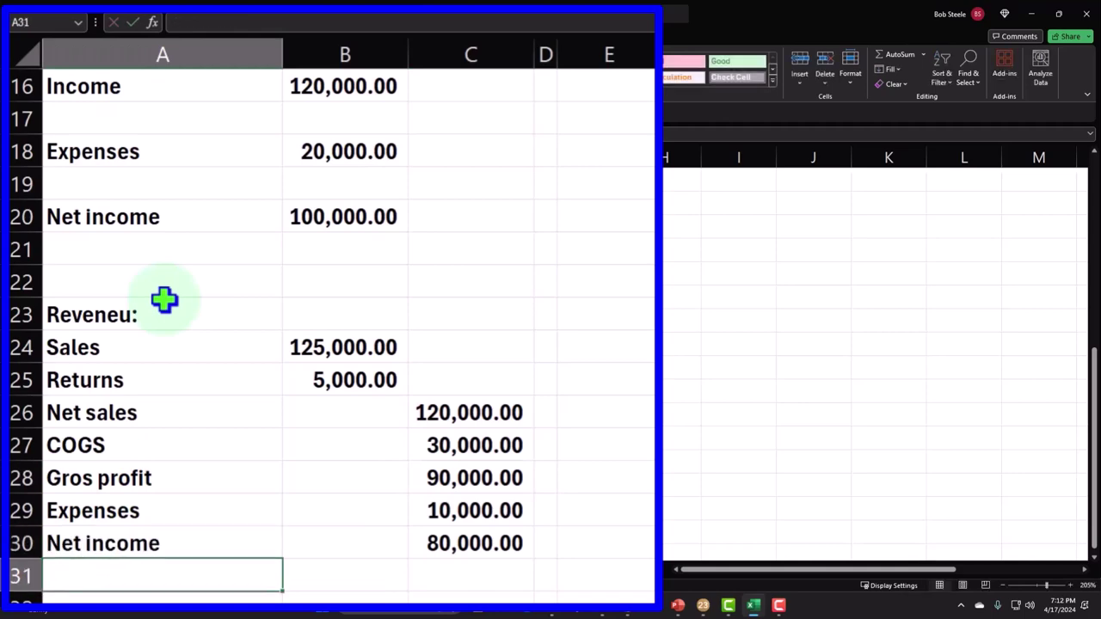
Step: Compare the COGS amount in C27 with the cost of goods sold calculations in the sheet's first rows
click(458, 444)
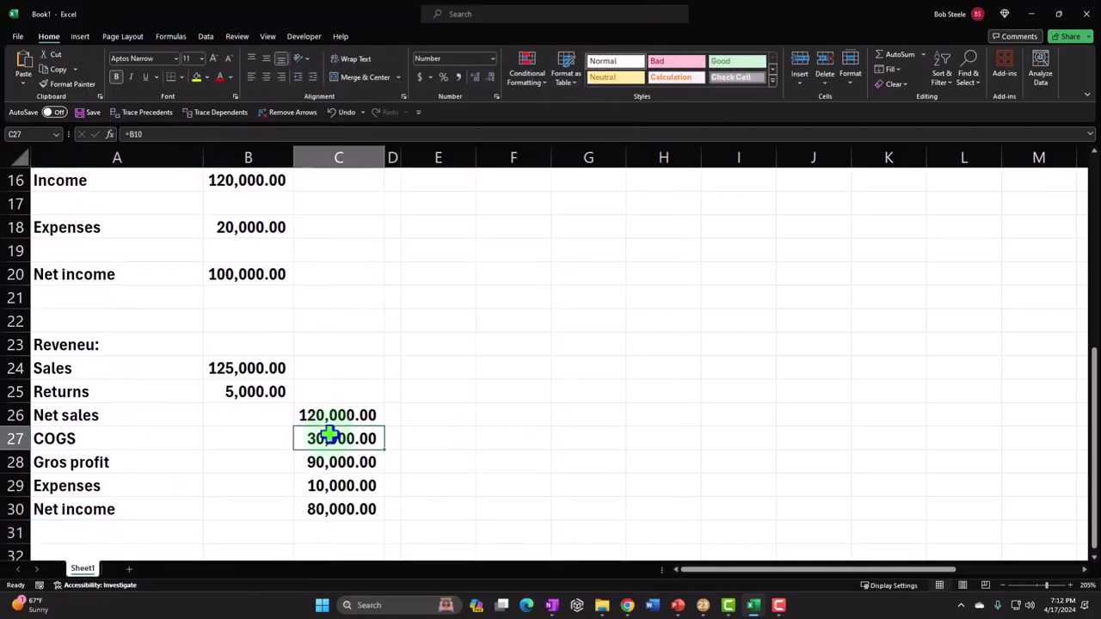
scroll(329, 436, up, 5)
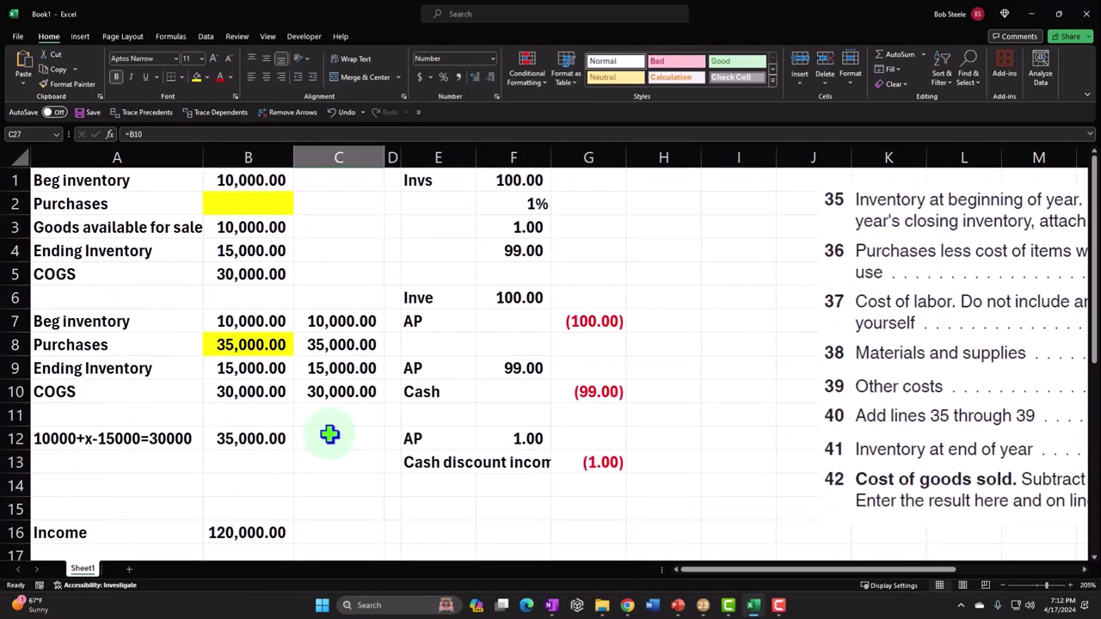
scroll(330, 434, down, 4)
scroll(329, 434, down, 2)
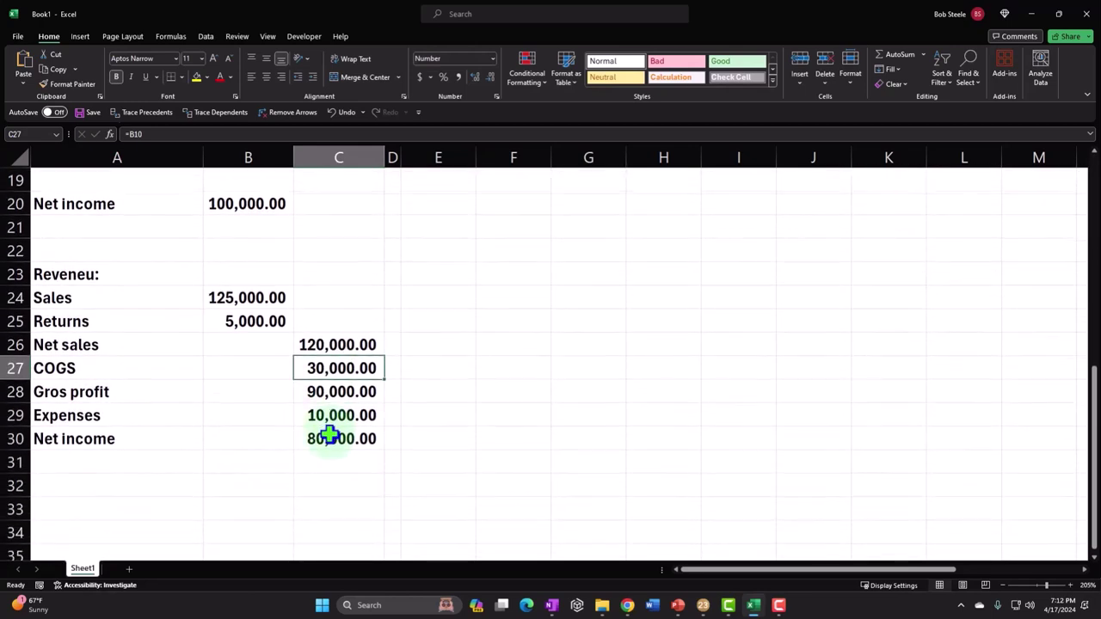
Step: Start a sales journal entry with Cash in E23 and a debit of 100 in F23
click(453, 277)
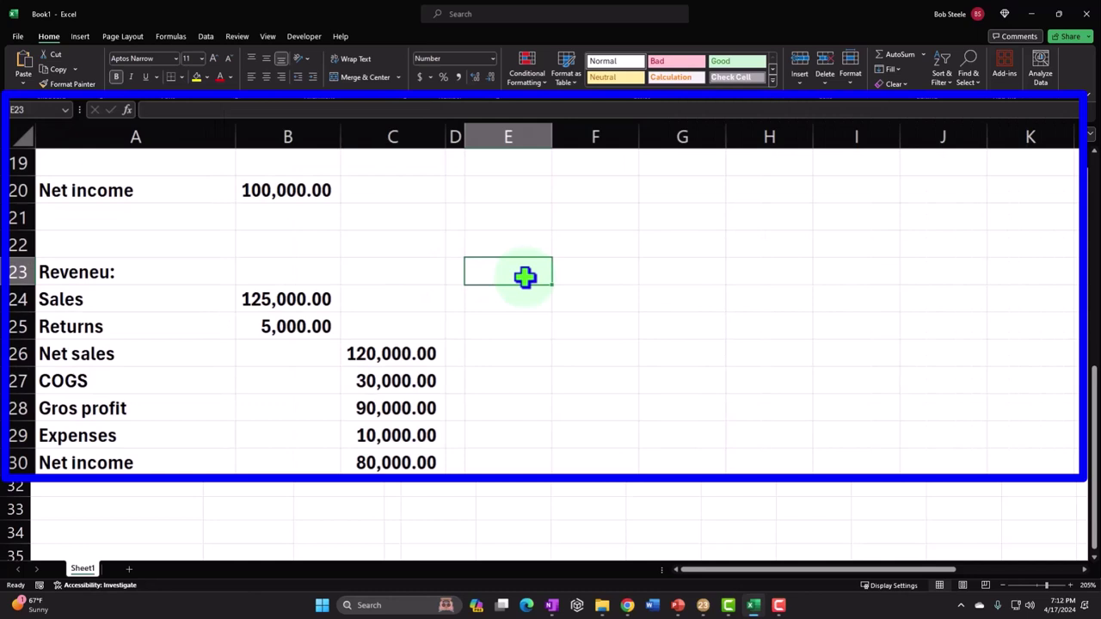
text(Cah)
key(BackSpace)
text(sh)
key(Tab)
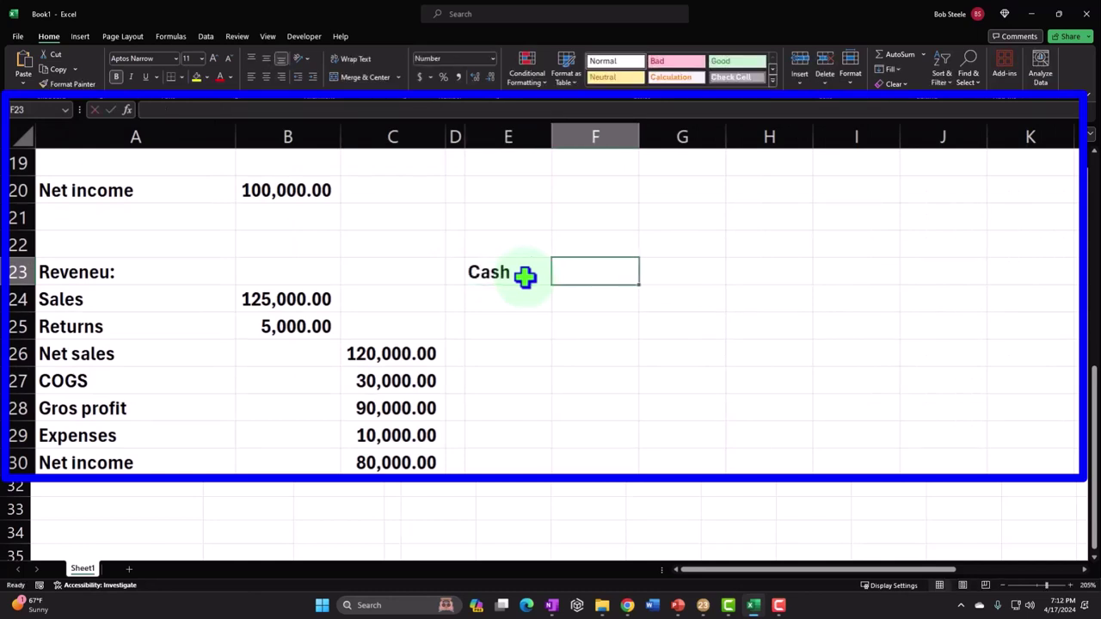
text(100)
key(Return)
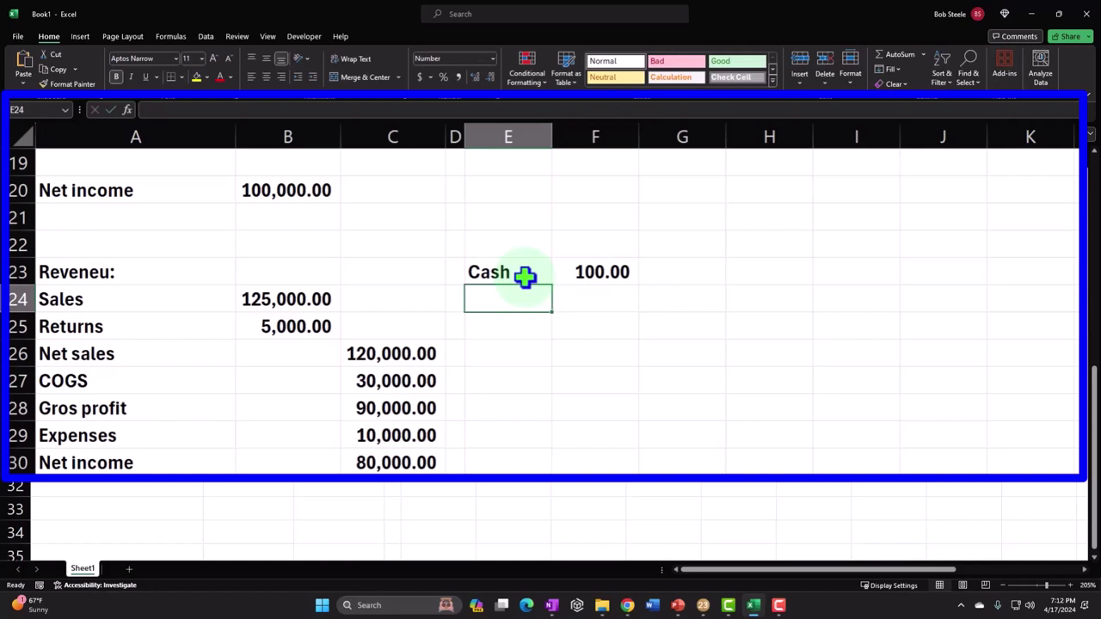
Step: Enter Sales in E24 and credit it in G24 with the negative of the cash amount in F23
text(Sales)
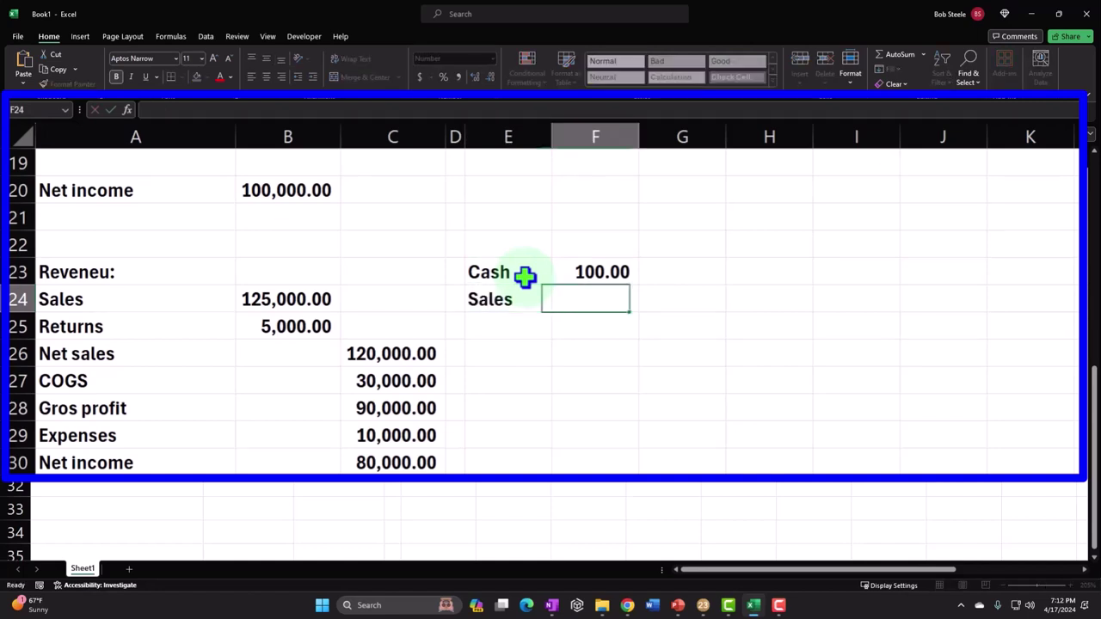
key(Tab)
key(Tab)
text(-)
key(Up)
key(Left)
key(Return)
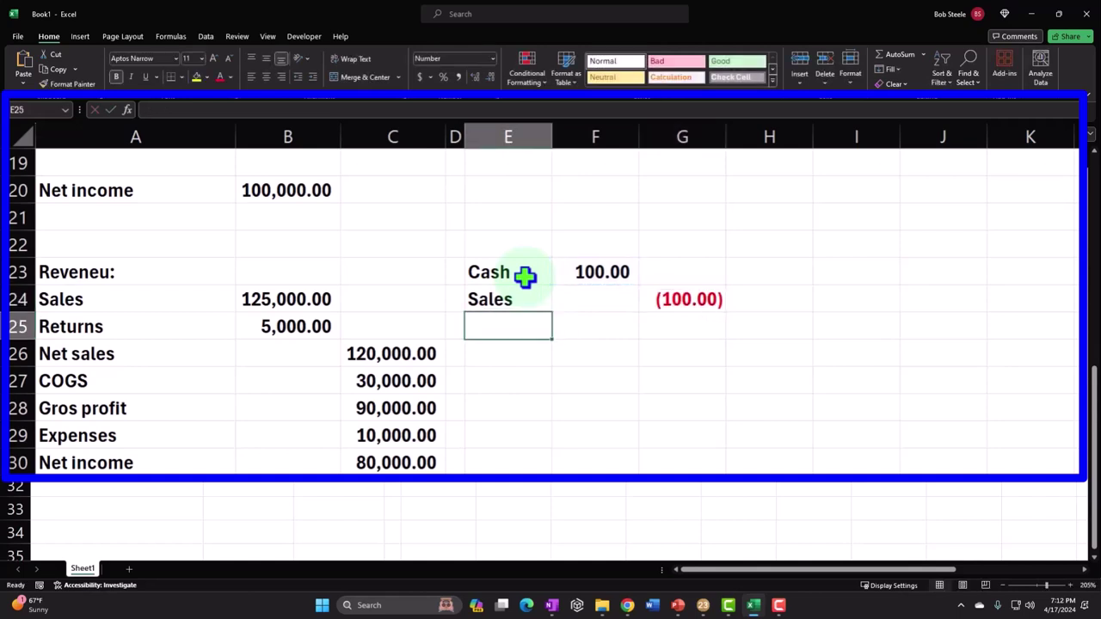
Step: Enter COGS in E26, one blank row below the sales entry, with a debit of 75 in F26
key(Return)
text(COS)
key(BackSpace)
text(GS)
key(Tab)
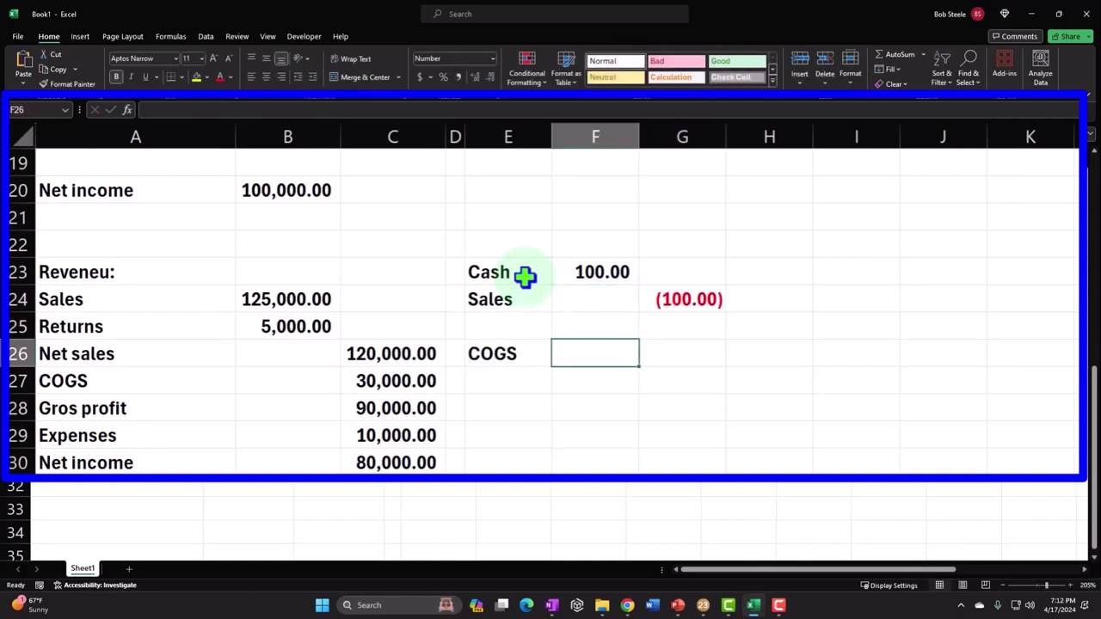
text(75)
key(Tab)
Step: Enter Inventory in E27 and credit it in G27 with the negative of the COGS amount in F26
key(Down)
key(Left)
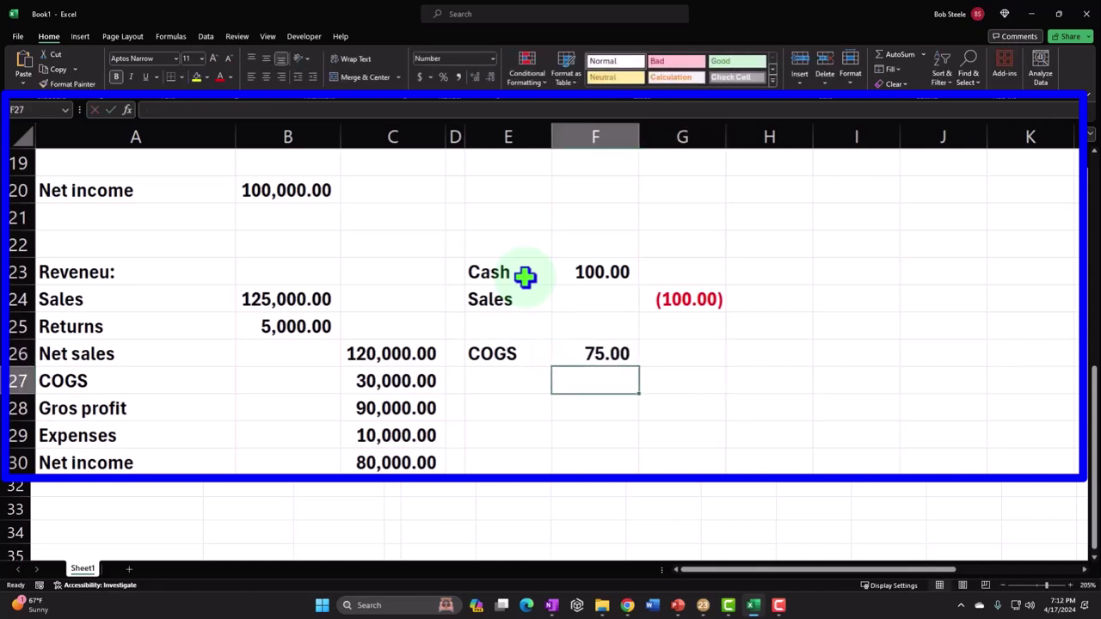
key(Left)
text(Ine)
key(BackSpace)
text(vent)
key(BackSpace)
text(tory)
key(Right)
key(Tab)
text(-)
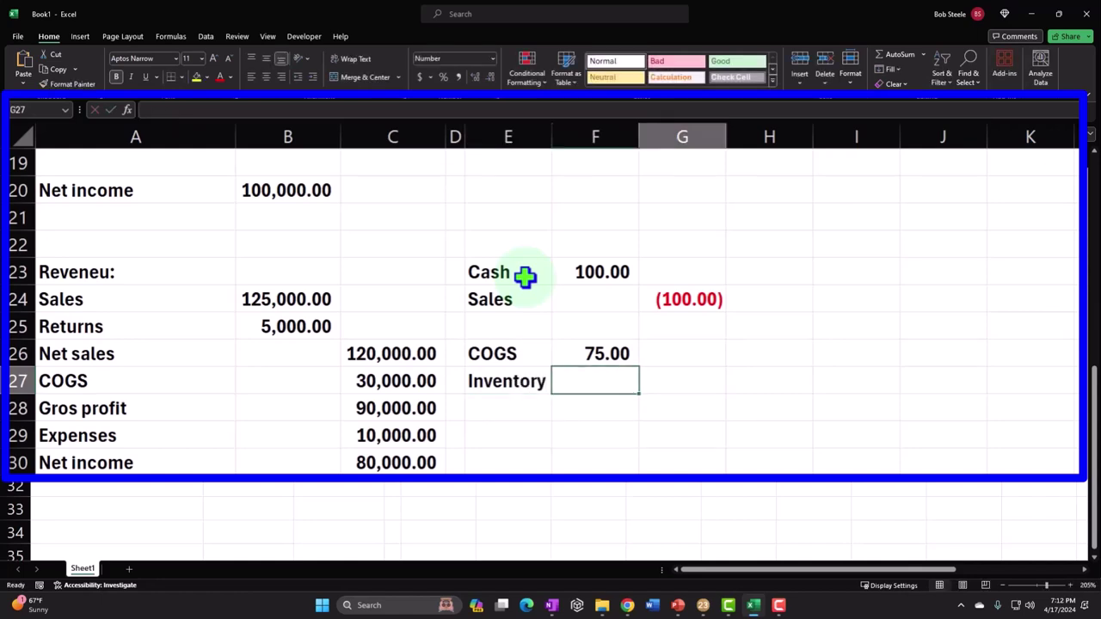
key(Left)
key(Up)
key(Return)
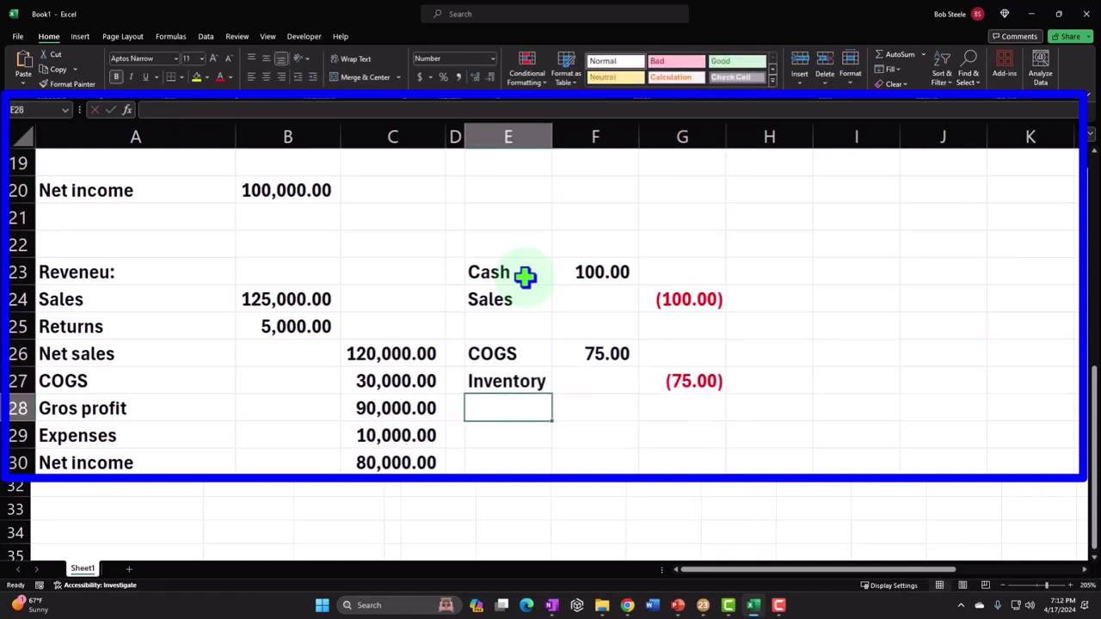
Step: Check the combined total of the sales credit in G24 and the COGS debit in F26, and select I23
click(693, 298)
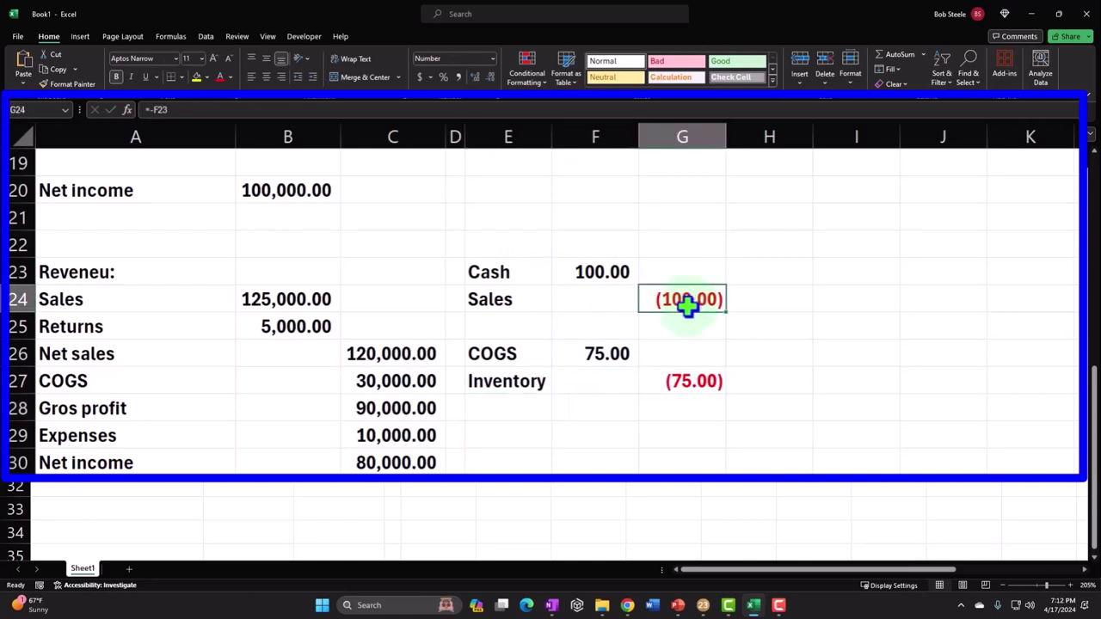
ctrl+click(628, 353)
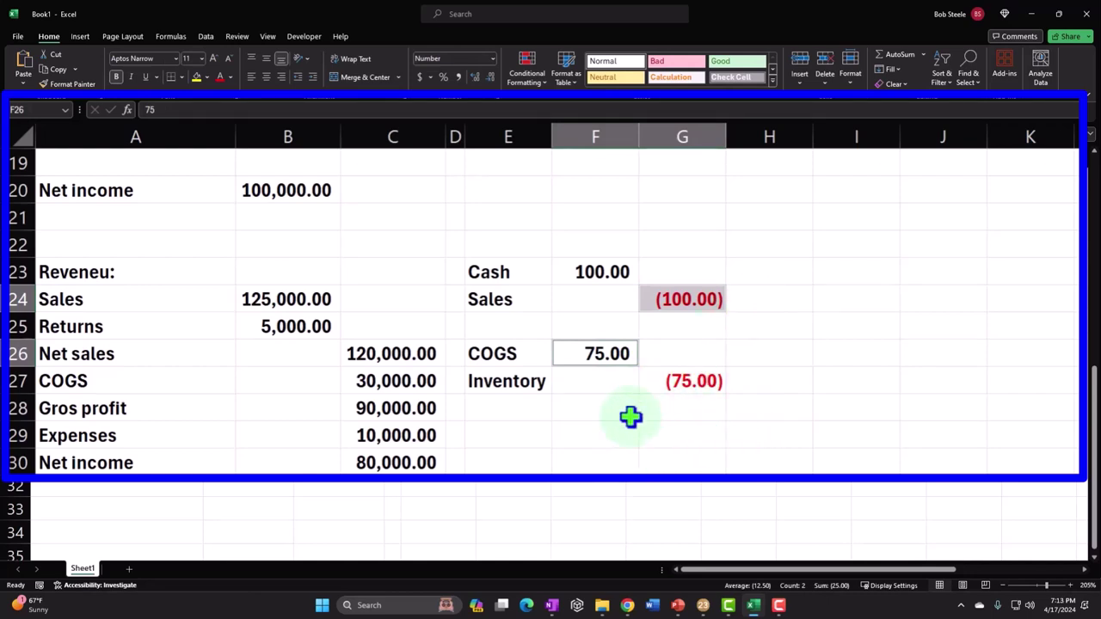
click(832, 272)
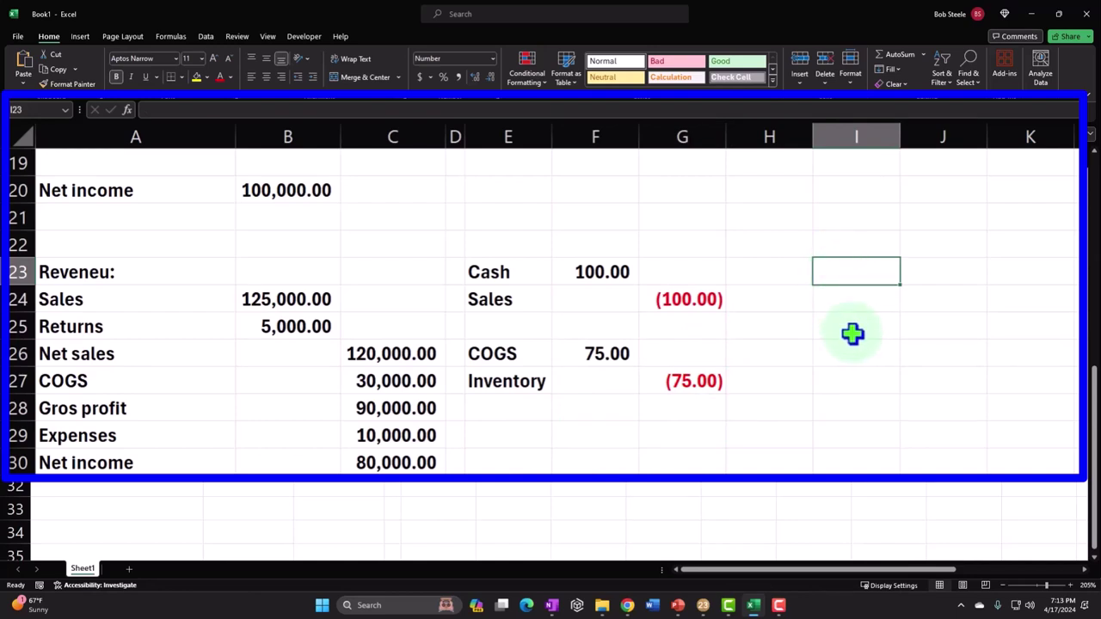
text(Sales)
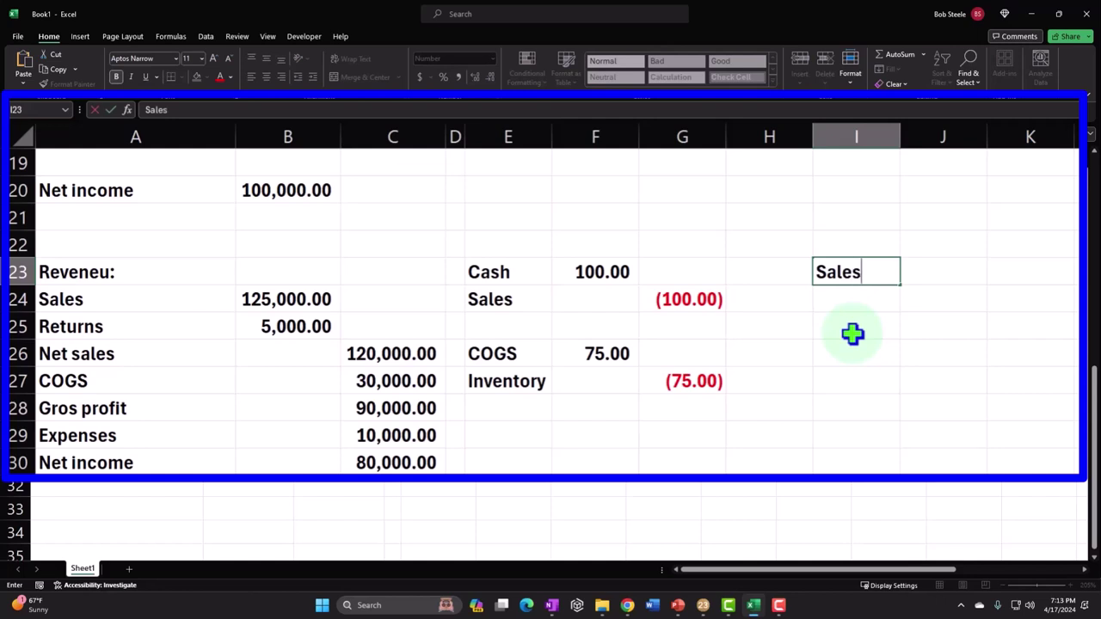
key(Tab)
text(-)
key(Escape)
key(Right)
key(Left)
key(Left)
Step: Start the reversing entry with Cash in I23 and a credit in K23 equal to the negative of F23
text(Cash)
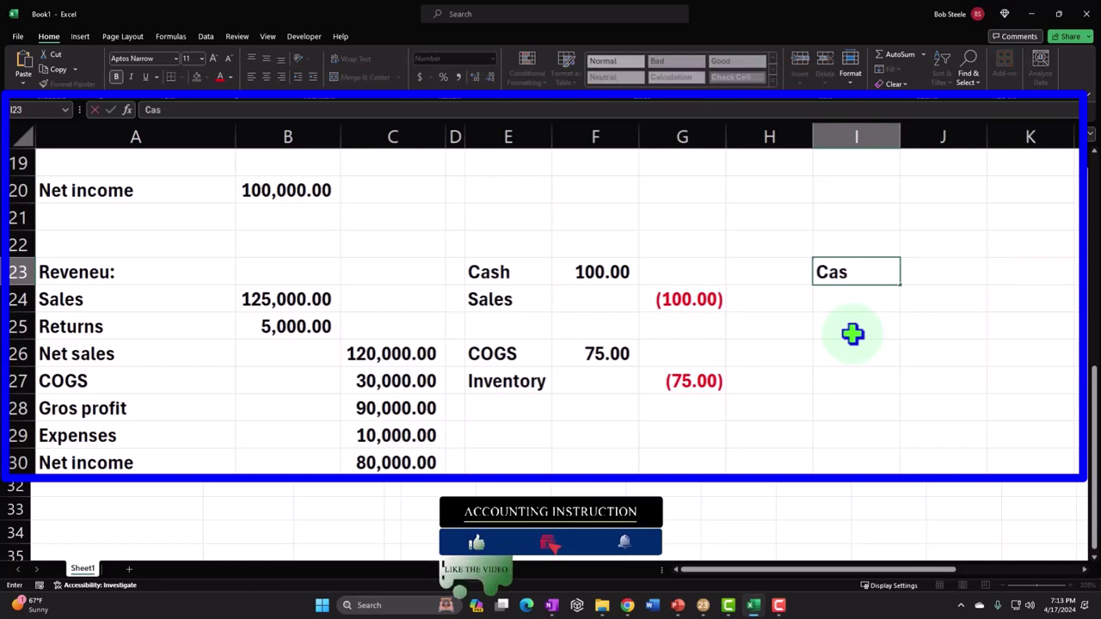
key(Tab)
key(Tab)
text(-)
key(Left)
key(Left)
key(Left)
key(Left)
key(Left)
key(Return)
Step: Enter Sales in I24 and debit it in J24 with the negative of the sales credit in G24
text(Sales)
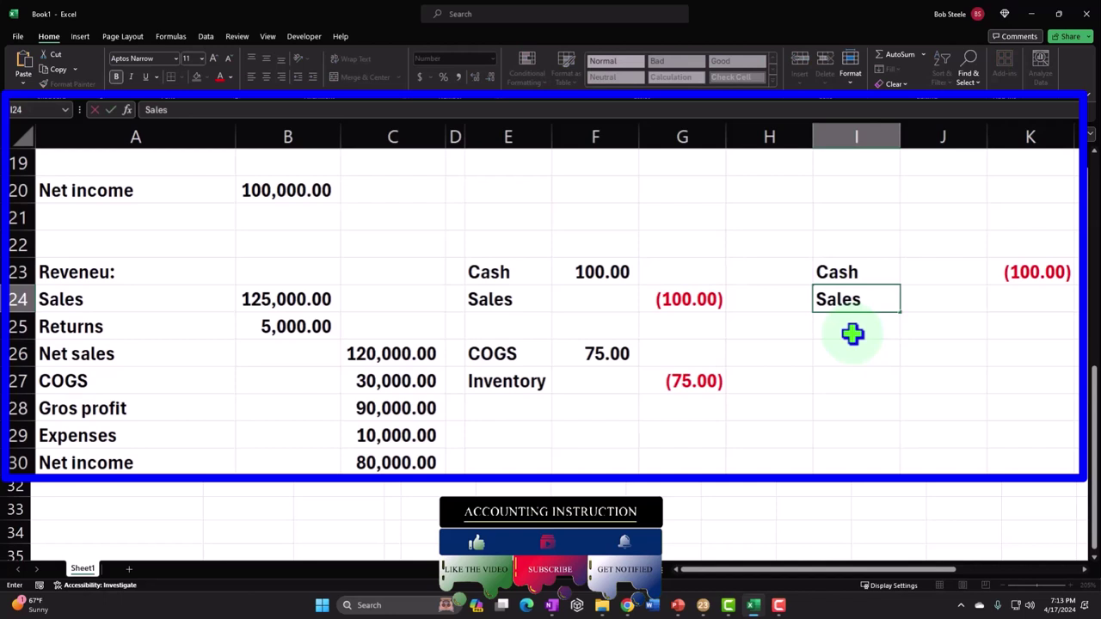
key(Tab)
text(-)
key(Left)
key(Left)
key(Left)
key(Return)
key(Down)
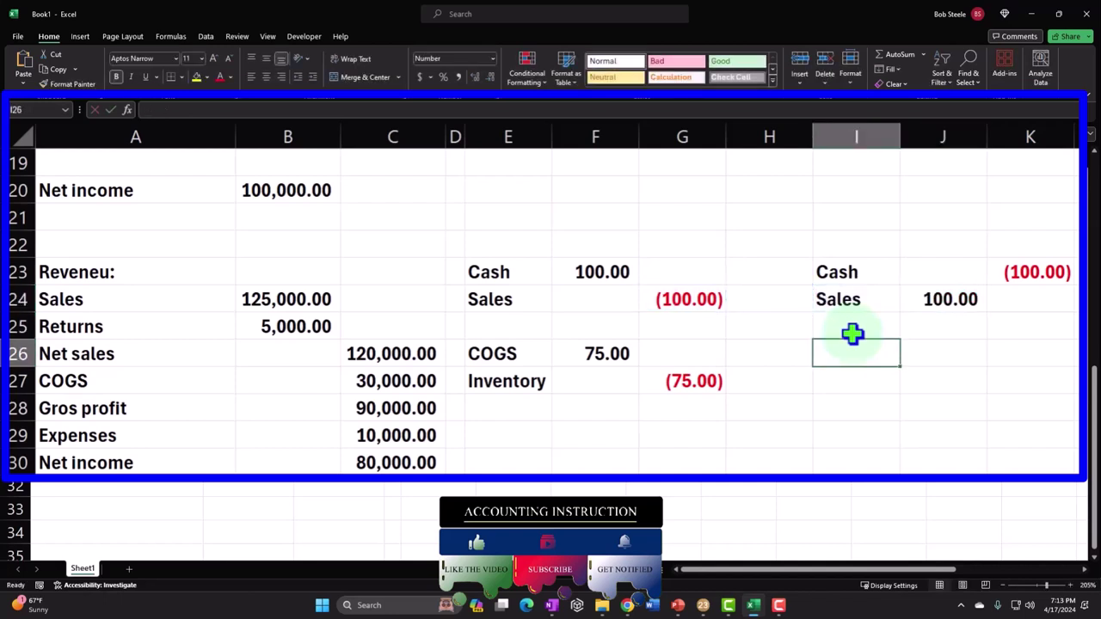
Step: Link I26 to the COGS label in E26 and credit it in K26 with the negative of F26
text(=)
key(Left)
key(Left)
key(Left)
key(Left)
key(Tab)
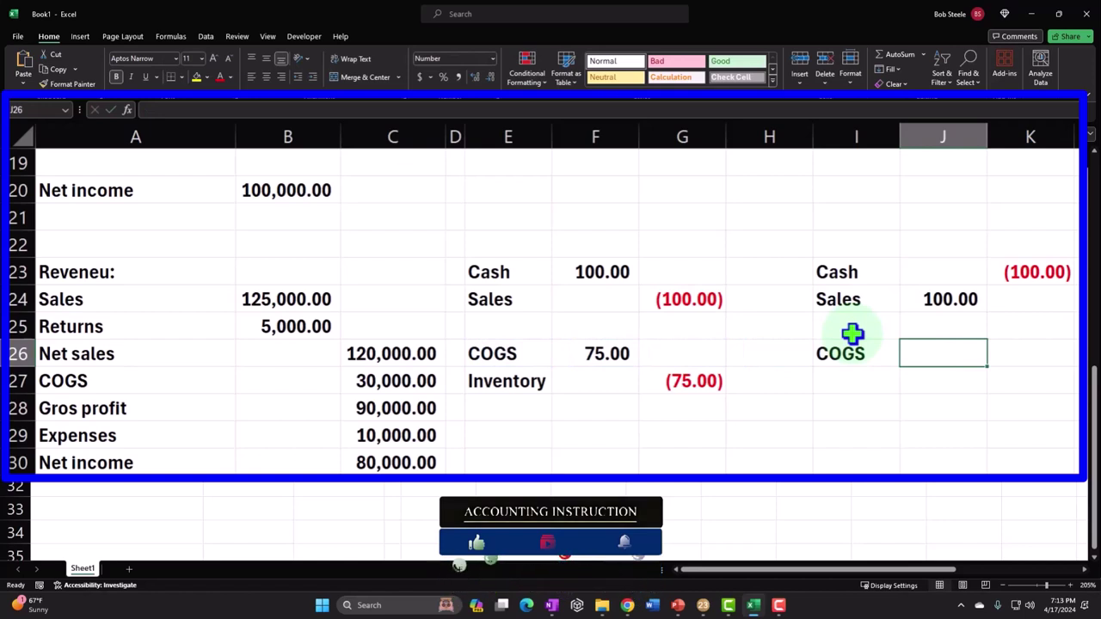
key(Tab)
text(-)
key(Left)
key(Left)
key(Left)
key(Left)
key(Left)
key(Return)
Step: Link I27 to the Inventory label in E27 and debit it in J27 with the negative of G27
text(=)
key(Left)
key(Left)
key(Left)
key(Left)
key(Tab)
text(-)
key(Left)
key(Left)
key(Left)
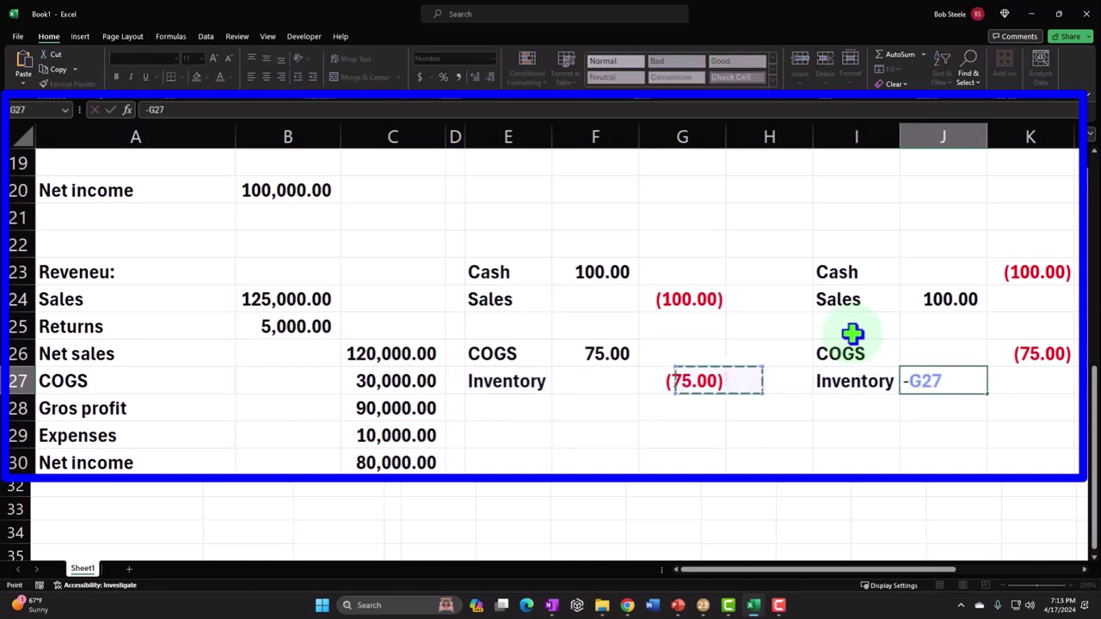
key(Return)
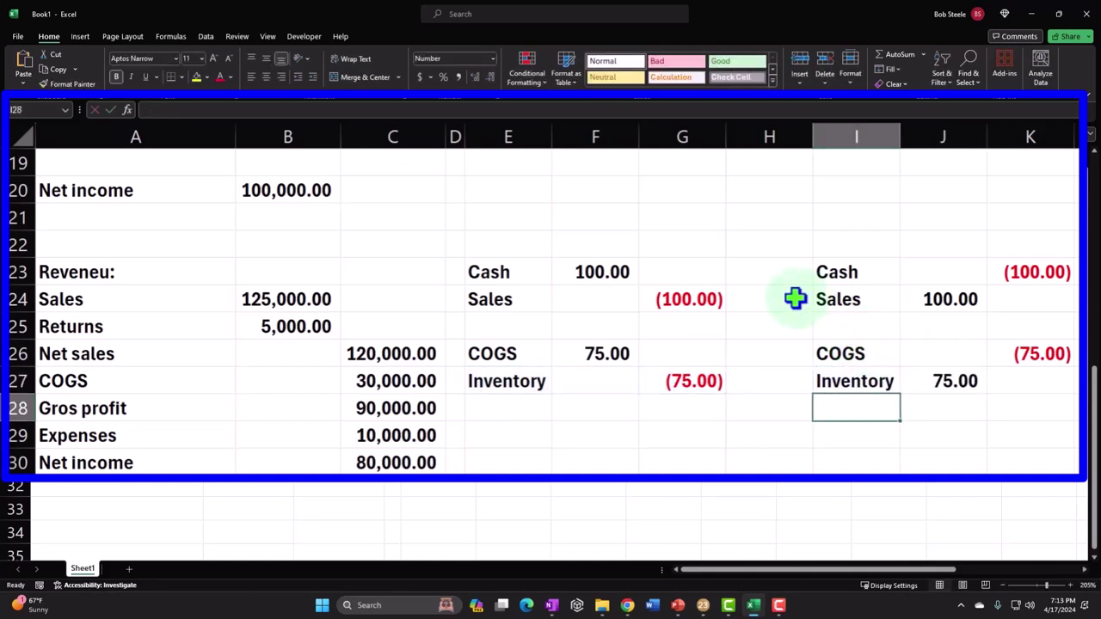
Step: Relabel I24 in the reversing entry as Returns & Allowances and fit column I to its contents
click(838, 299)
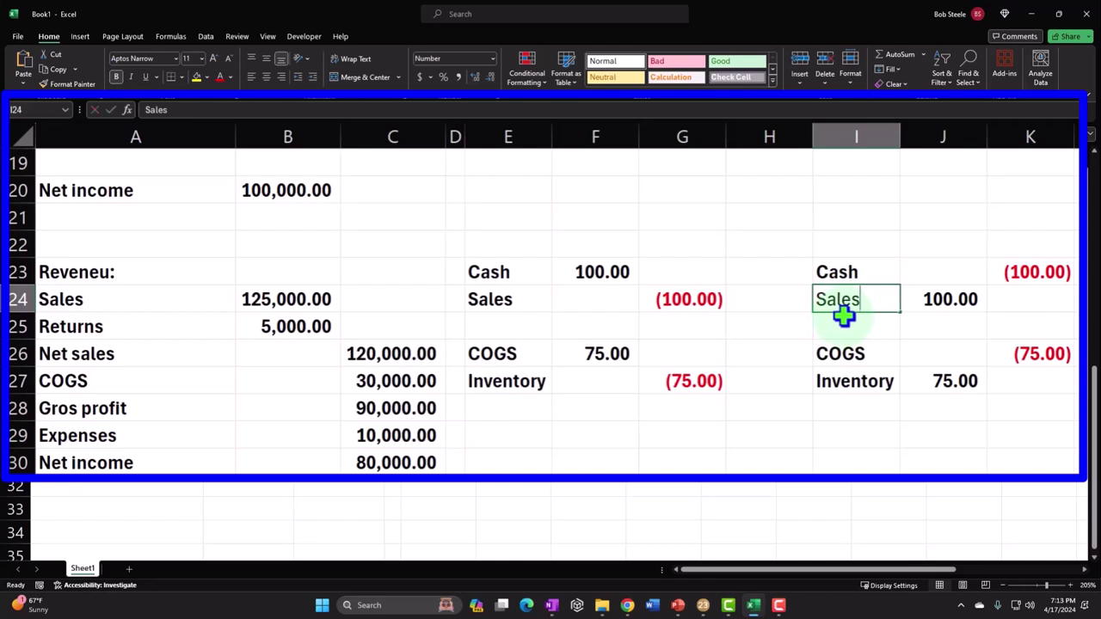
text(Return)
key(BackSpace)
key(BackSpace)
key(BackSpace)
text(urns)
key(BackSpace)
key(BackSpace)
key(BackSpace)
text(rns)
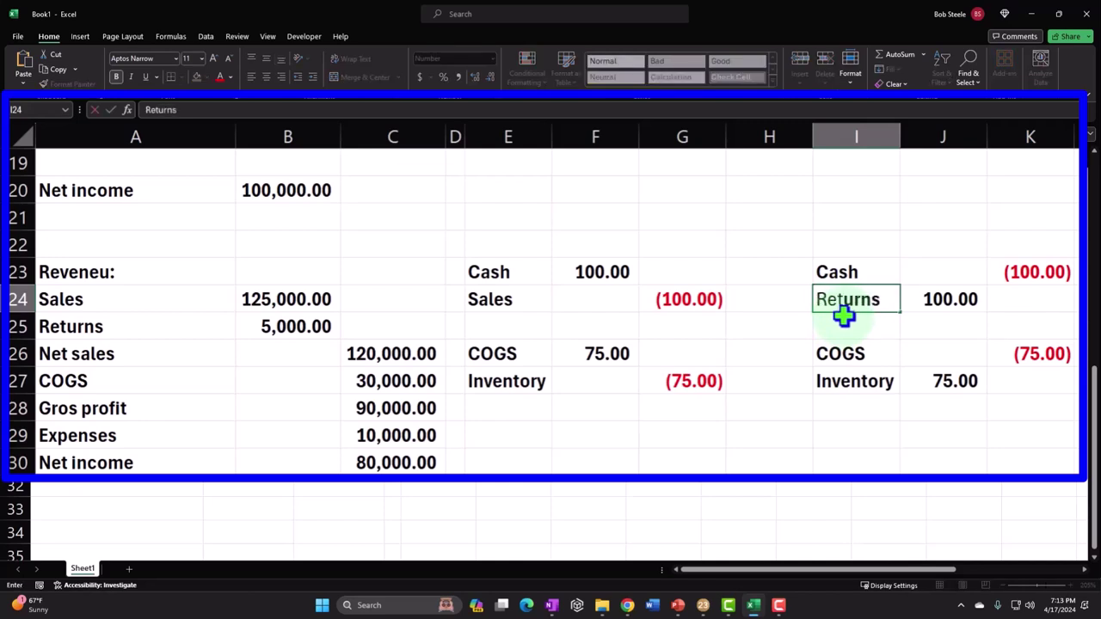
text( & Allowances)
key(Return)
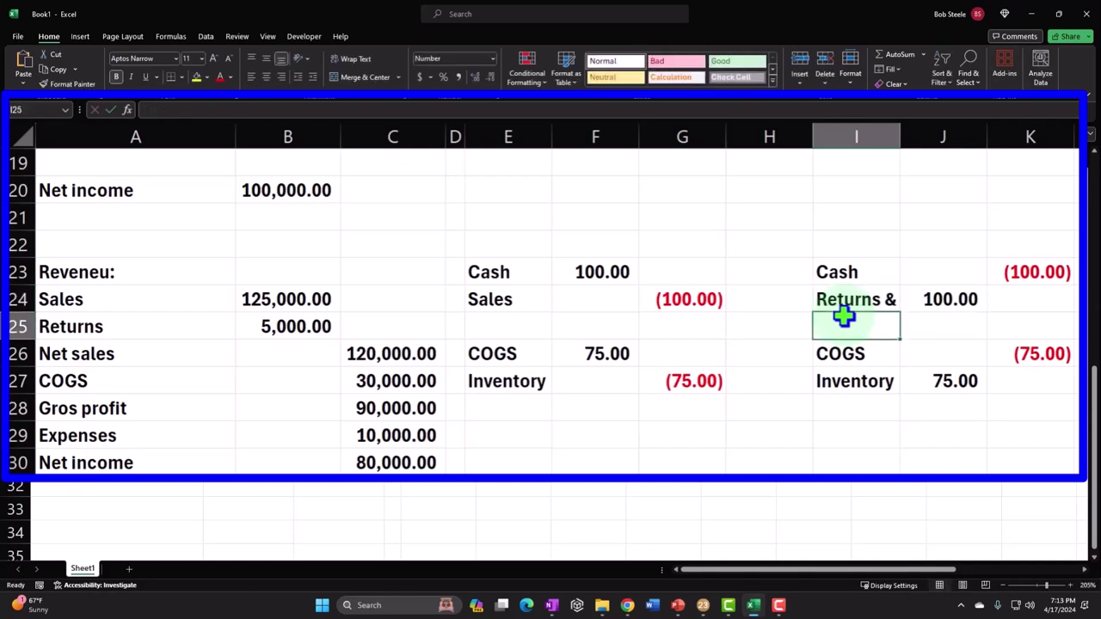
double_click(900, 136)
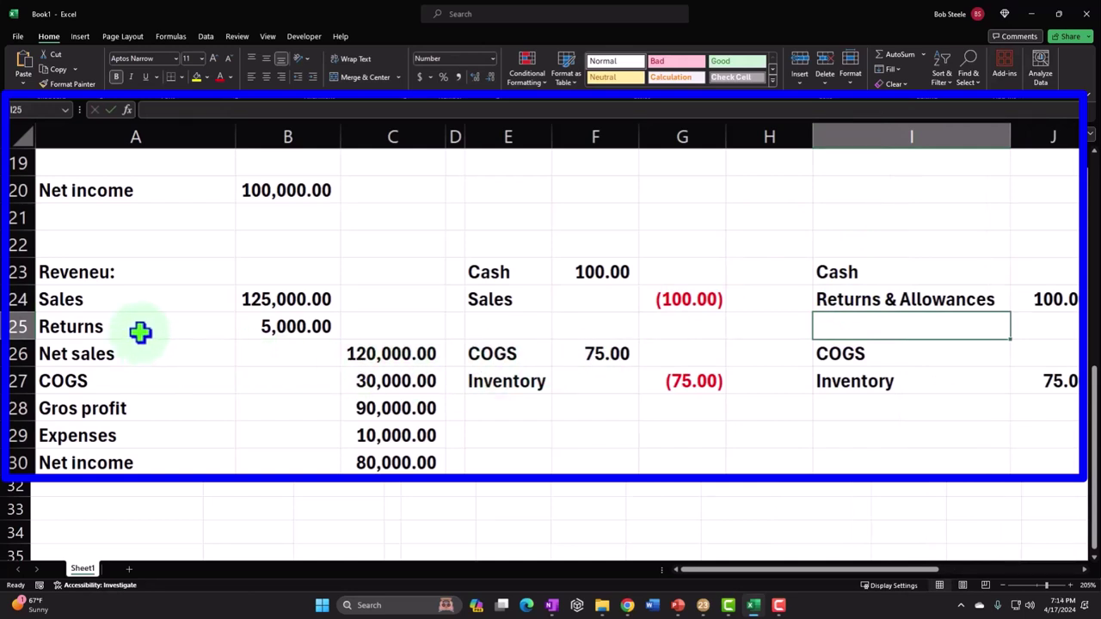
Step: Switch to Lacerte and go from Schedule C line 2 to its input, setting Returns and allowances to 3,000
click(702, 605)
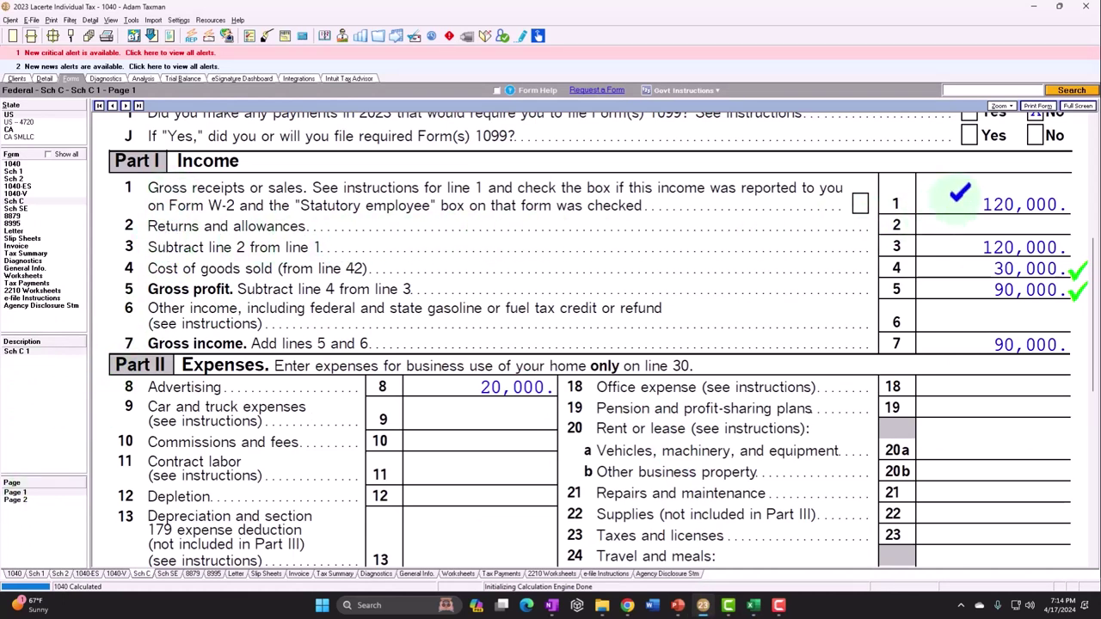
right_click(954, 224)
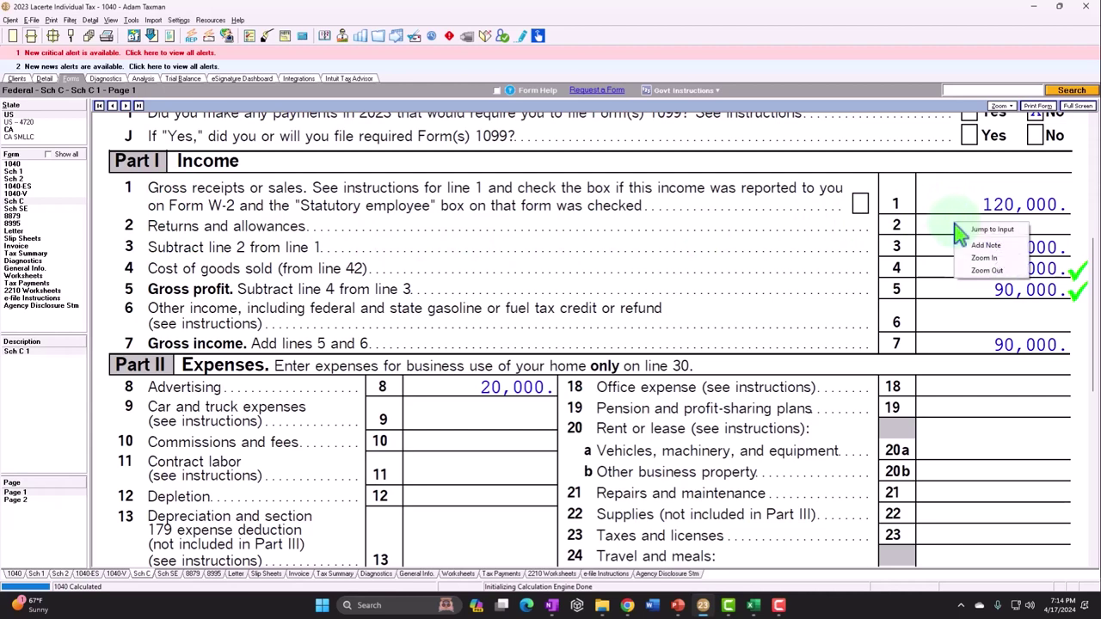
click(980, 229)
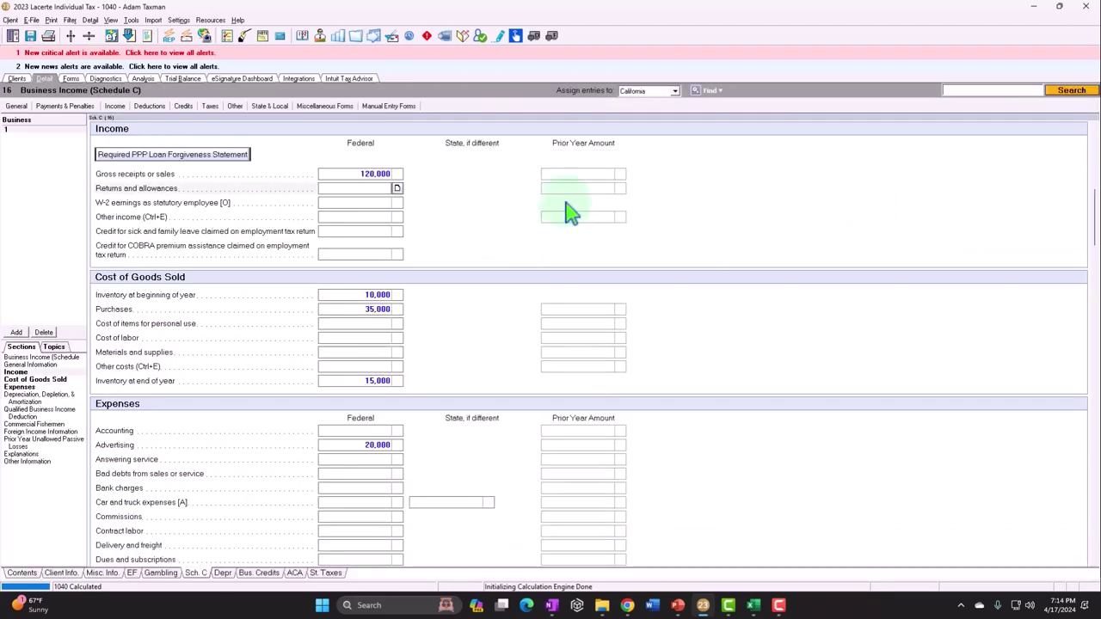
key(Return)
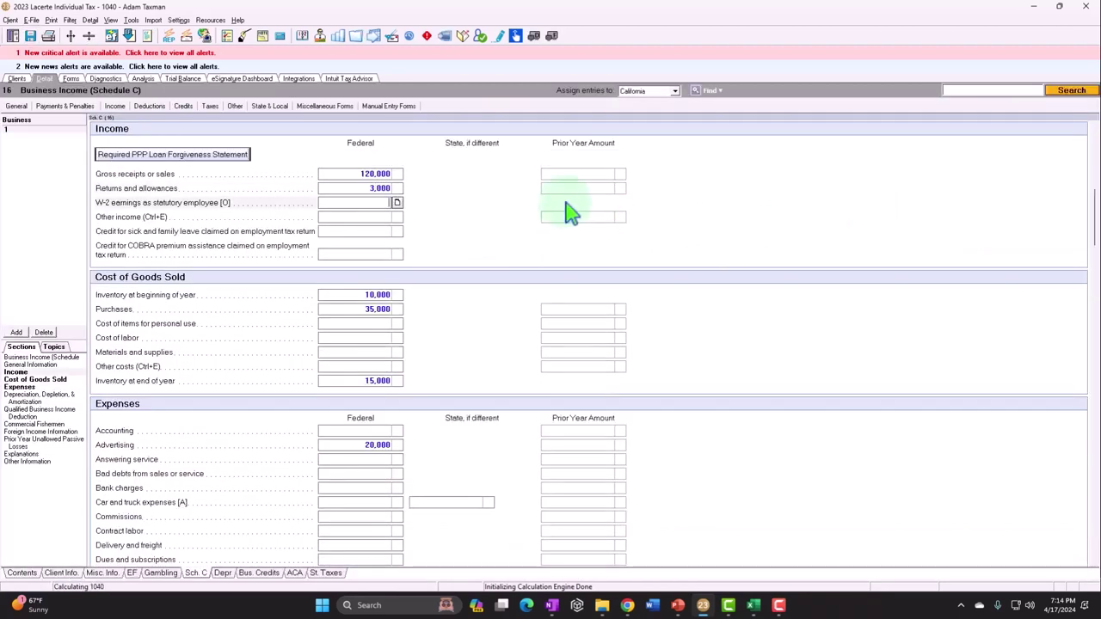
Step: Return to the Schedule C form to check the income section with returns and allowances included
click(70, 78)
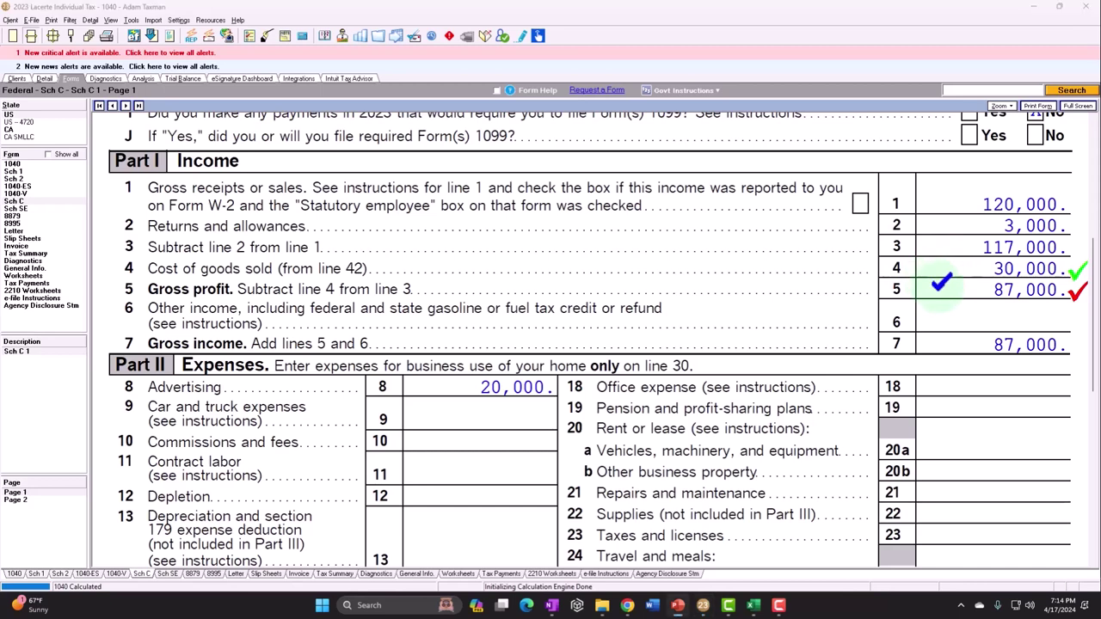
Step: Switch to the Excel workbook and clear the old discount example from E1:G13
click(754, 607)
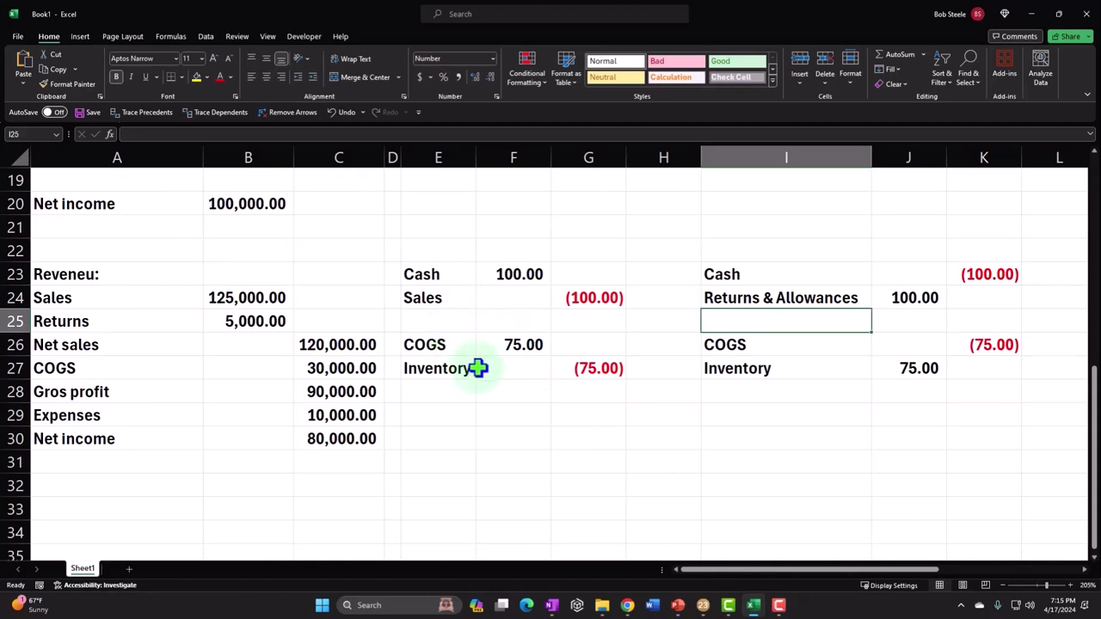
scroll(486, 380, up, 3)
scroll(486, 380, up, 3)
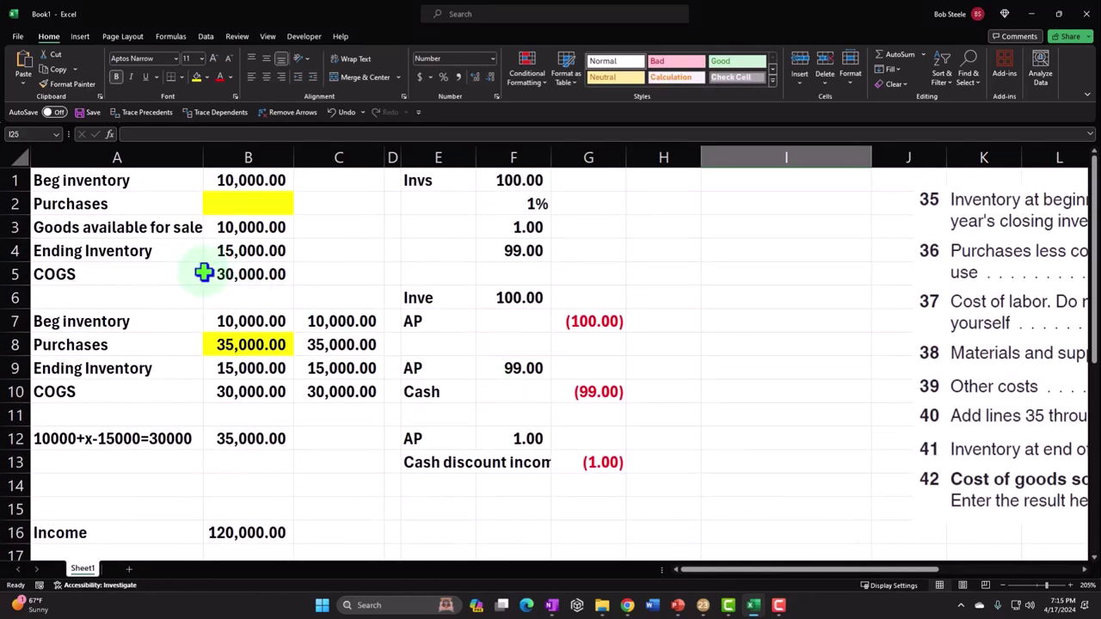
drag(427, 180, 607, 444)
key(Delete)
click(555, 296)
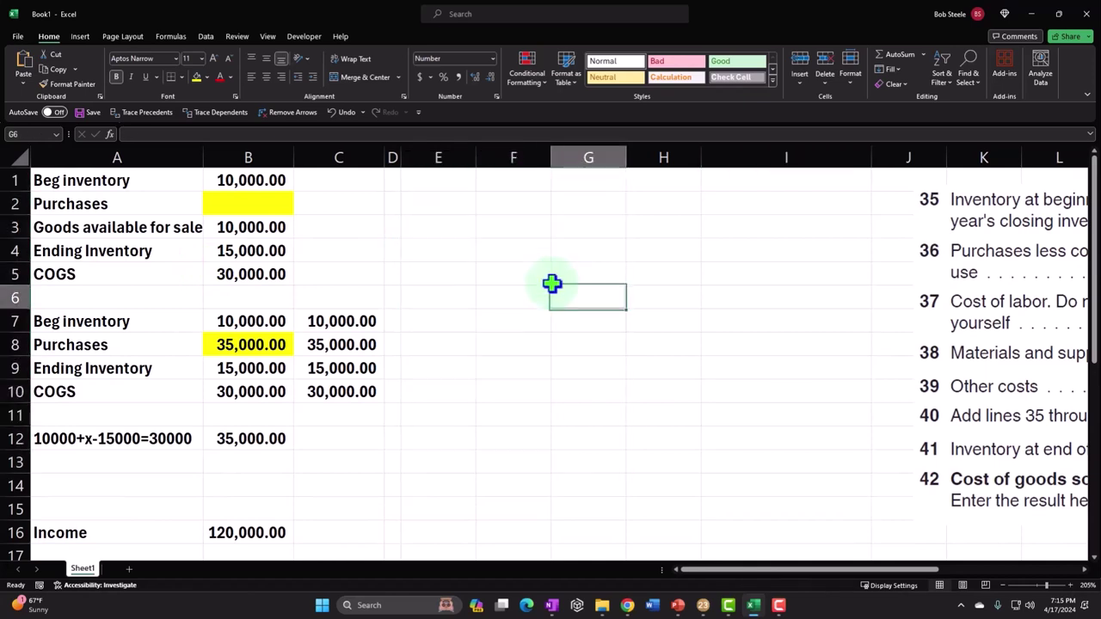
Step: Start a purchase entry by labelling E1 Inve and debiting it 1,000 in F1
click(444, 189)
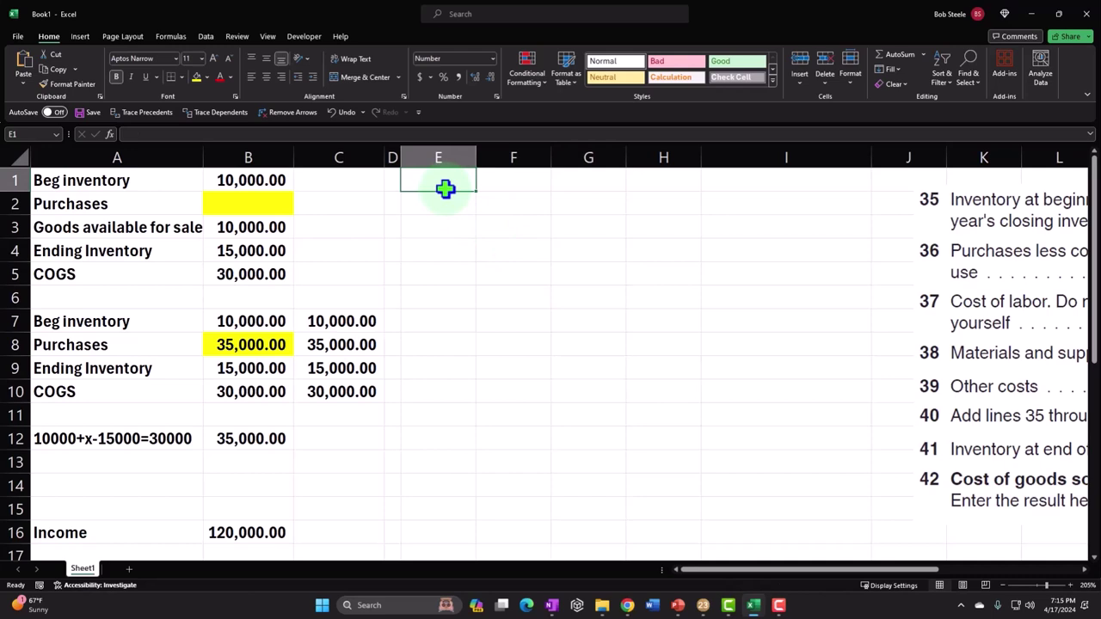
text(Inve)
key(Tab)
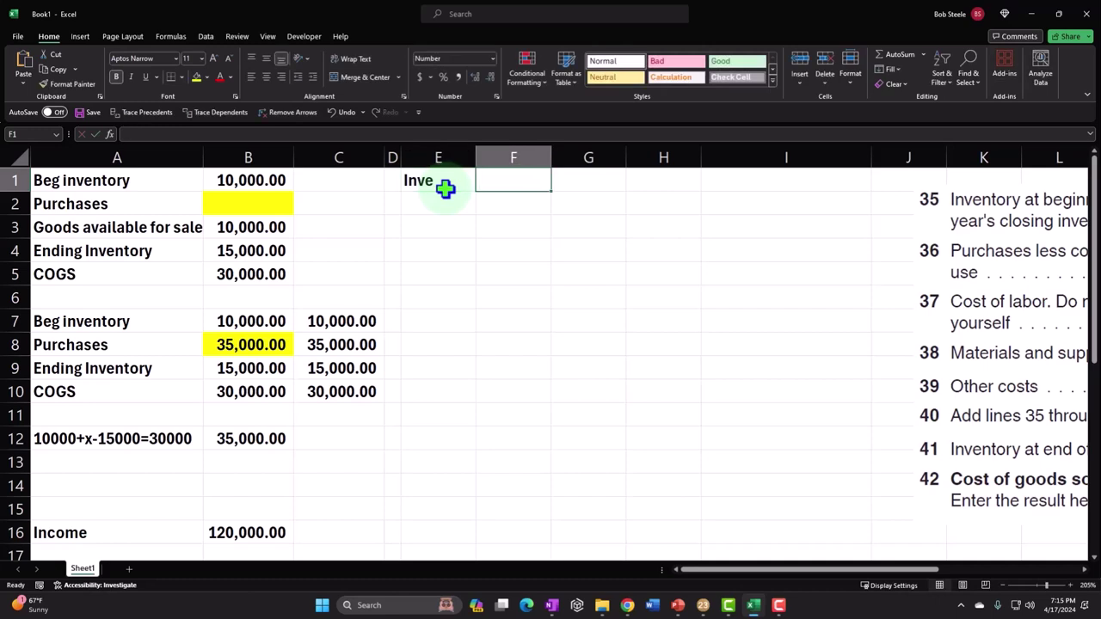
text(1)
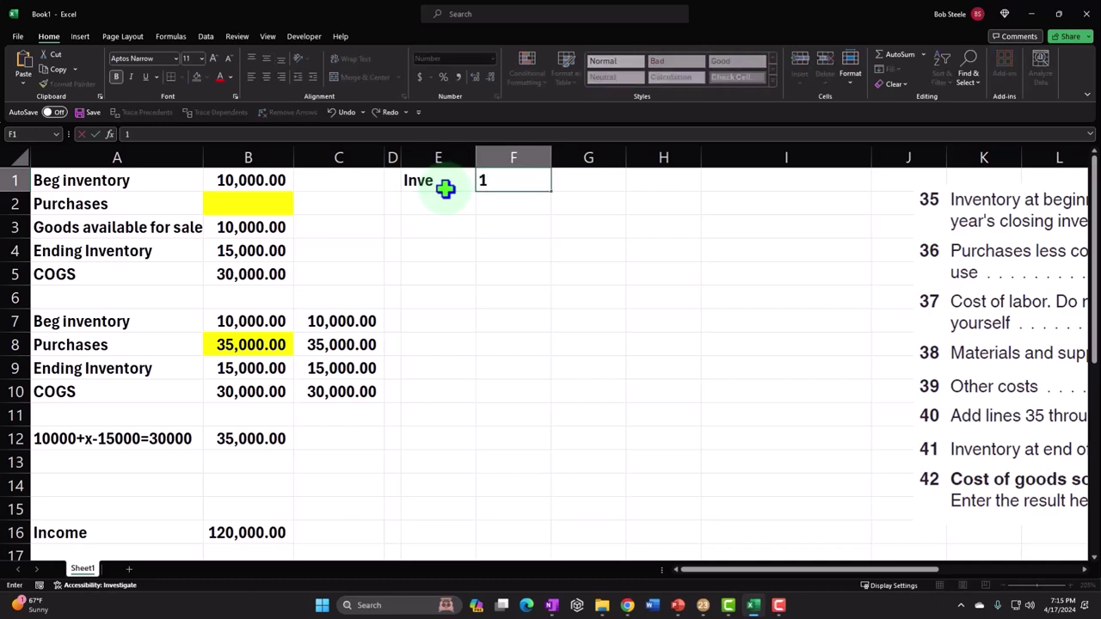
text(,000)
key(Return)
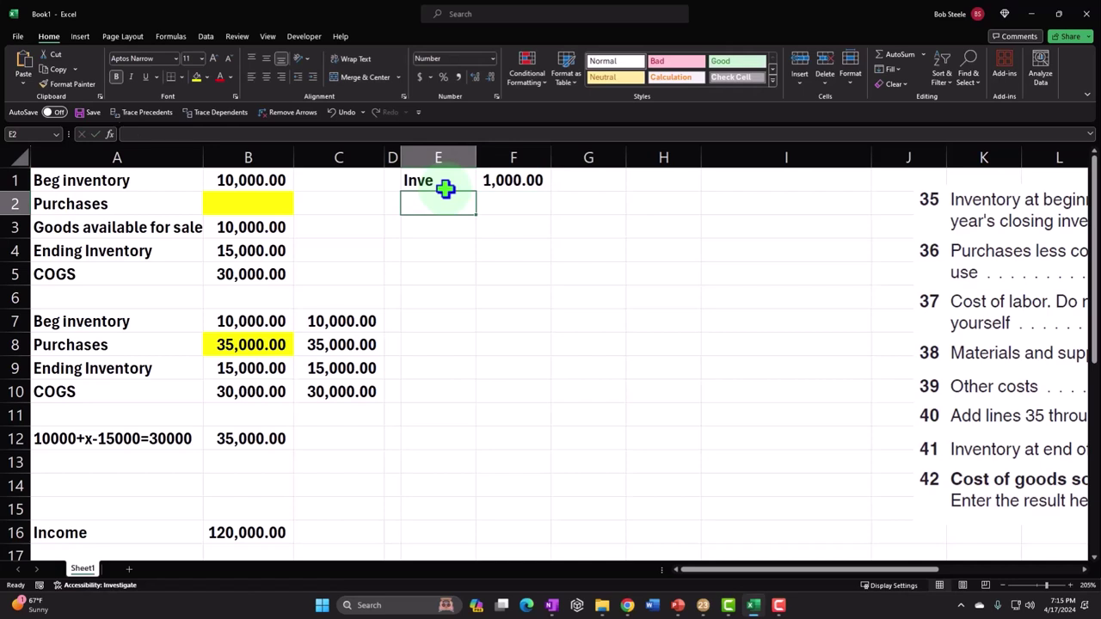
Step: Label E2 Cash and credit it in G2 with the negative of F1
text(Cash)
key(Tab)
key(Tab)
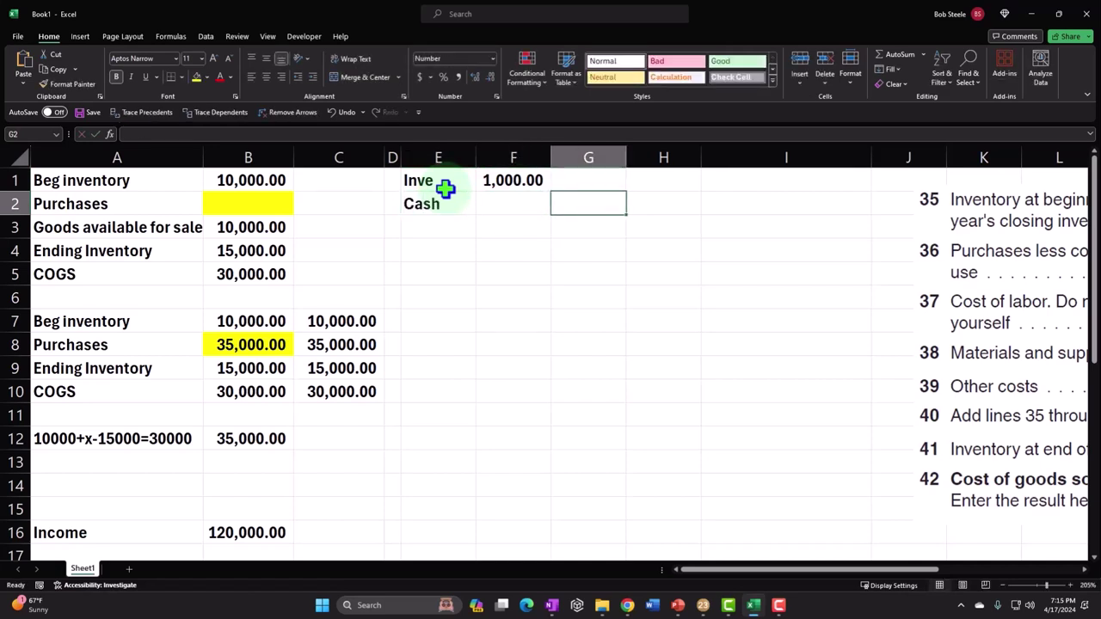
text(=-)
key(Left)
key(Up)
key(Return)
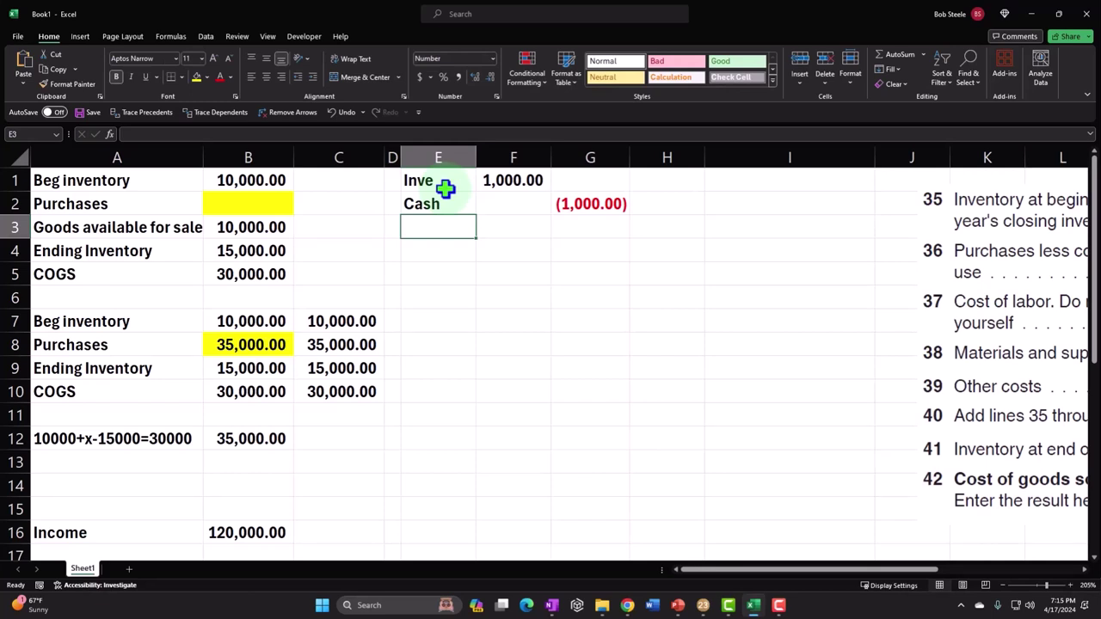
Step: Start a personal-use entry by labelling E4 Draws and debiting it 300 in F4
key(Return)
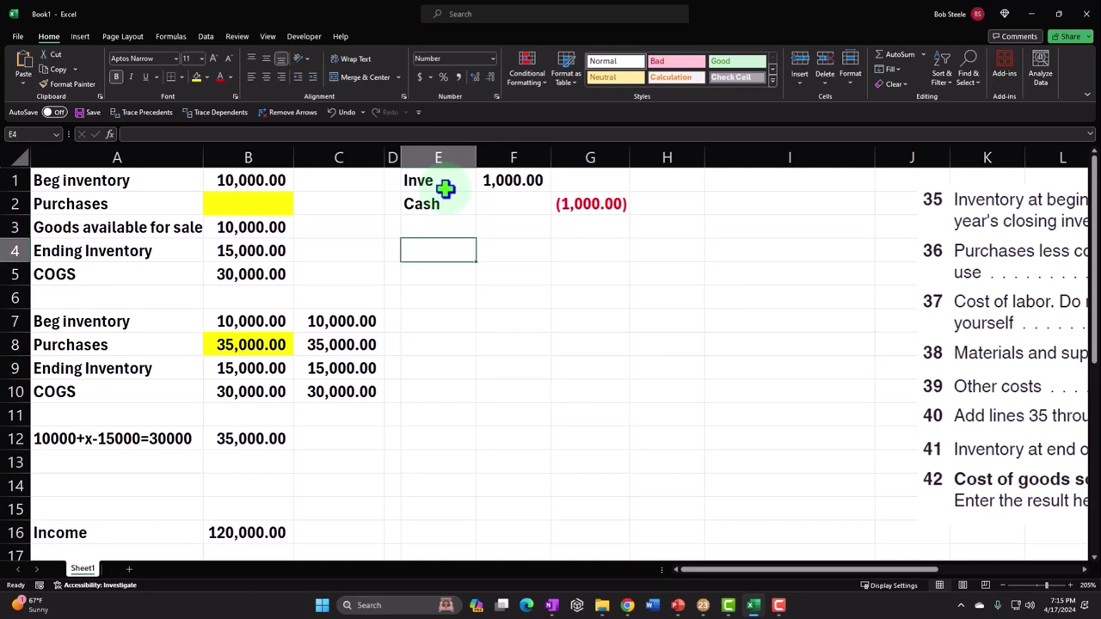
text(Draws)
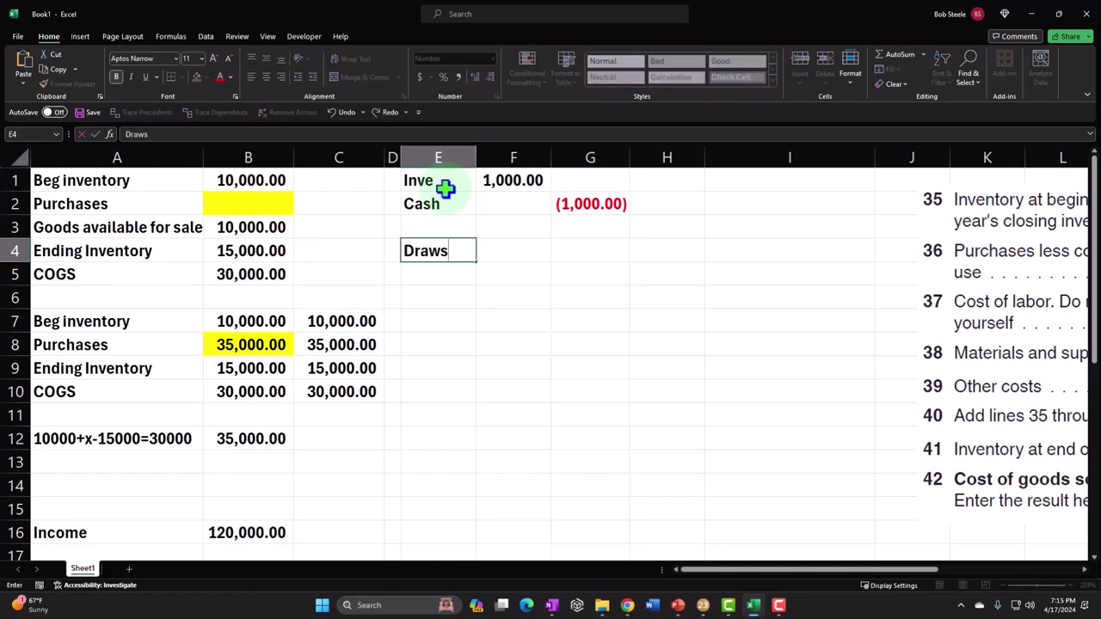
key(Tab)
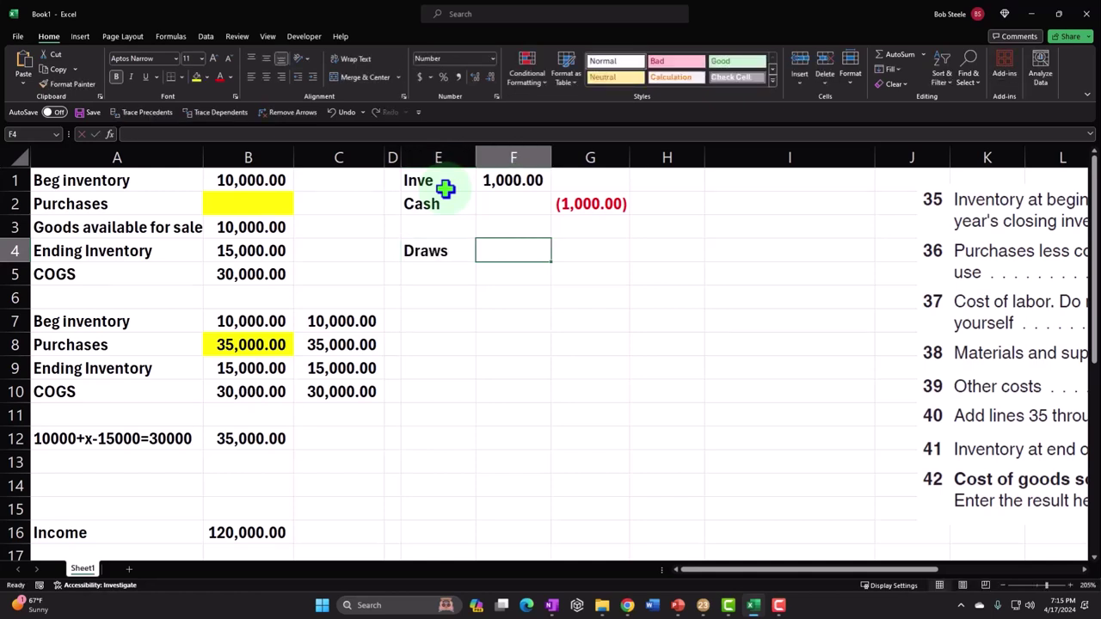
text(300)
key(Return)
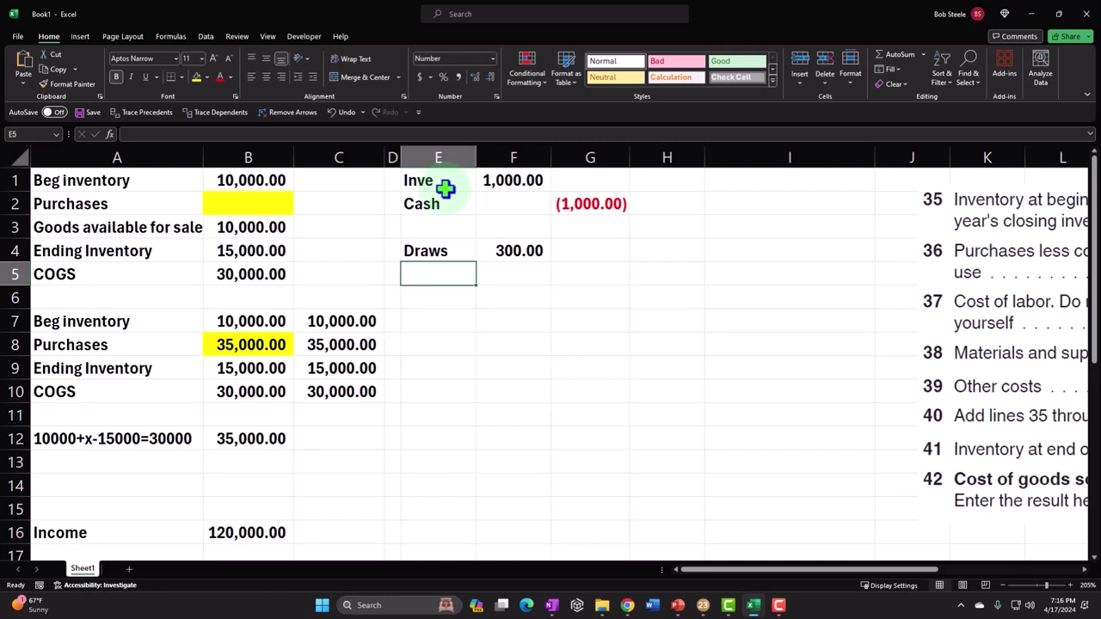
Step: Link E5 to the Inve label in E1 and credit it in G5 with the negative of F4
text(=)
key(Up)
key(Up)
key(Up)
key(Up)
key(Tab)
key(Tab)
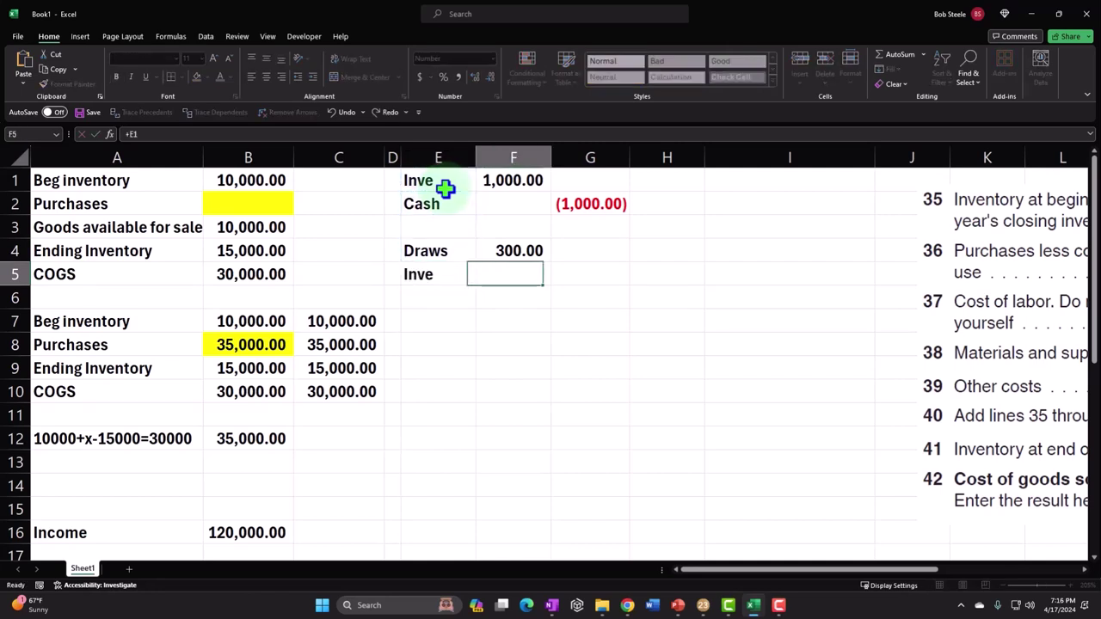
text(=-)
key(Left)
key(Up)
key(Return)
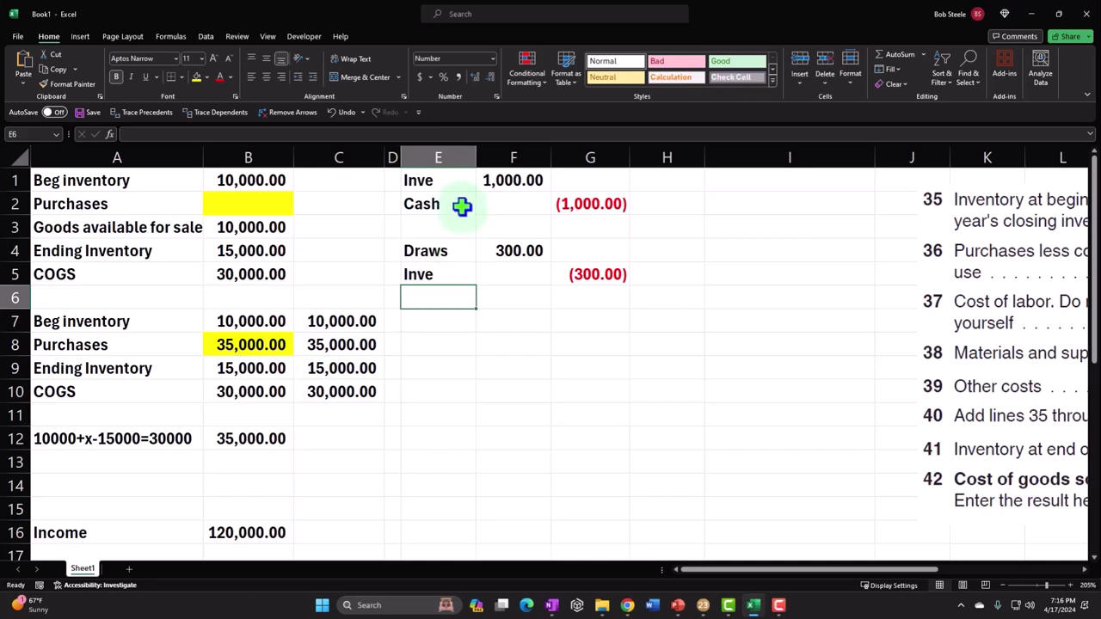
Step: Enter the label Invs in E7 below the draws entry
click(453, 322)
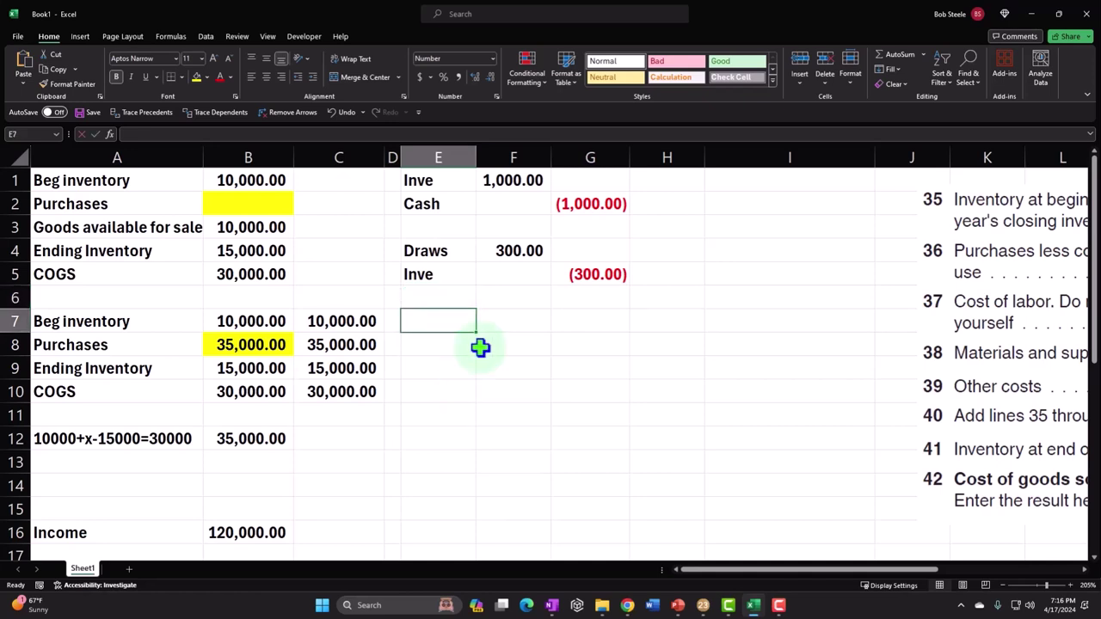
text(INv)
key(BackSpace)
key(BackSpace)
text(nvs)
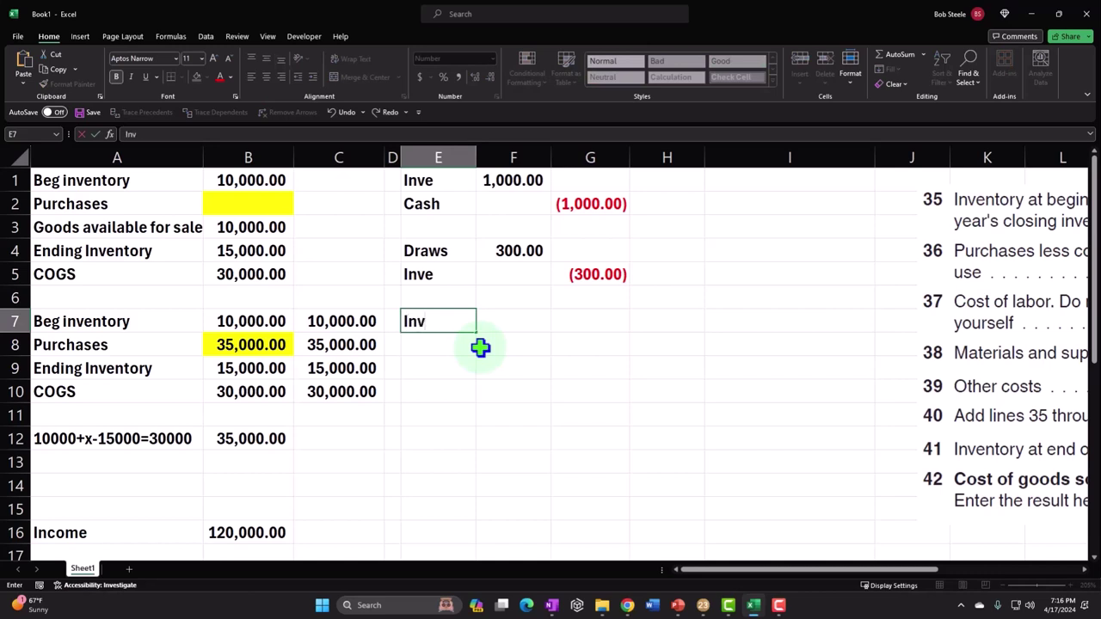
key(Tab)
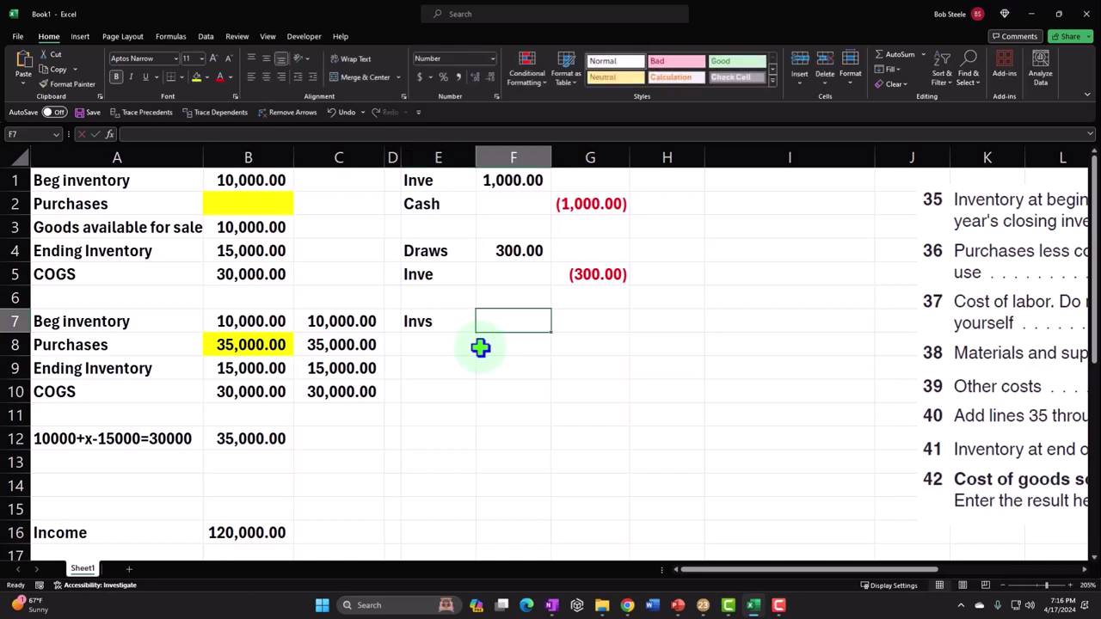
click(480, 346)
key(Left)
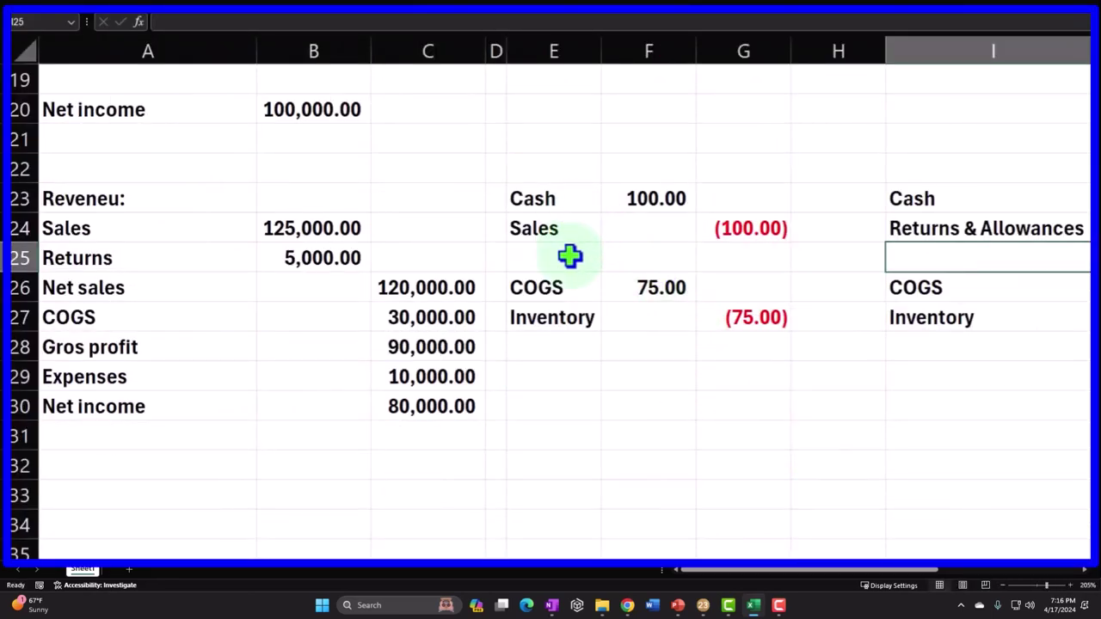
Step: Delete the discount calculation and its journal entries in E1:G13
scroll(614, 333, up, 6)
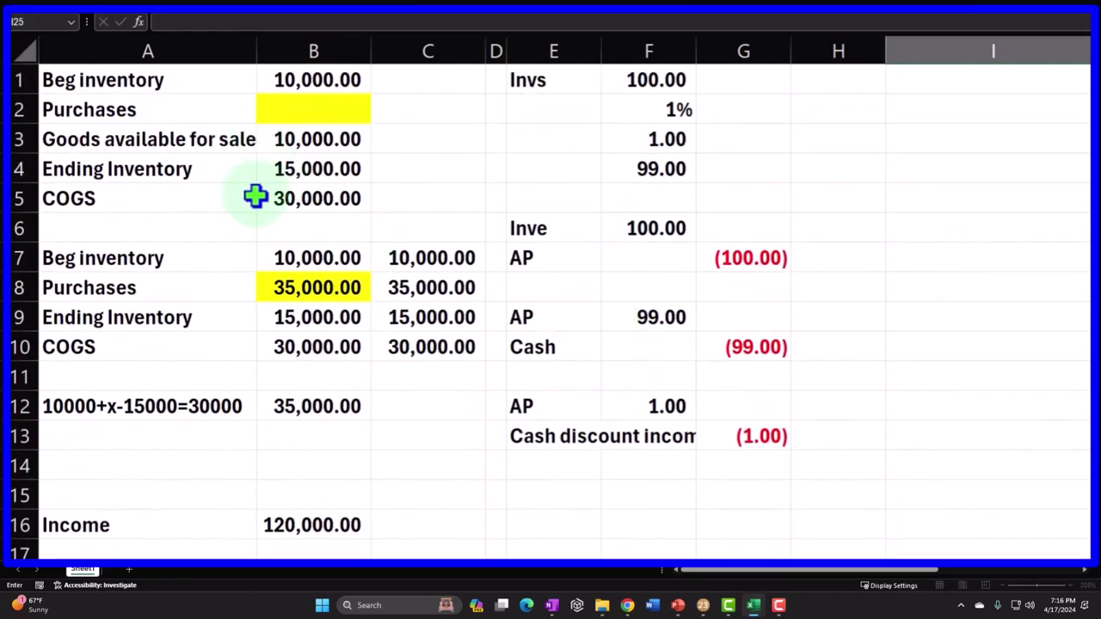
drag(540, 82, 767, 421)
key(Delete)
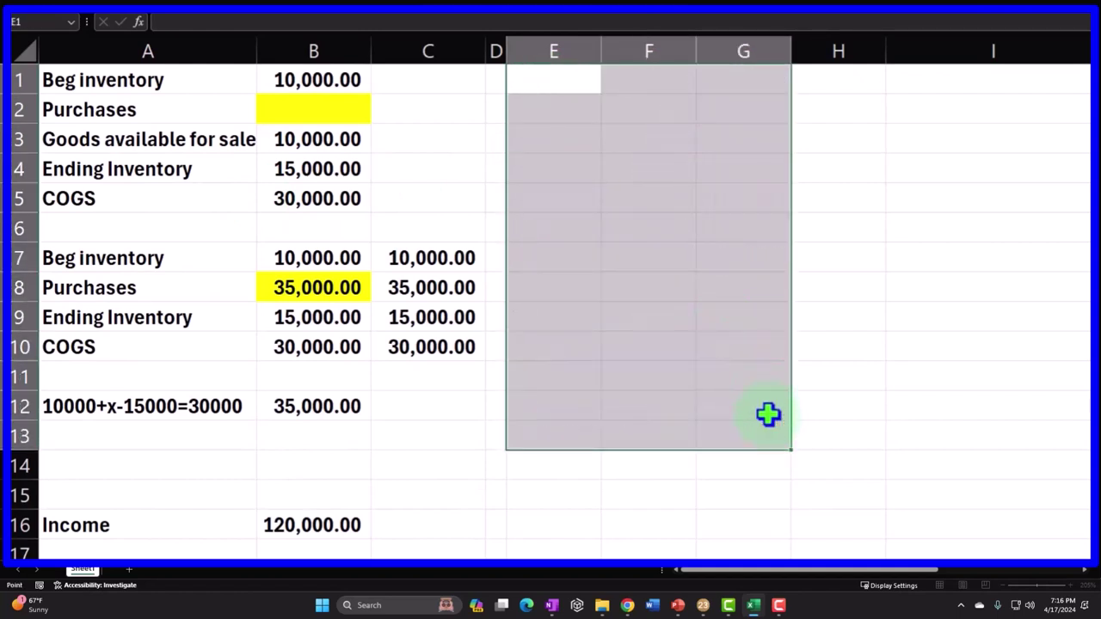
click(700, 231)
Step: Enter Inve in E1 and a 1,000 debit in F1 for the inventory purchase
click(562, 90)
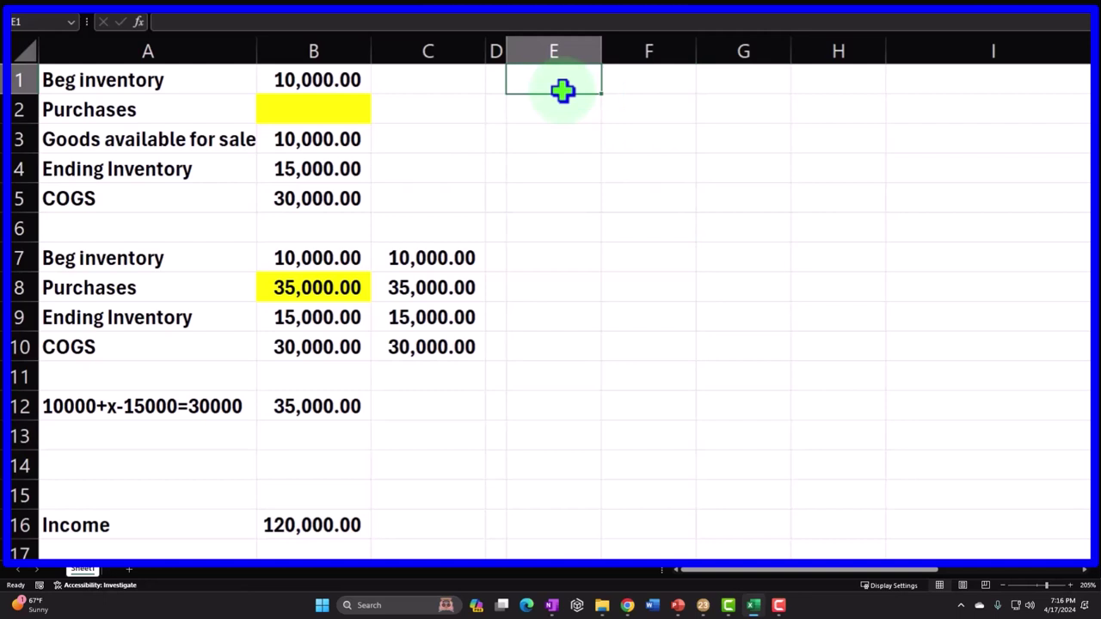
text(IN)
key(BackSpace)
key(BackSpace)
text(Inve)
key(Tab)
text(1)
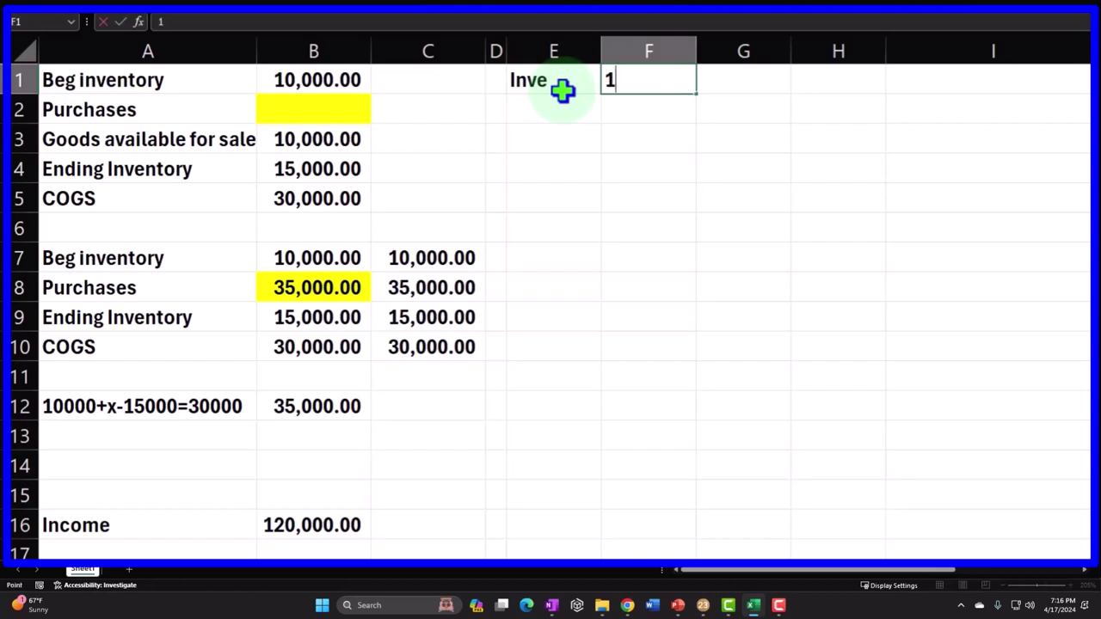
text(,000)
key(Return)
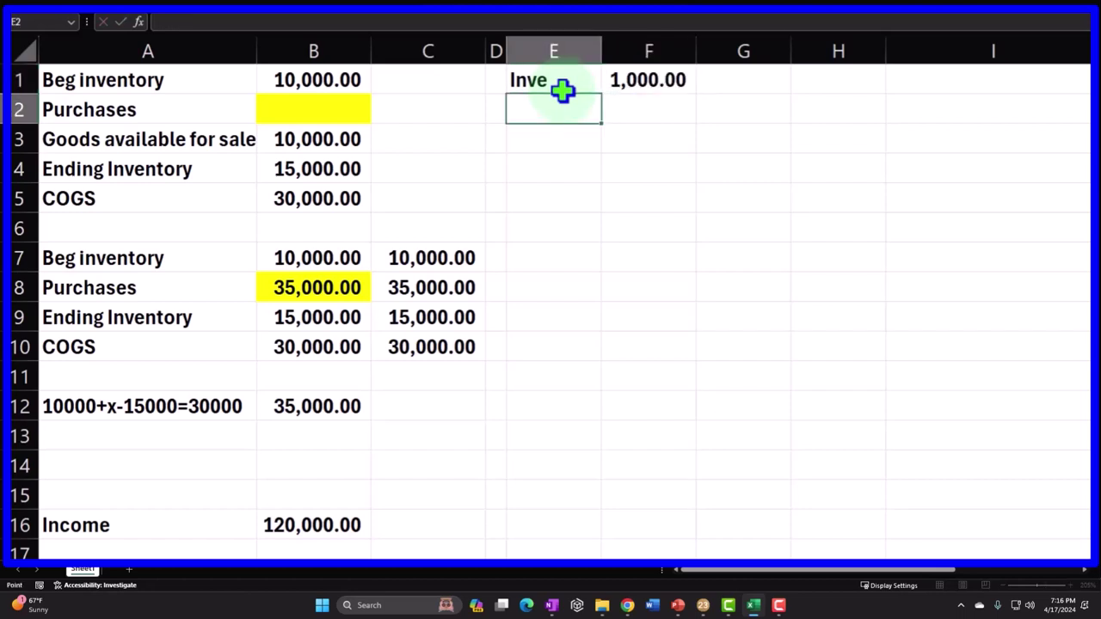
Step: Complete the purchase entry with Cash in E2 and the formula -F1 in G2
text(Cash)
key(Tab)
key(Tab)
text(-F1)
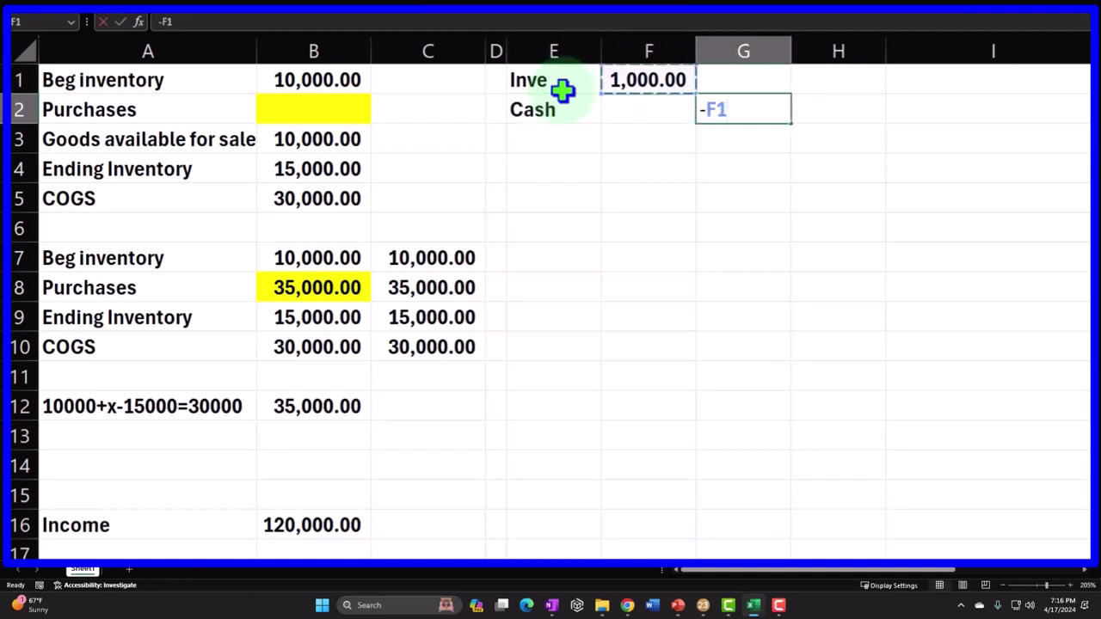
key(Return)
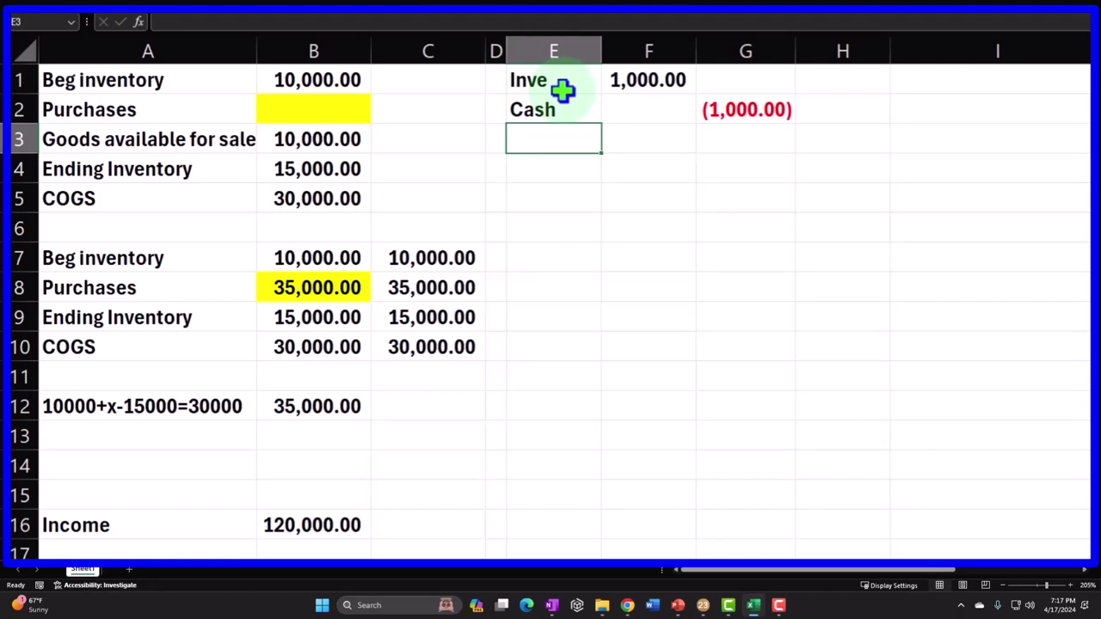
Step: Enter Draws in E4 and a 300 debit in F4 for inventory taken for personal use
key(Down)
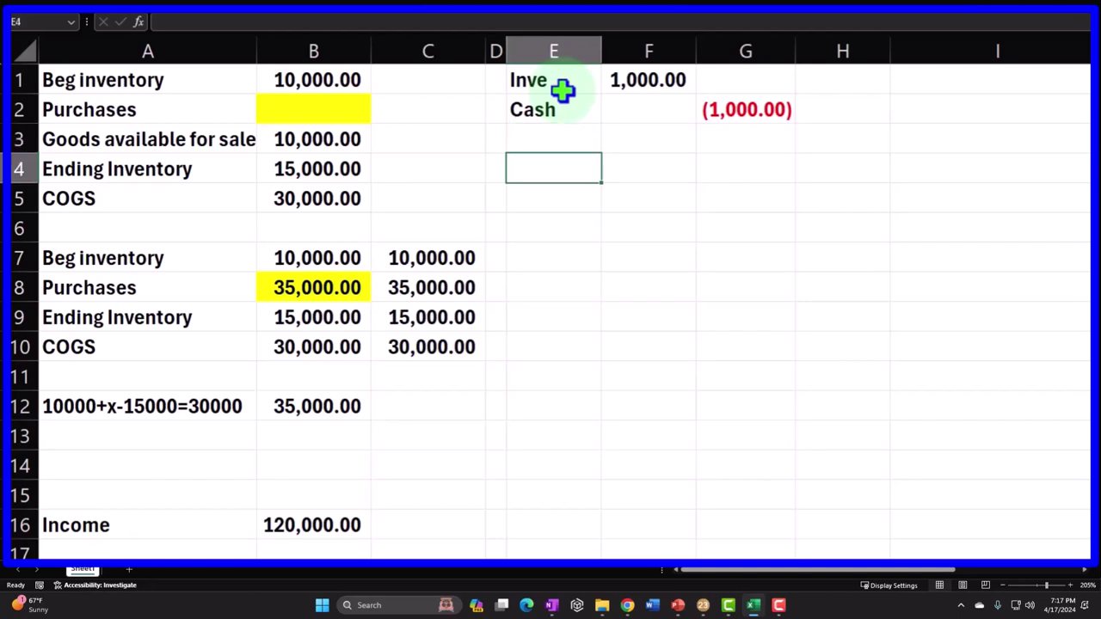
text(Draws)
key(Tab)
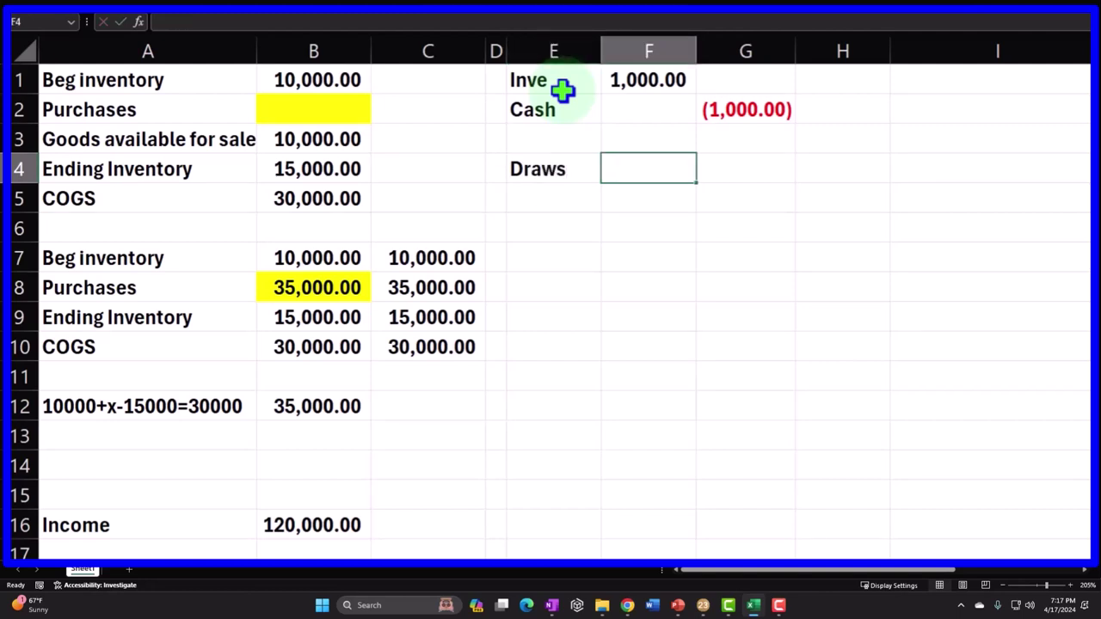
text(300)
key(Return)
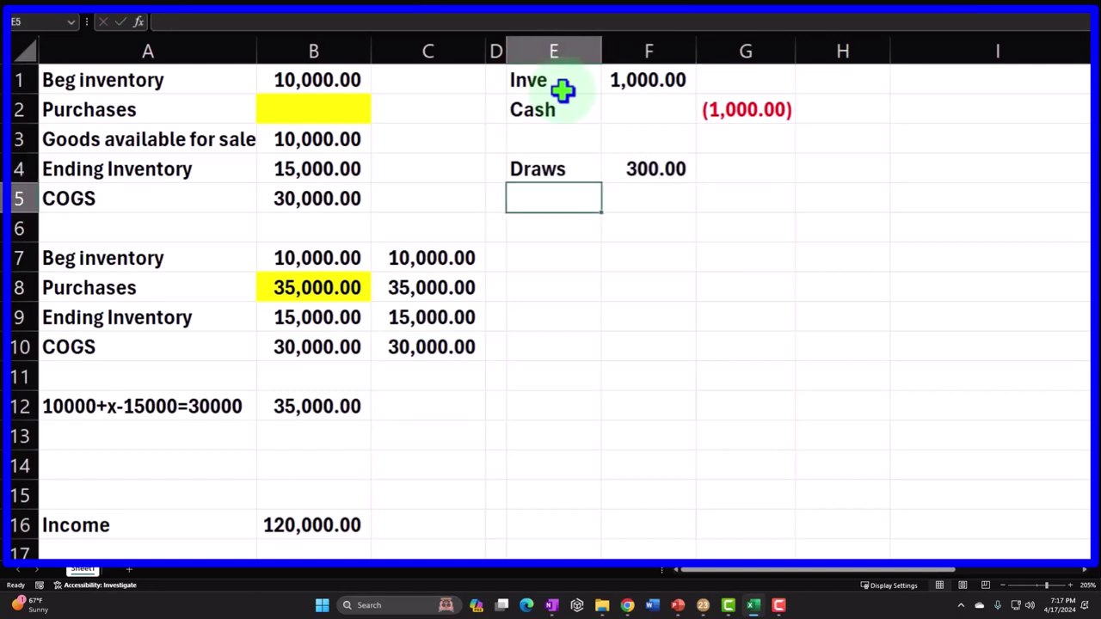
Step: Complete the draws entry by linking E5 to the label in E1 and entering -F4 in G5
text(+)
key(Up)
key(Up)
key(Up)
key(Up)
key(Tab)
key(Tab)
text(-)
key(Left)
key(Up)
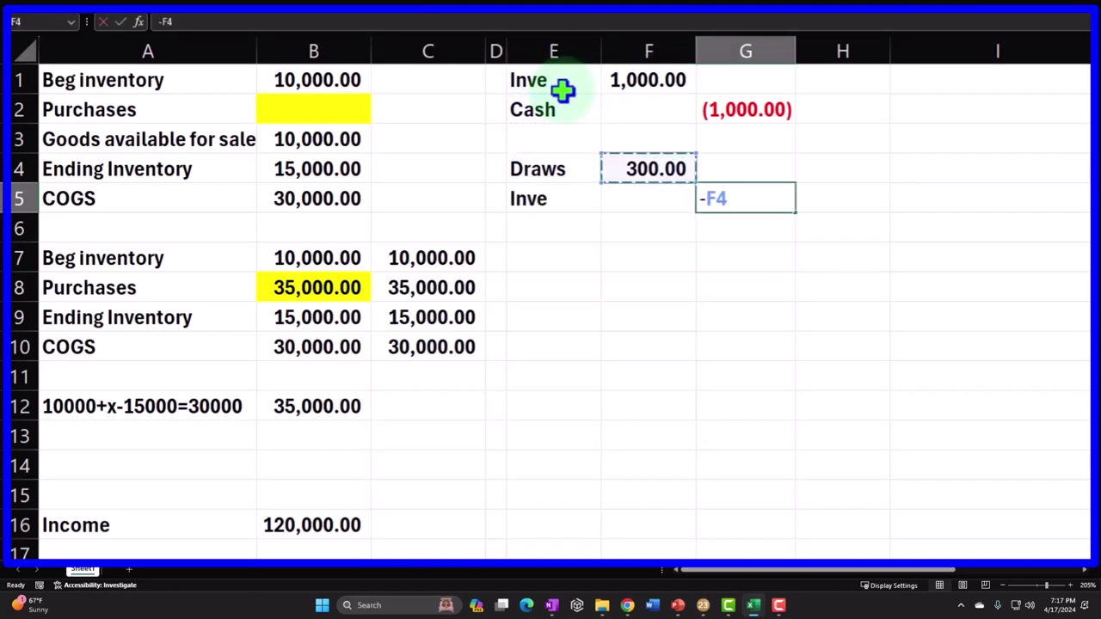
key(Return)
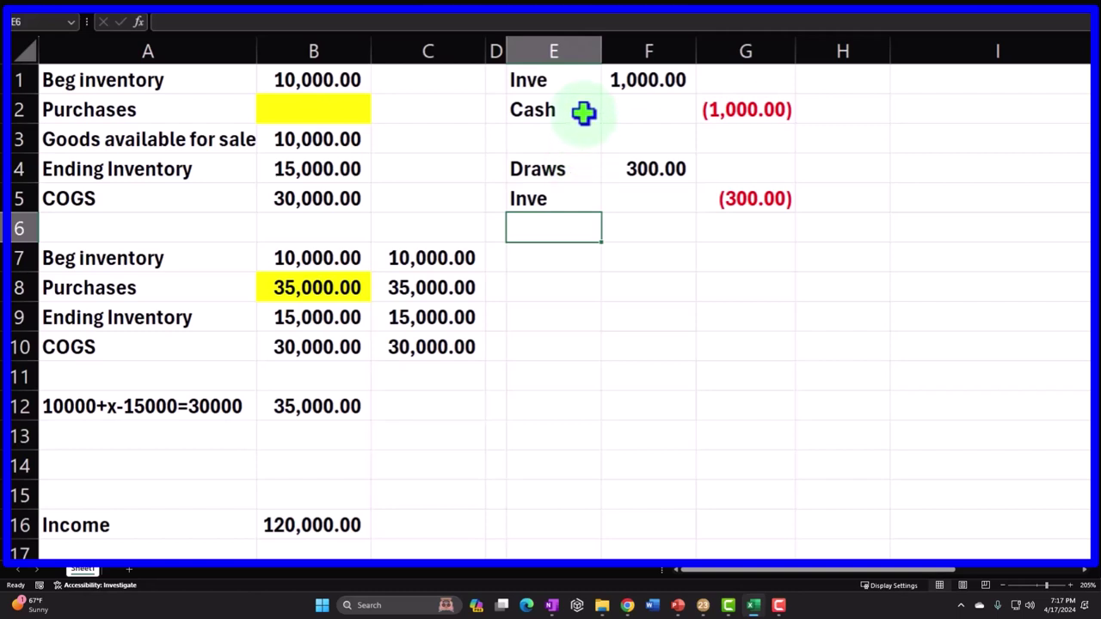
Step: Add the label Invs in E7, leaving a blank row under the draws entry
click(574, 259)
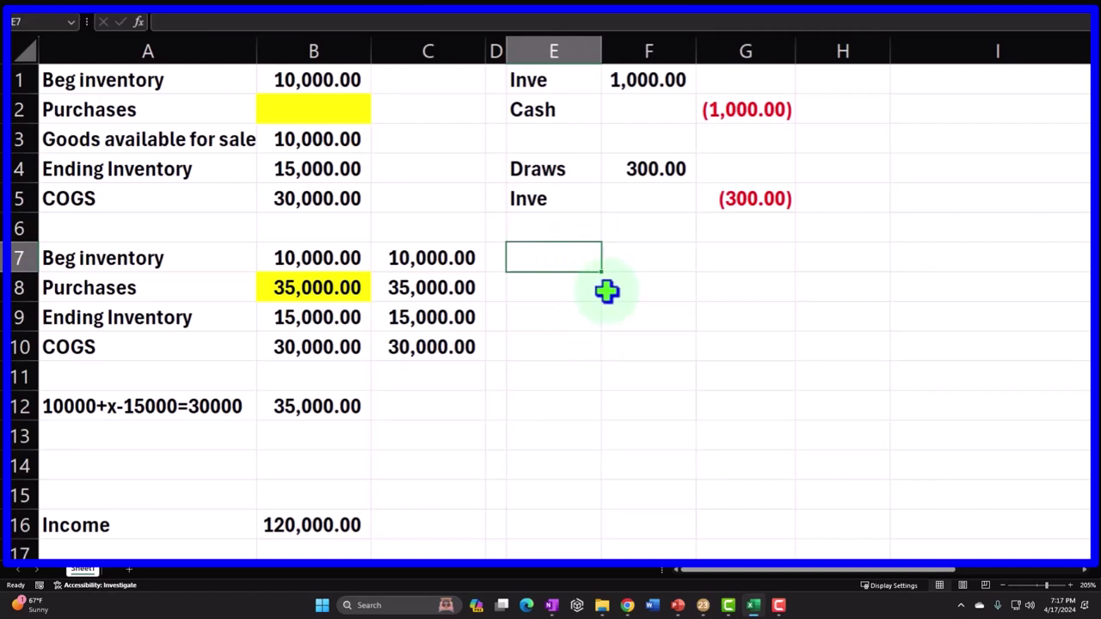
text(Invs)
key(Tab)
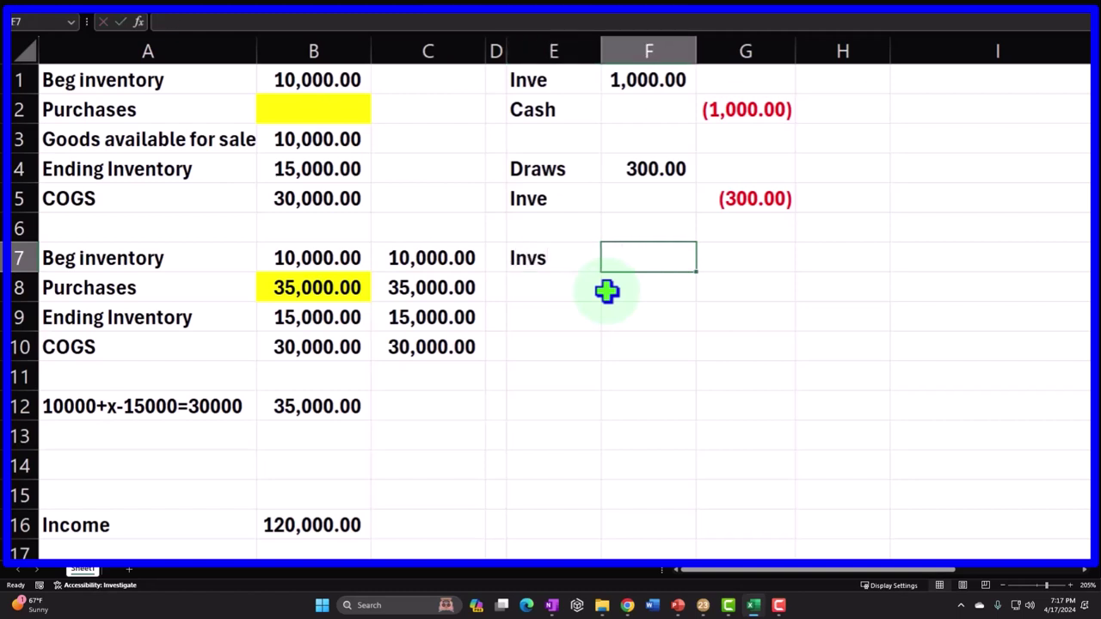
click(607, 293)
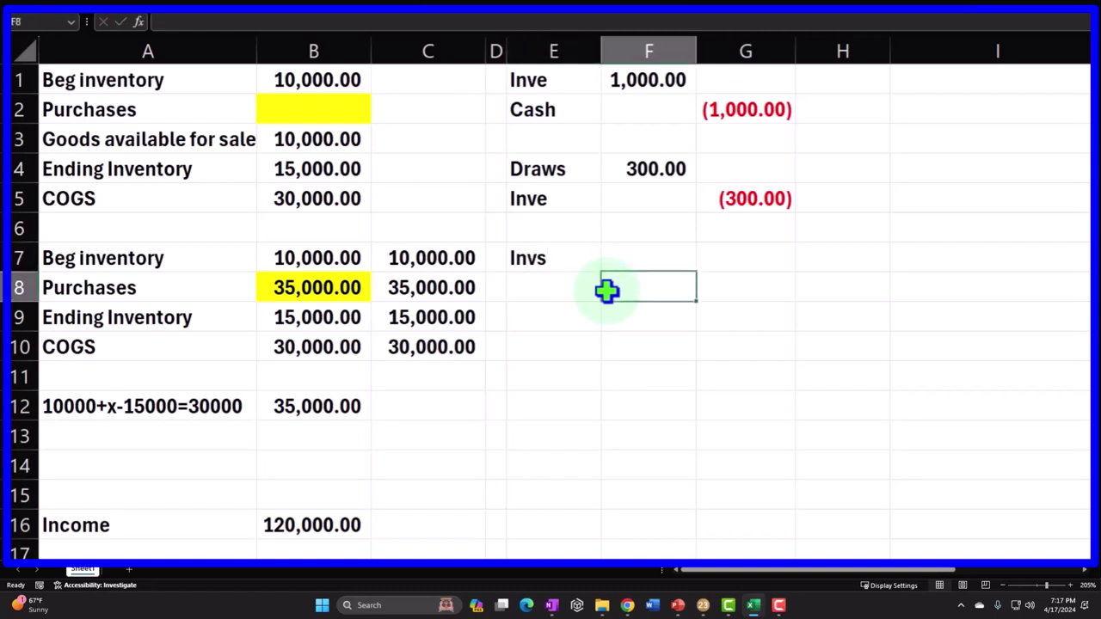
Step: Add Draws in E8 and Cash in E9 for the combined entry, with a -1000 credit in G9
key(Left)
text(Draws)
key(Tab)
key(Return)
text(Cash)
key(Tab)
key(Tab)
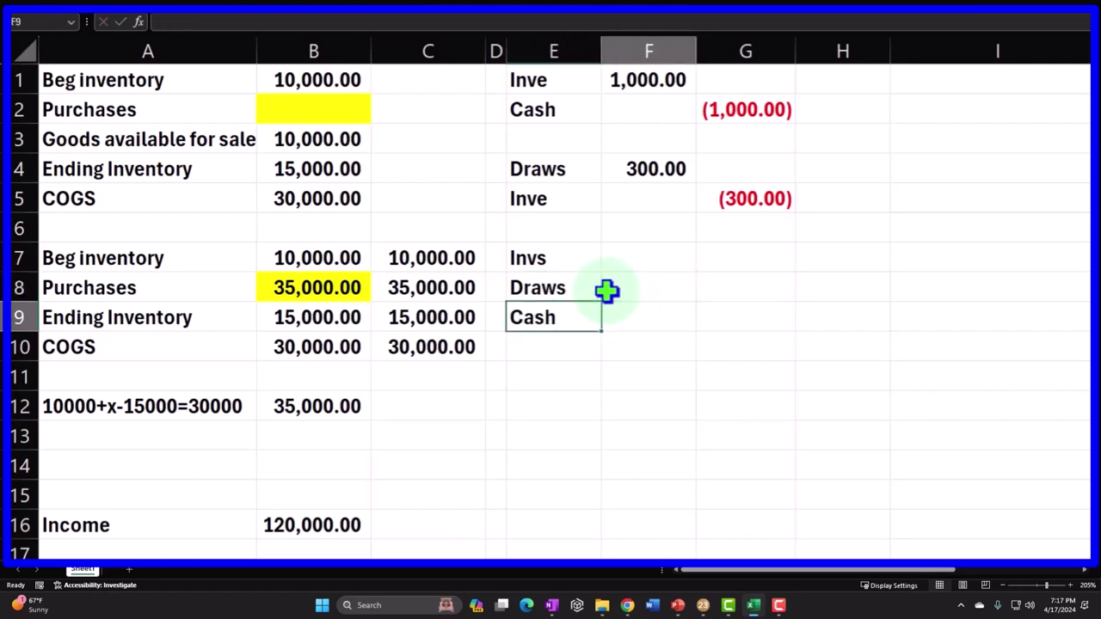
text(-1000)
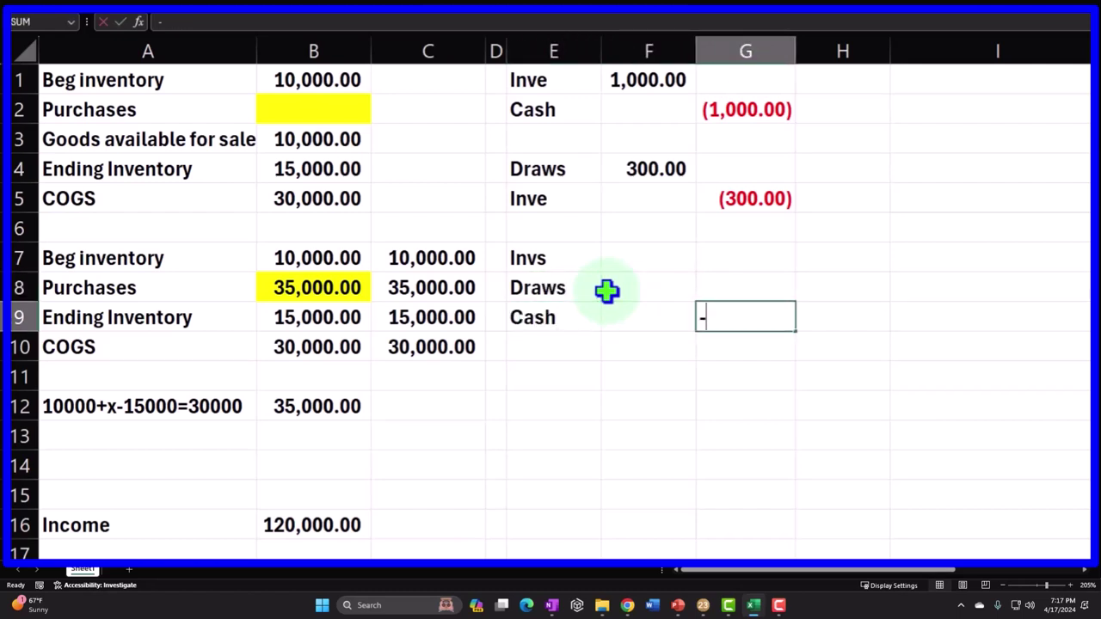
key(Return)
key(Up)
Step: Enter a 300 draws debit in F8 and balance the inventory line in F7 with -SUM(F8:G9)
click(607, 290)
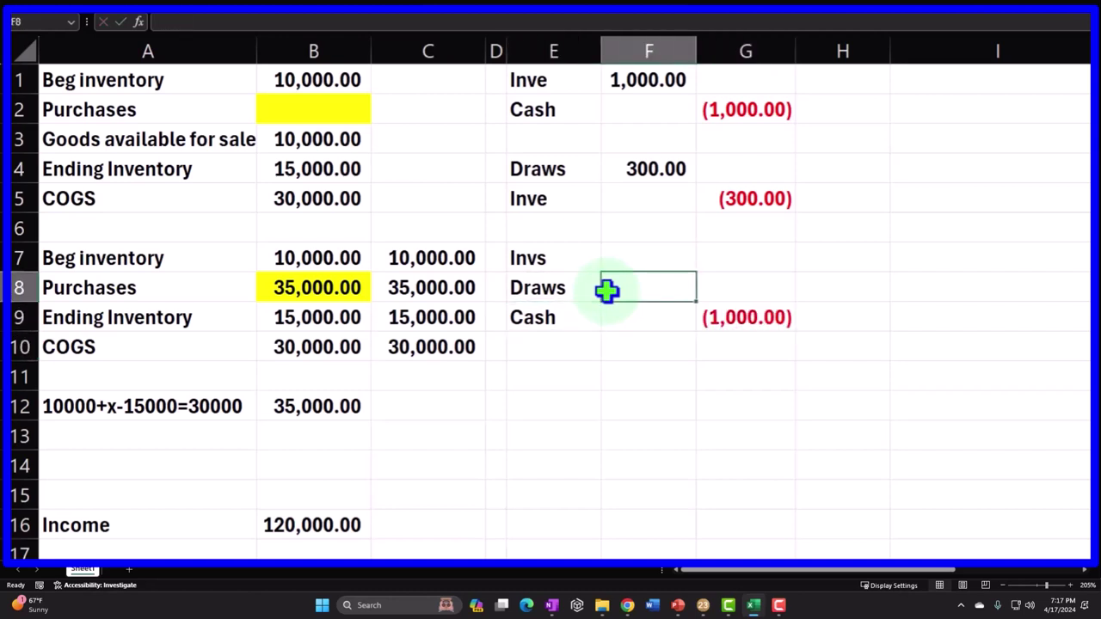
text(300)
key(Return)
key(Up)
key(Up)
text(-sum()
key(Right)
key(Down)
key(shift+Left)
key(shift+Down)
key(Return)
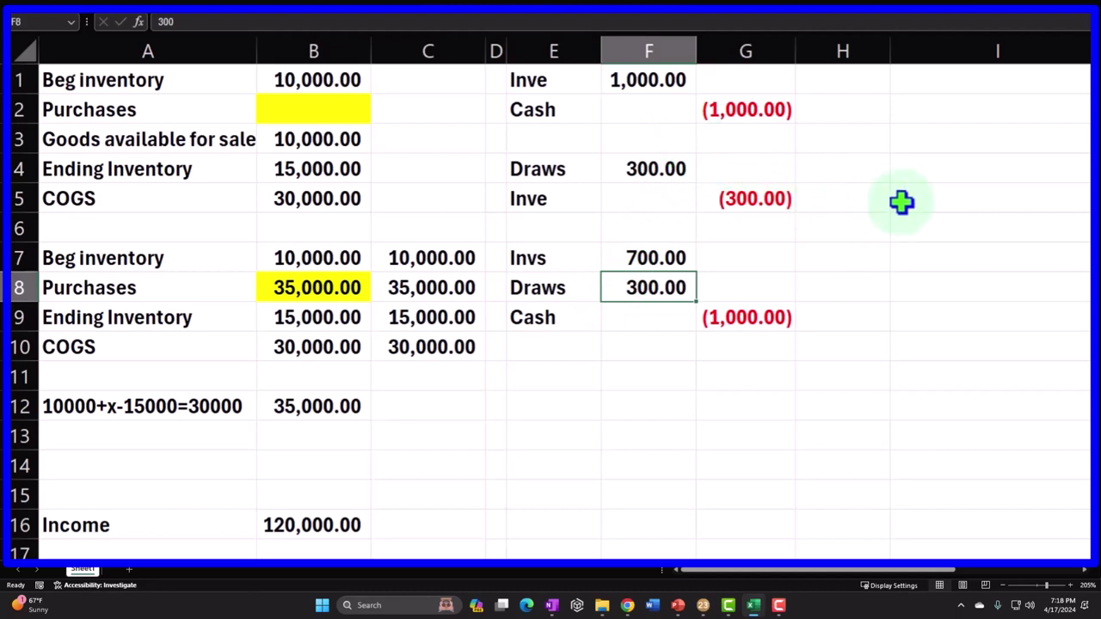
Step: Narrow column I and net the inventory effect of the first two entries in I6 with +F1+G5
drag(1085, 51, 986, 83)
double_click(925, 228)
text(+)
key(Up)
key(Up)
key(Up)
key(Up)
key(Left)
key(Left)
key(Left)
key(Up)
text(-)
key(Left)
key(Left)
key(Up)
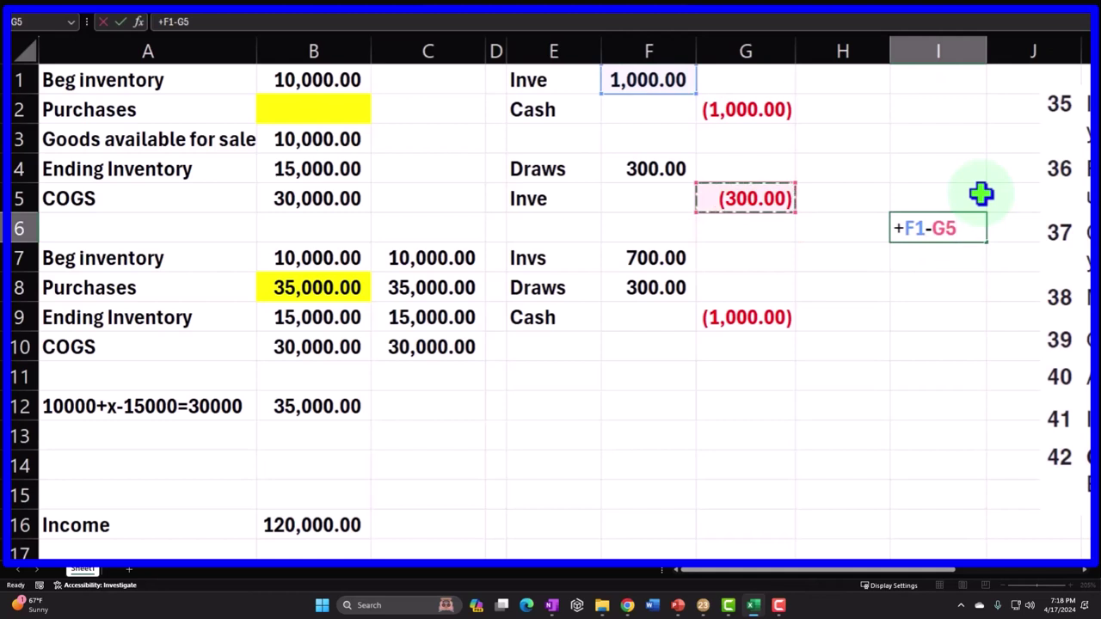
key(BackSpace)
key(BackSpace)
key(BackSpace)
text(+)
click(784, 198)
key(Return)
click(658, 255)
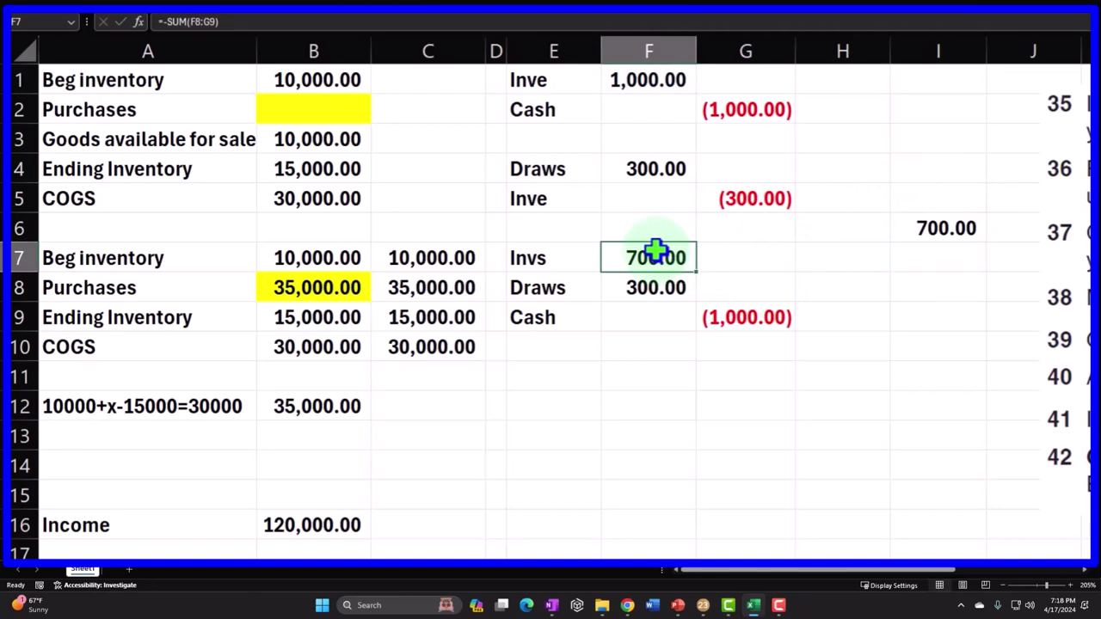
click(592, 296)
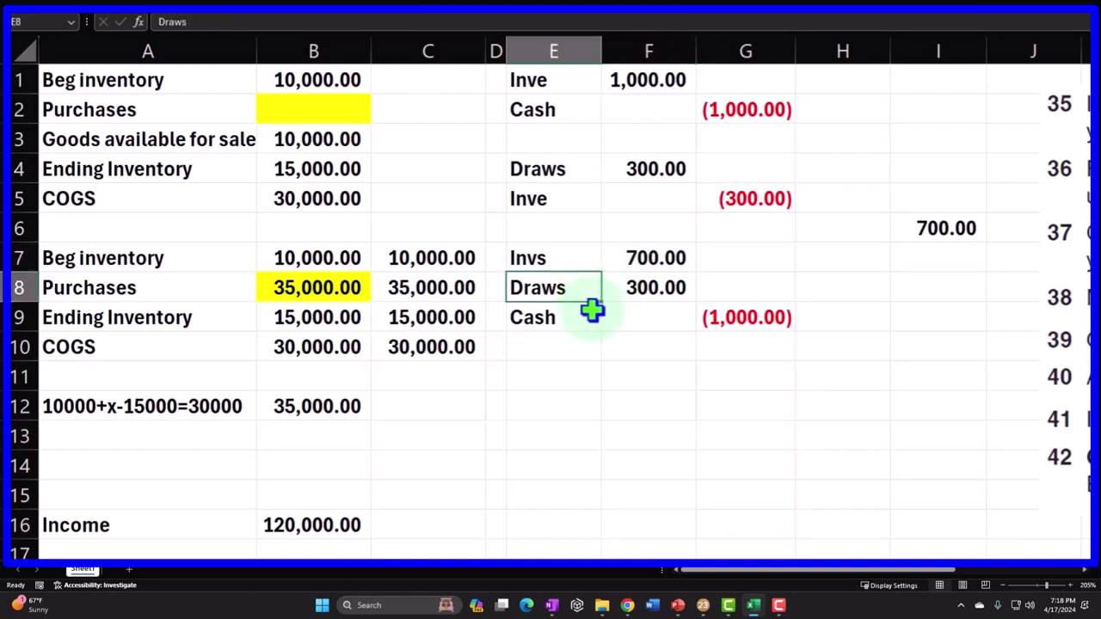
text(D)
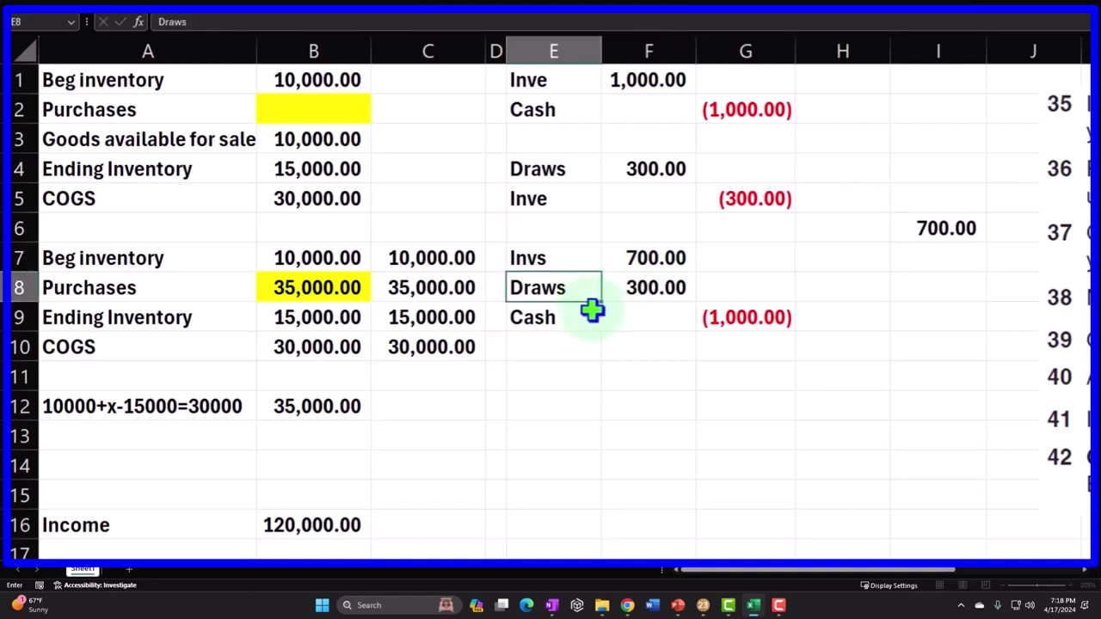
key(Escape)
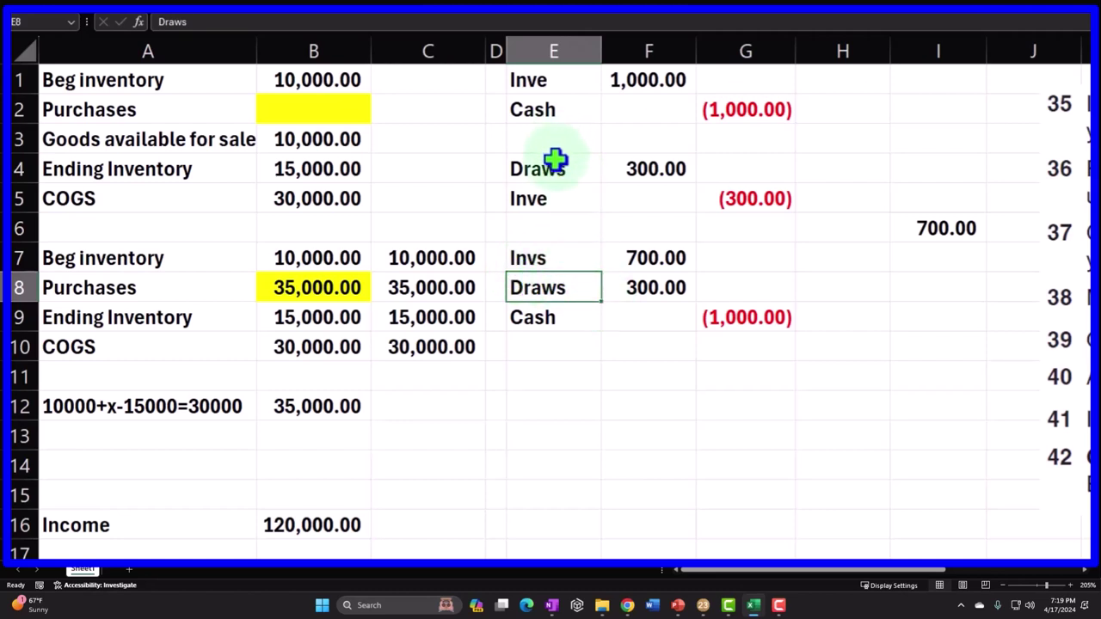
Step: Clear the journal entries and the check figure from E1:I10
drag(549, 82, 898, 351)
key(Delete)
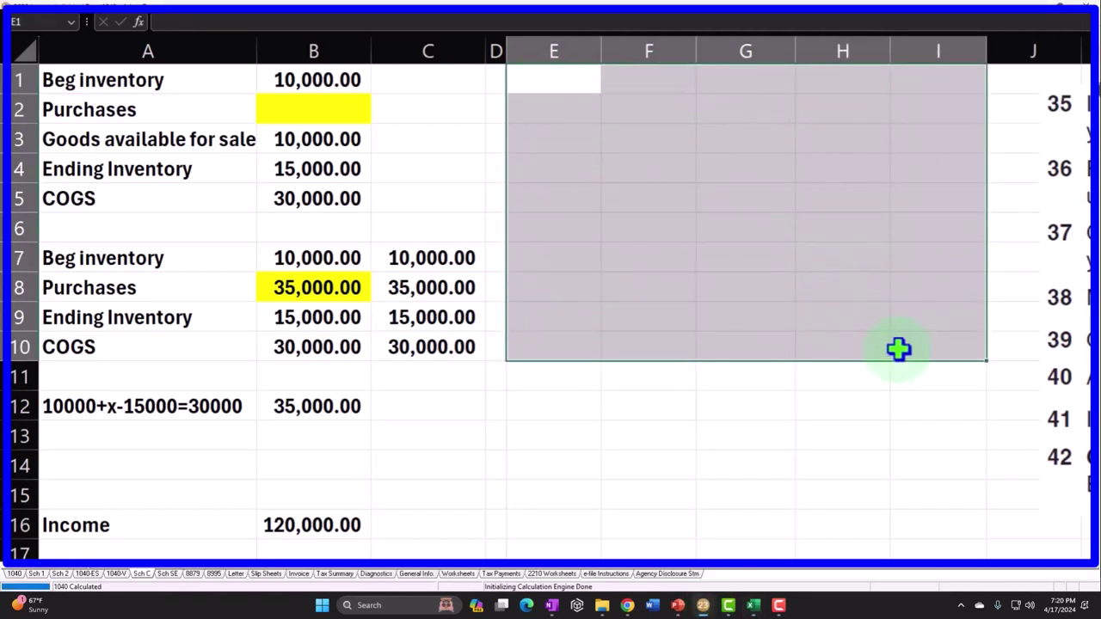
key(Down)
key(Up)
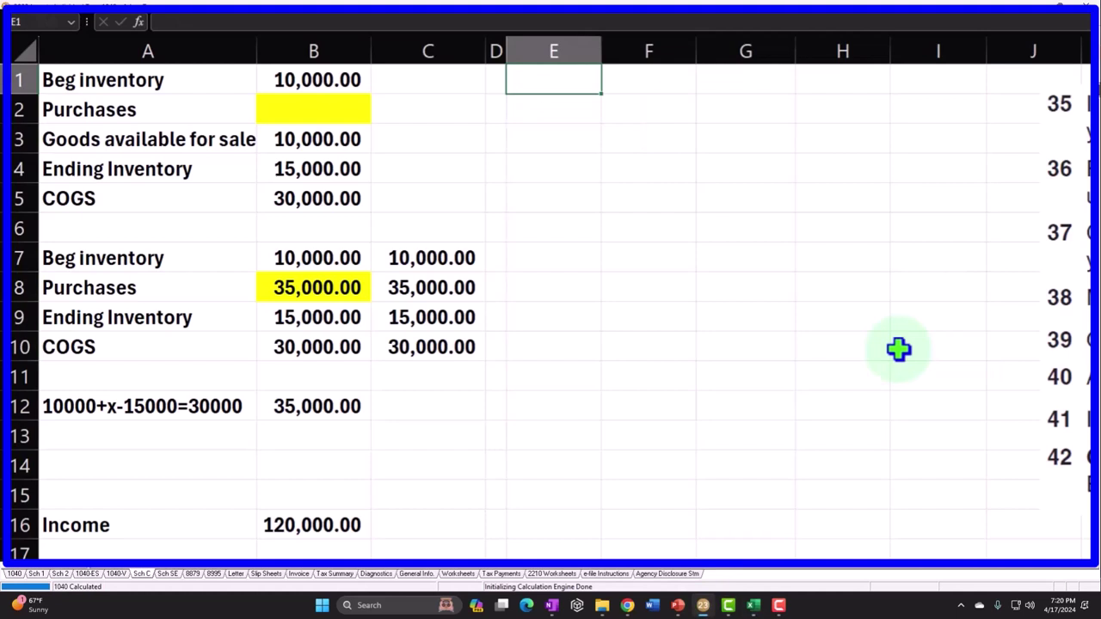
Step: Enter a purchase entry with Inve in E1, a 1000 debit in F1, Cash in E2 and -F1 in G2
text(Inve)
key(Tab)
text(1000)
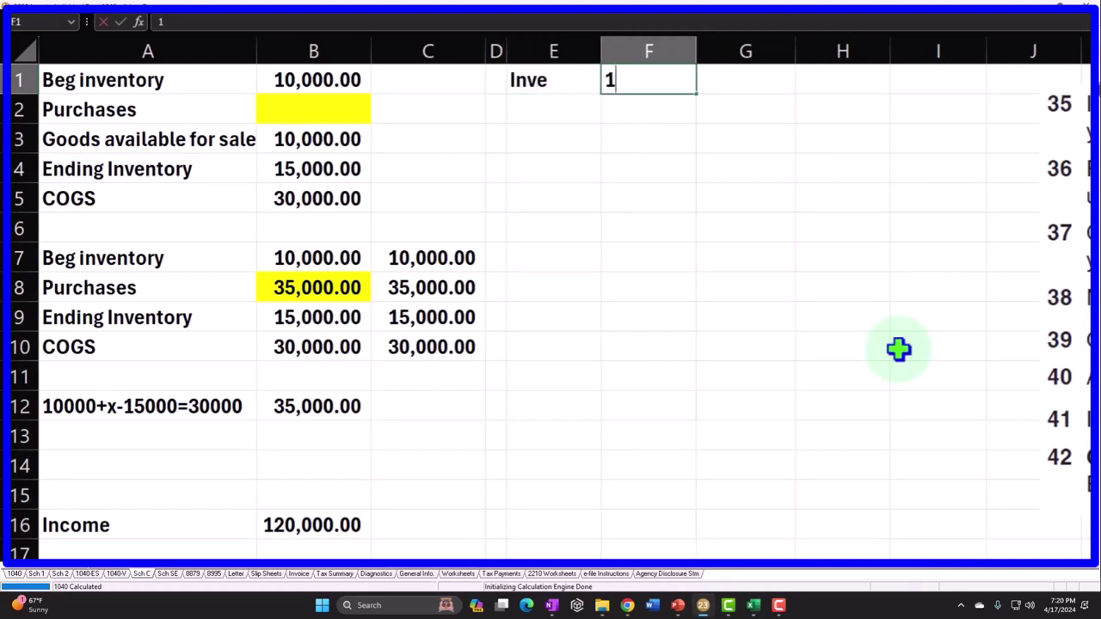
key(Return)
text(Cash)
key(Tab)
key(Tab)
text(-)
key(Up)
key(Left)
key(Return)
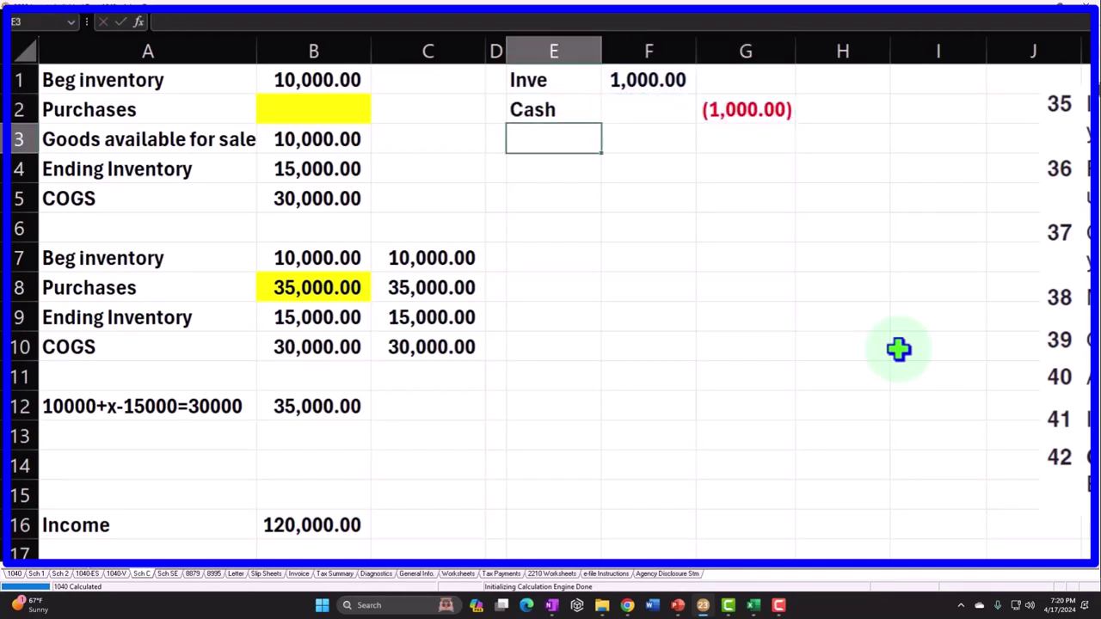
Step: Leave a blank row and enter Shipping expe in E4 with a 50 debit in F4
key(Return)
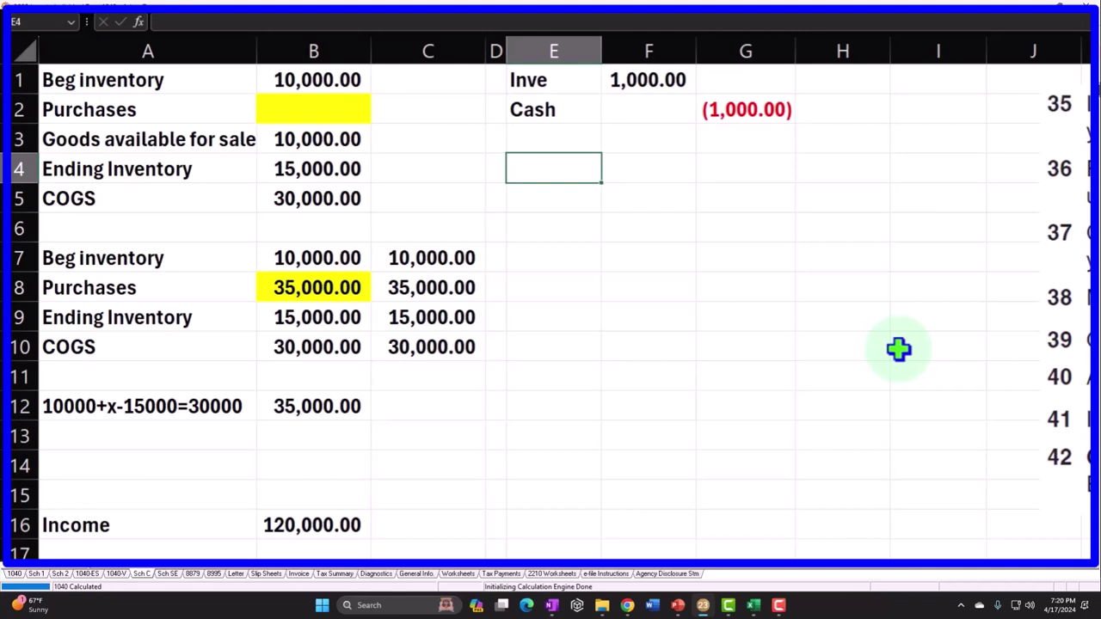
text(Shipping expe)
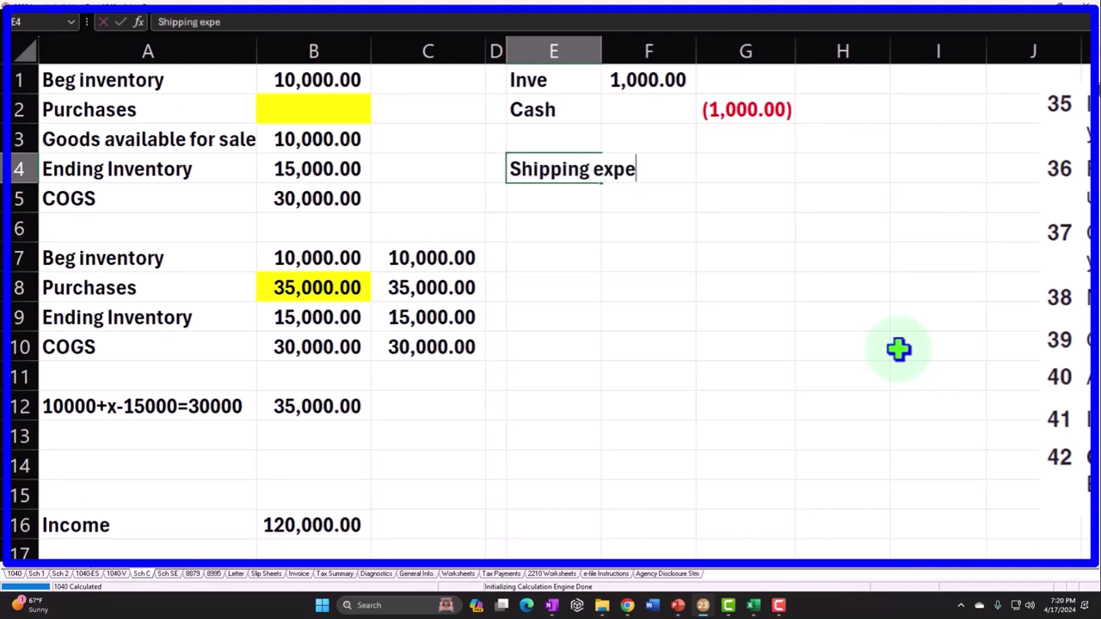
key(Return)
key(Up)
key(Right)
text(50)
key(Return)
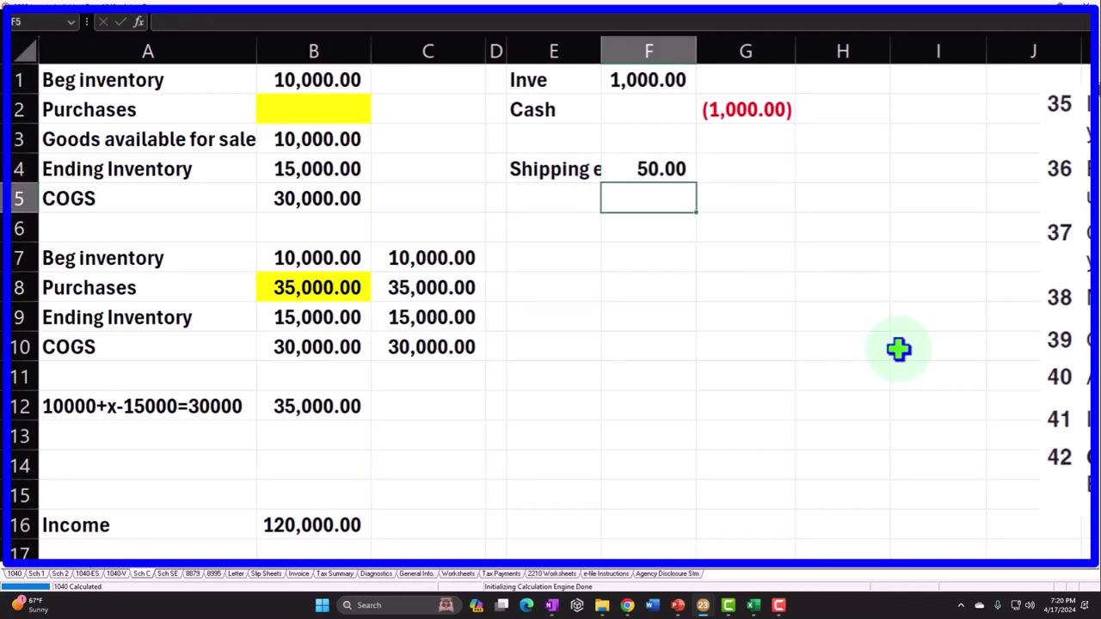
Step: Widen column E and complete the shipping entry with Cash in E5 and -F4 in G5
key(Left)
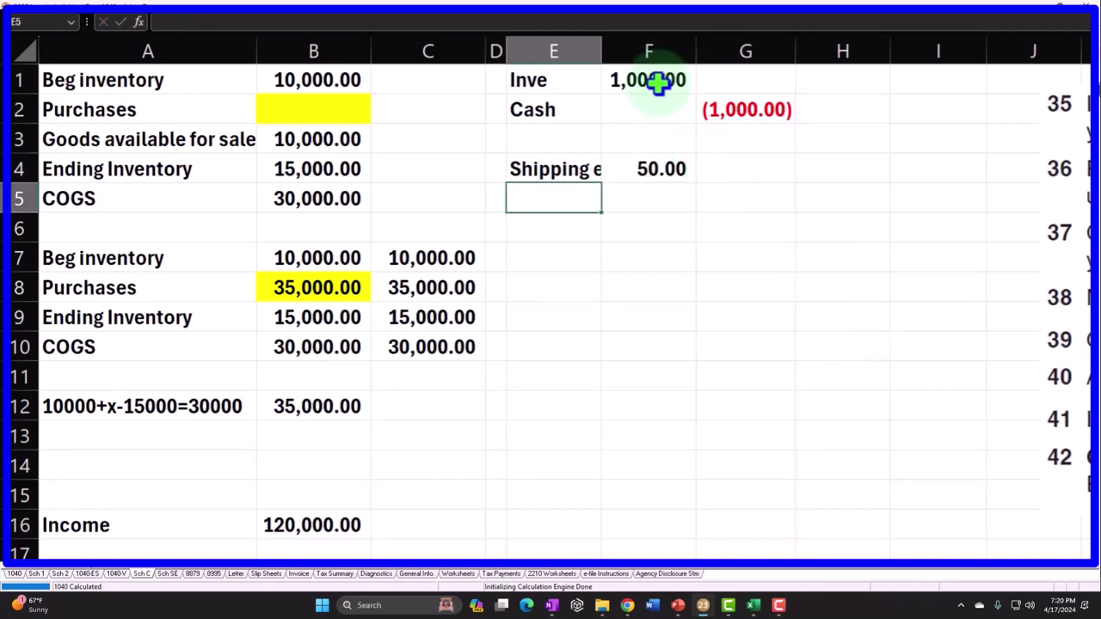
drag(602, 52, 667, 53)
text(Cash)
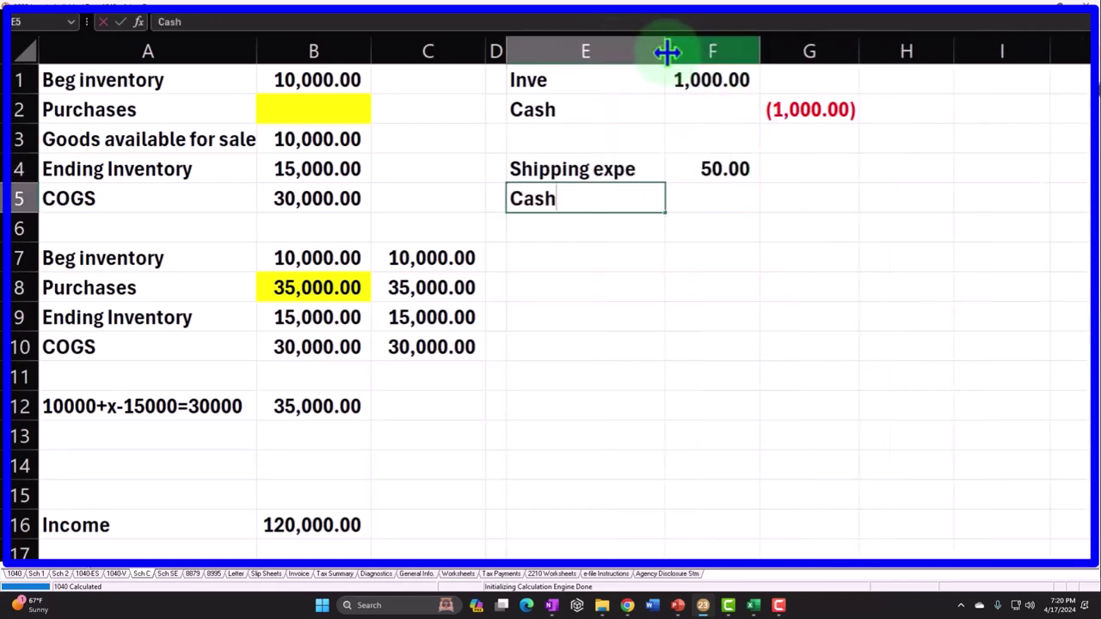
key(Right)
key(Right)
text(-)
key(Left)
key(Up)
key(Return)
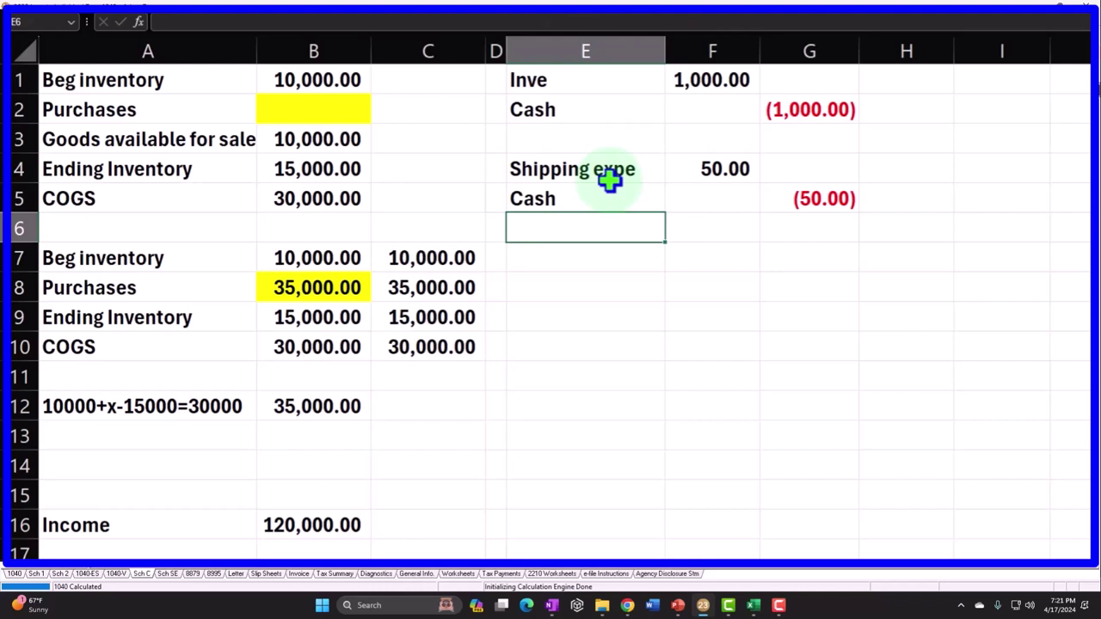
Step: Bring the Excel workbook to the front and widen column D
click(729, 83)
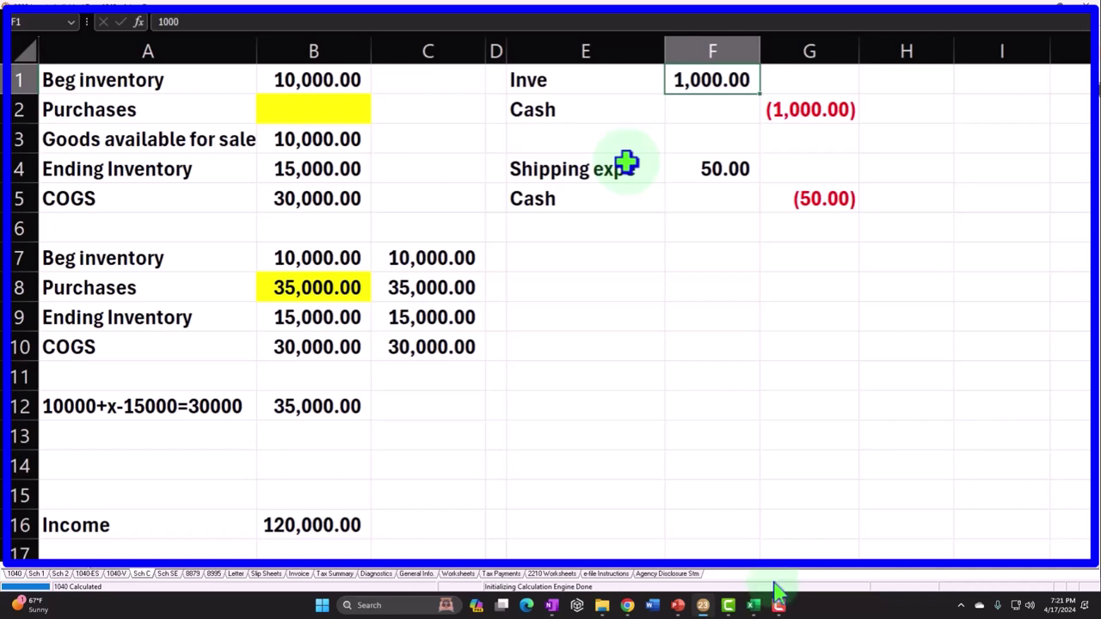
click(753, 606)
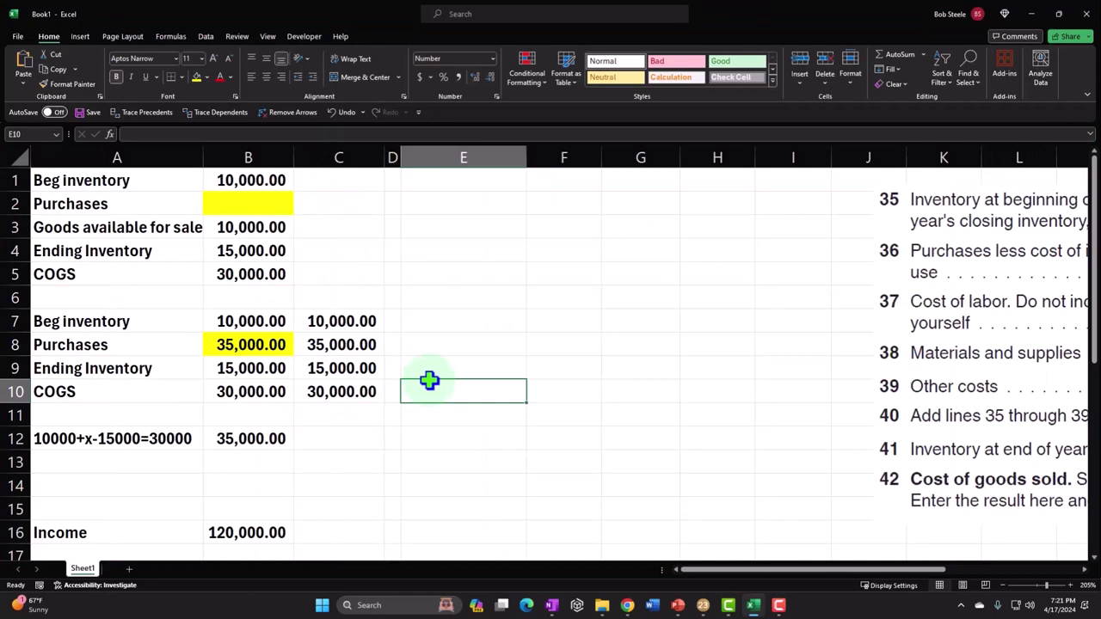
scroll(429, 380, down, 2)
scroll(418, 424, down, 7)
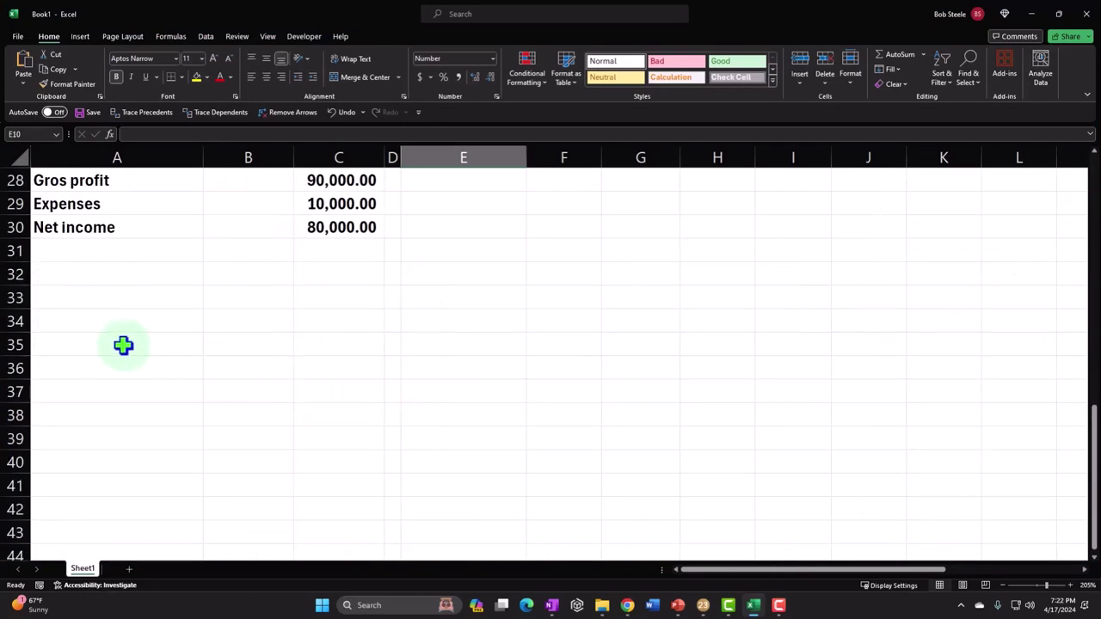
drag(400, 157, 479, 157)
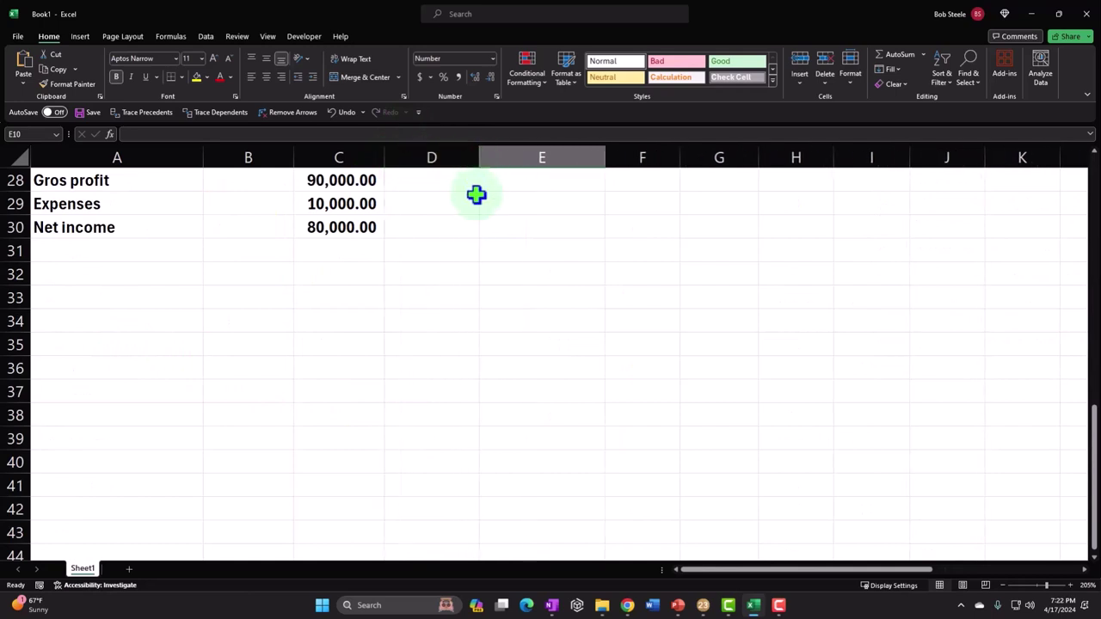
Step: Enter Sales in A33 with an amount of 100 in B33, below the net income section
click(111, 320)
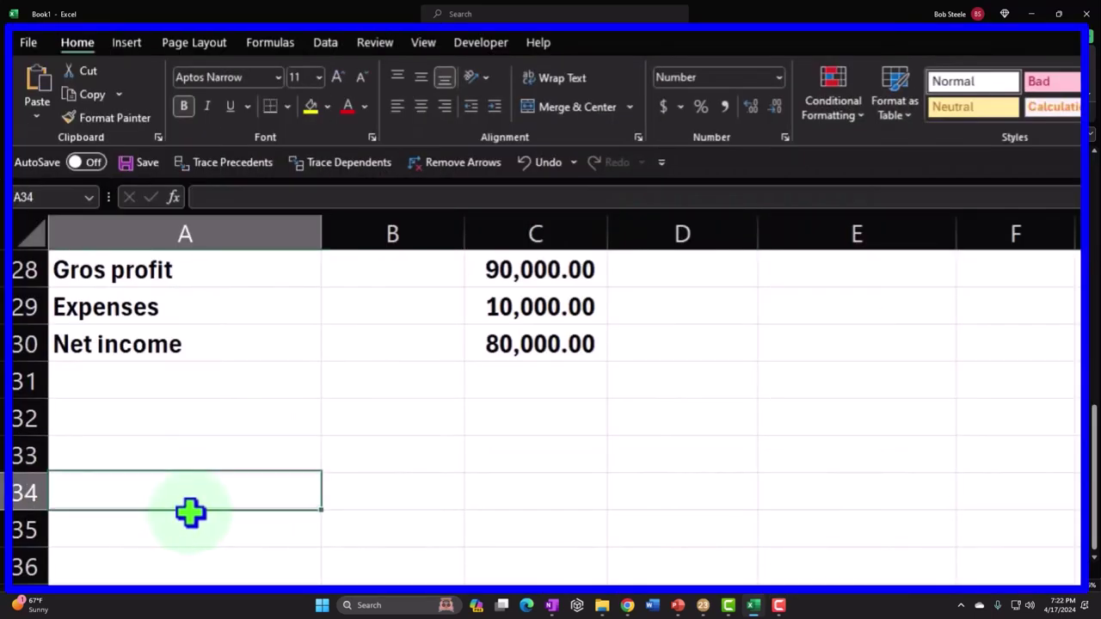
key(Up)
text(Sales)
key(Tab)
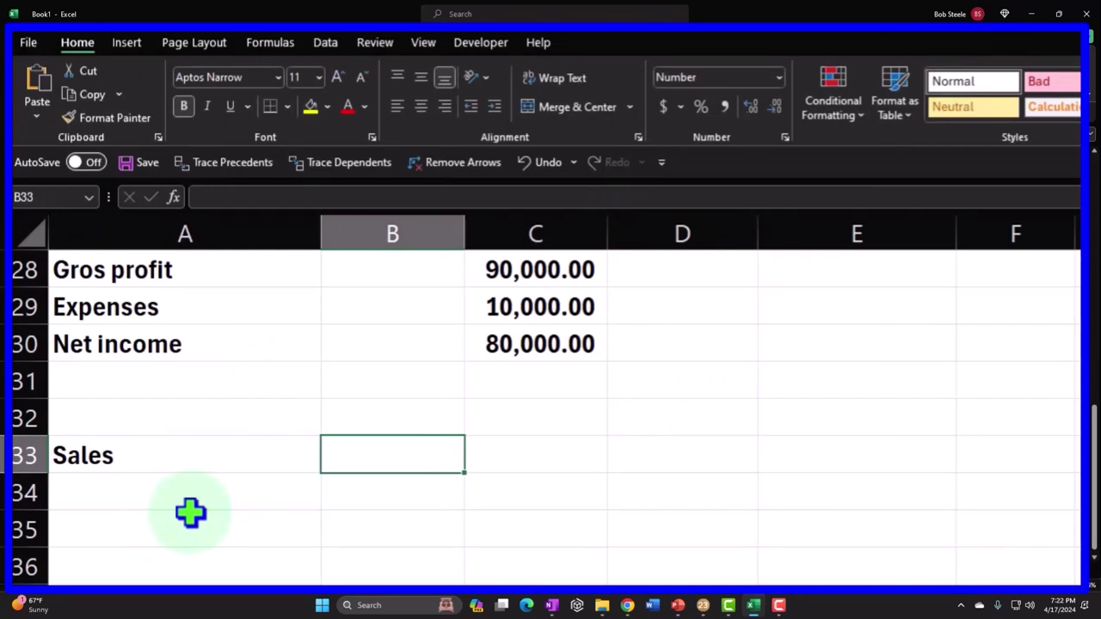
text(100)
key(Return)
Step: Enter Cost in A34 with 75 in B34 and underline that amount
text(Cs)
key(BackSpace)
text(ost)
key(Tab)
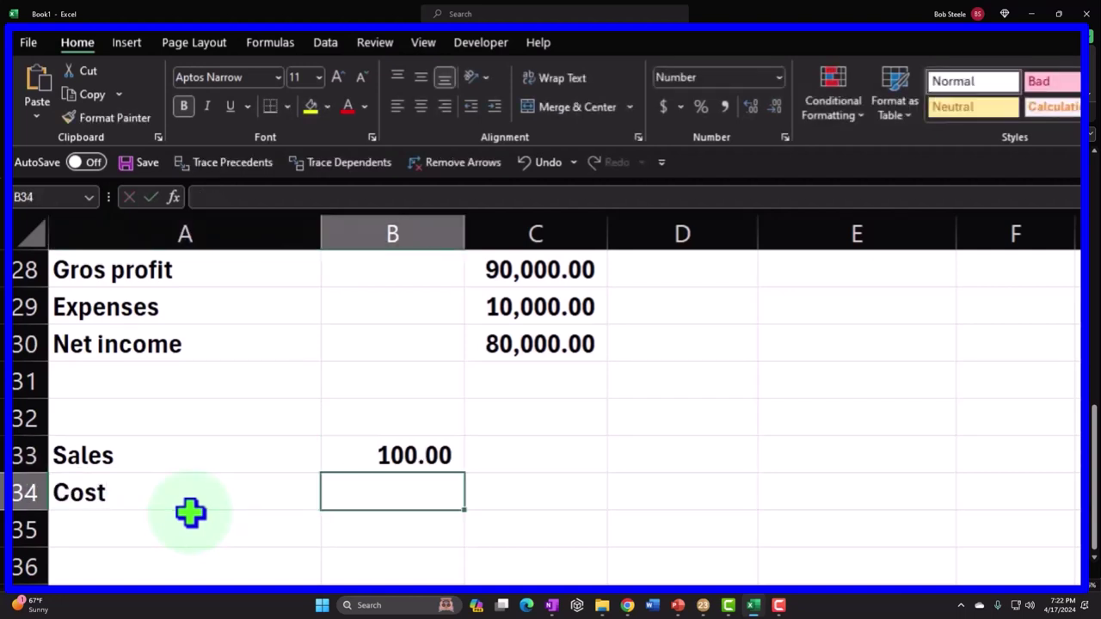
text(75)
key(Return)
key(Right)
key(Up)
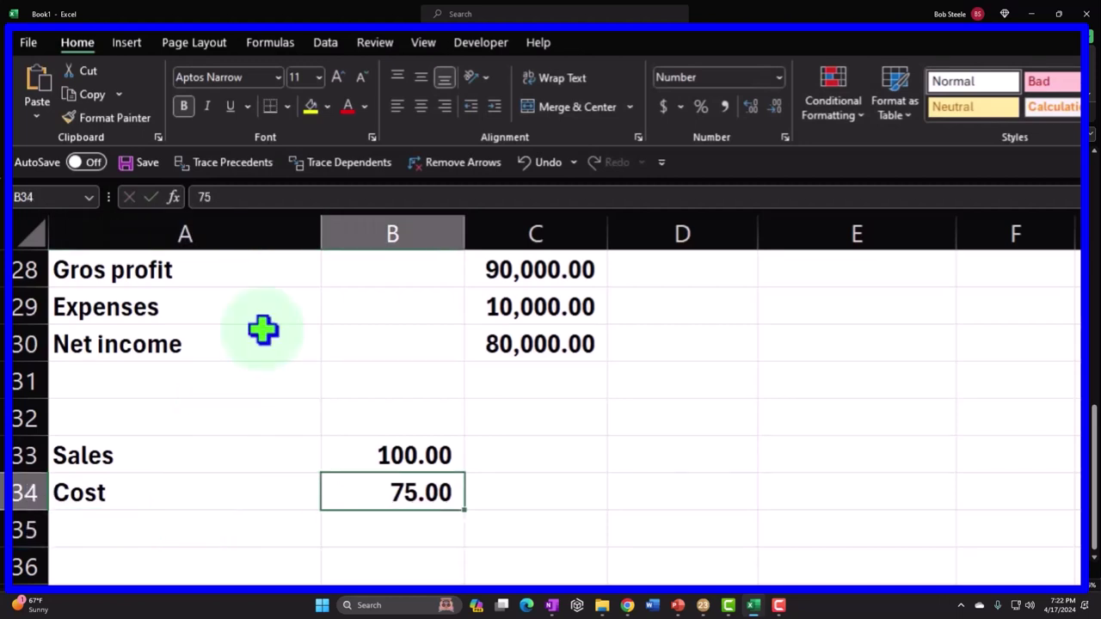
click(232, 108)
key(Return)
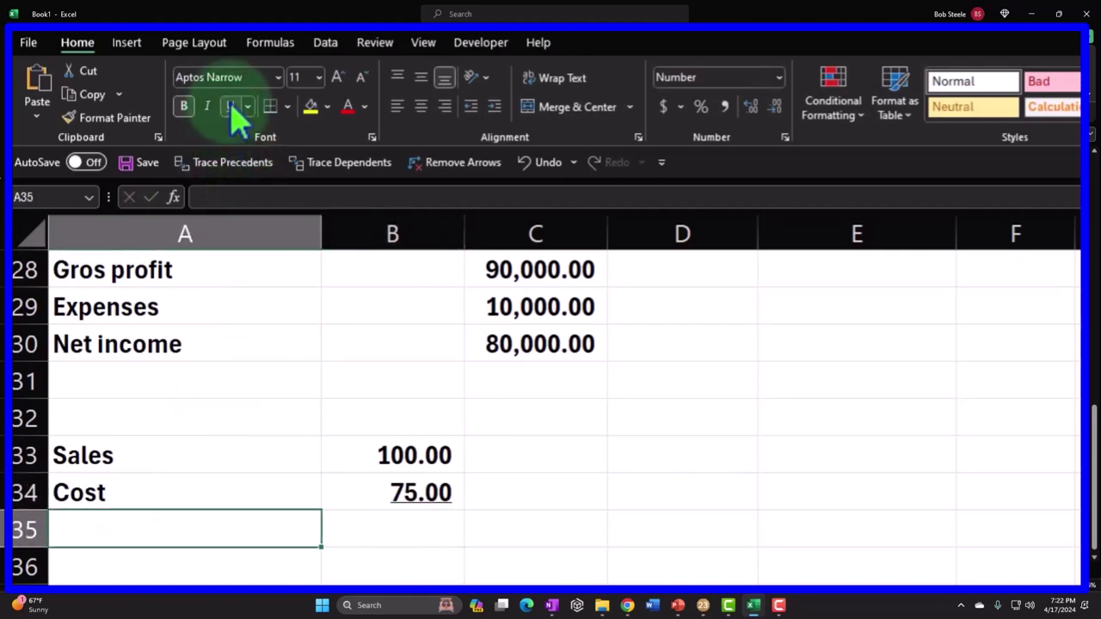
Step: Add a Gross profit line in A35 and compute it in B35 with =B33-B34
text(Gros)
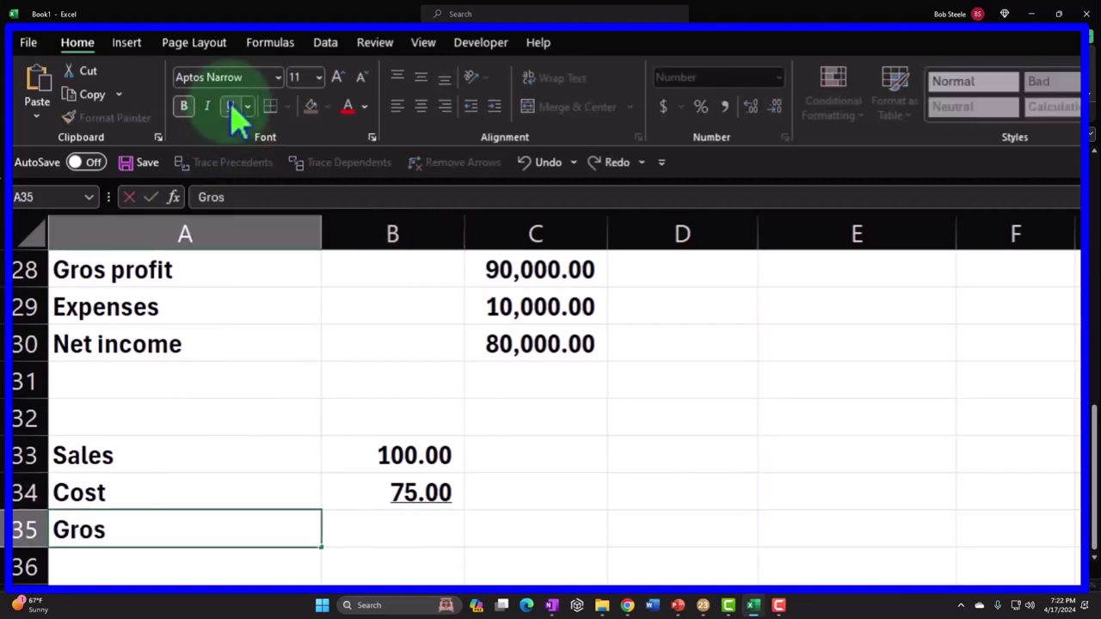
text(s profit)
key(Tab)
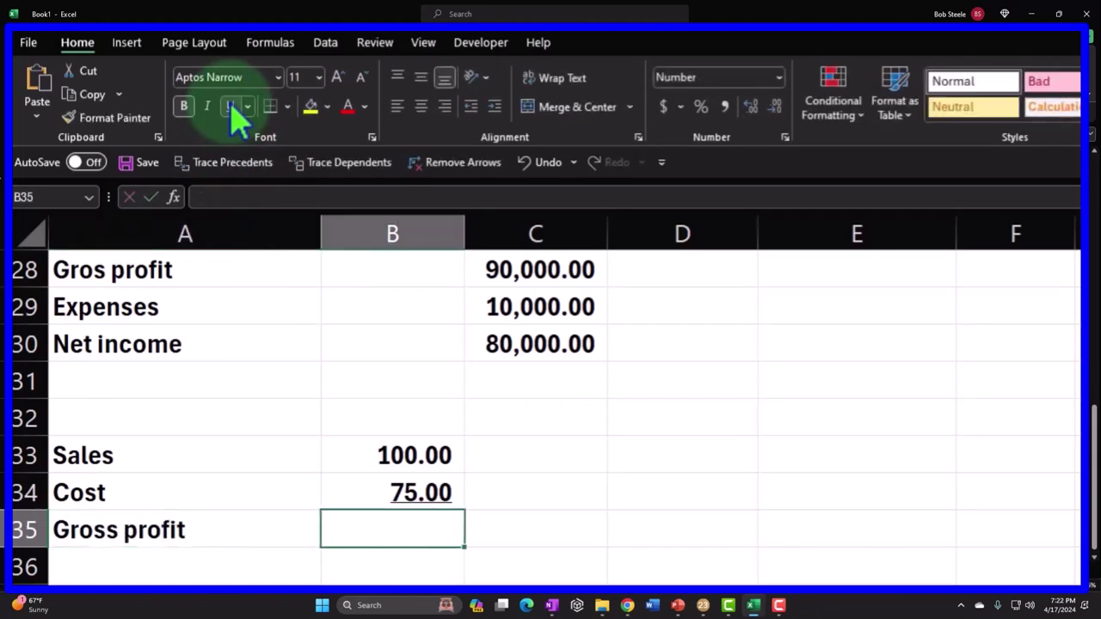
text(=)
key(Up)
key(Up)
text(-)
key(Up)
key(Return)
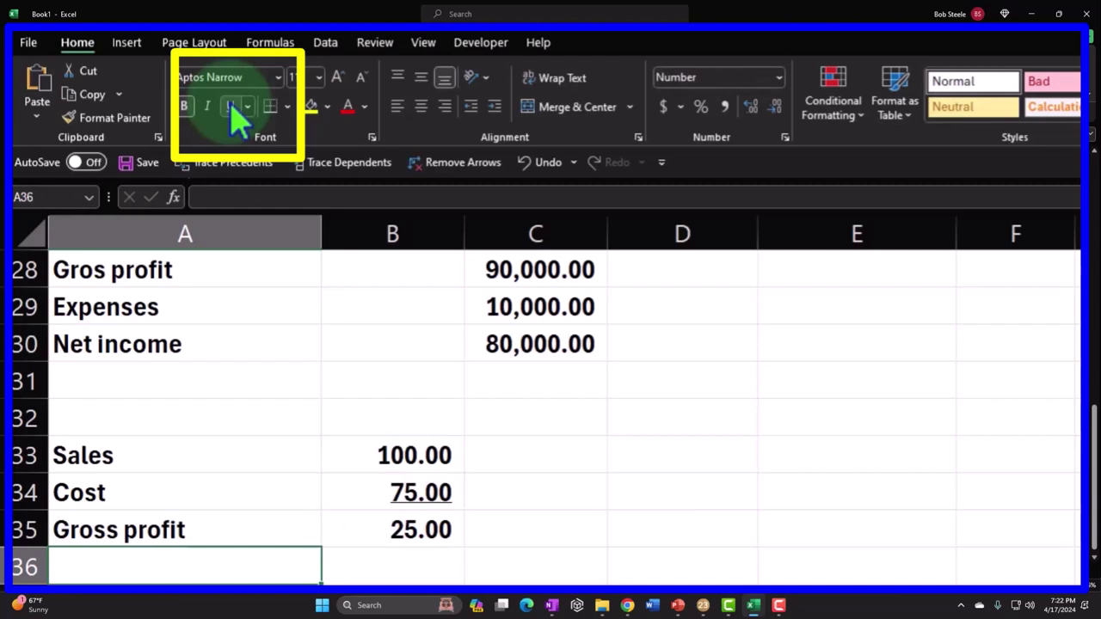
Step: Calculate the gross profit percentage in C35 with =B35/B33 and format it as a percent
key(Right)
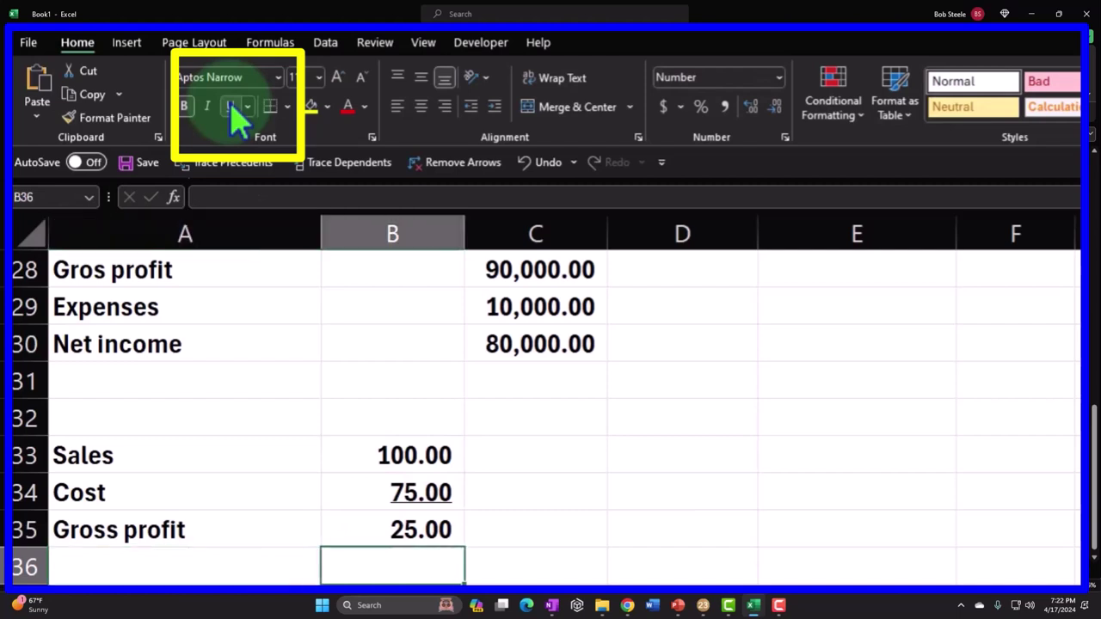
key(Right)
key(Up)
text(=-)
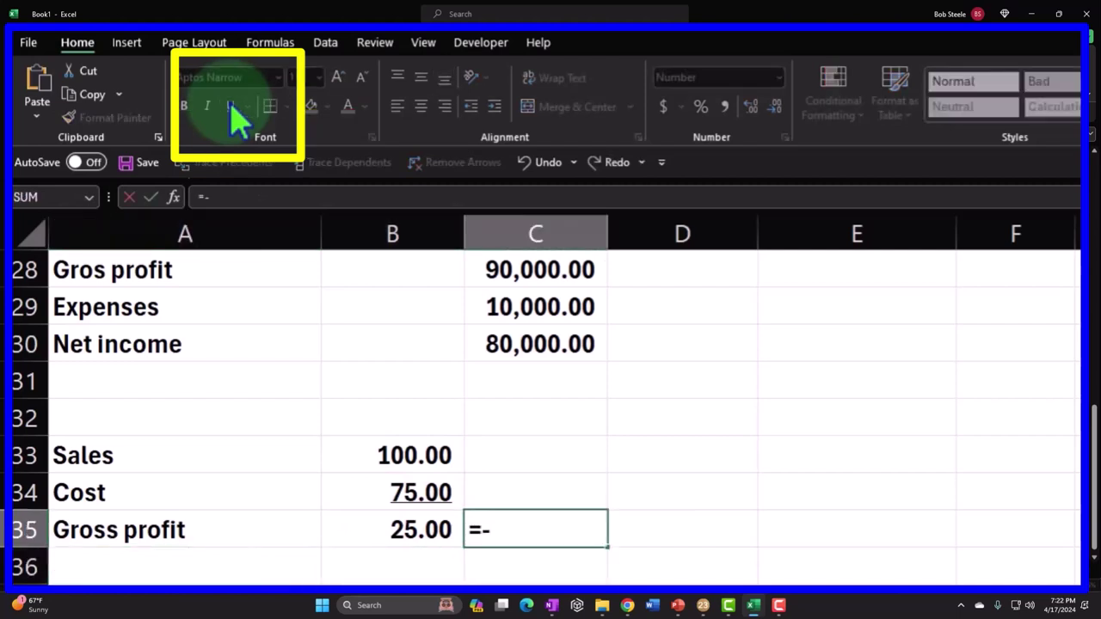
key(BackSpace)
key(Left)
text(/)
key(Up)
key(Up)
key(Left)
key(Return)
key(Up)
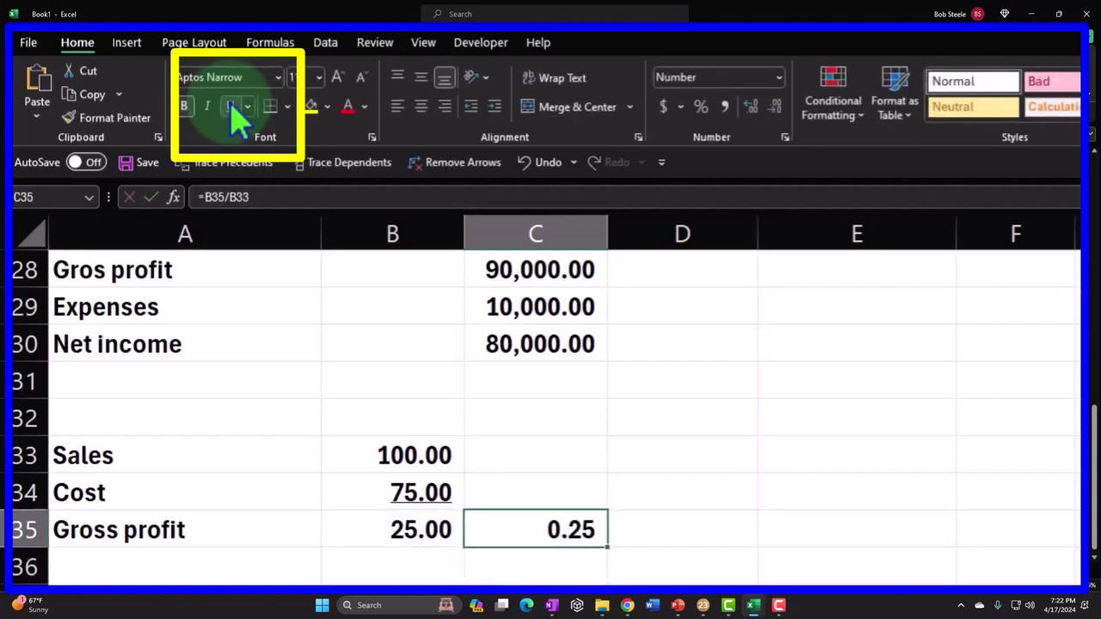
click(701, 106)
key(Up)
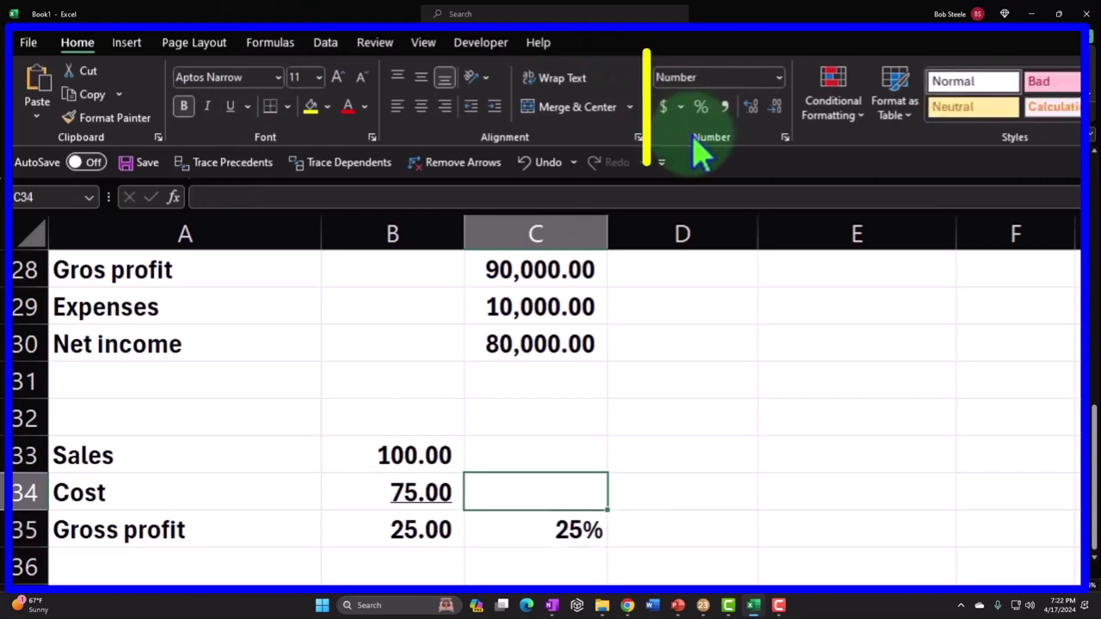
Step: Calculate the cost as a share of sales in C34 with =B34/B33 and format it as a percent
text(=)
key(Left)
text(/)
key(Left)
key(Up)
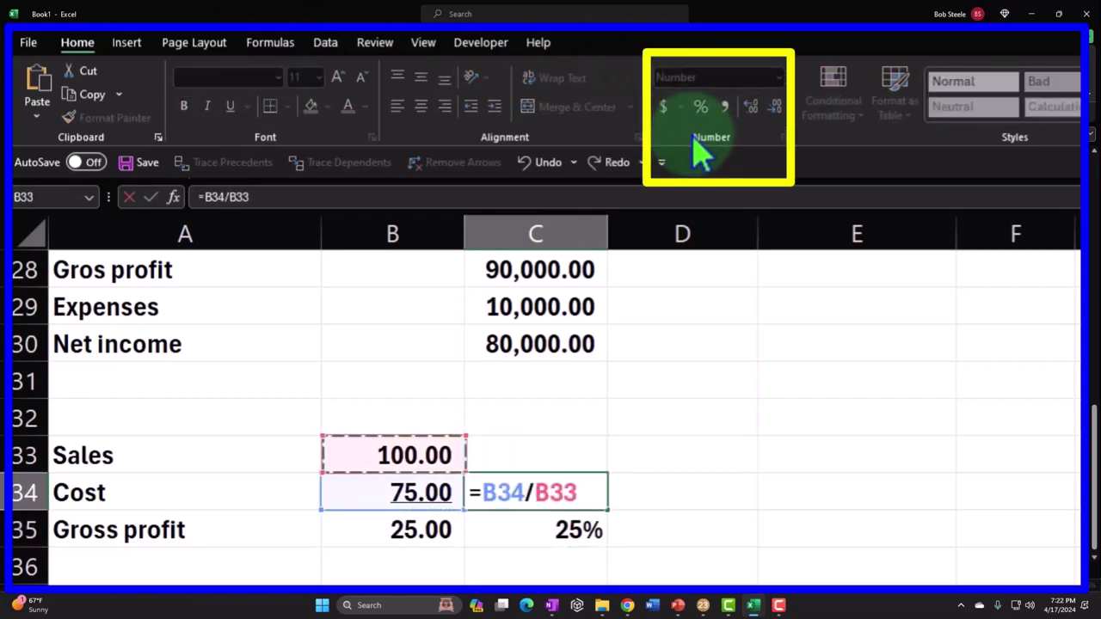
key(Return)
key(Up)
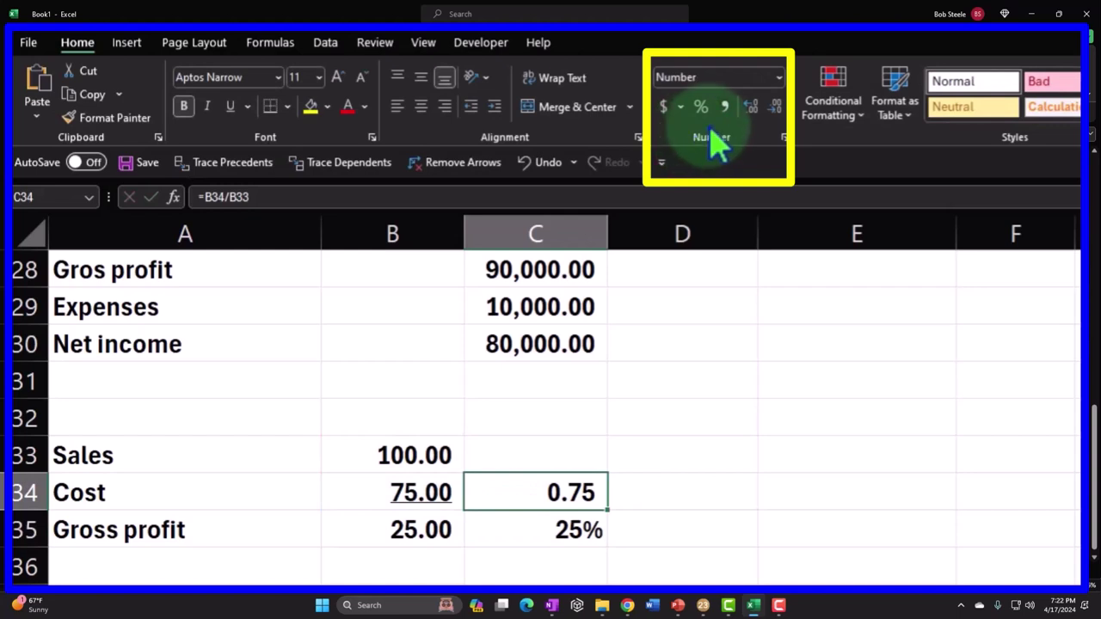
click(703, 109)
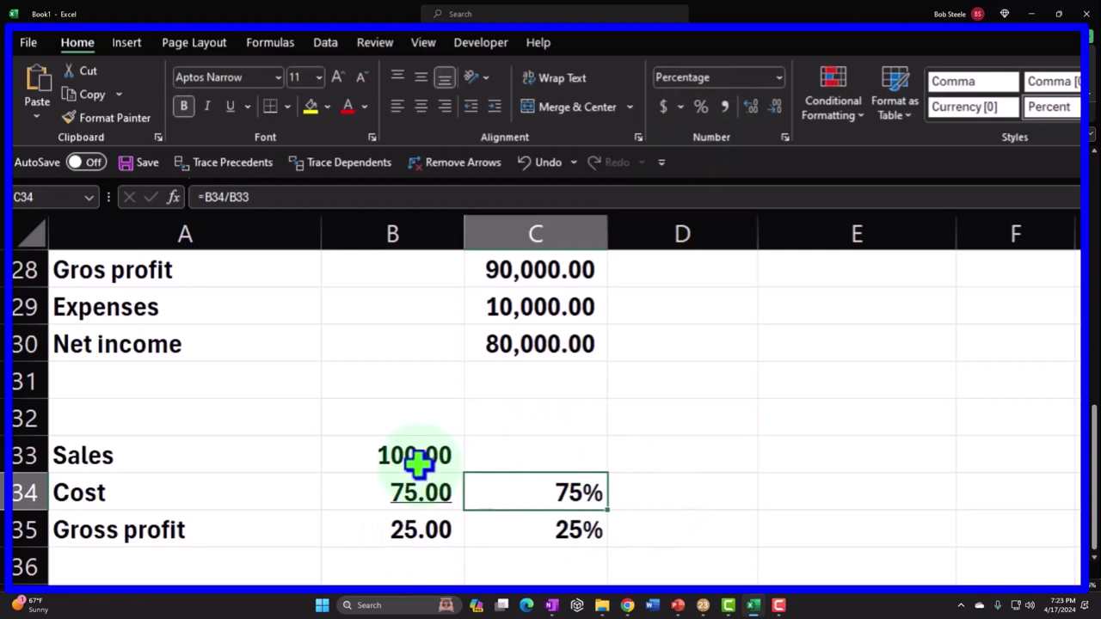
Step: Enter a quantity of 43 in D33 and compute total sales in E33 with =B33*D33
click(679, 458)
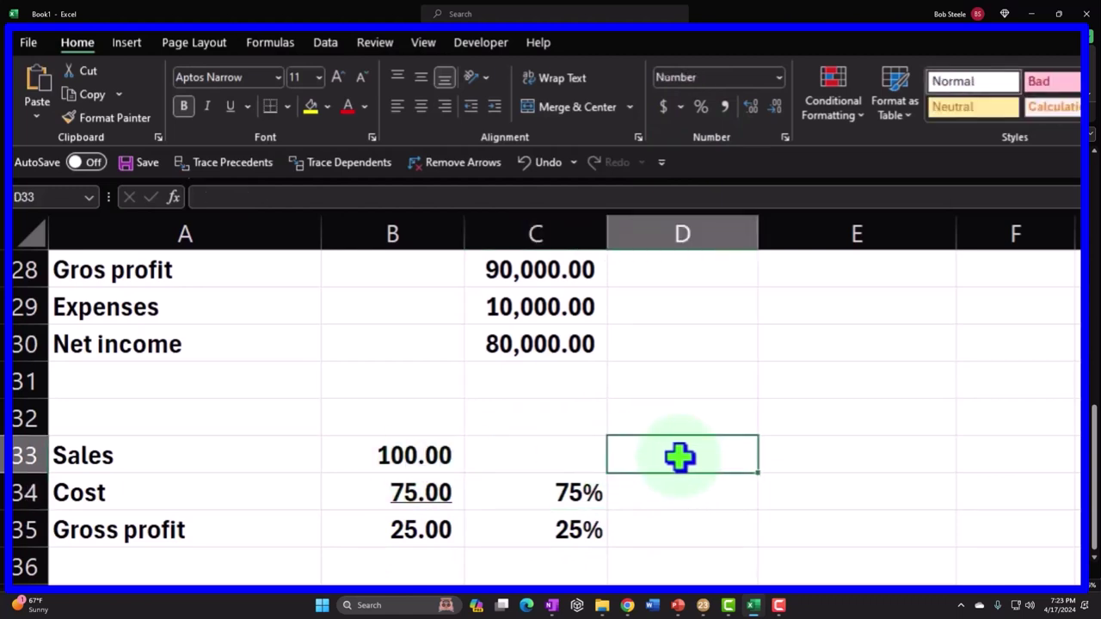
text(43)
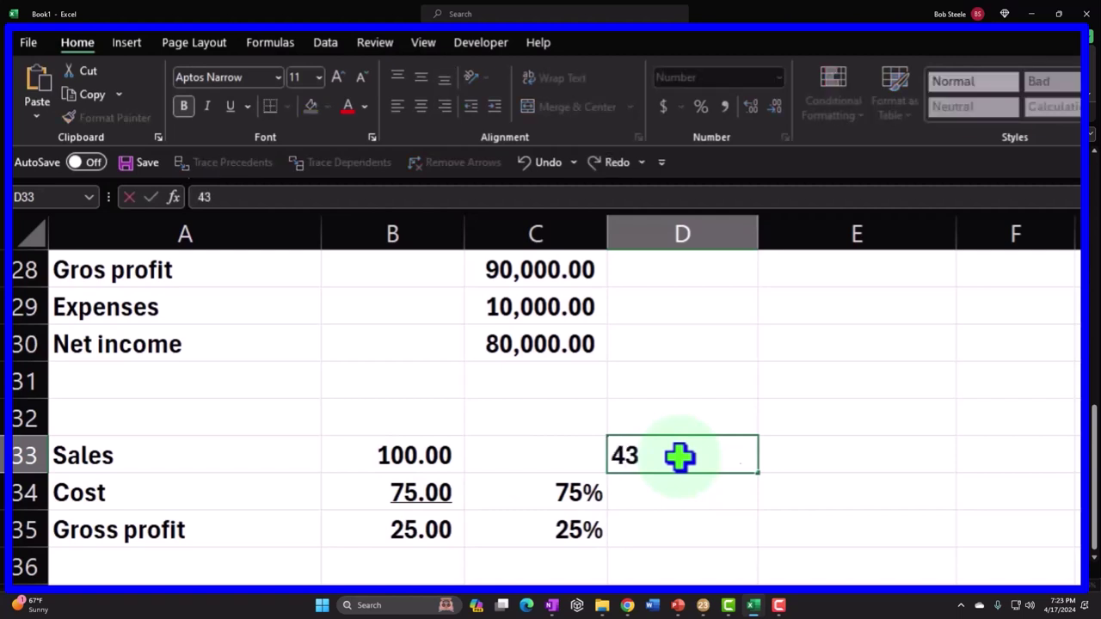
key(Return)
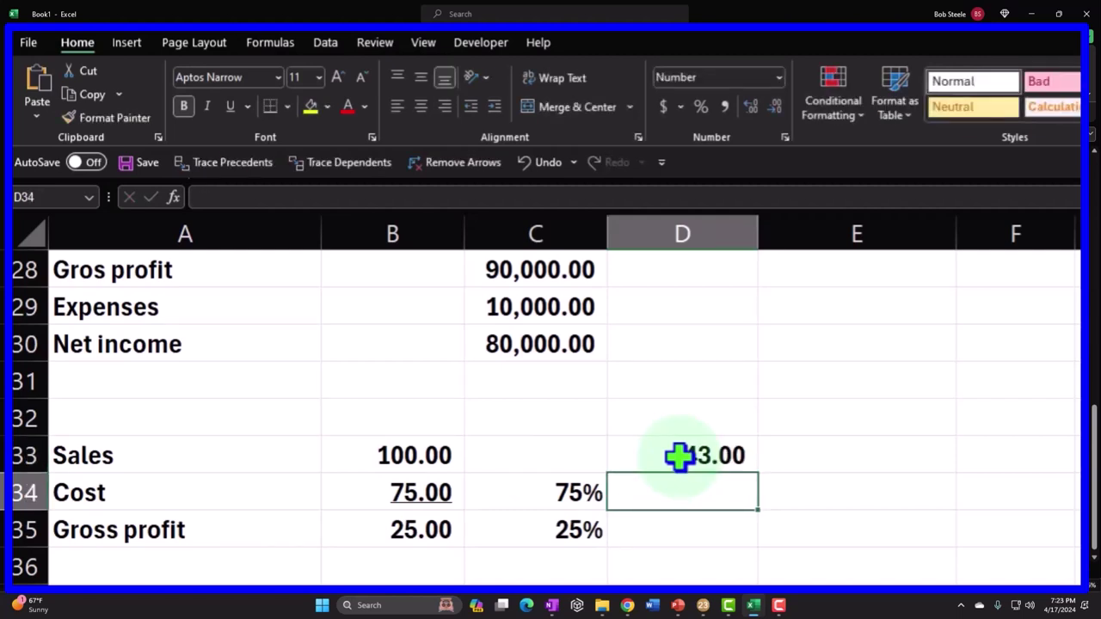
key(Up)
key(Right)
text(=)
key(Left)
key(Left)
key(Left)
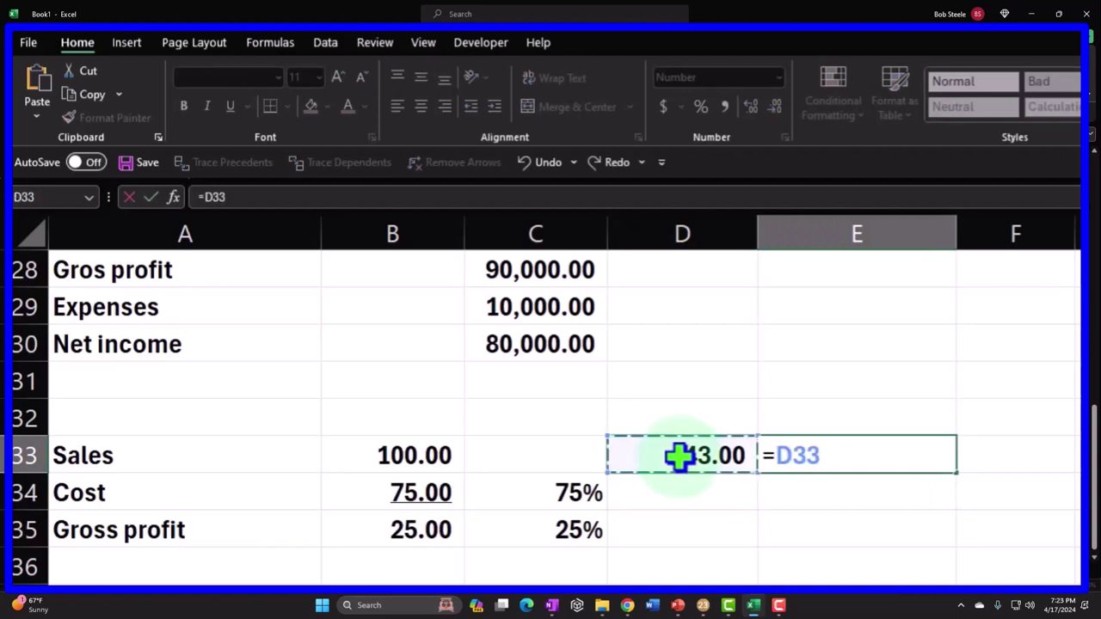
text(*)
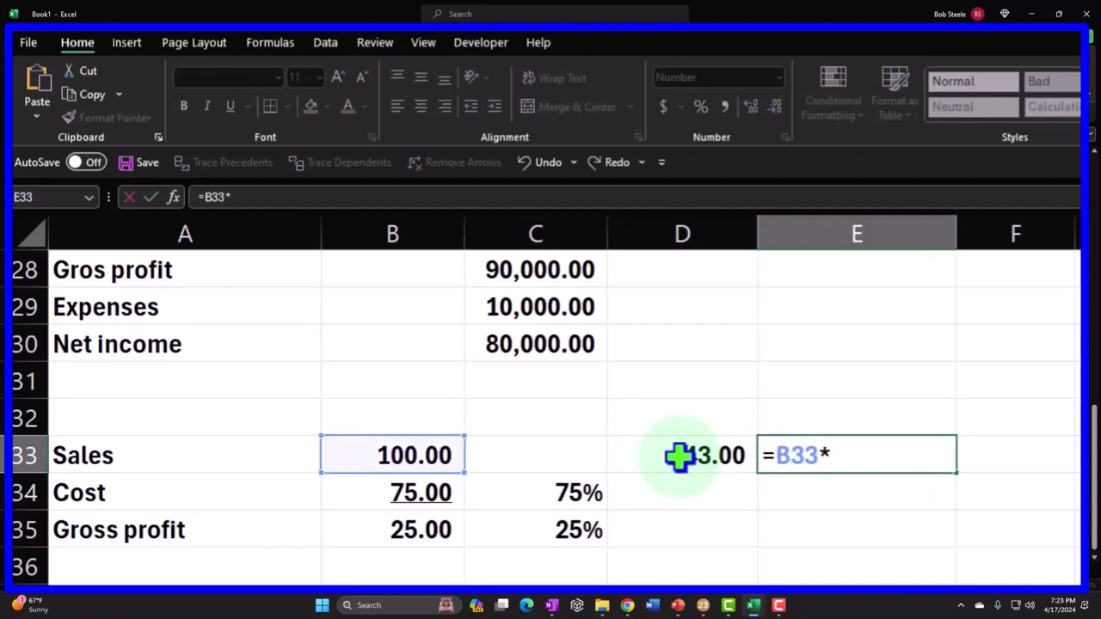
key(Left)
key(Return)
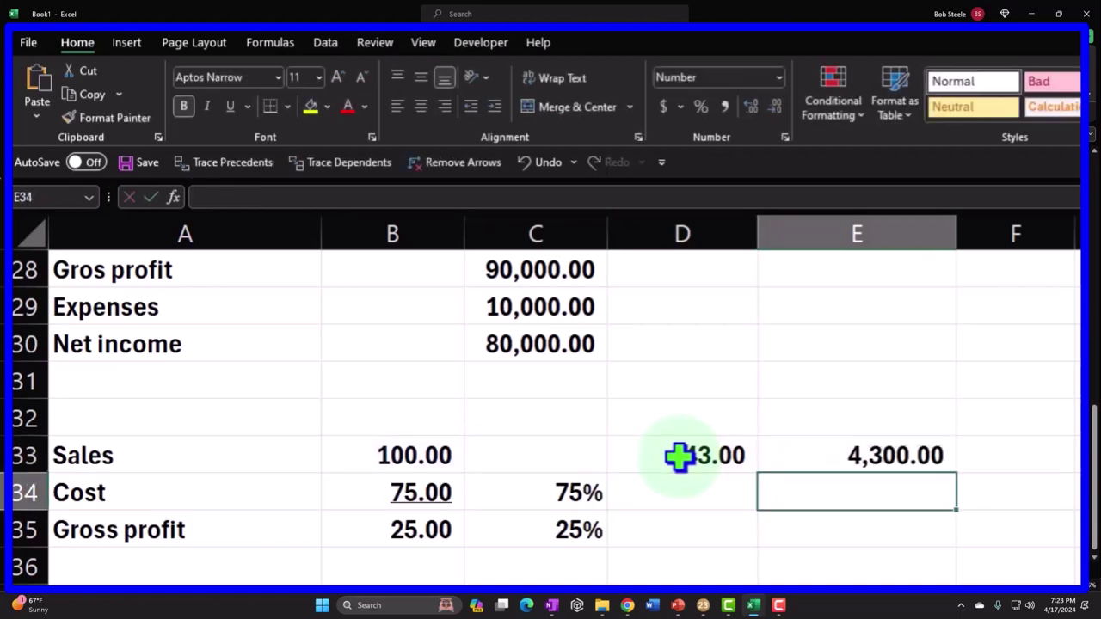
Step: Carry the quantity down to the Cost row by referencing D33 in D34
key(Left)
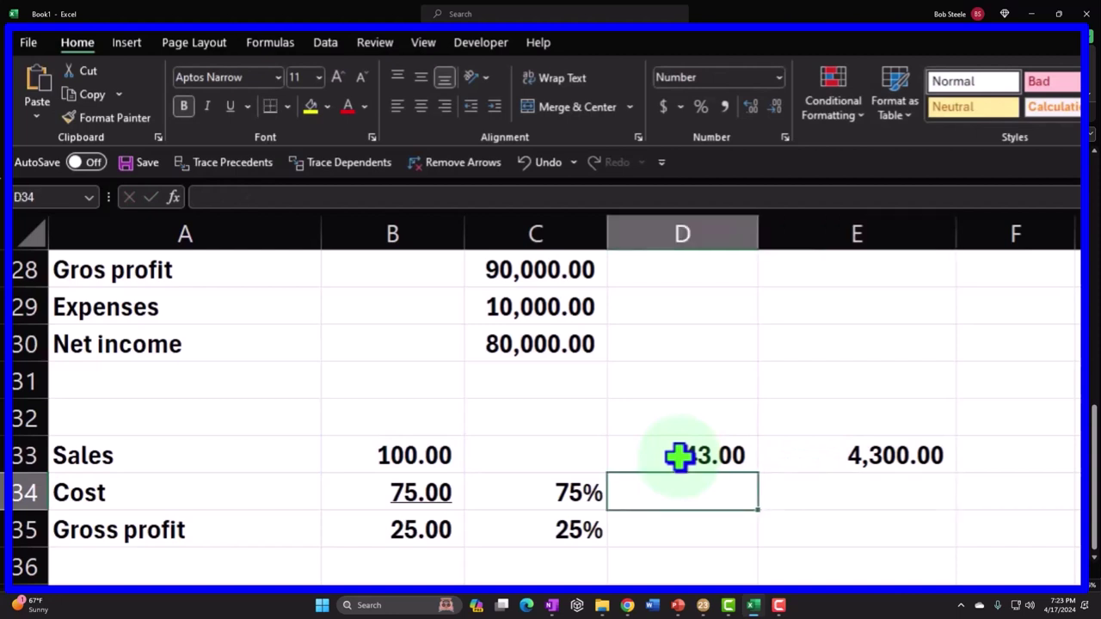
text(+)
key(Up)
key(Return)
key(Up)
key(Right)
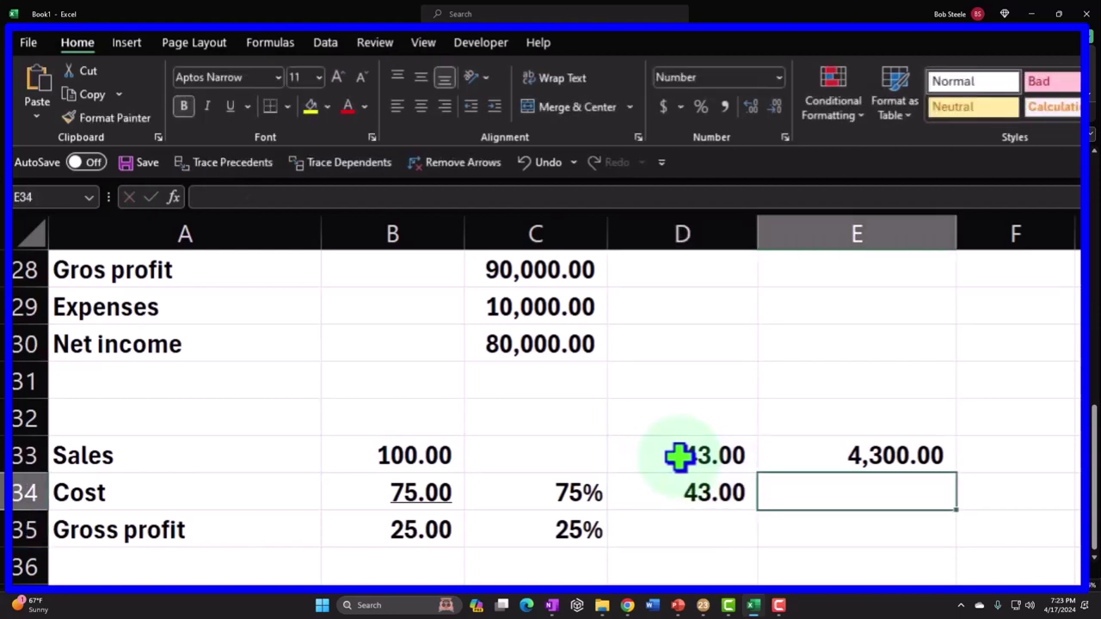
Step: Try to compute total cost in E34 with =+A34*D34
text(+)
key(Left)
key(Left)
key(Left)
key(Left)
text(*)
key(Left)
key(Return)
key(Up)
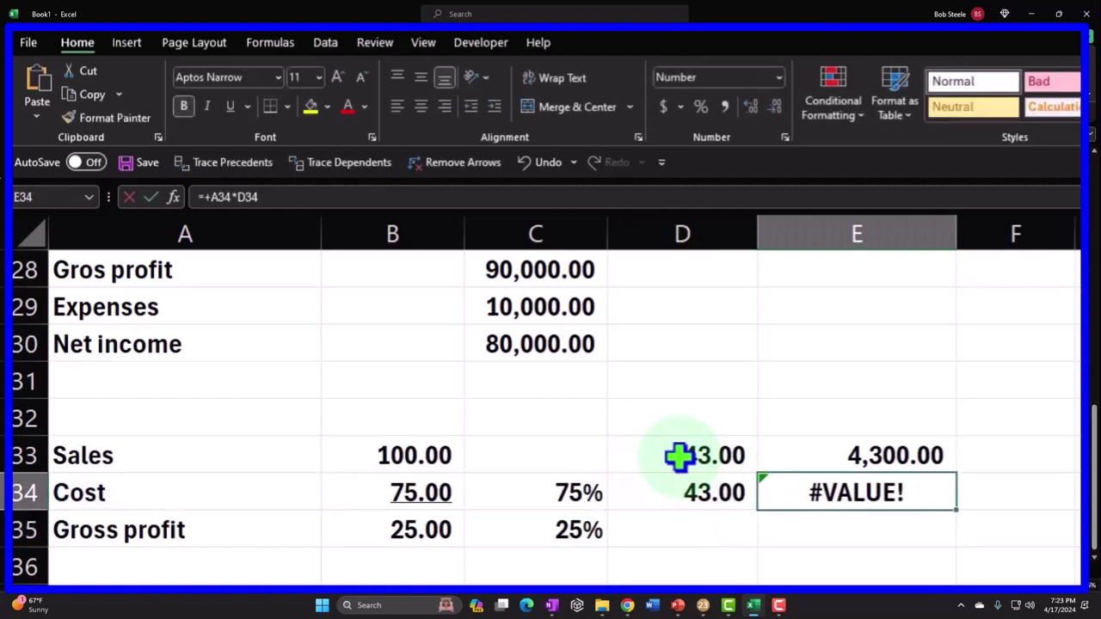
Step: Compute total cost in E34 by multiplying the quantity by the unit cost with +D34*B34
text(+)
key(Left)
text(*)
key(Left)
key(Left)
key(Left)
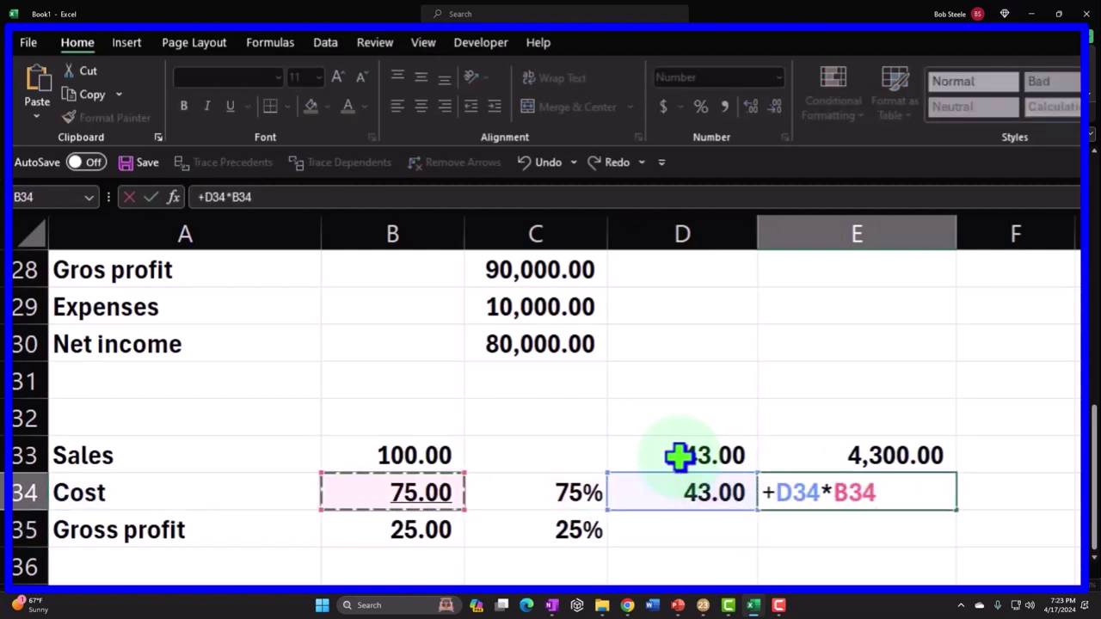
key(Return)
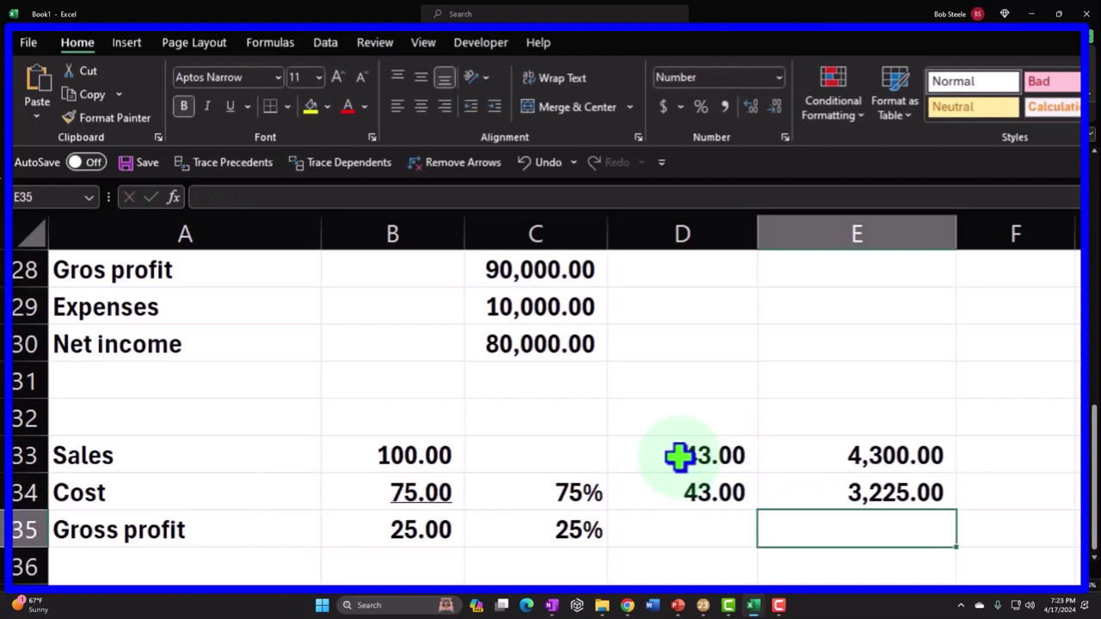
Step: Compute total gross profit in E35 as total sales minus total cost with =E33-E34
text(=)
key(Up)
key(Up)
text(-)
key(Up)
key(Return)
key(Up)
key(Right)
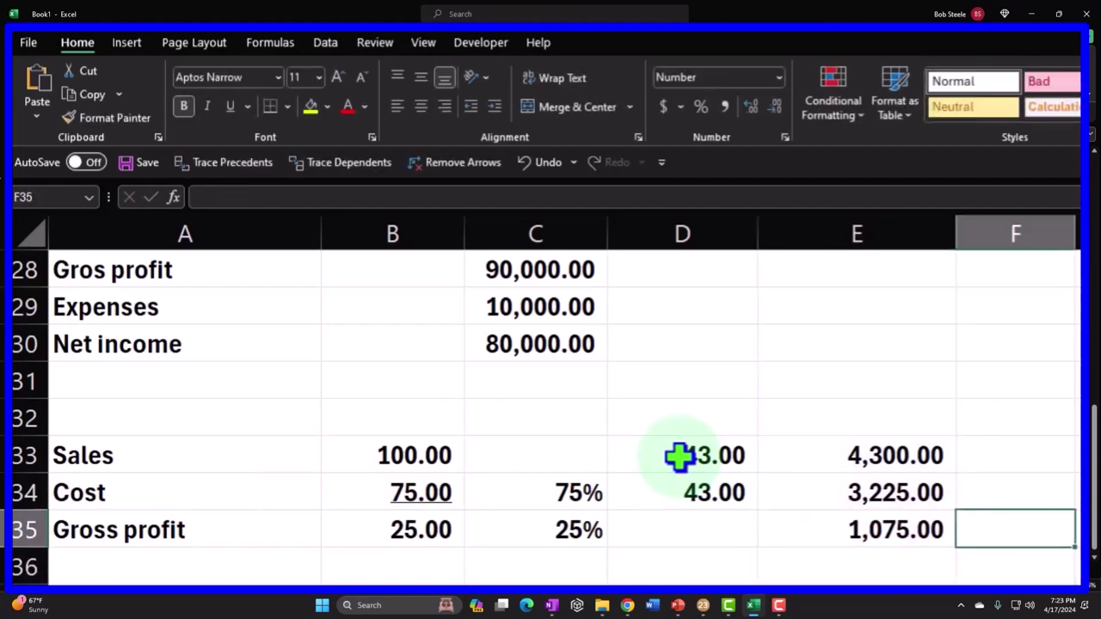
Step: Compare the totals in E33:E35 with the Part I income lines of Lacerte's Schedule C, and return to Excel
drag(892, 464, 883, 530)
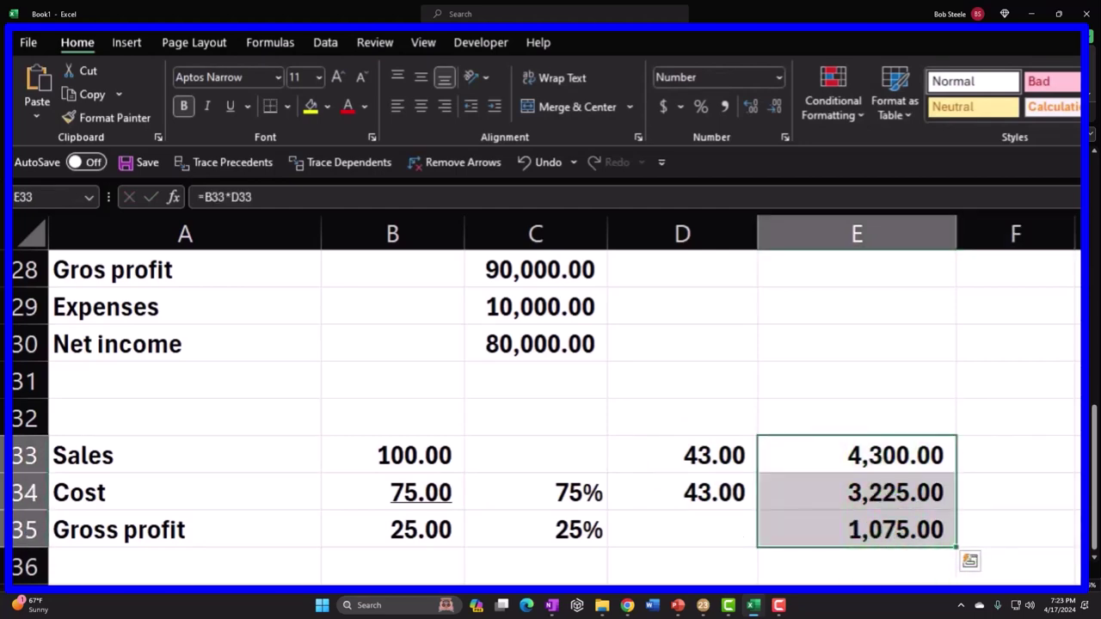
click(702, 605)
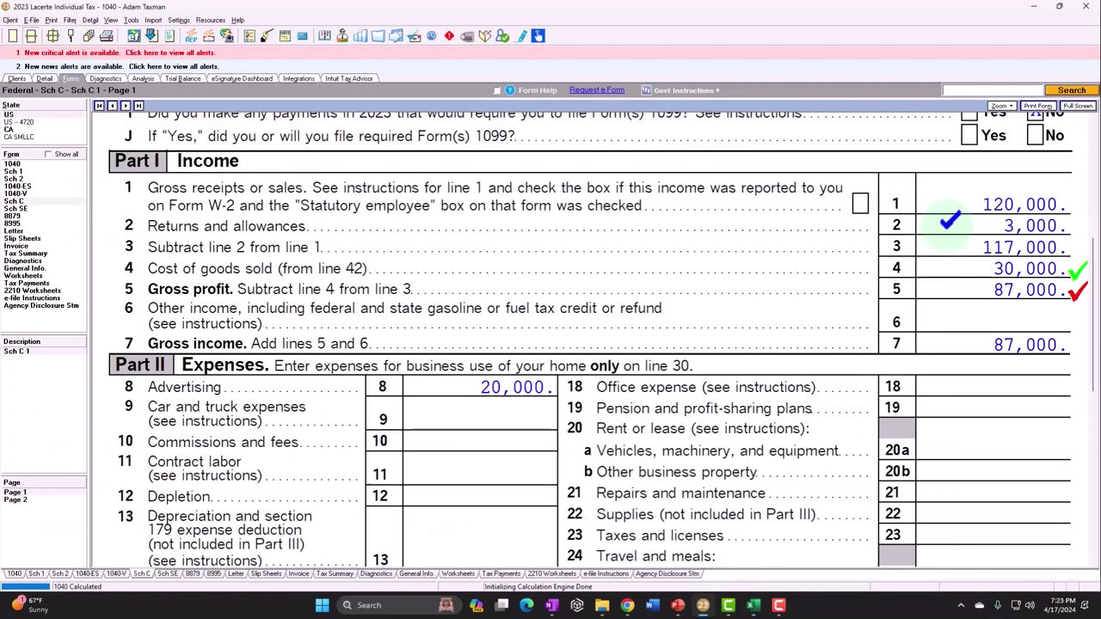
click(1032, 7)
Step: Calculate the gross profit percentage of the totals in F35 with =E35/E33 and format it as a percent
click(1022, 527)
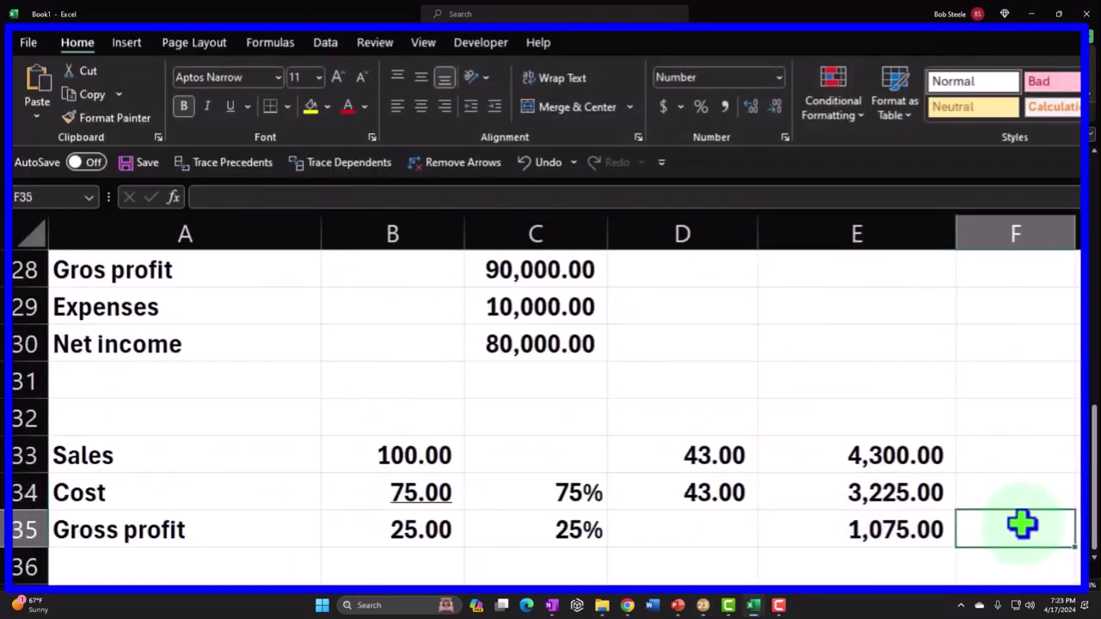
text(=)
key(Left)
text(/)
key(Up)
key(Up)
key(Left)
key(Return)
key(Up)
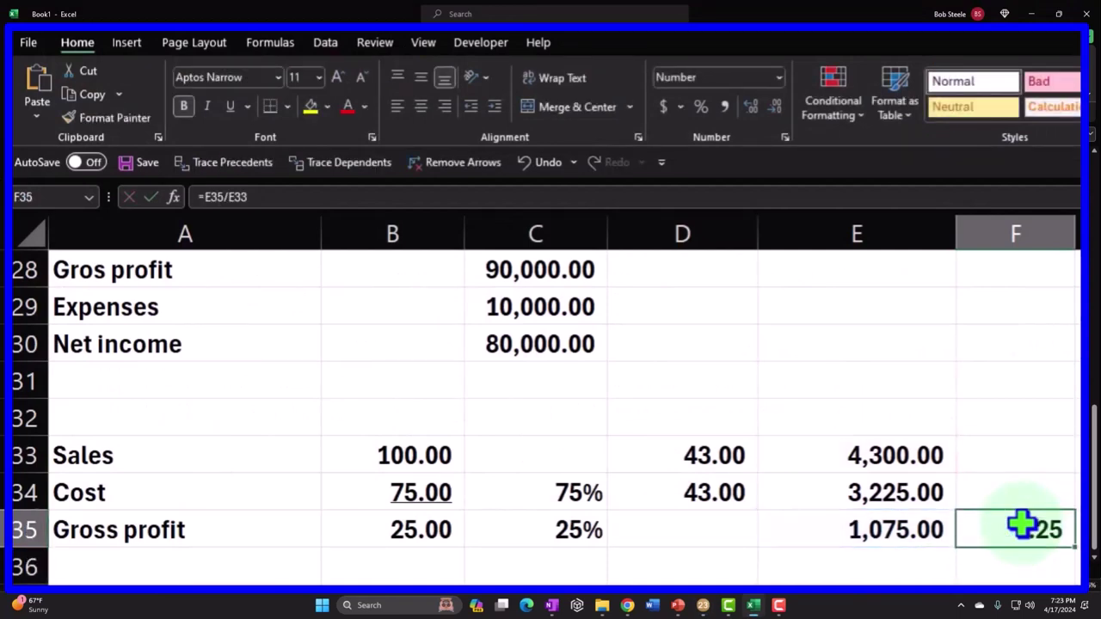
click(701, 107)
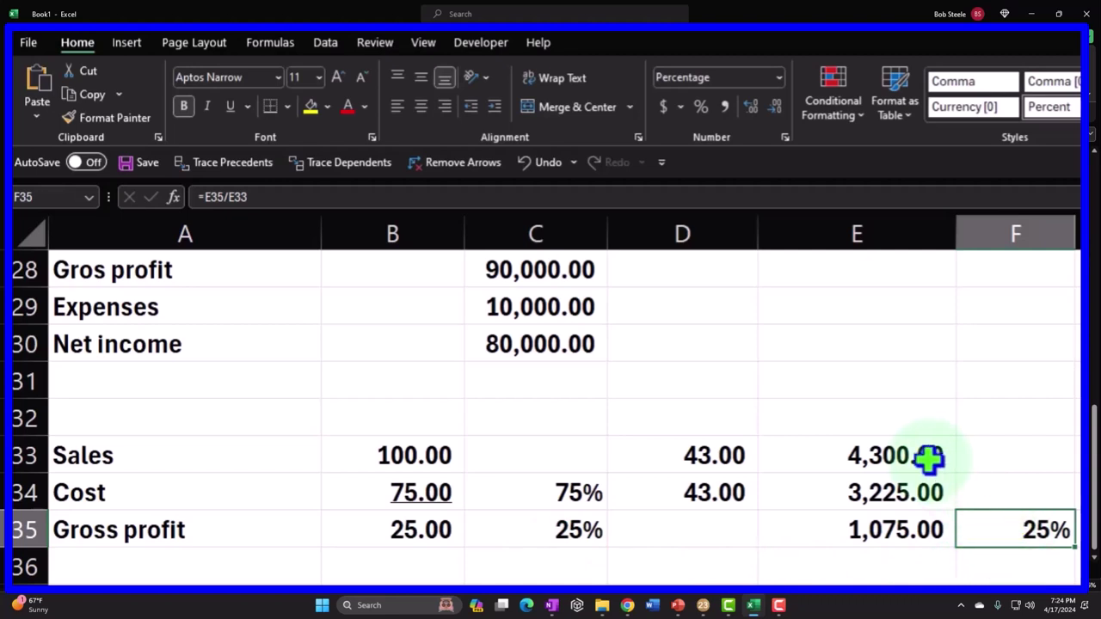
Step: Review the totals in E33:E35 and compare the overall gross profit percentage in F35 with the per-unit one in C35
drag(903, 454, 904, 536)
click(983, 533)
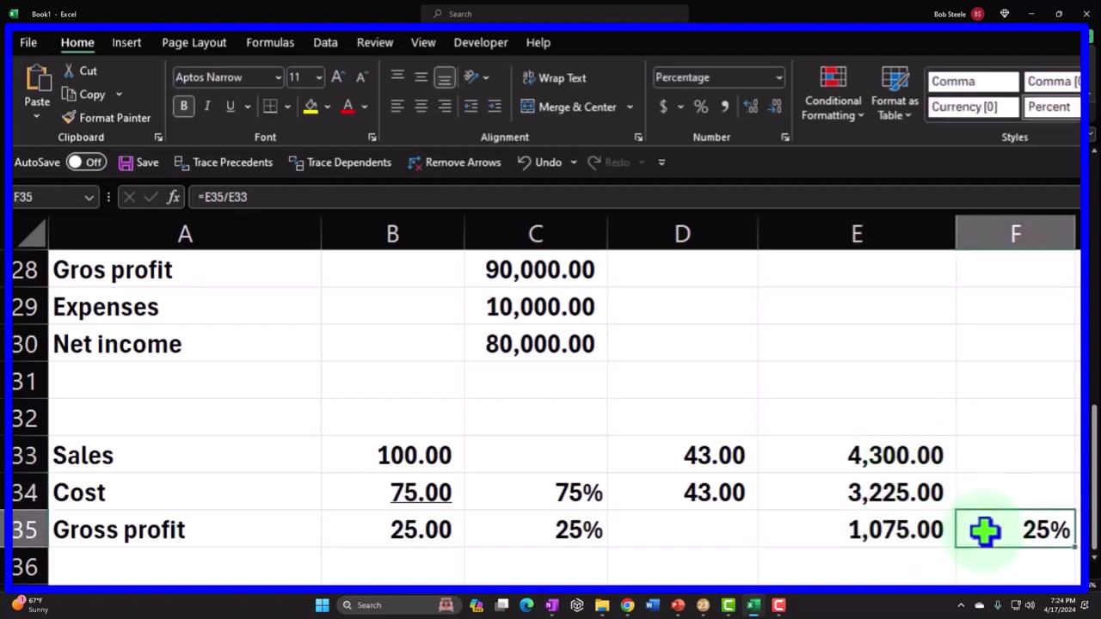
click(570, 531)
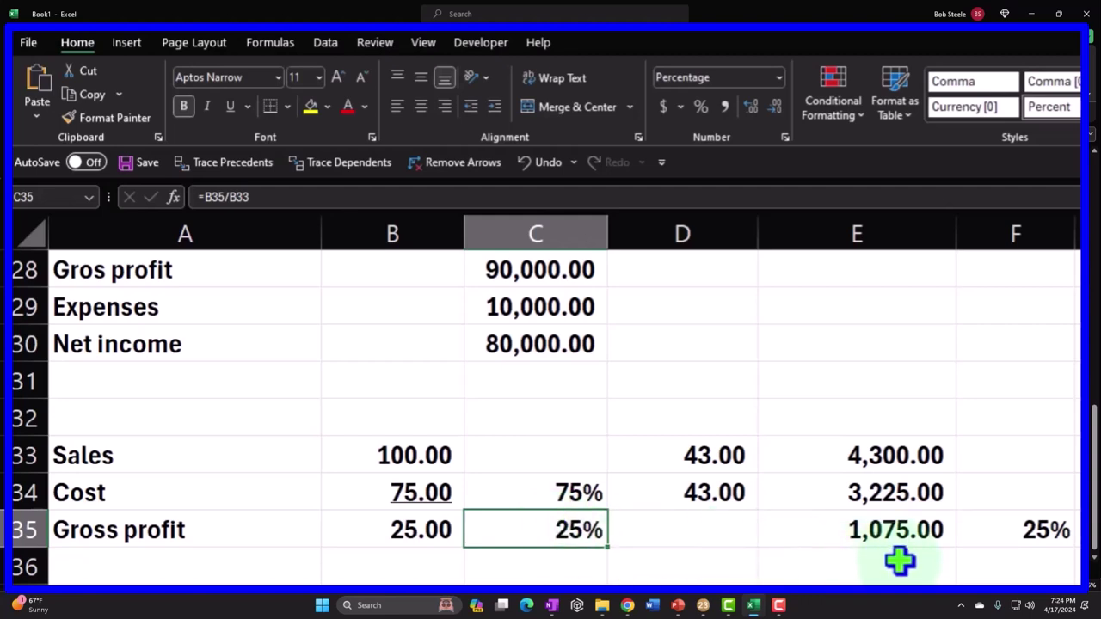
click(1019, 529)
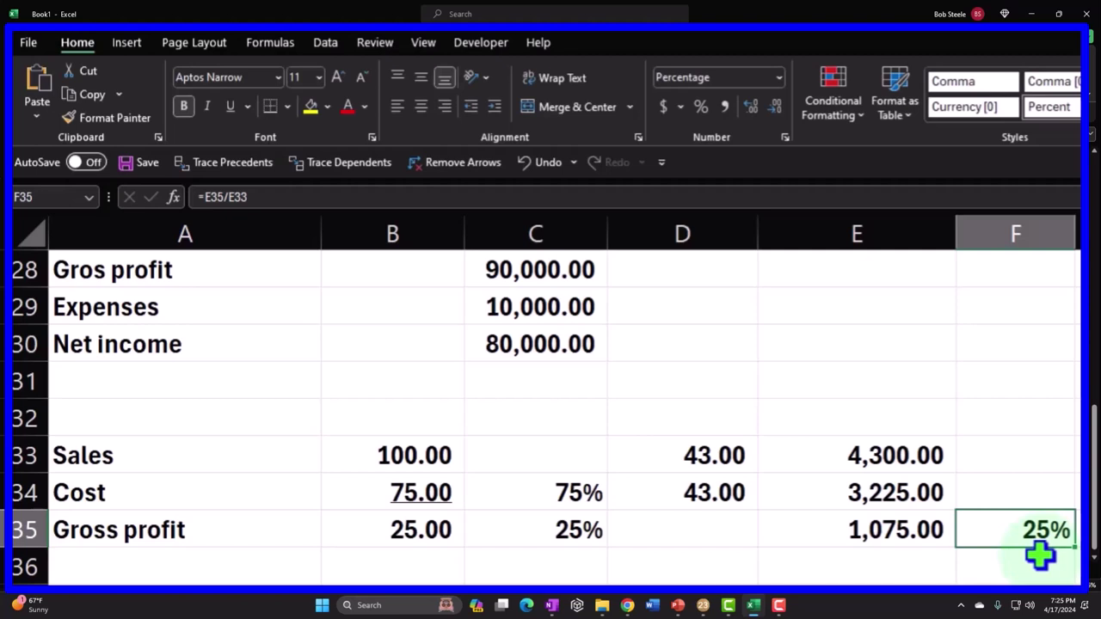
click(565, 537)
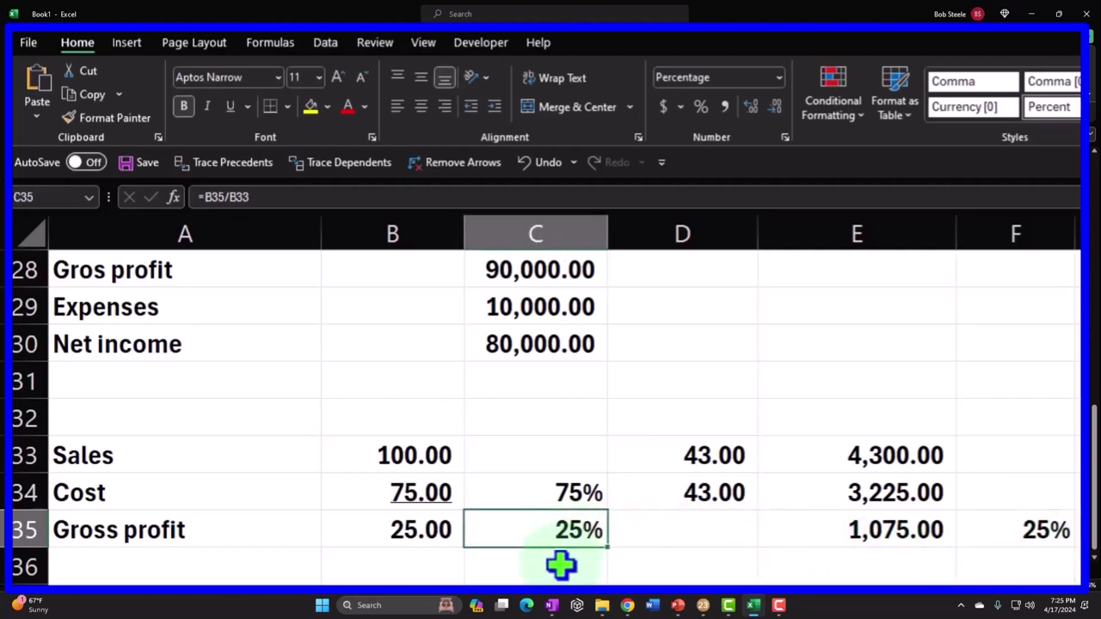